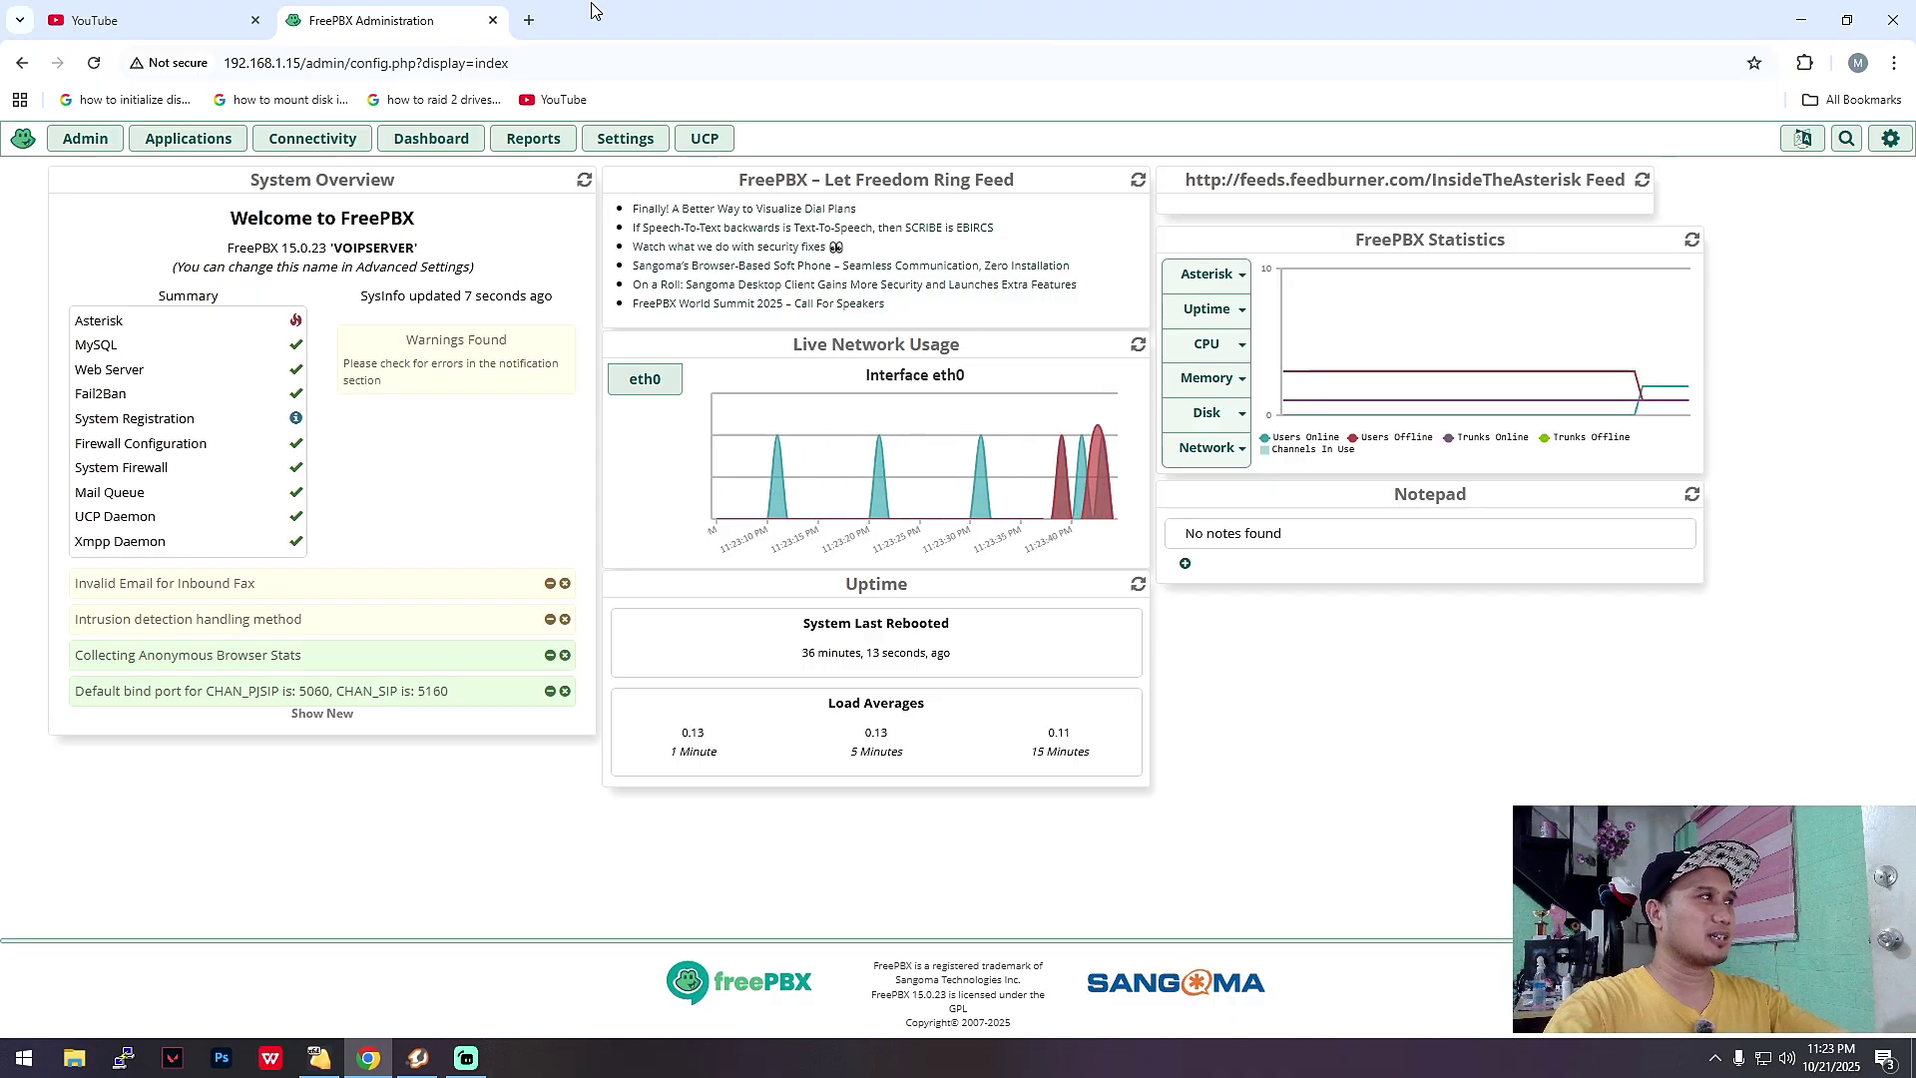
Look up "ivr meaning" on Google in a new browser tab and return to the FreePBX page
click(529, 20)
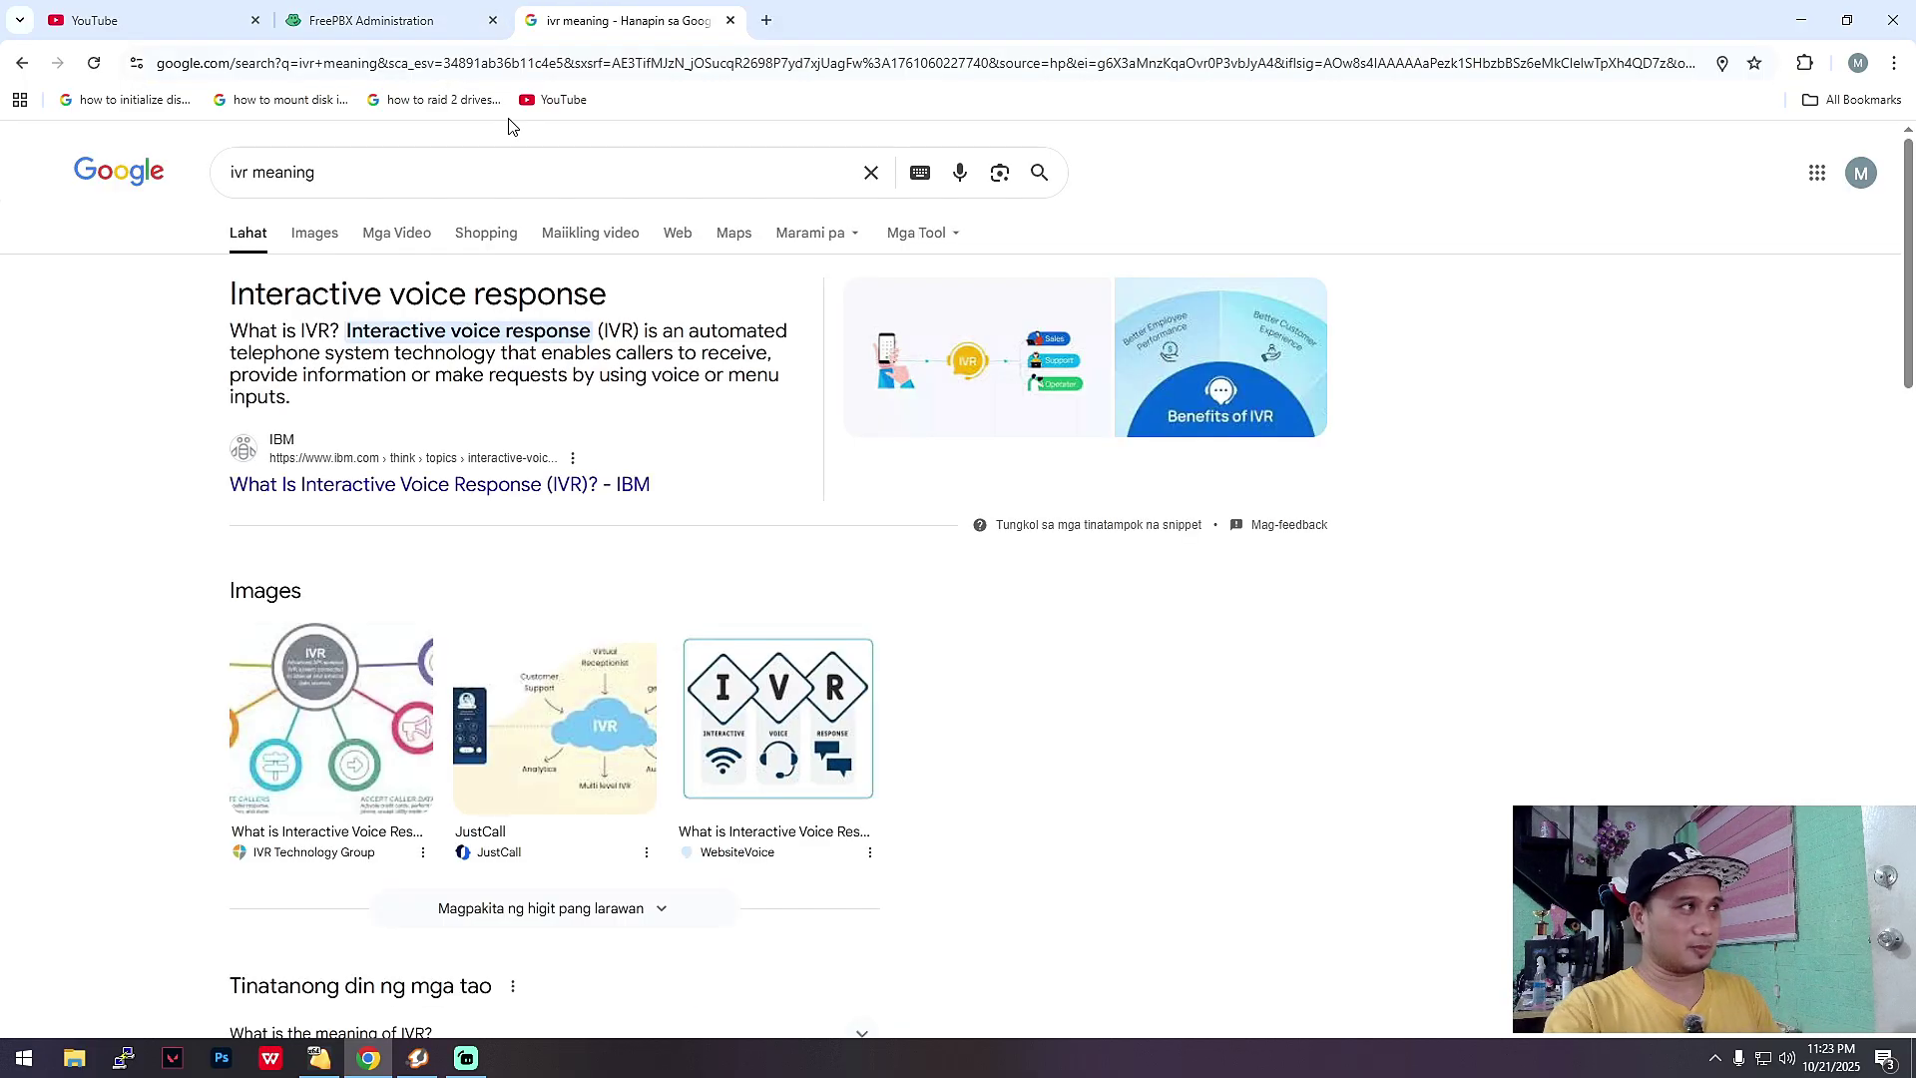
click(357, 30)
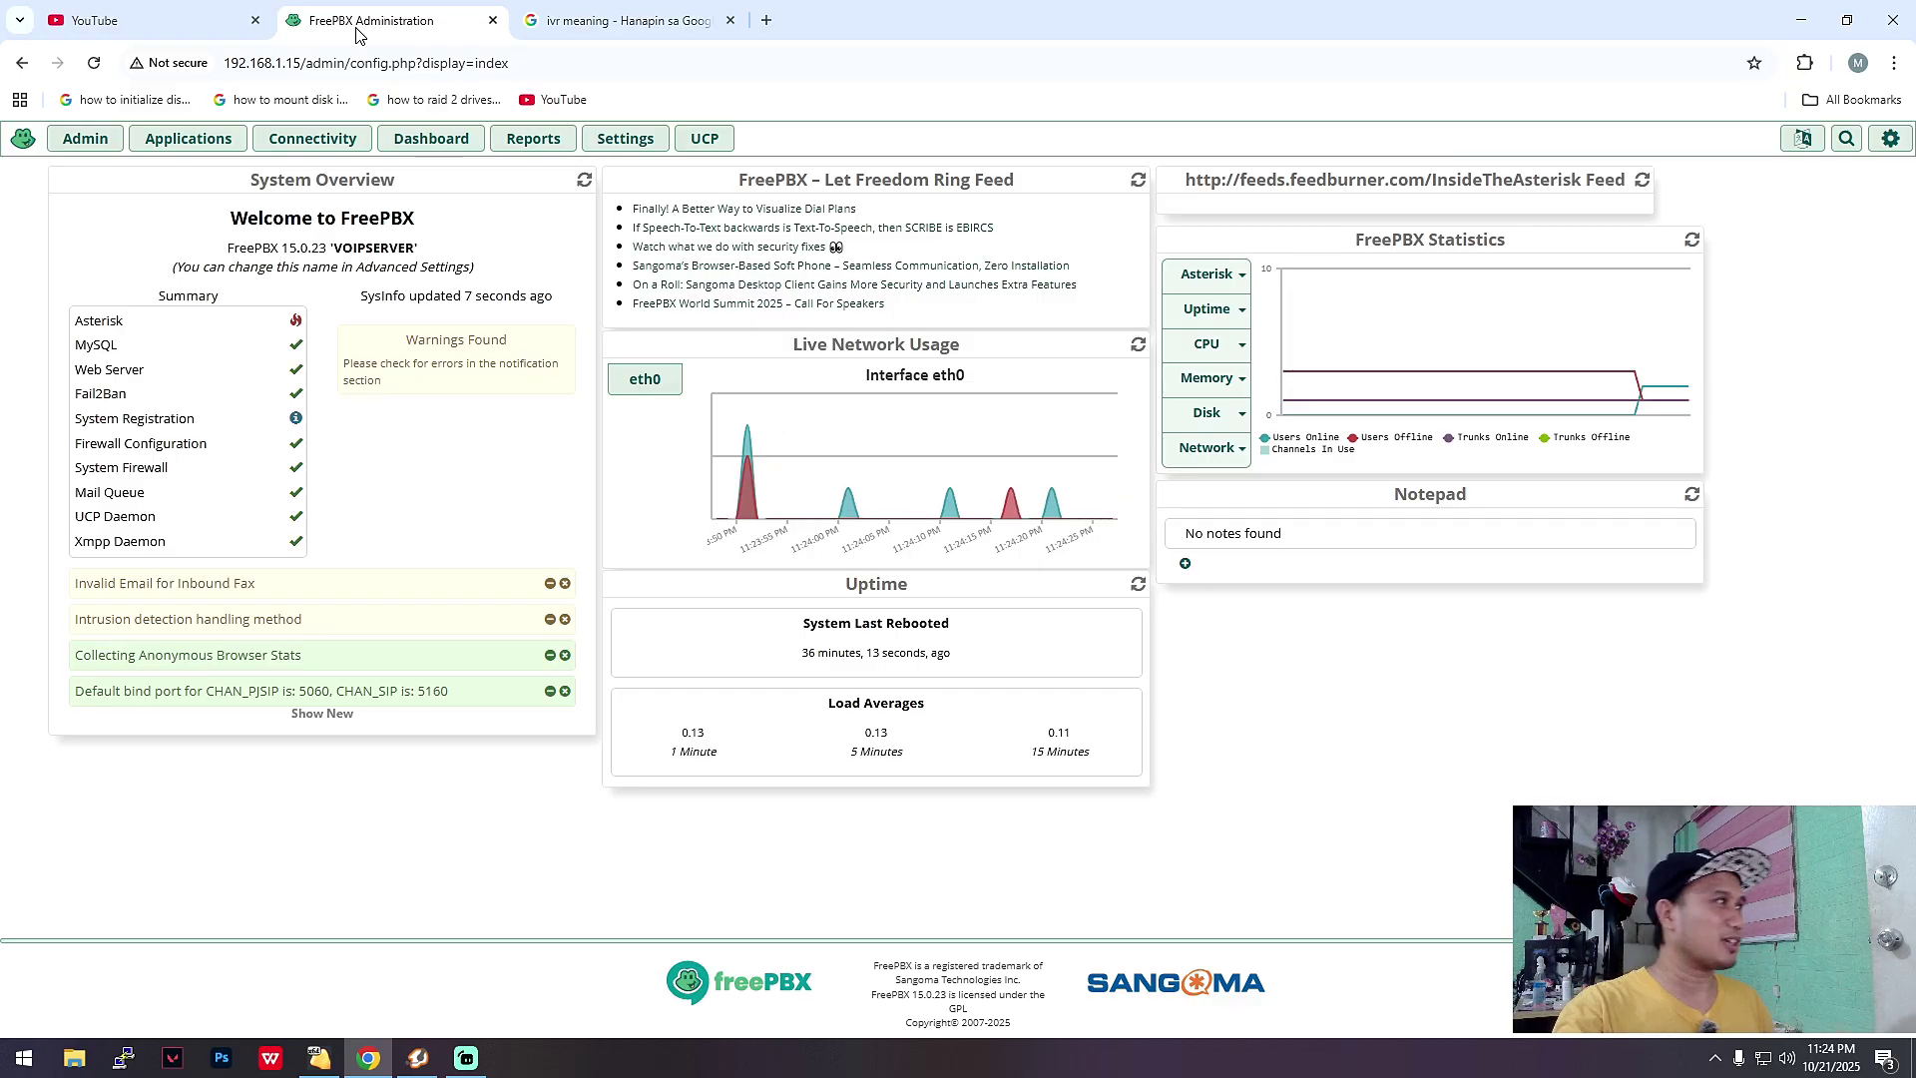
Switch to YouTube and open the notified viewer comment asking for a video on setting up an IVD or greetings
click(150, 20)
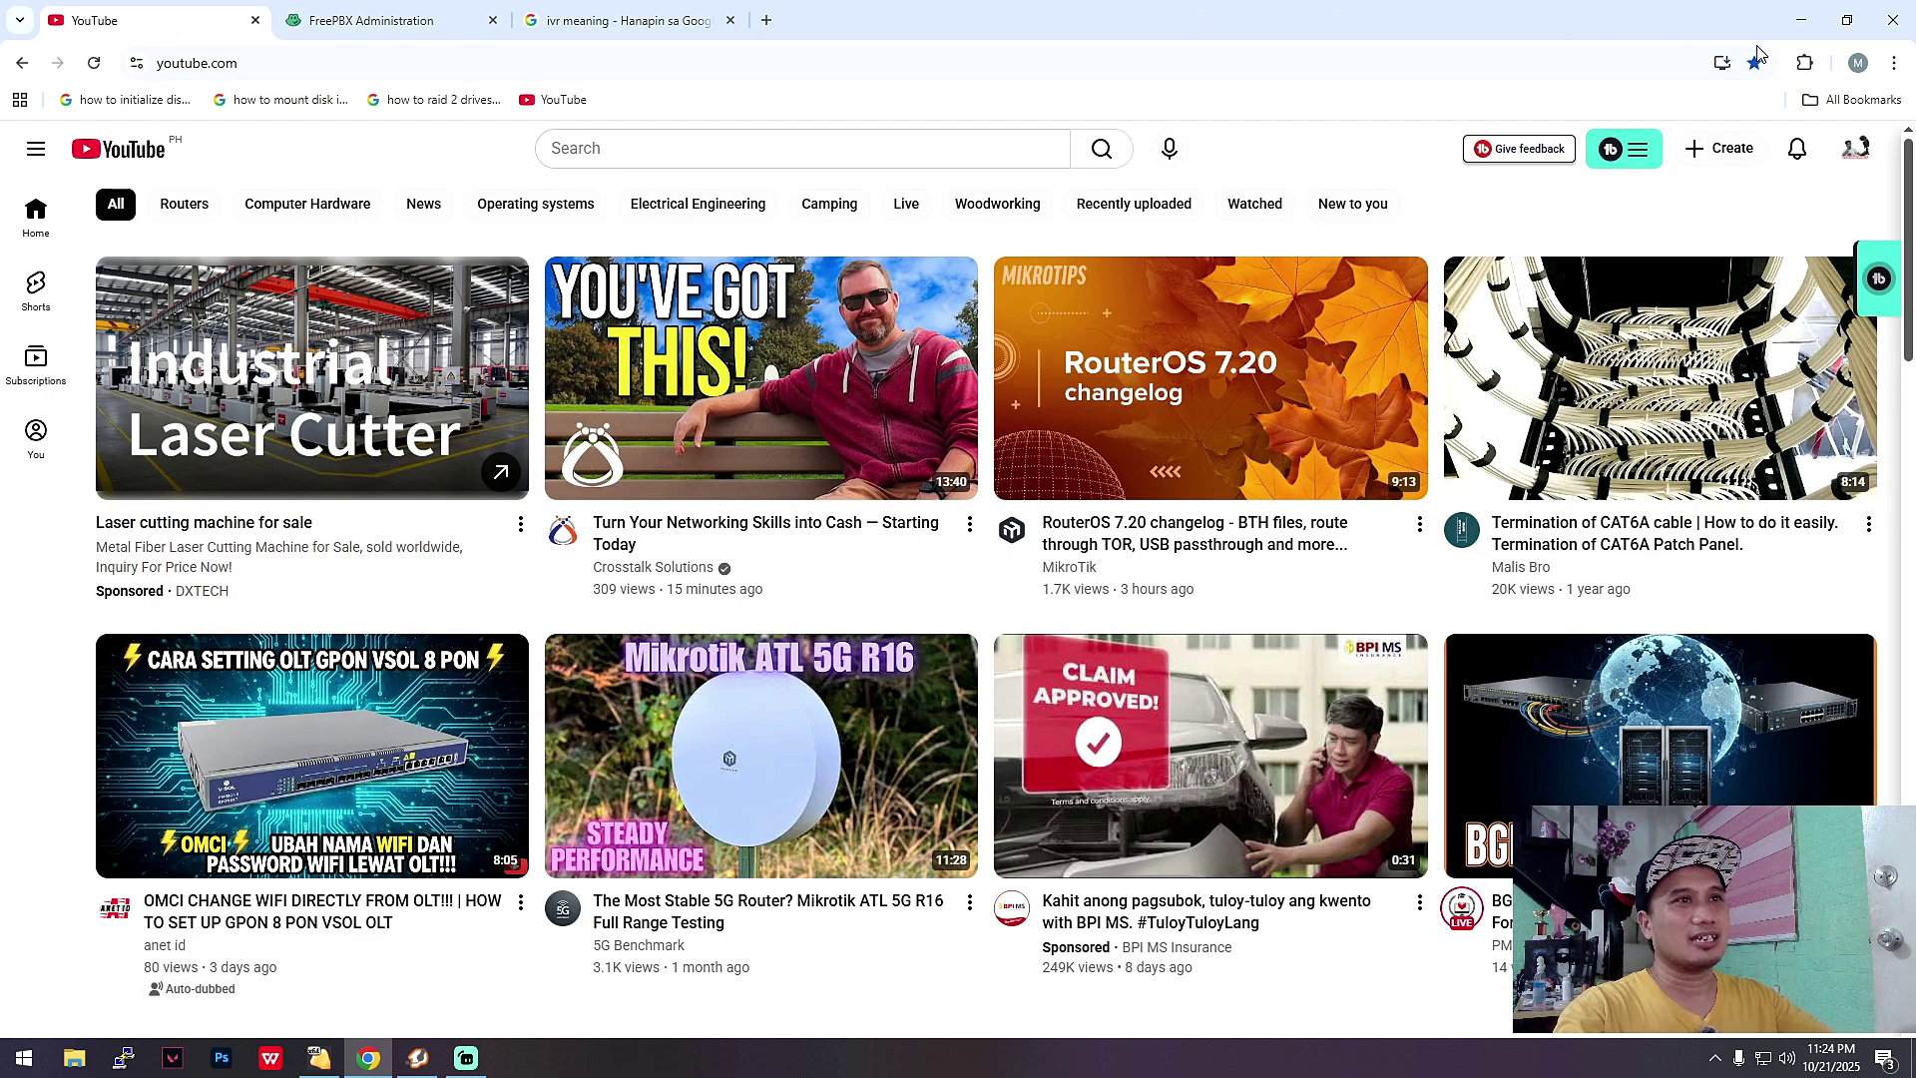
click(1796, 149)
scroll(1559, 478, down, 3)
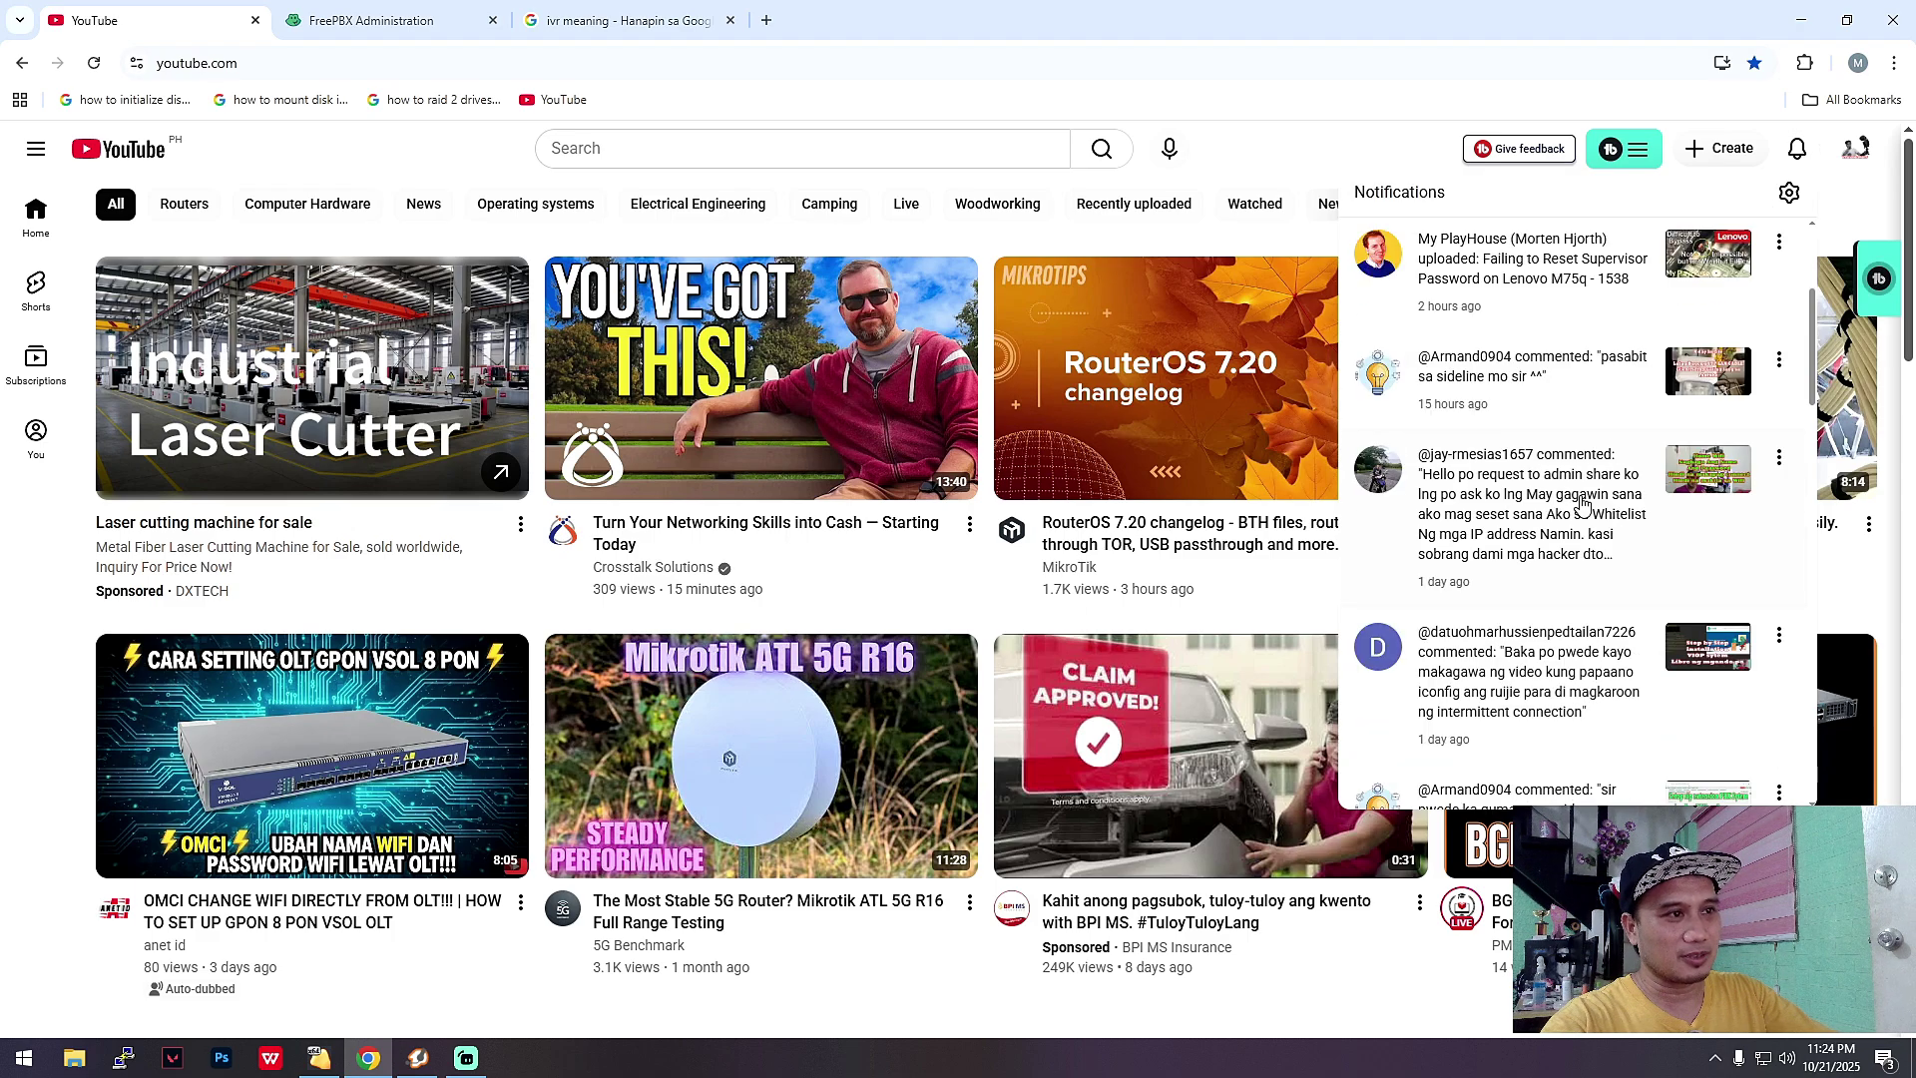
scroll(1624, 596, down, 1)
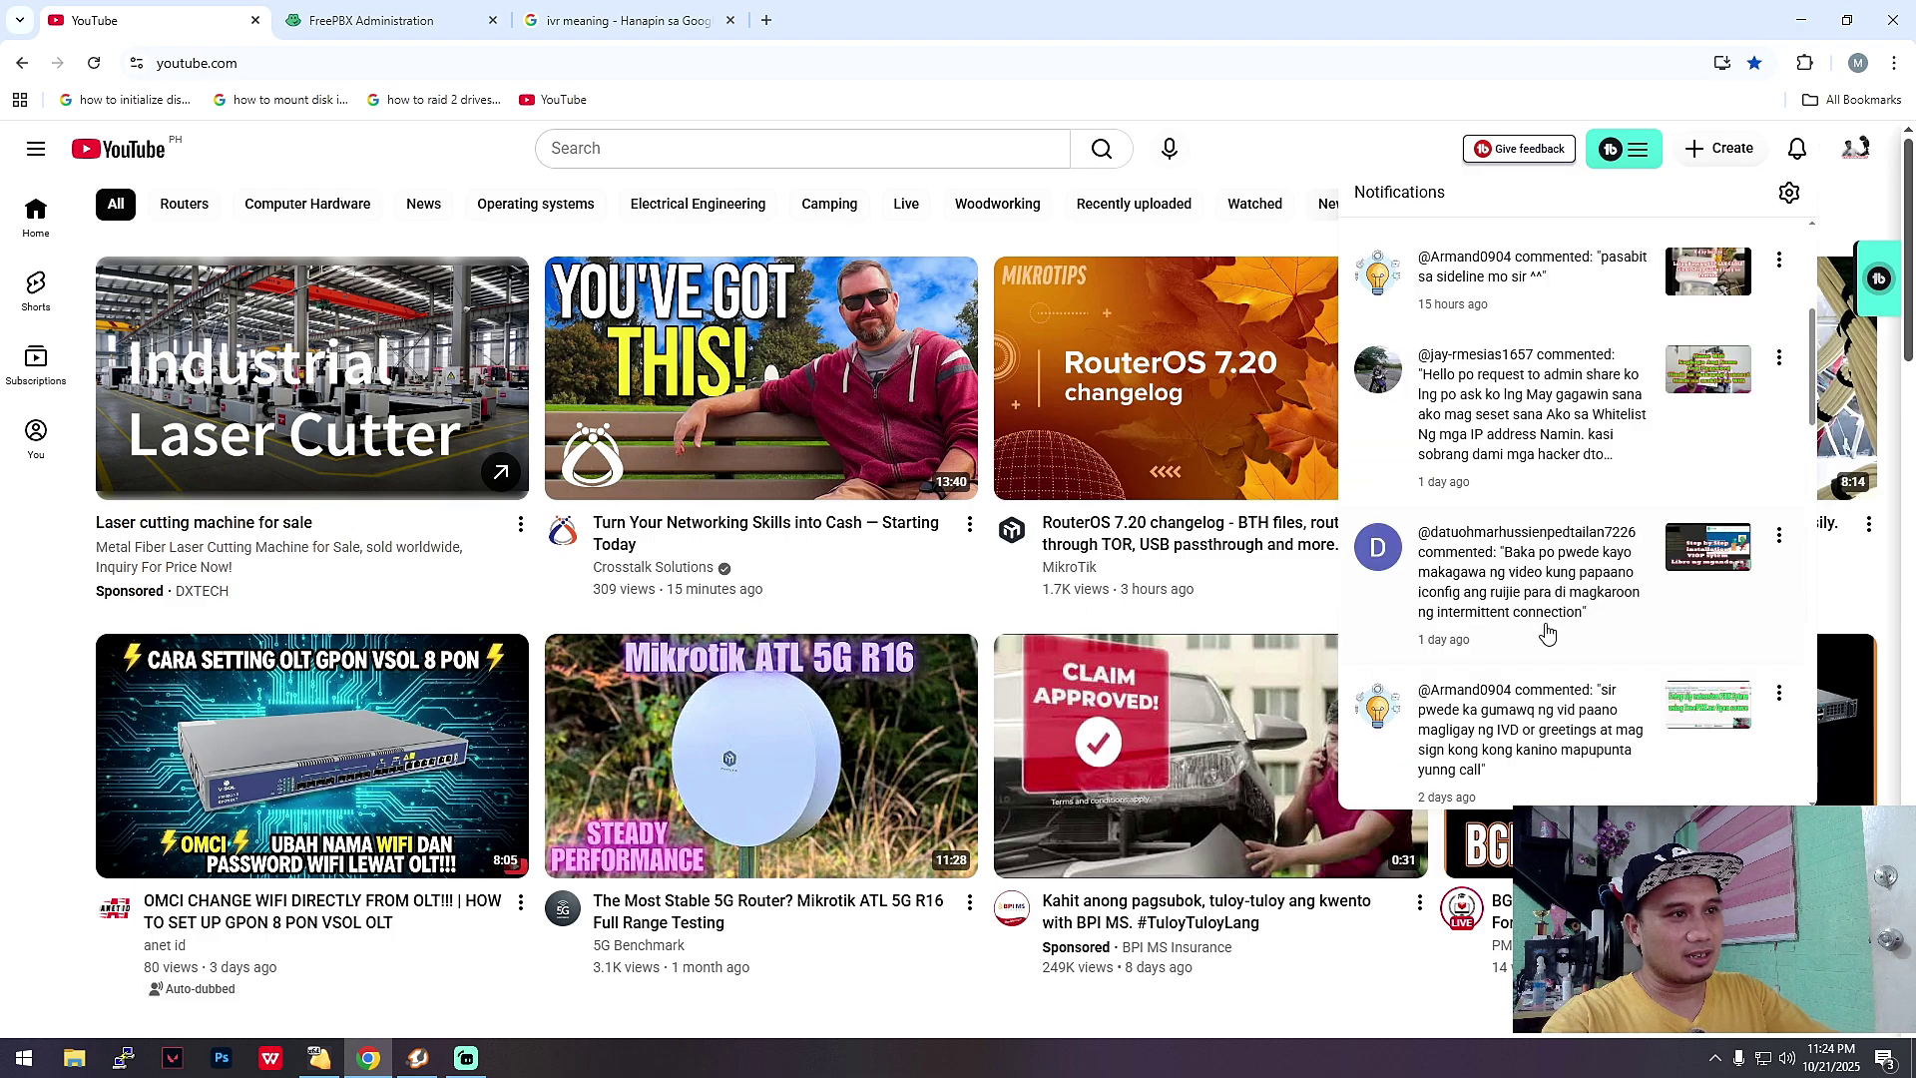
scroll(1589, 621, down, 1)
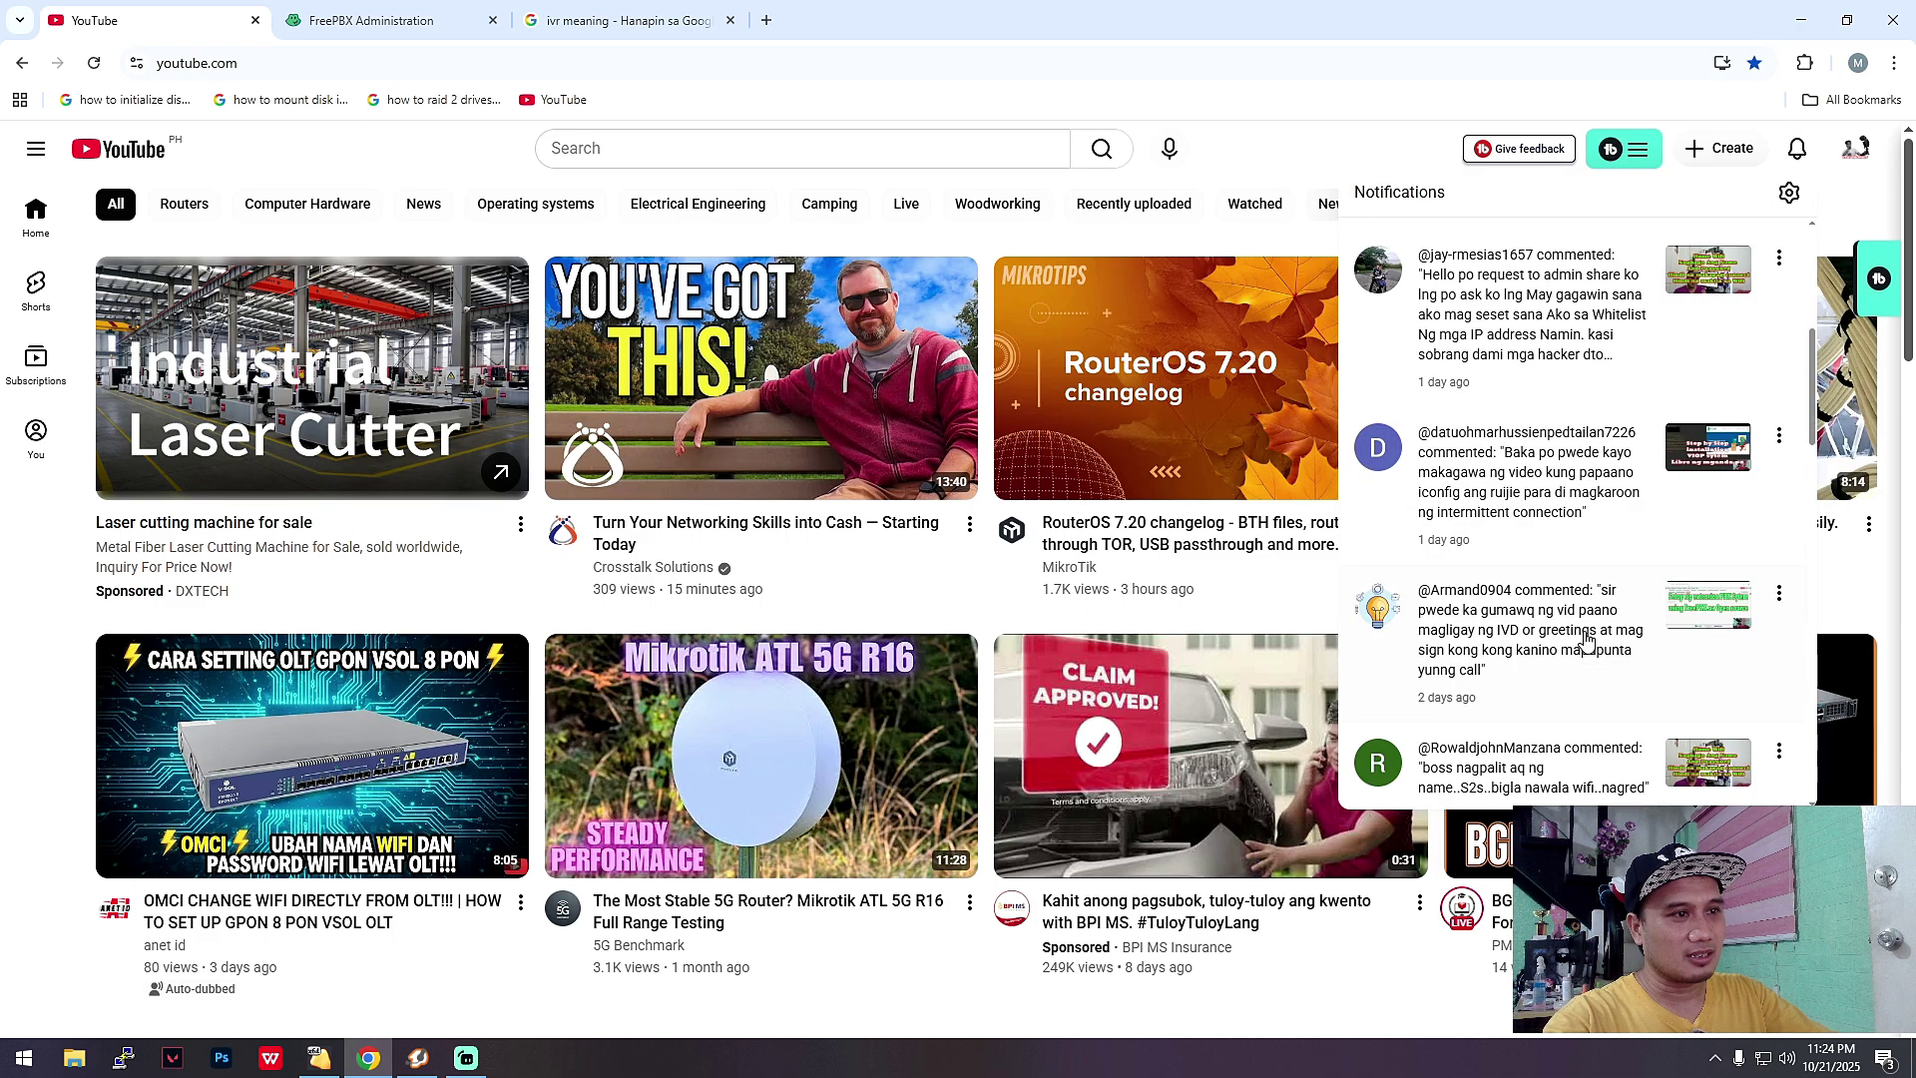
click(1512, 629)
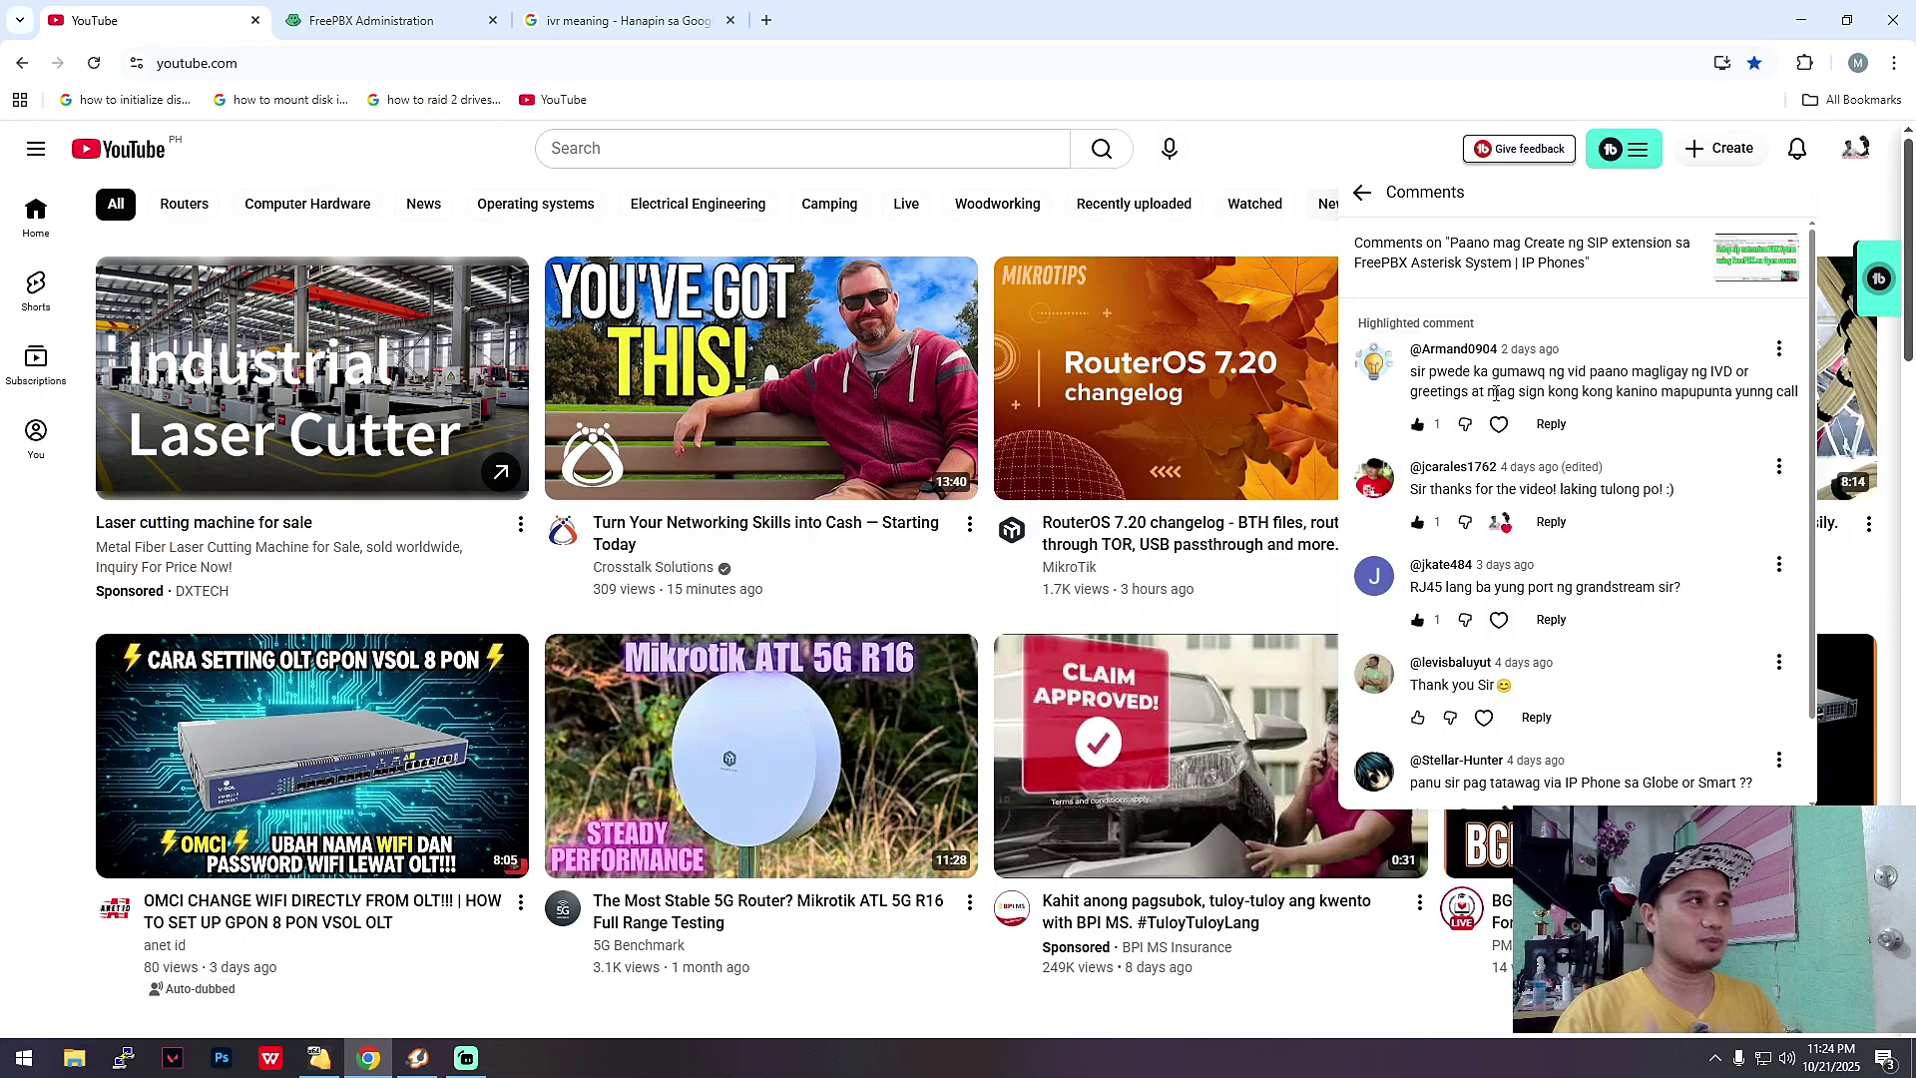
Return to FreePBX and open the existing default inbound route to examine its settings and destination
click(320, 24)
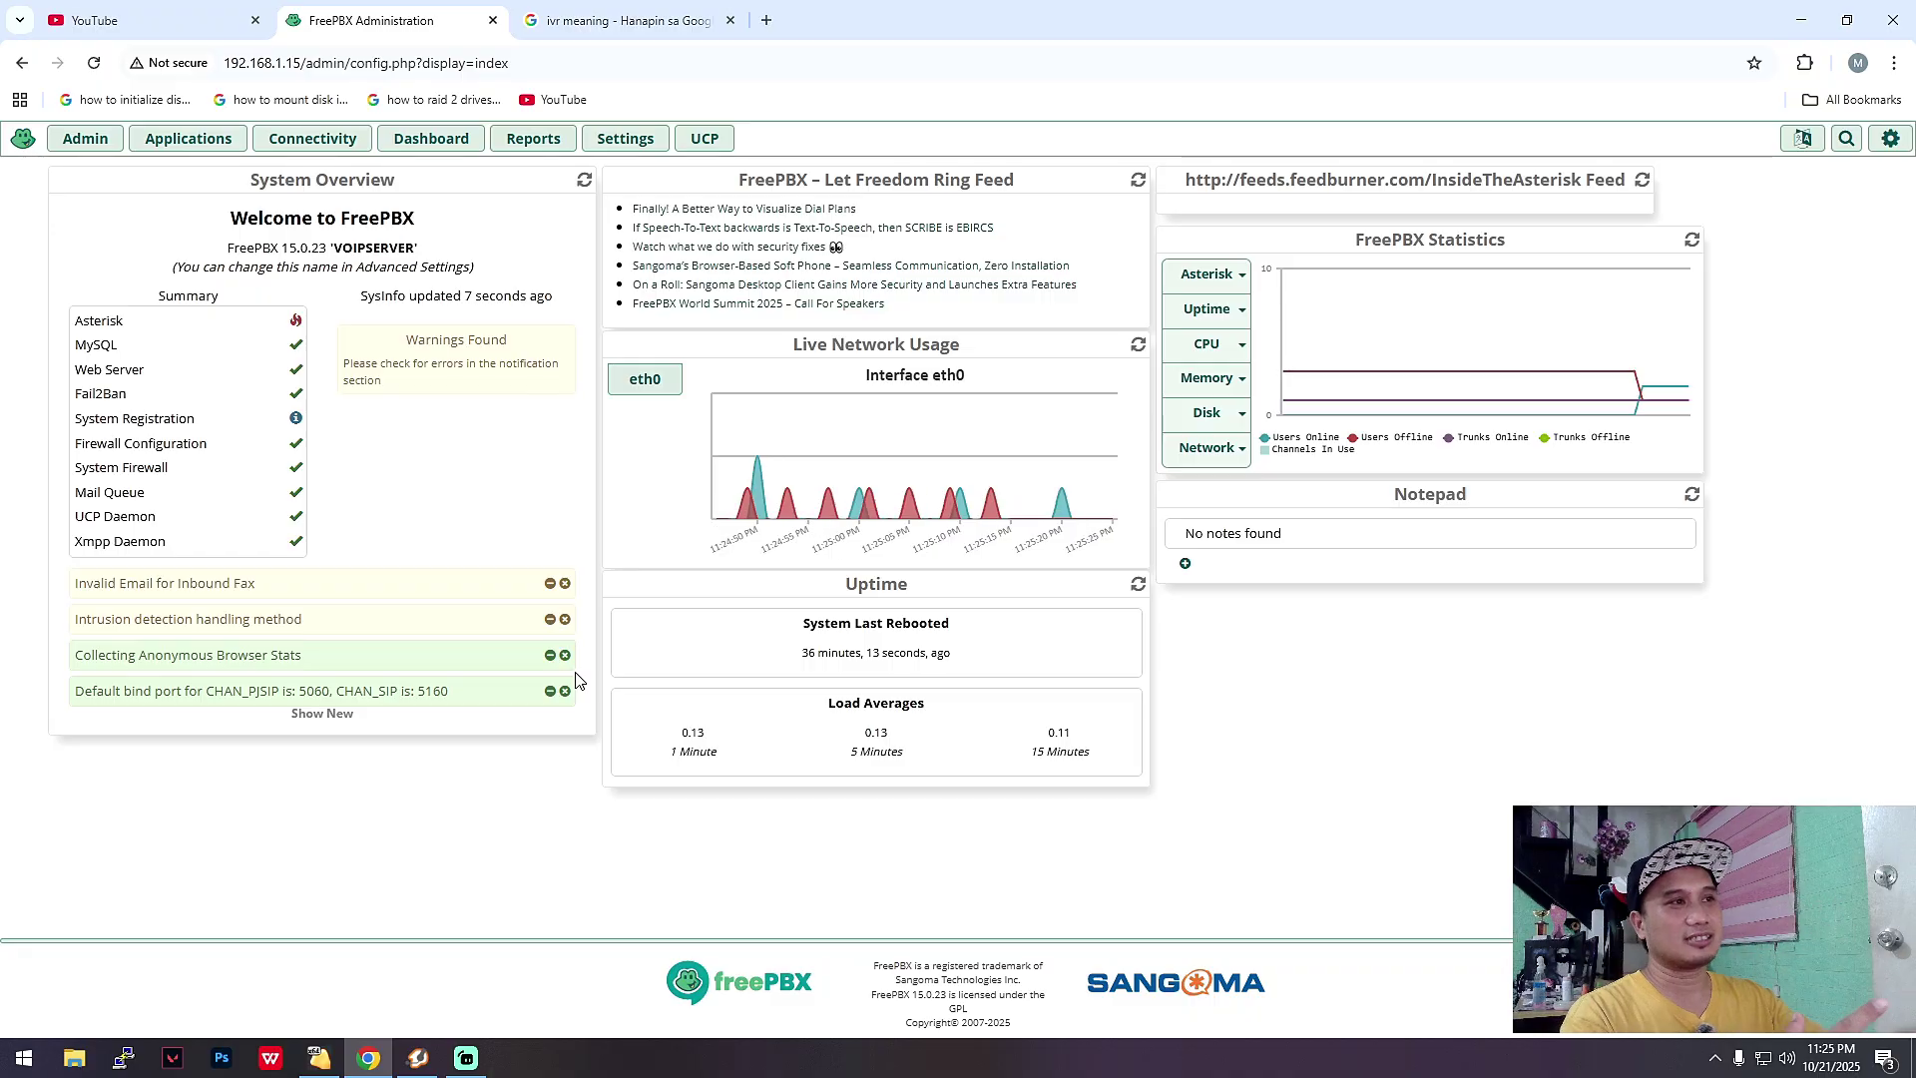
click(200, 140)
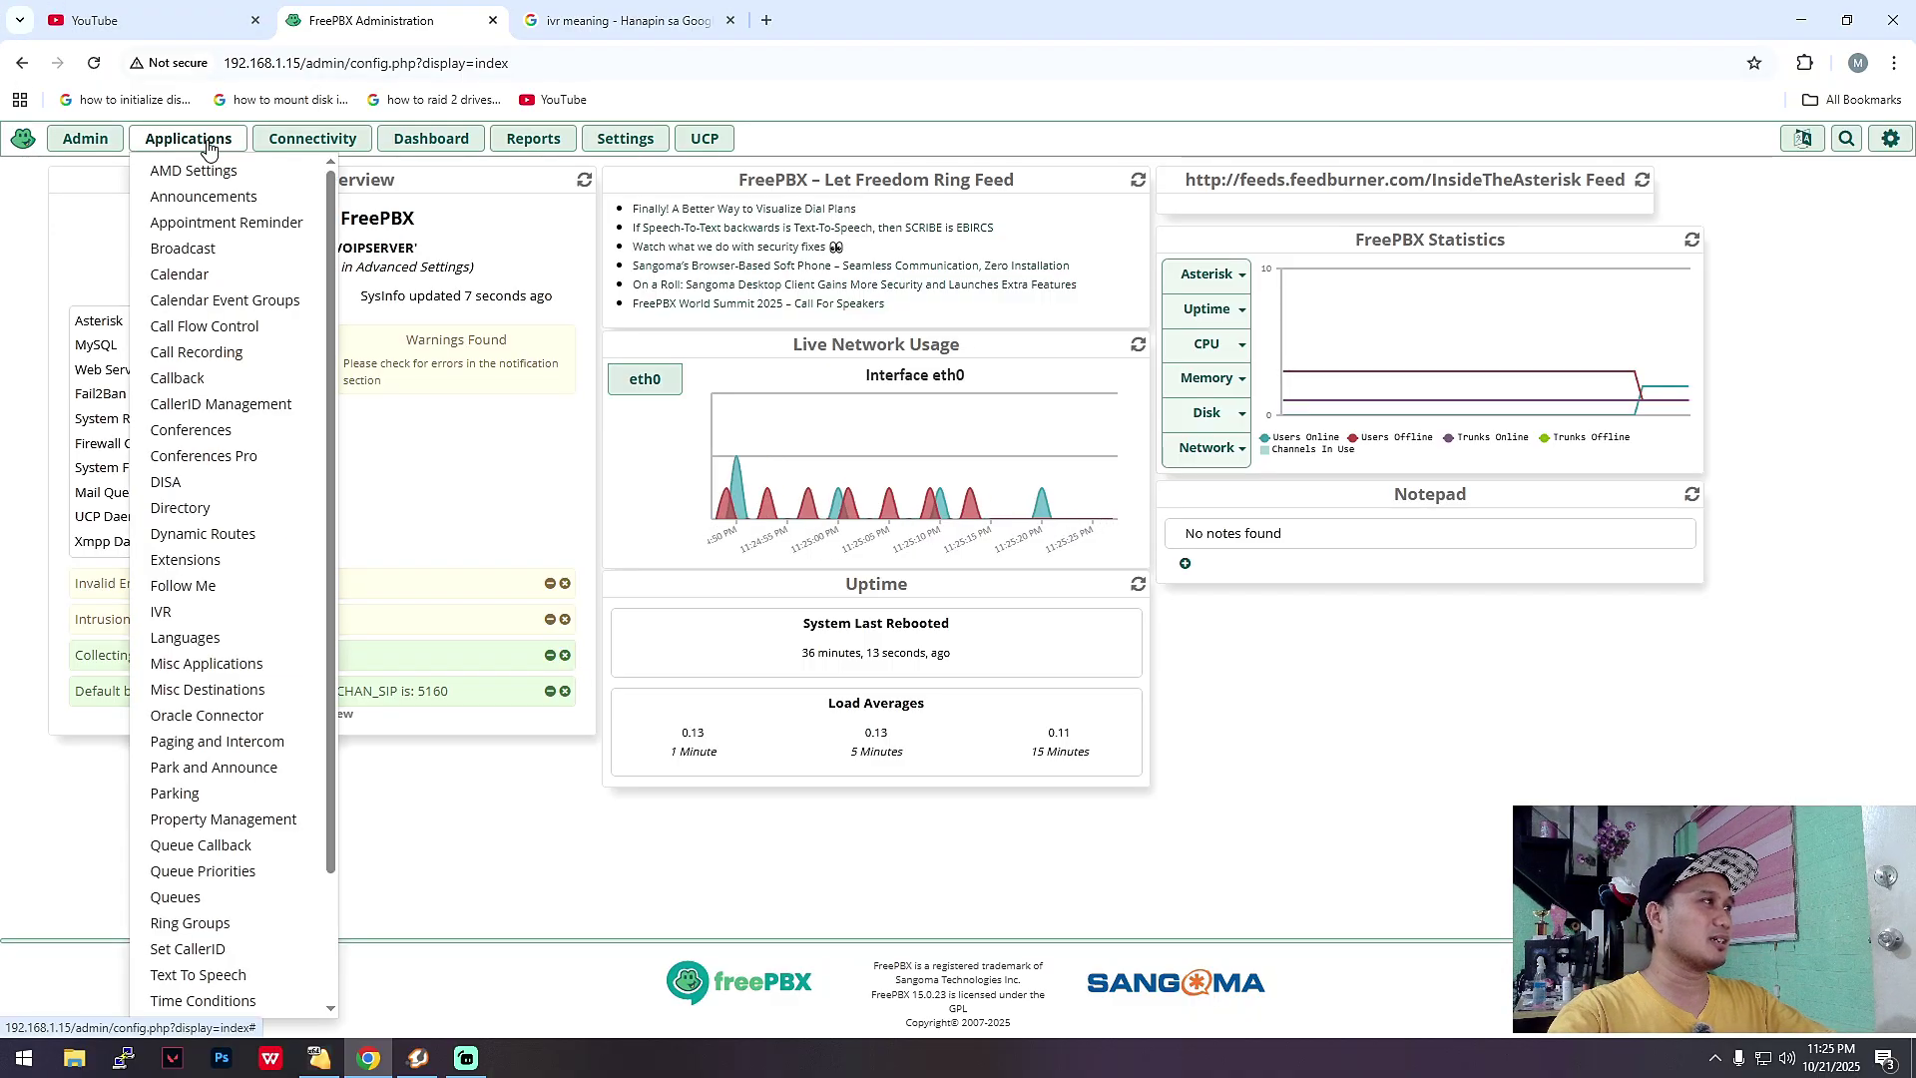
click(312, 139)
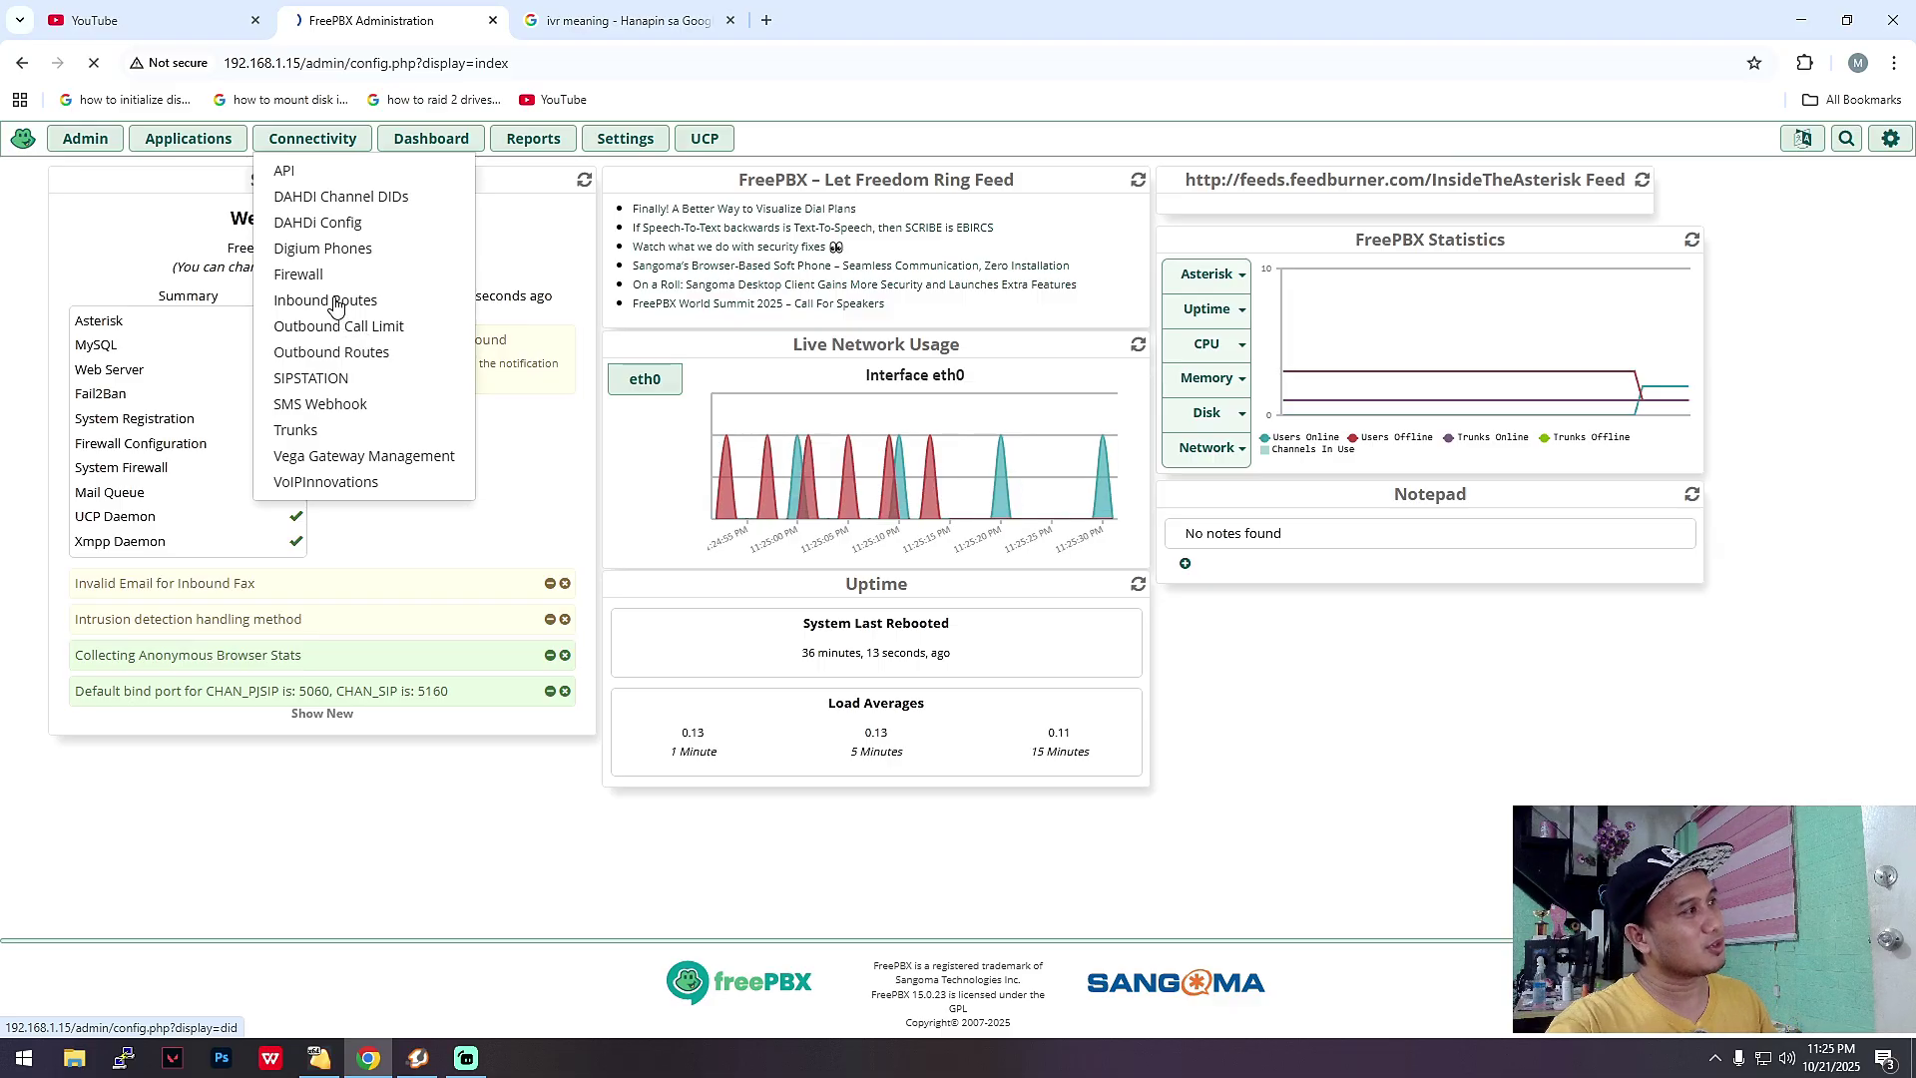
click(343, 301)
click(1600, 315)
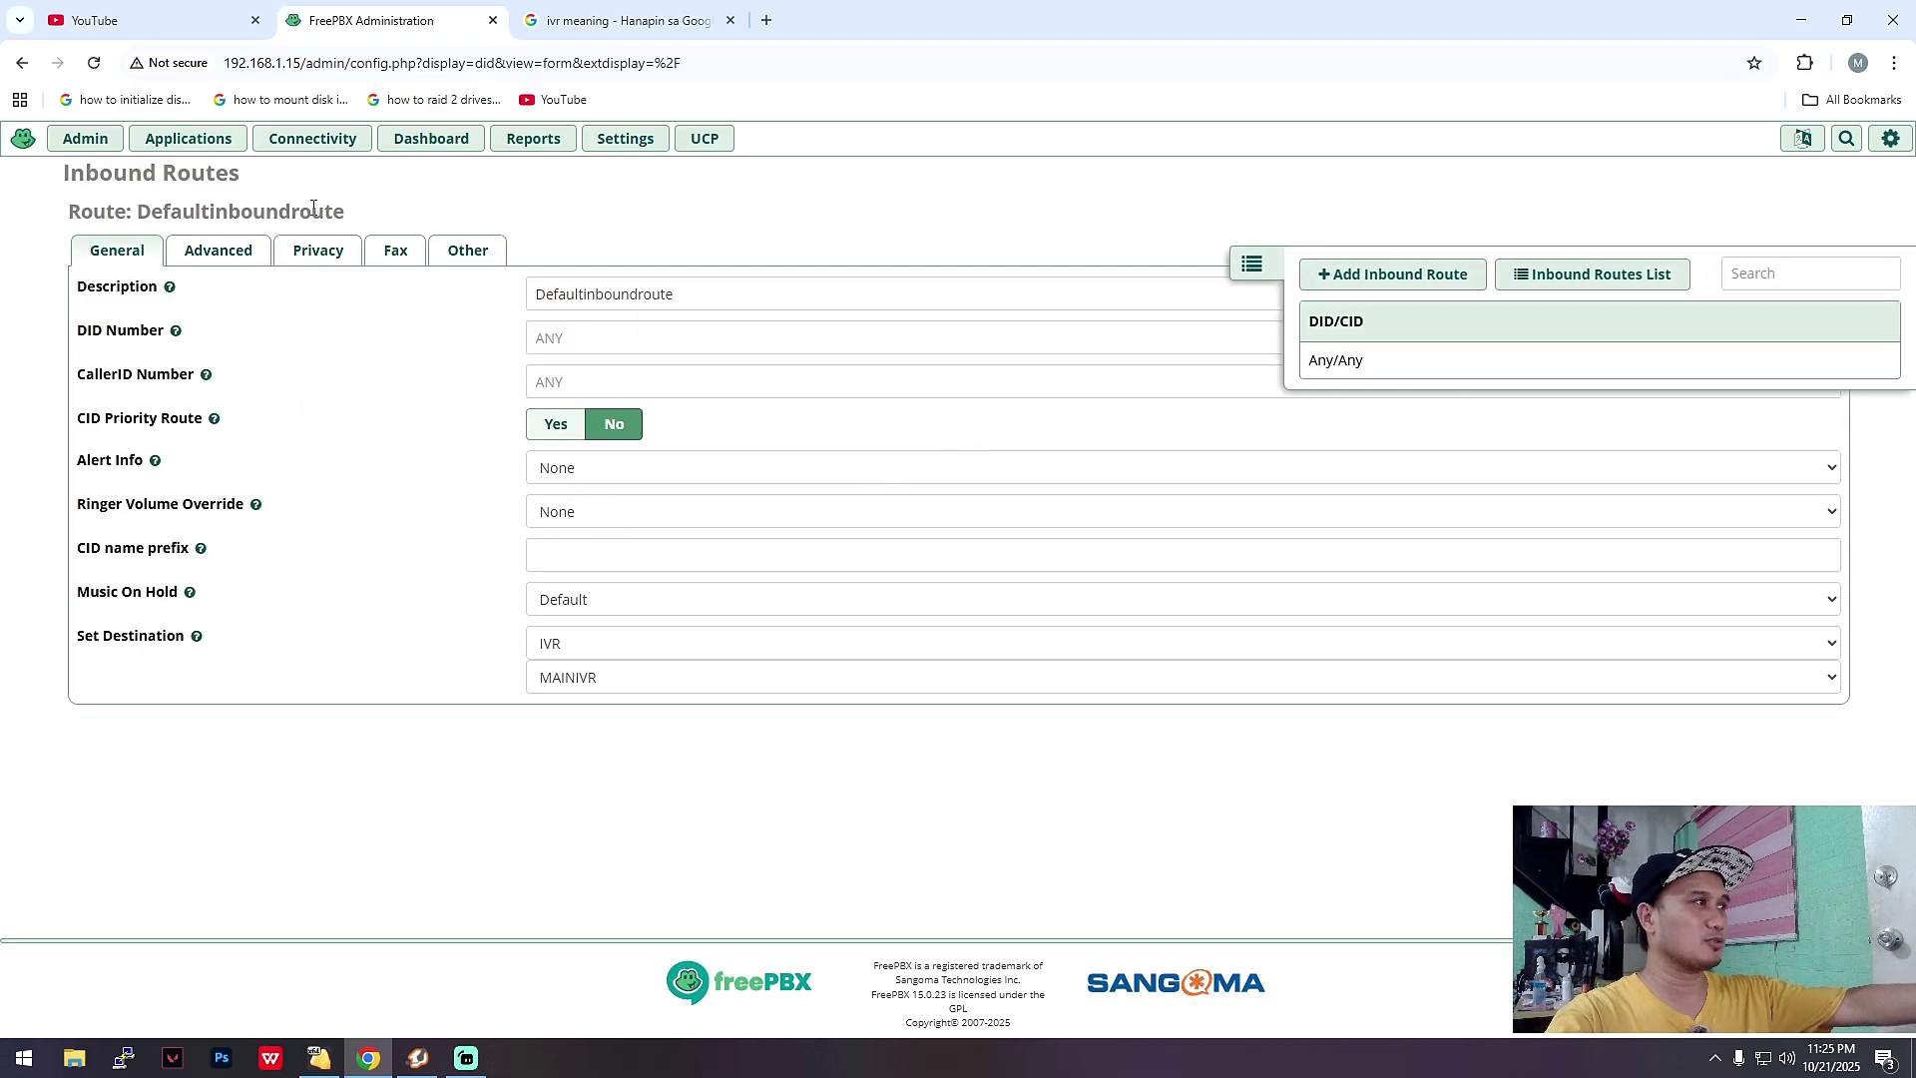
Open the MainTrunkline trunk and review its pjsip settings, including the SIP server, and its general settings
mouse_move(300, 142)
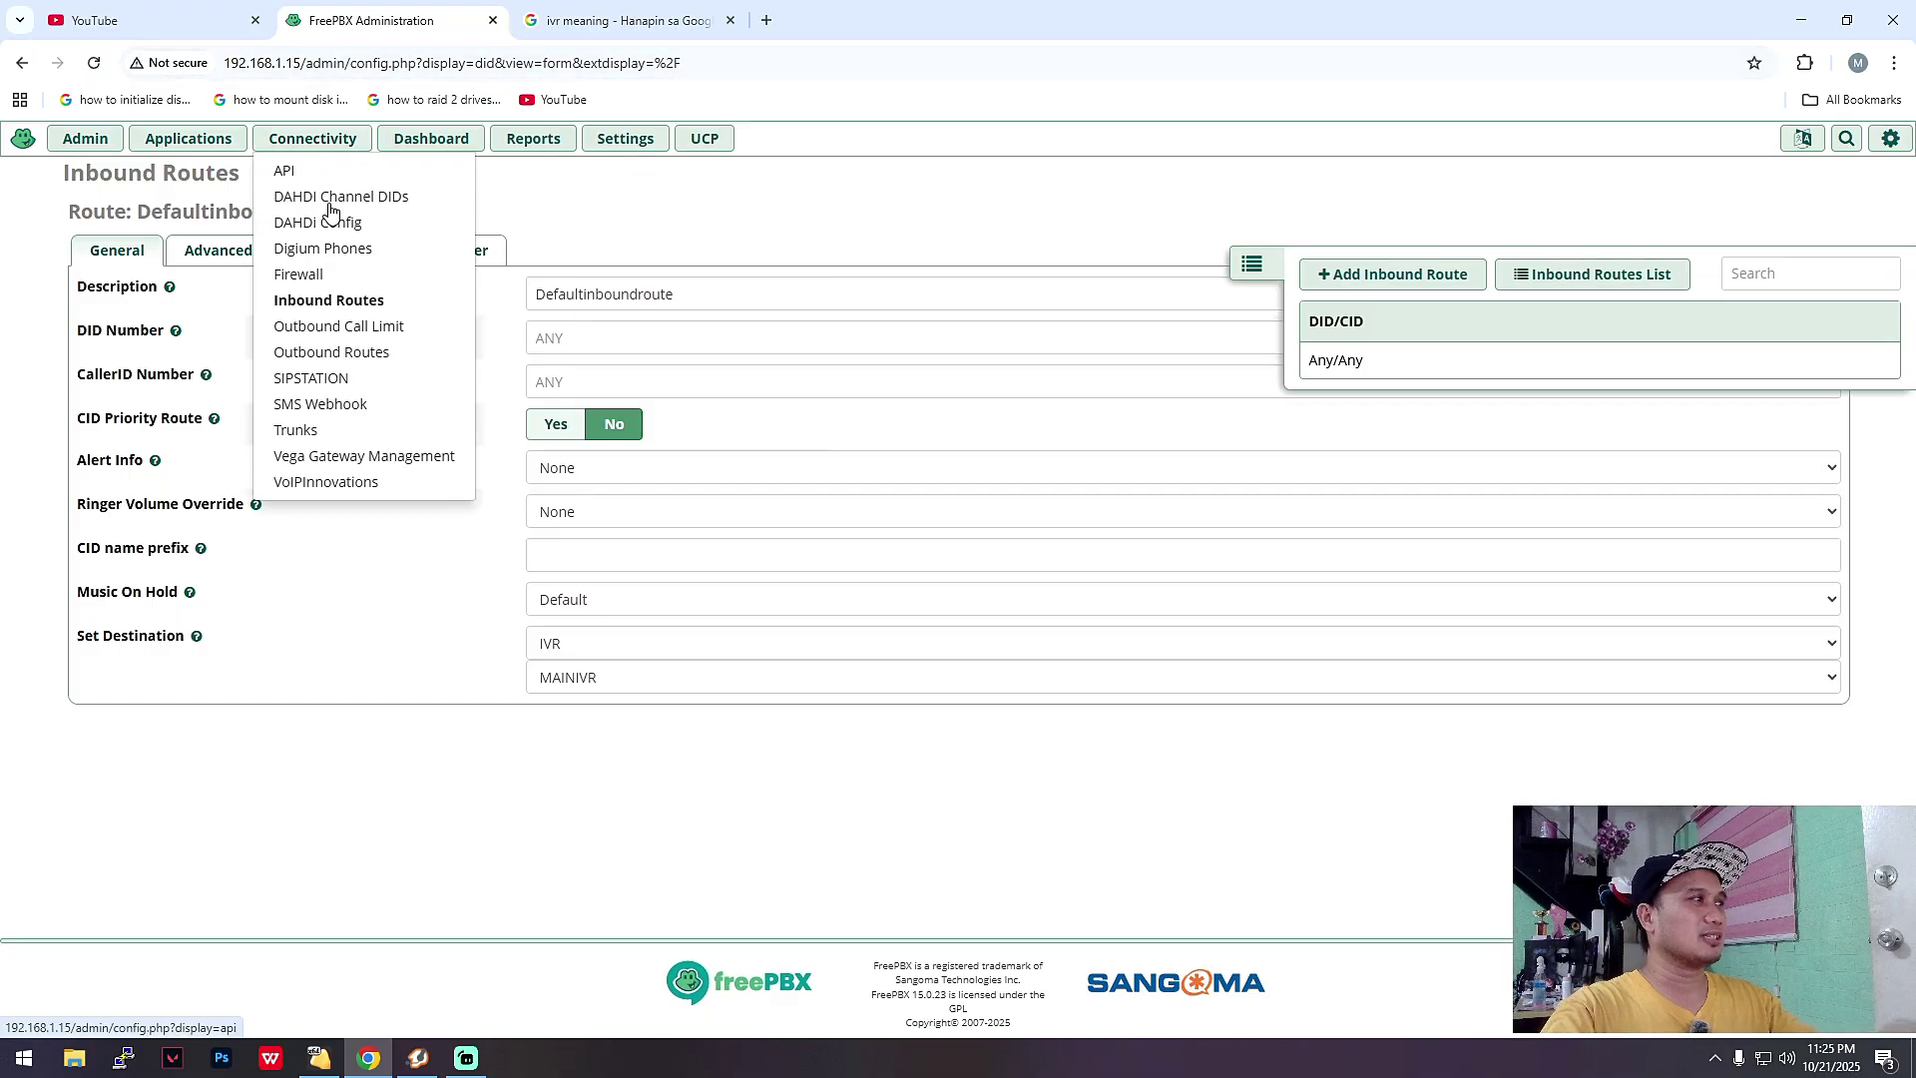
click(320, 438)
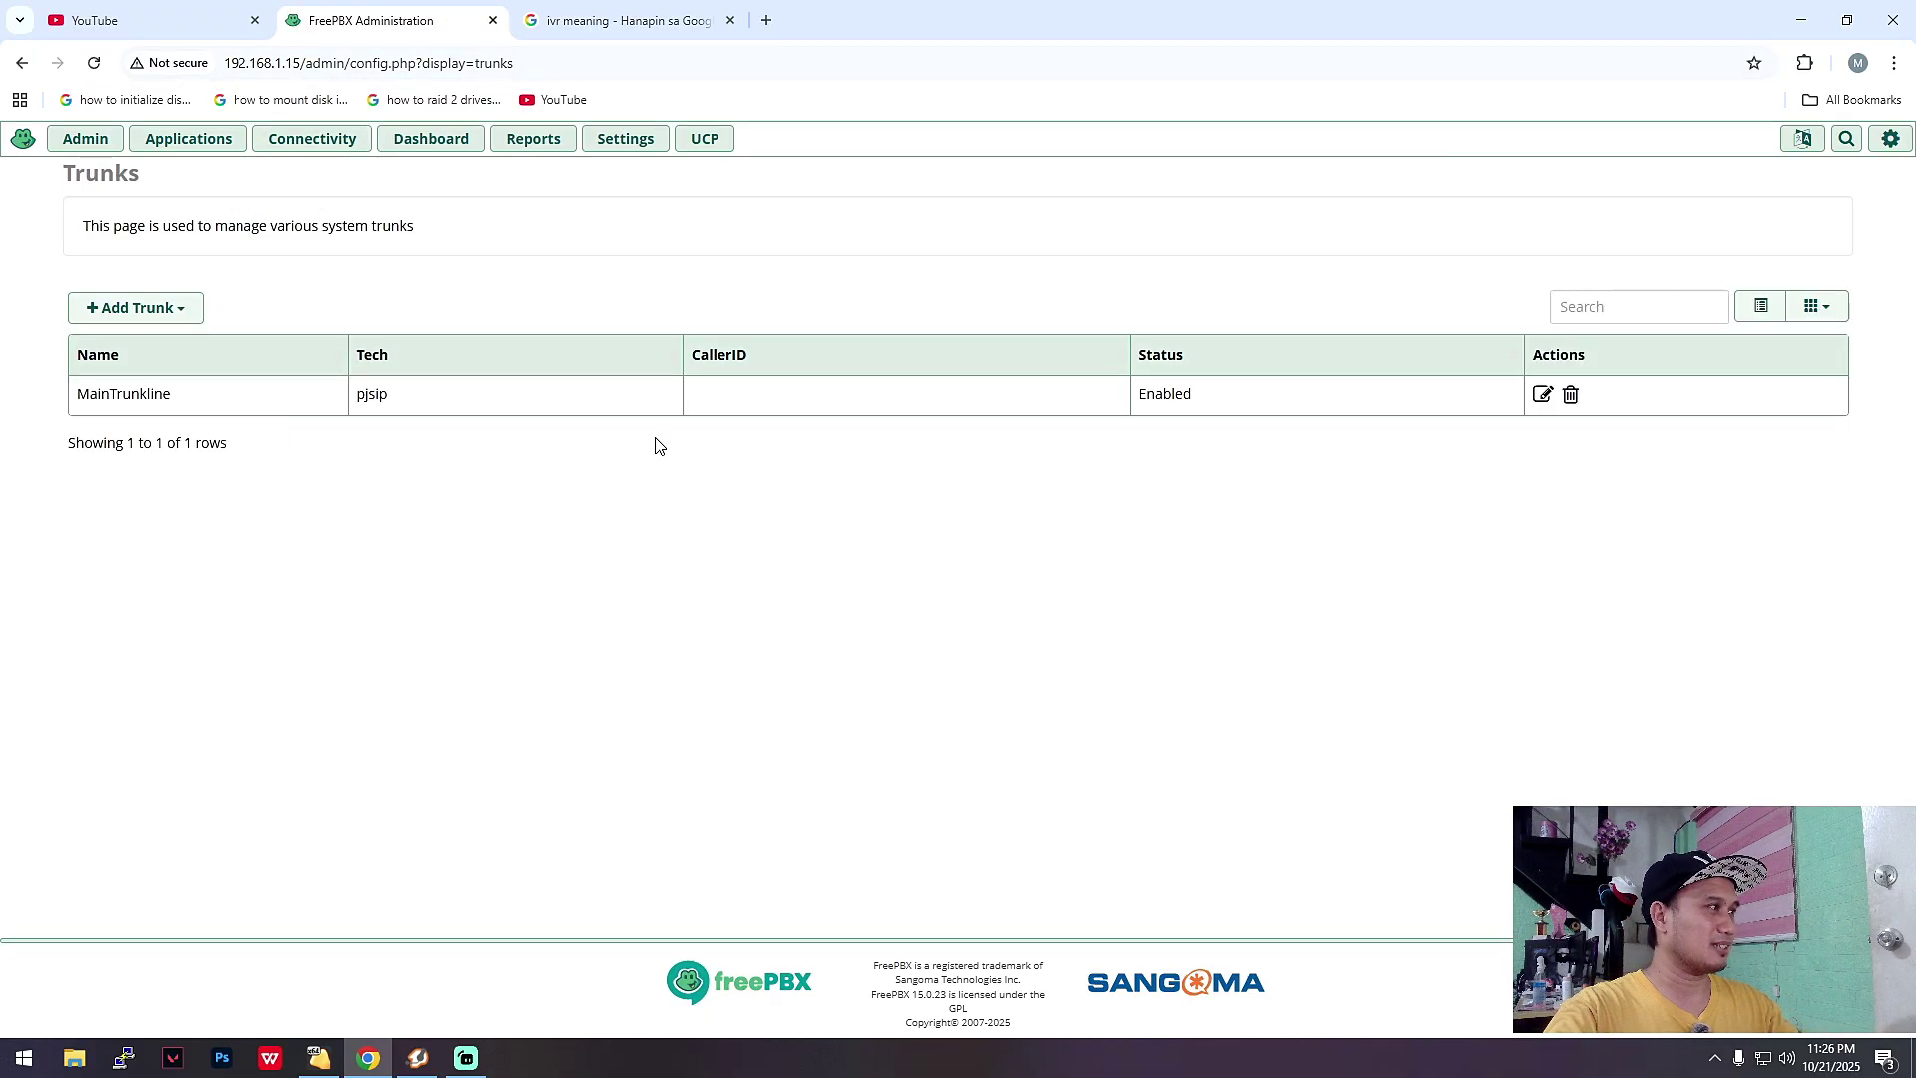
click(1541, 395)
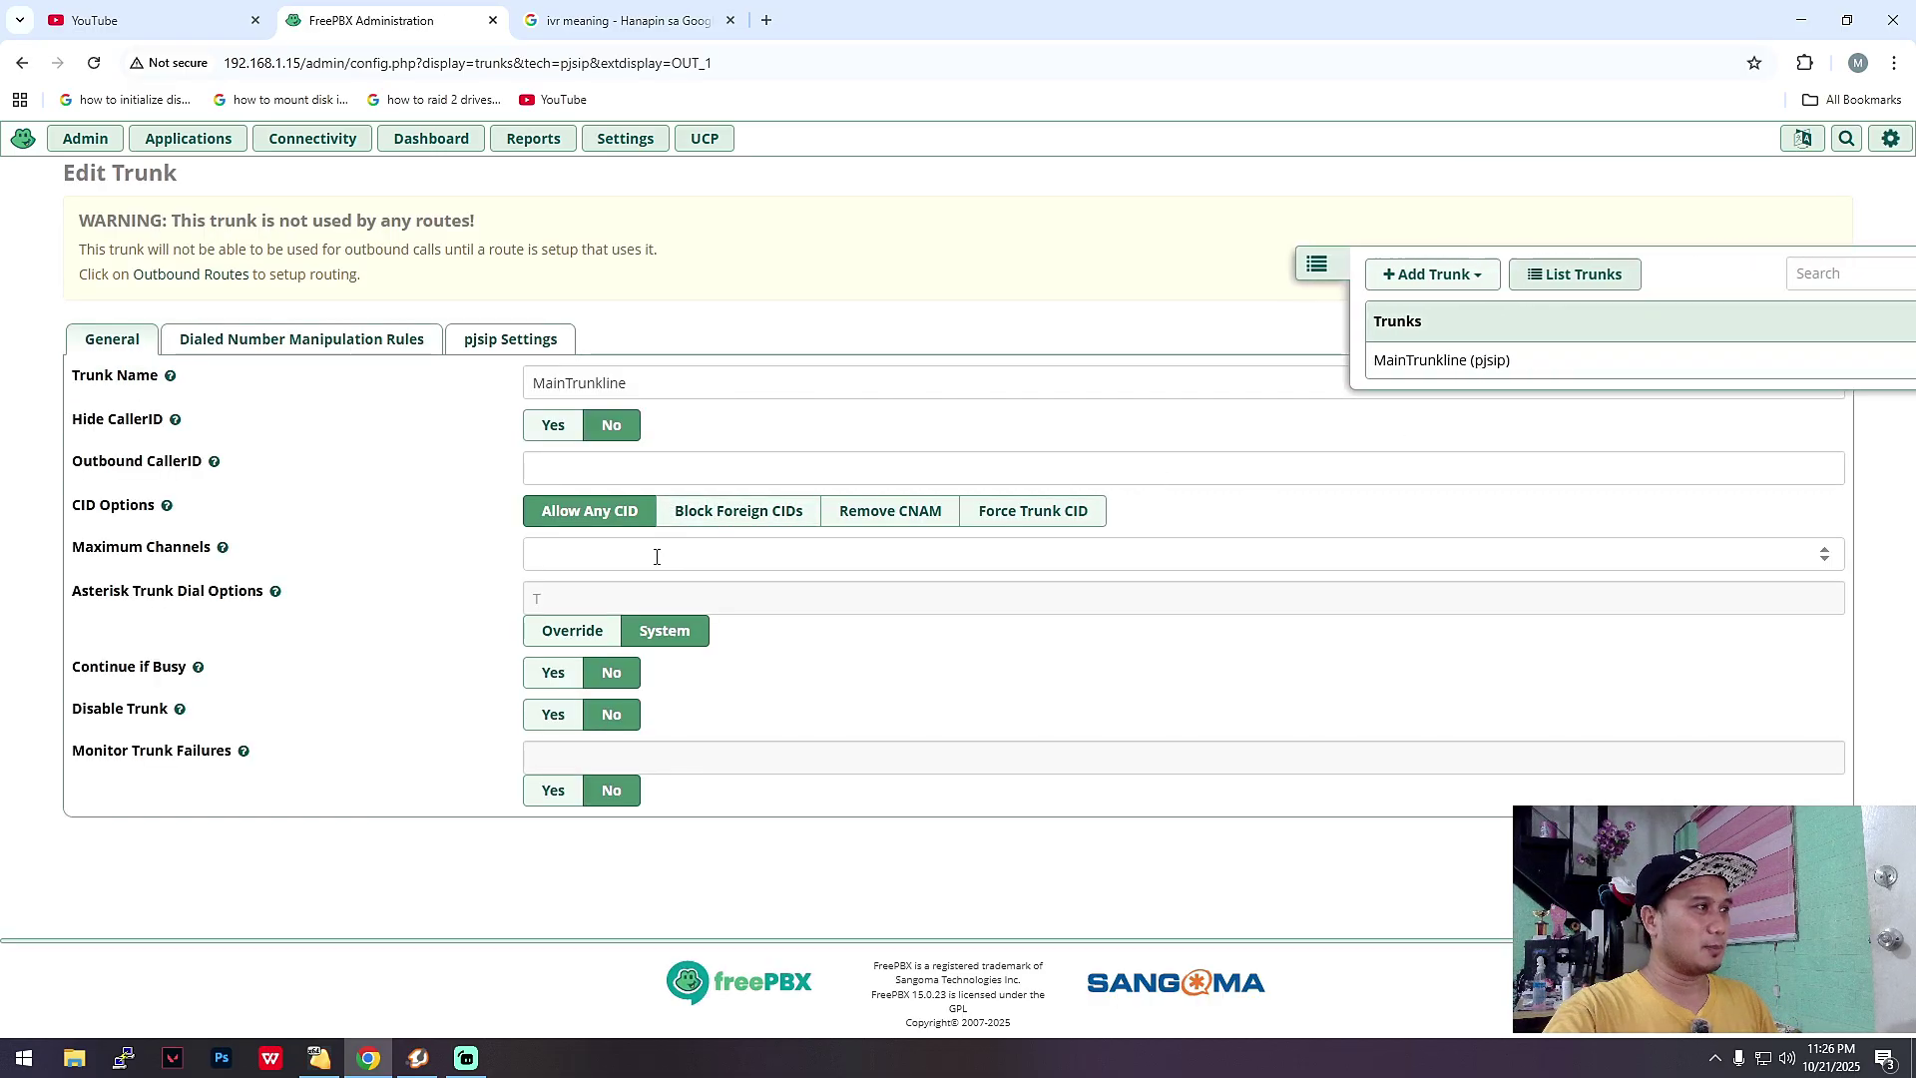
click(503, 341)
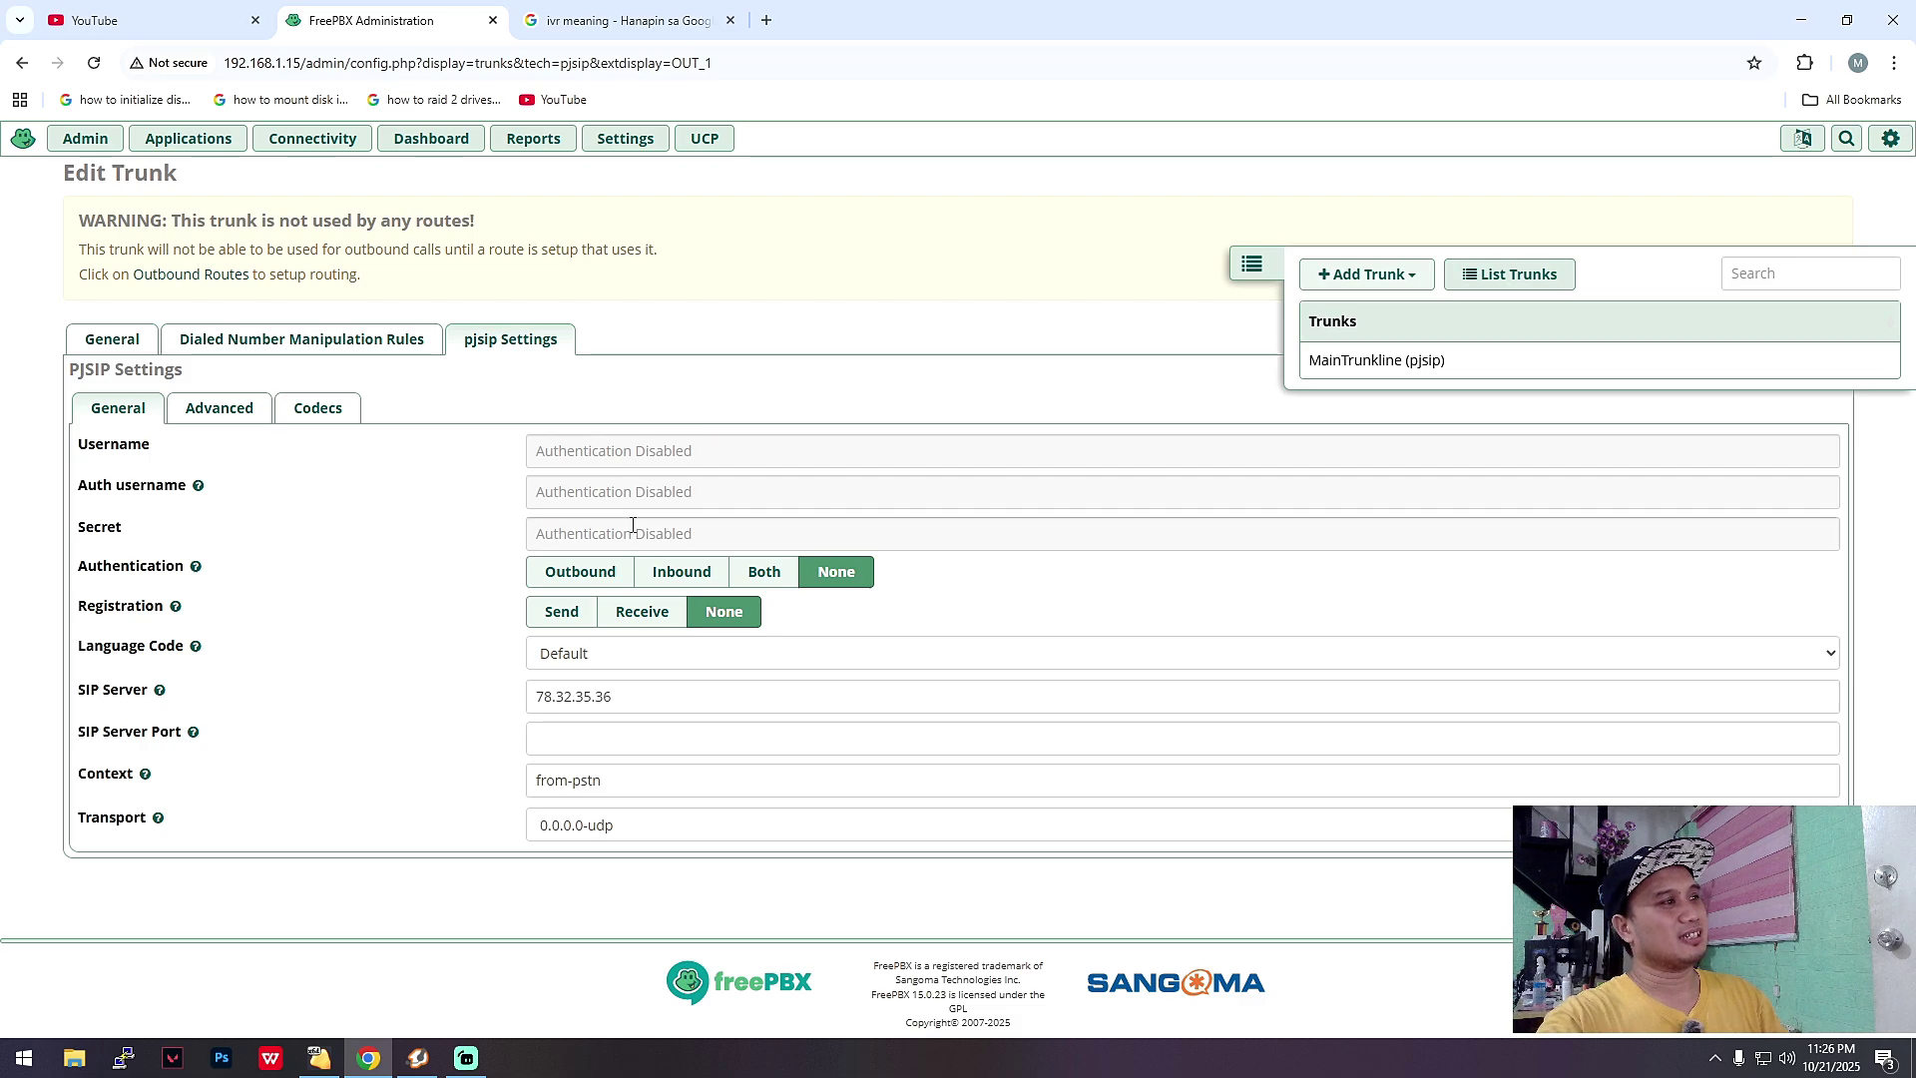
mouse_move(632, 704)
mouse_down()
mouse_move(514, 704)
mouse_move(649, 697)
mouse_up()
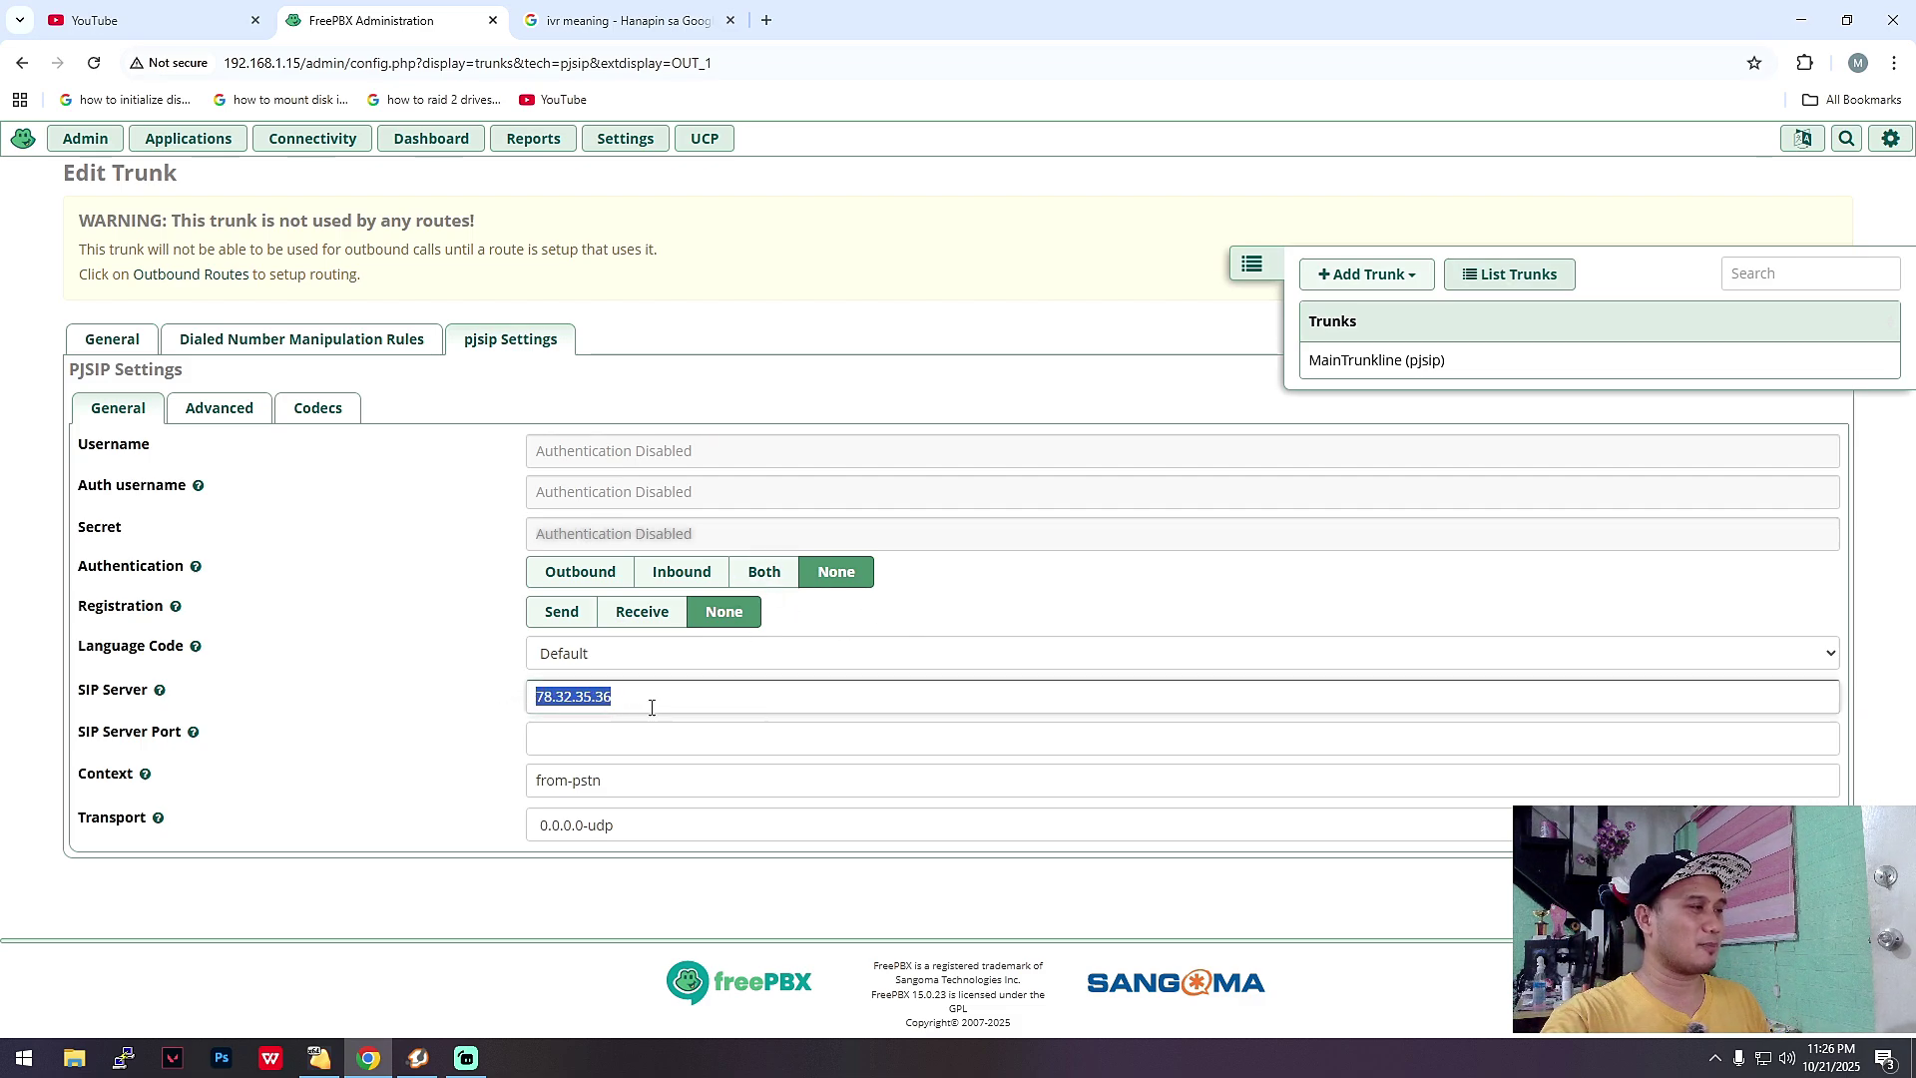
click(92, 343)
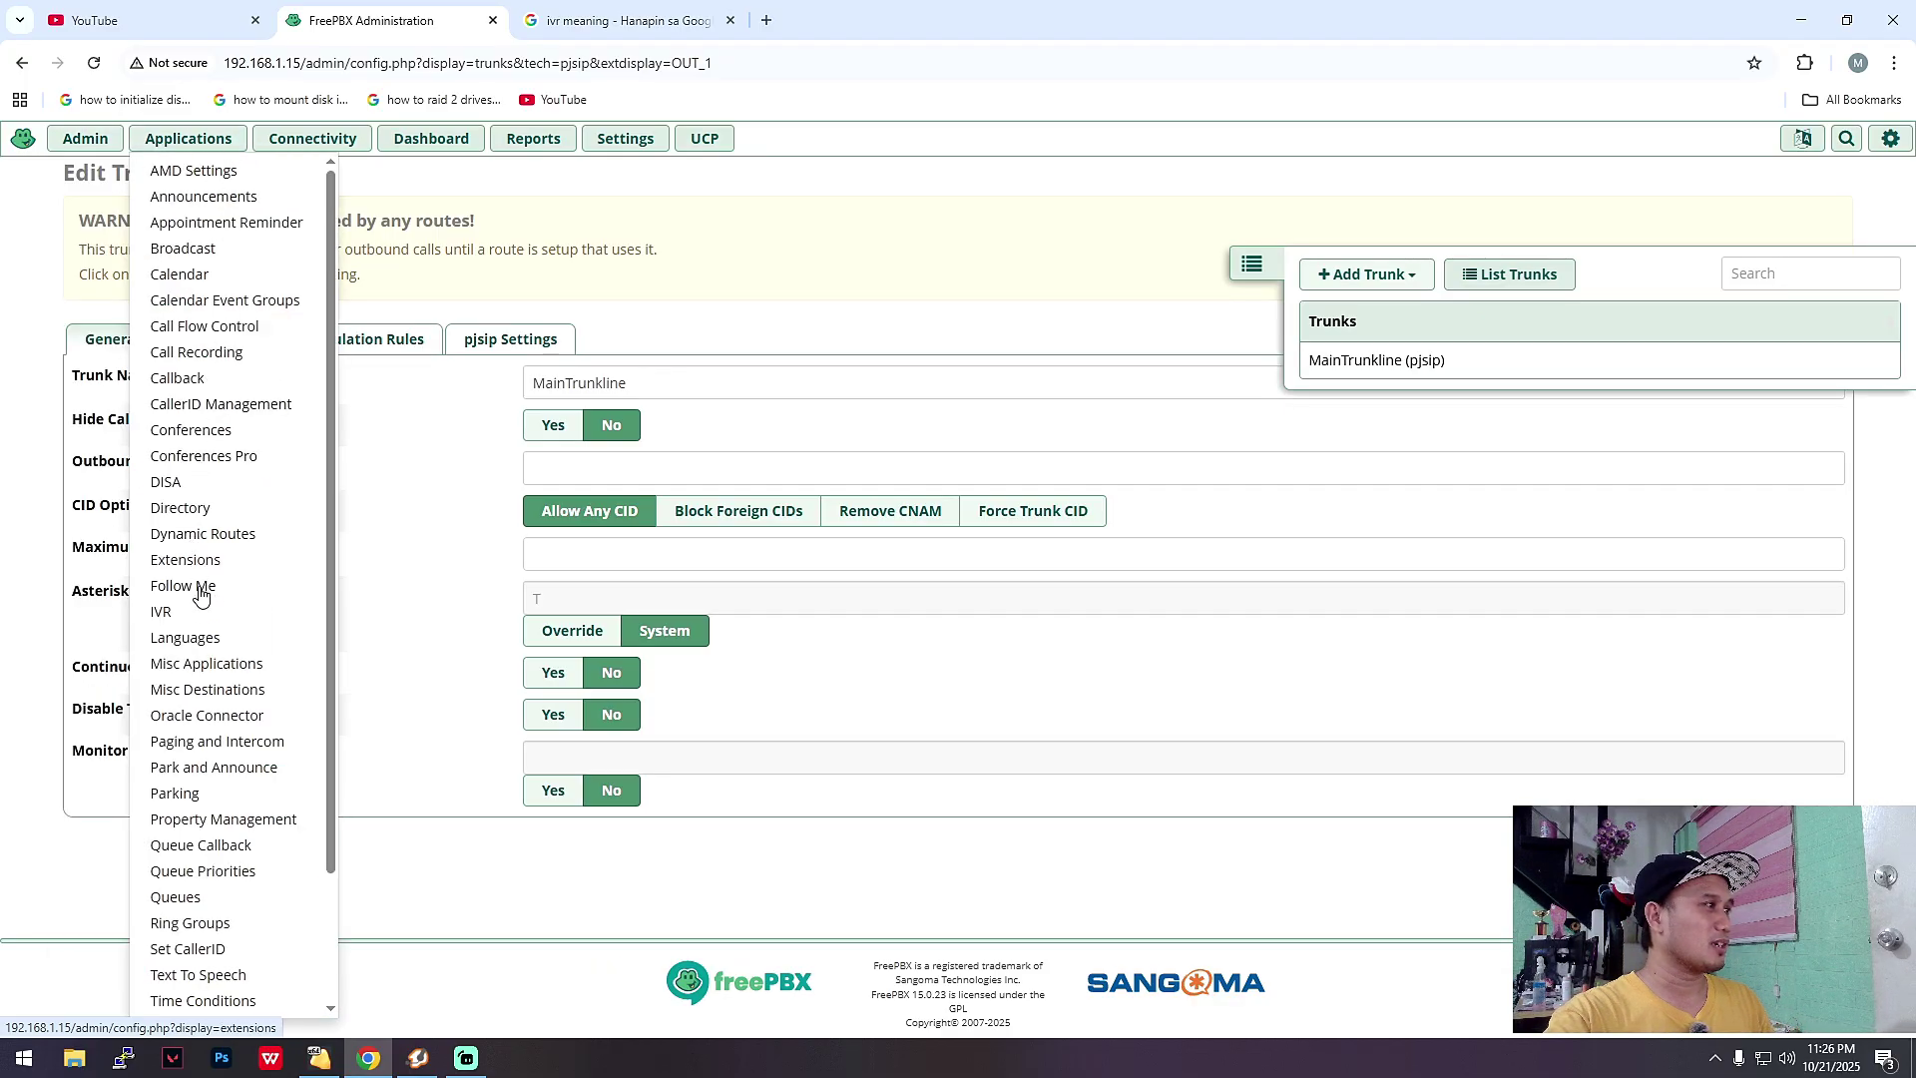
Show the full list of existing extensions with the side list hidden
click(185, 560)
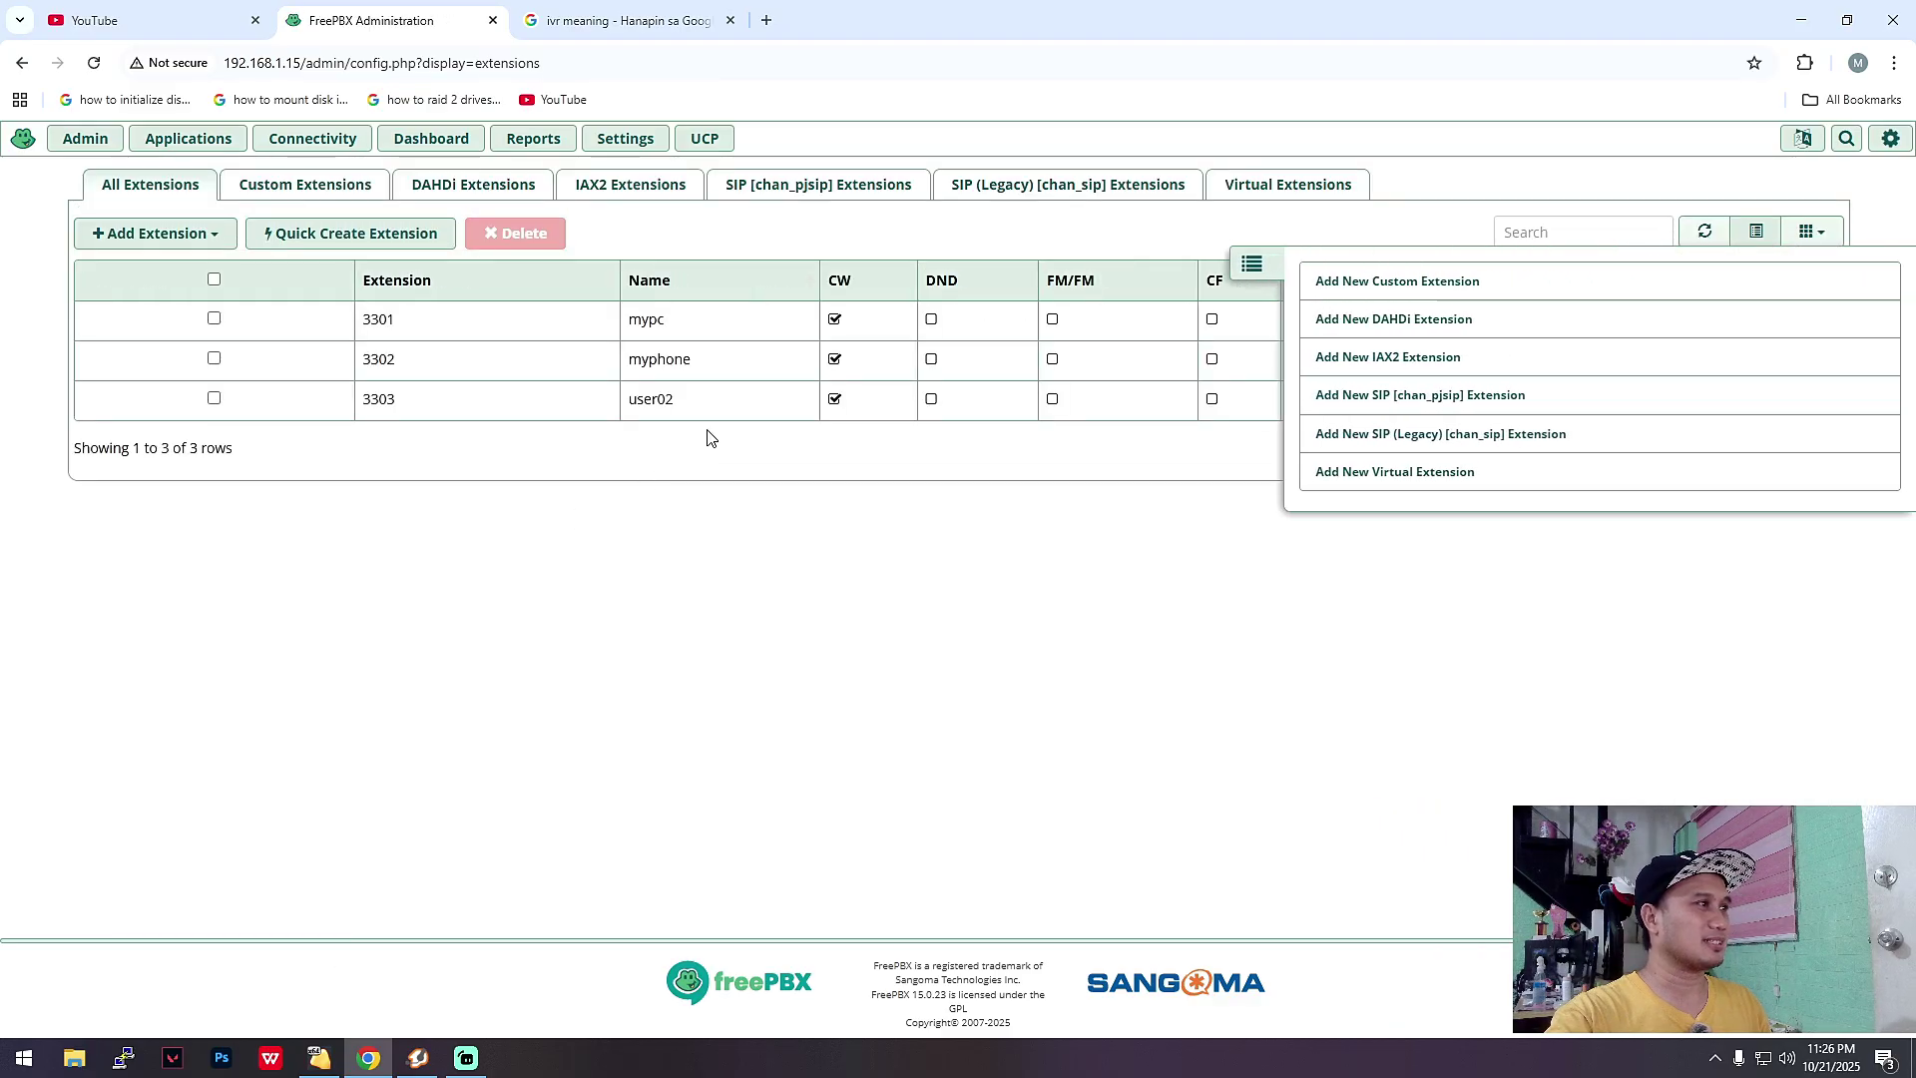
click(1249, 267)
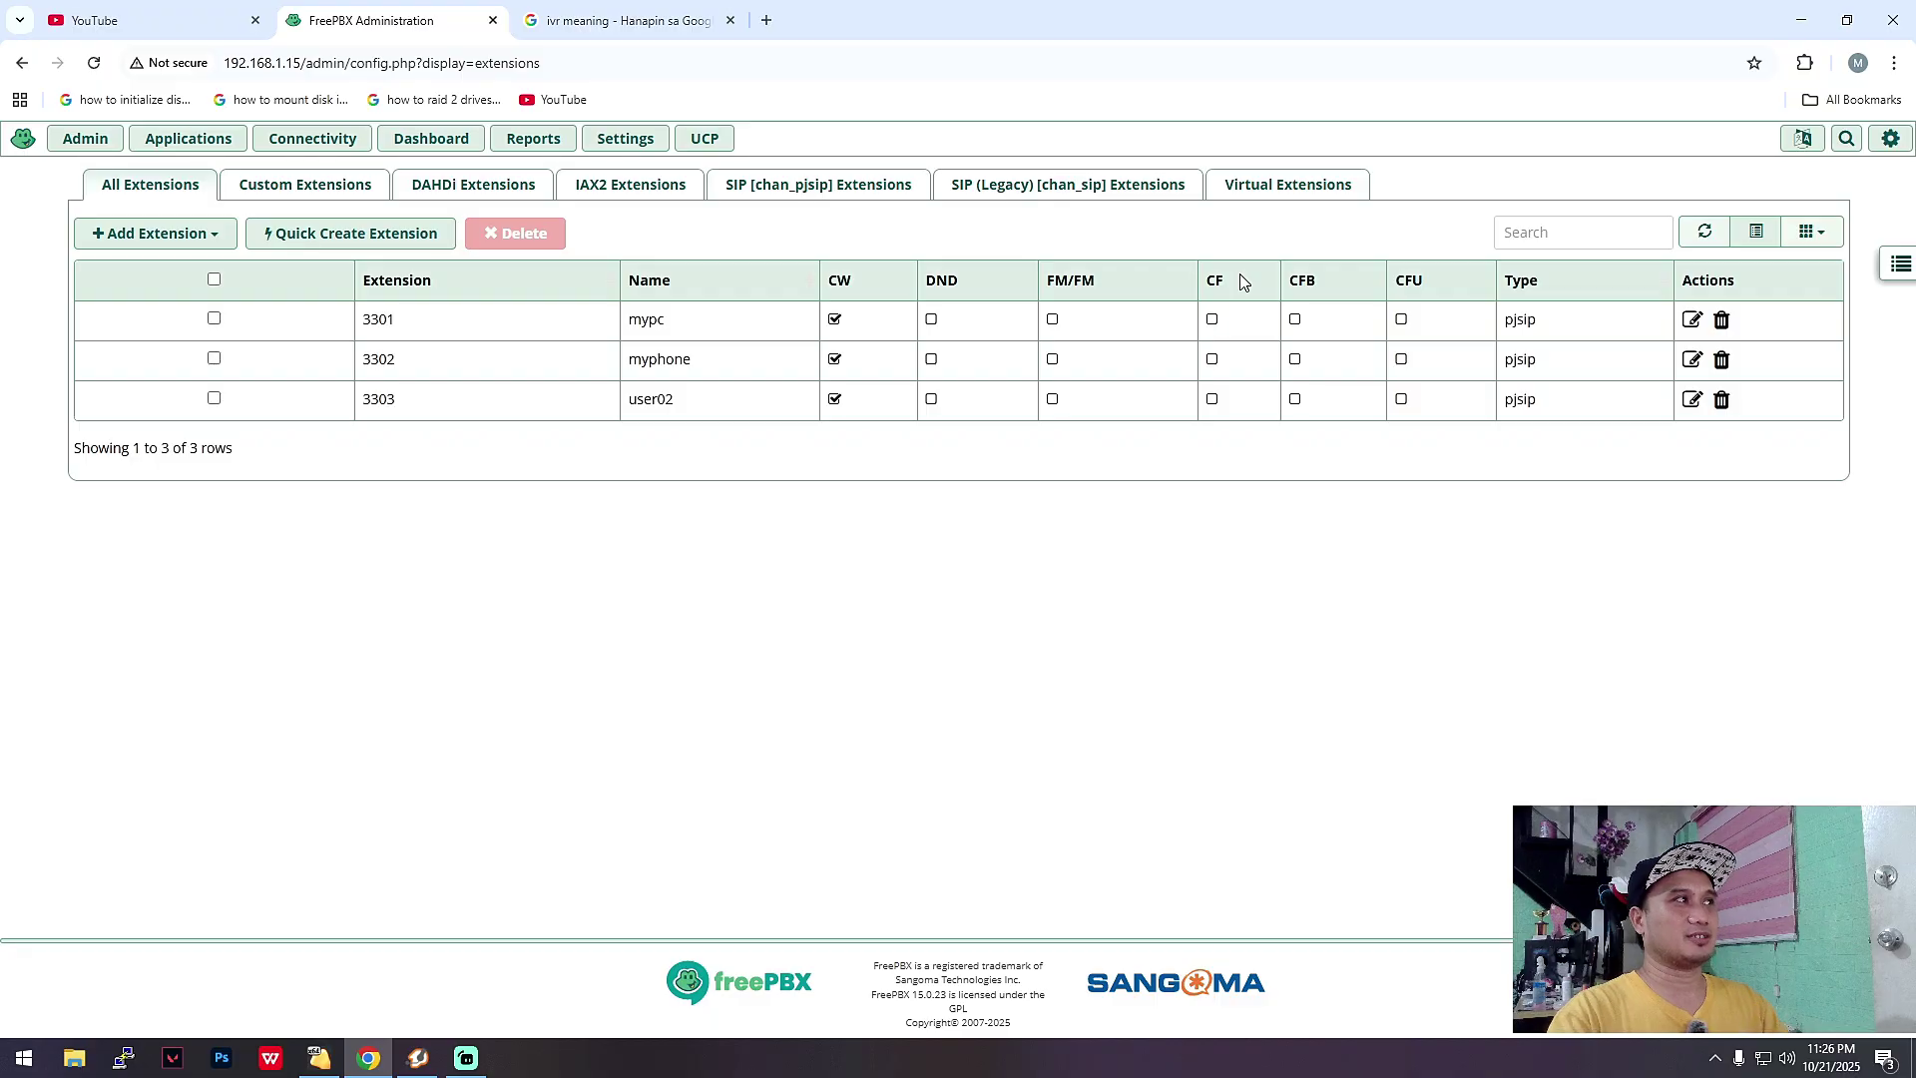
Open a blank Add IVR form from the IVR page and look through its options
click(188, 138)
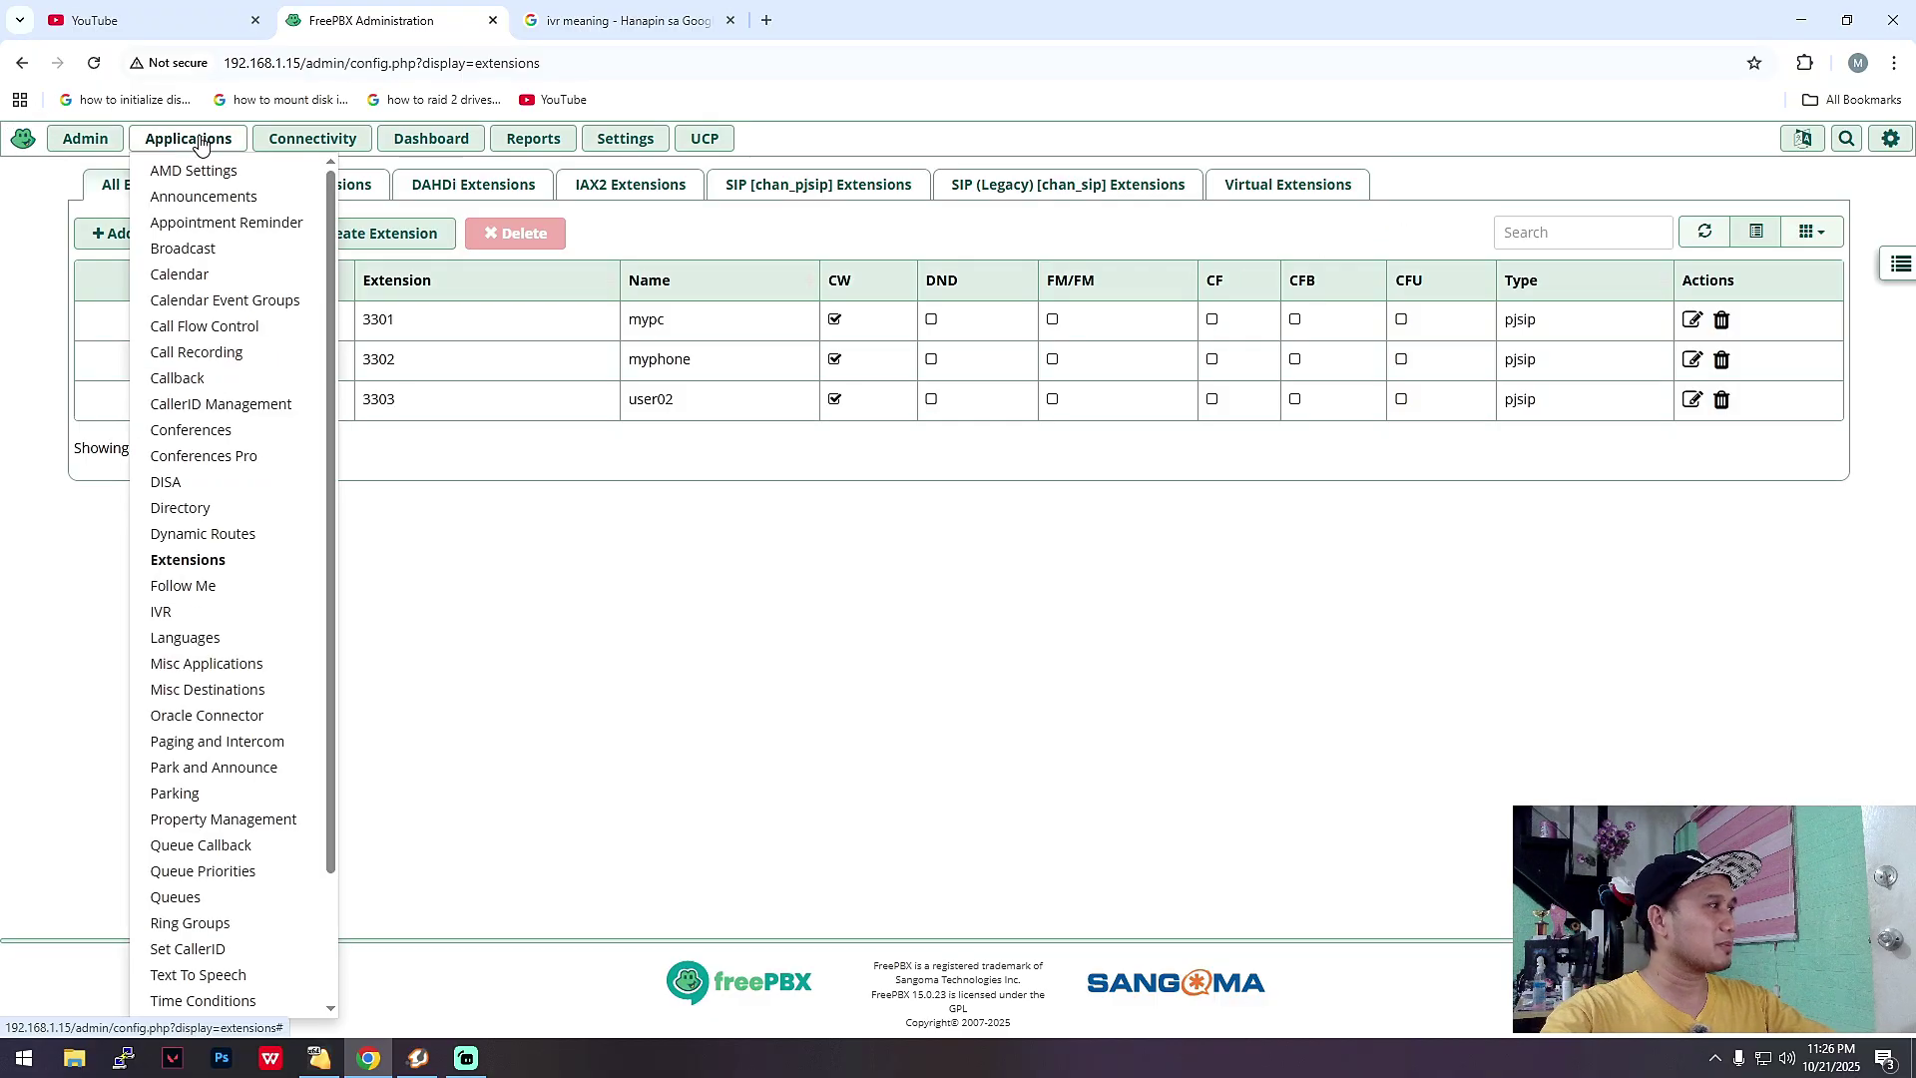
click(198, 611)
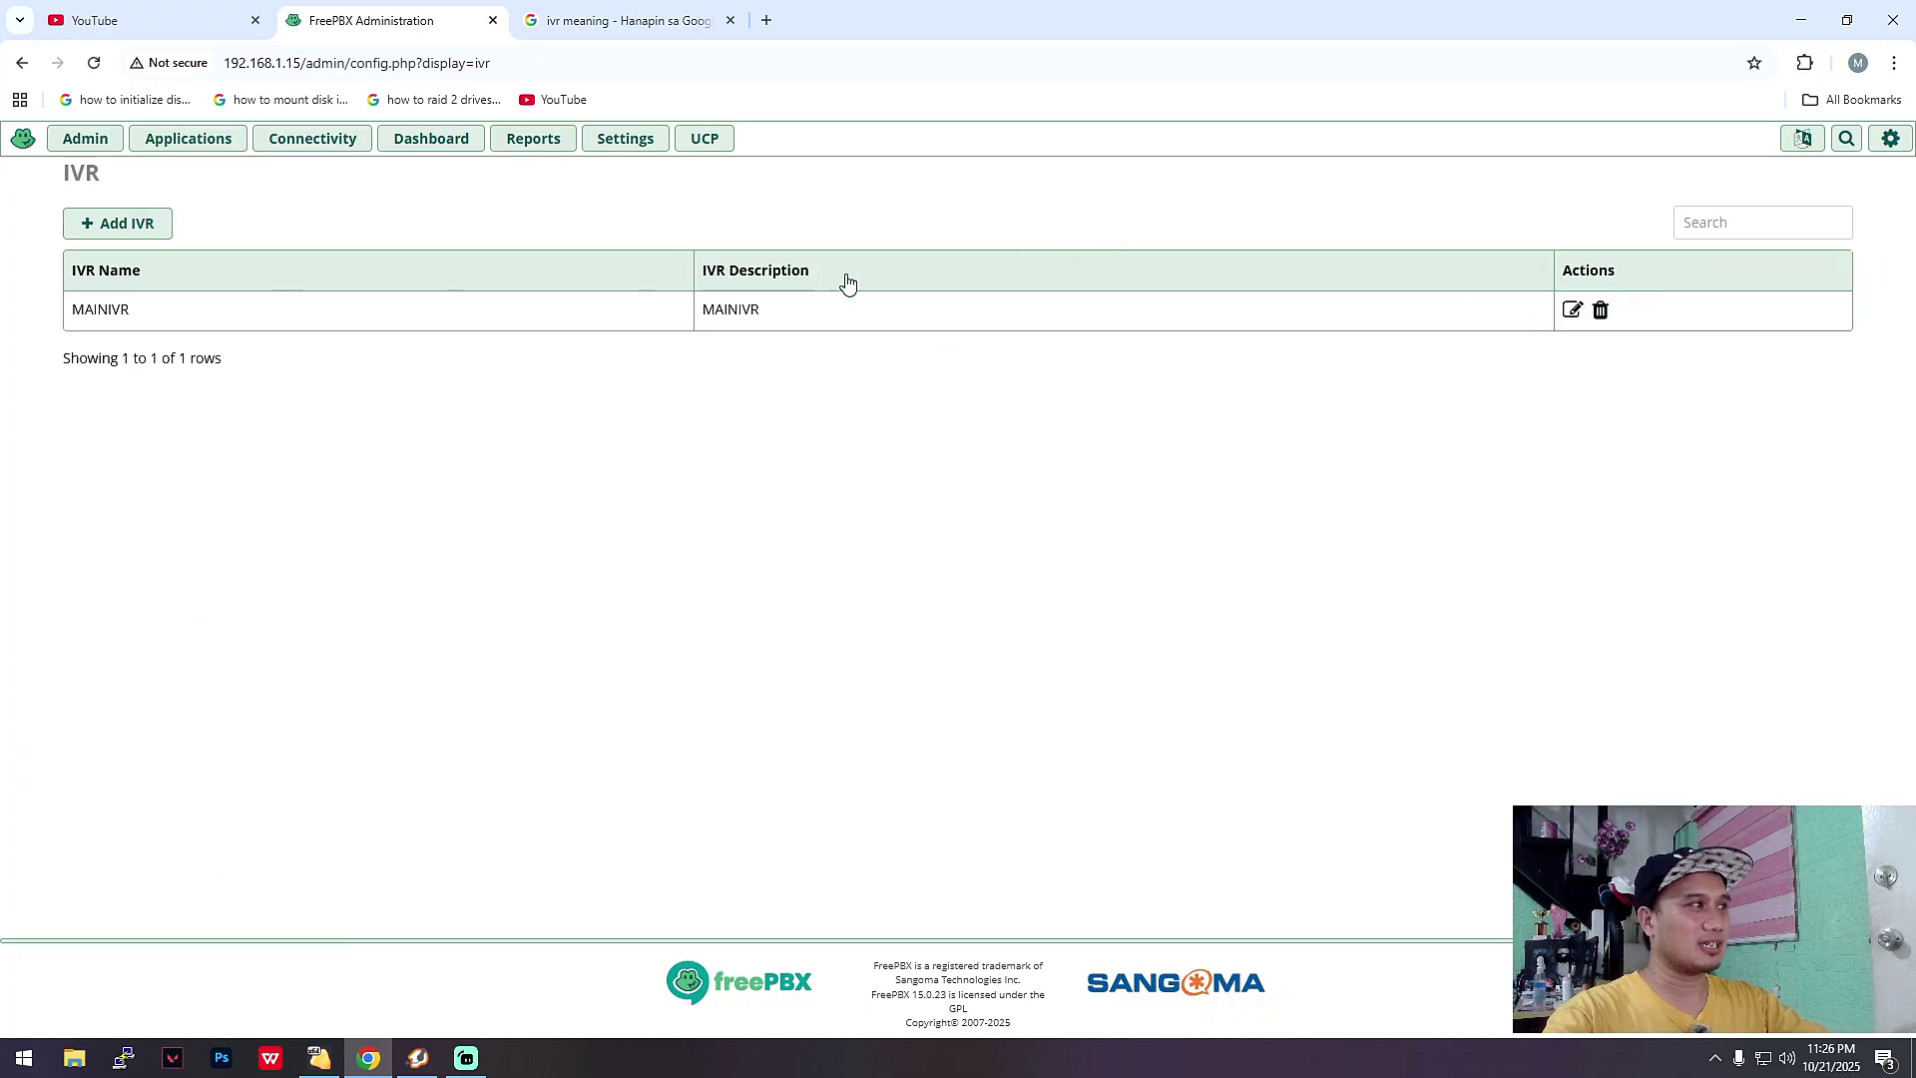
click(115, 228)
scroll(399, 564, down, 2)
scroll(427, 553, up, 2)
Leave the new IVR form, open the existing MAINIVR entry for editing and hide the side list
click(305, 149)
click(187, 137)
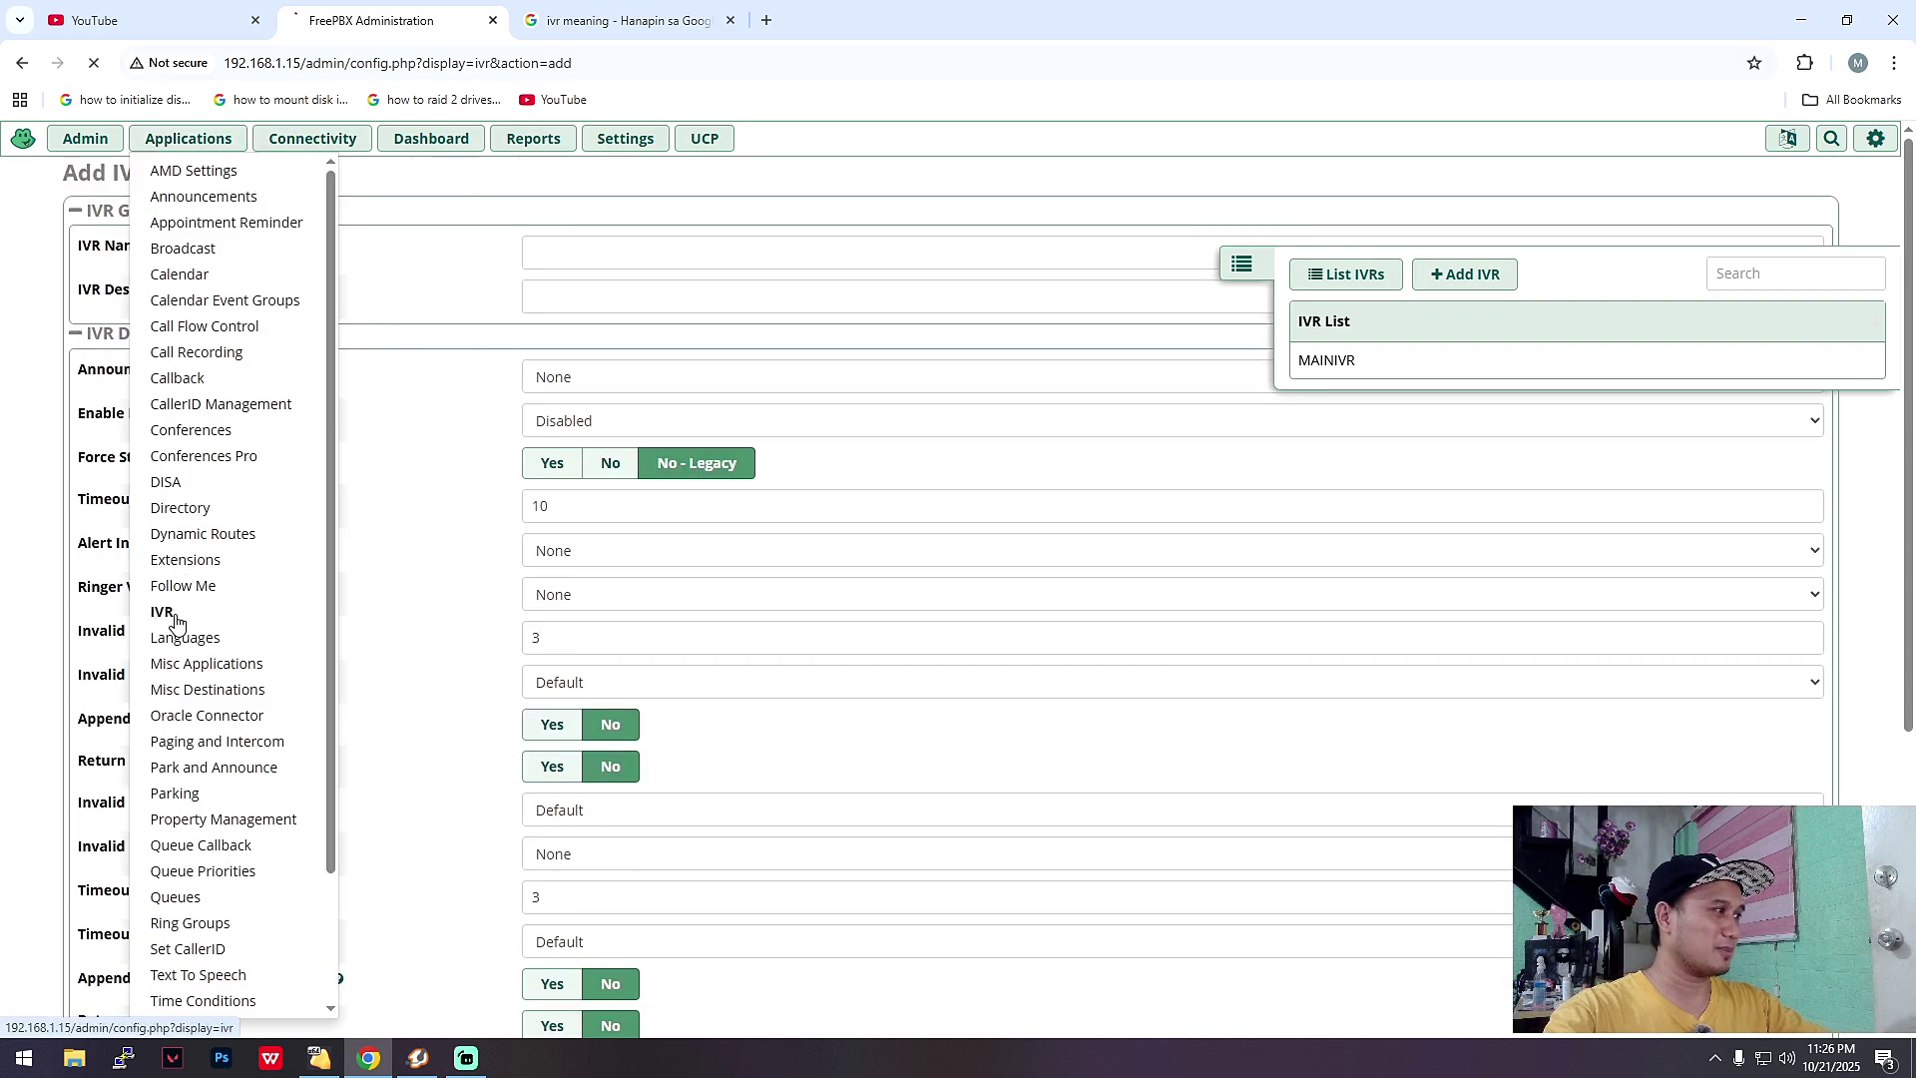
click(178, 606)
click(1572, 309)
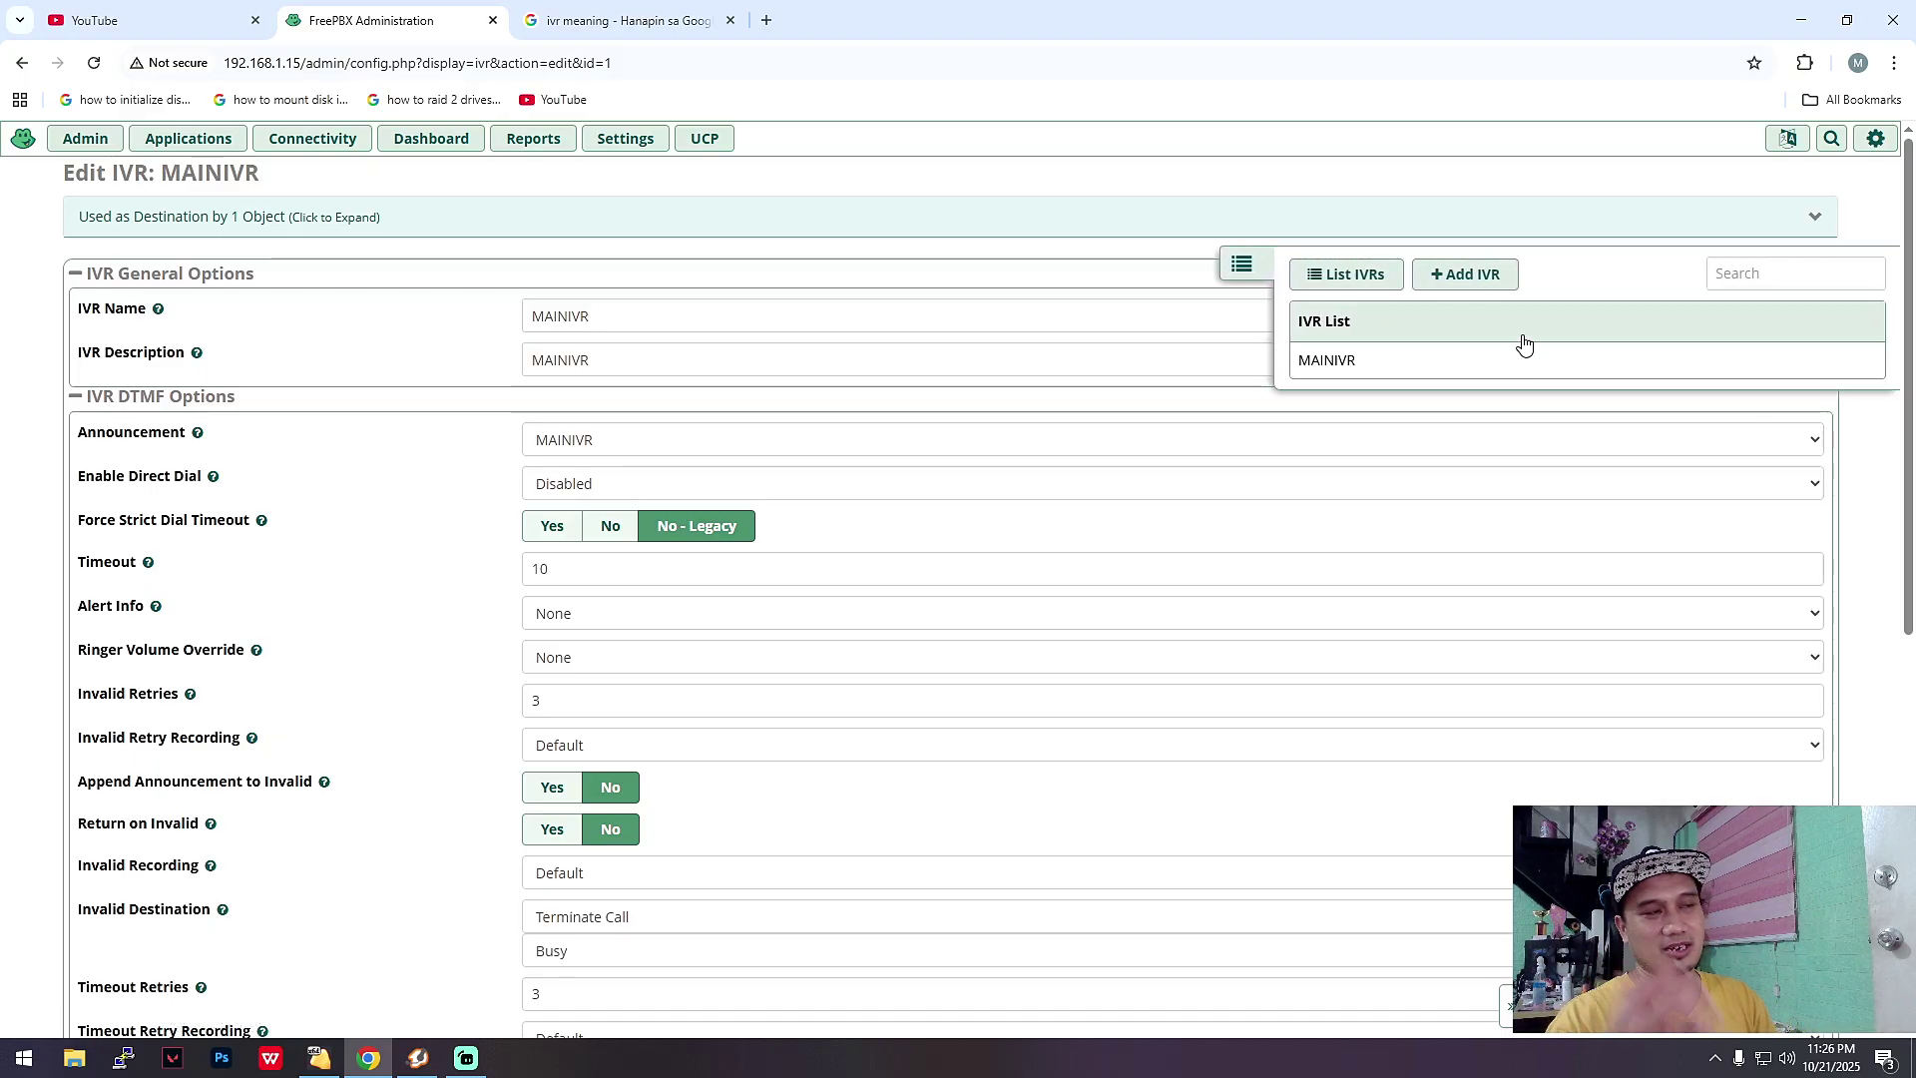
click(1241, 268)
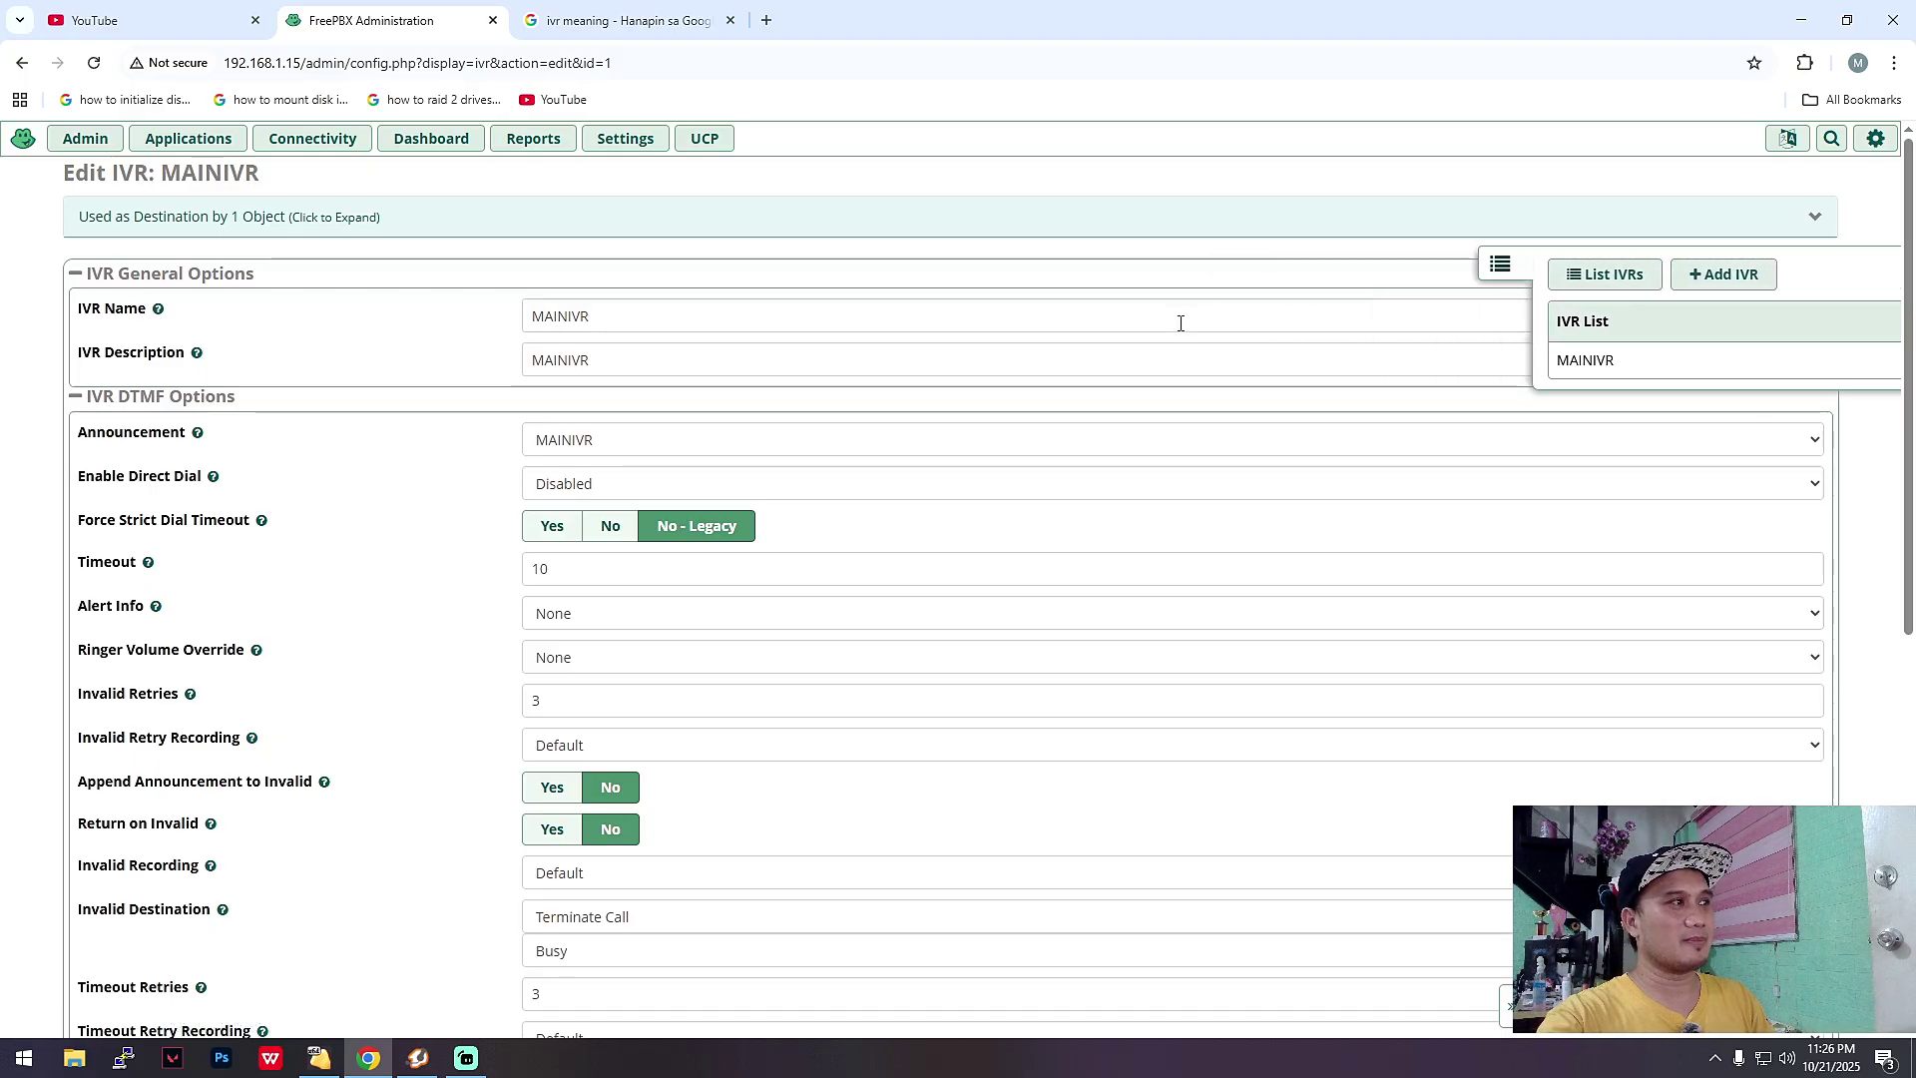
Review the MAINIVR name and description, and check the announcement choices, keeping MAINIVR selected
click(739, 320)
drag(683, 369, 488, 412)
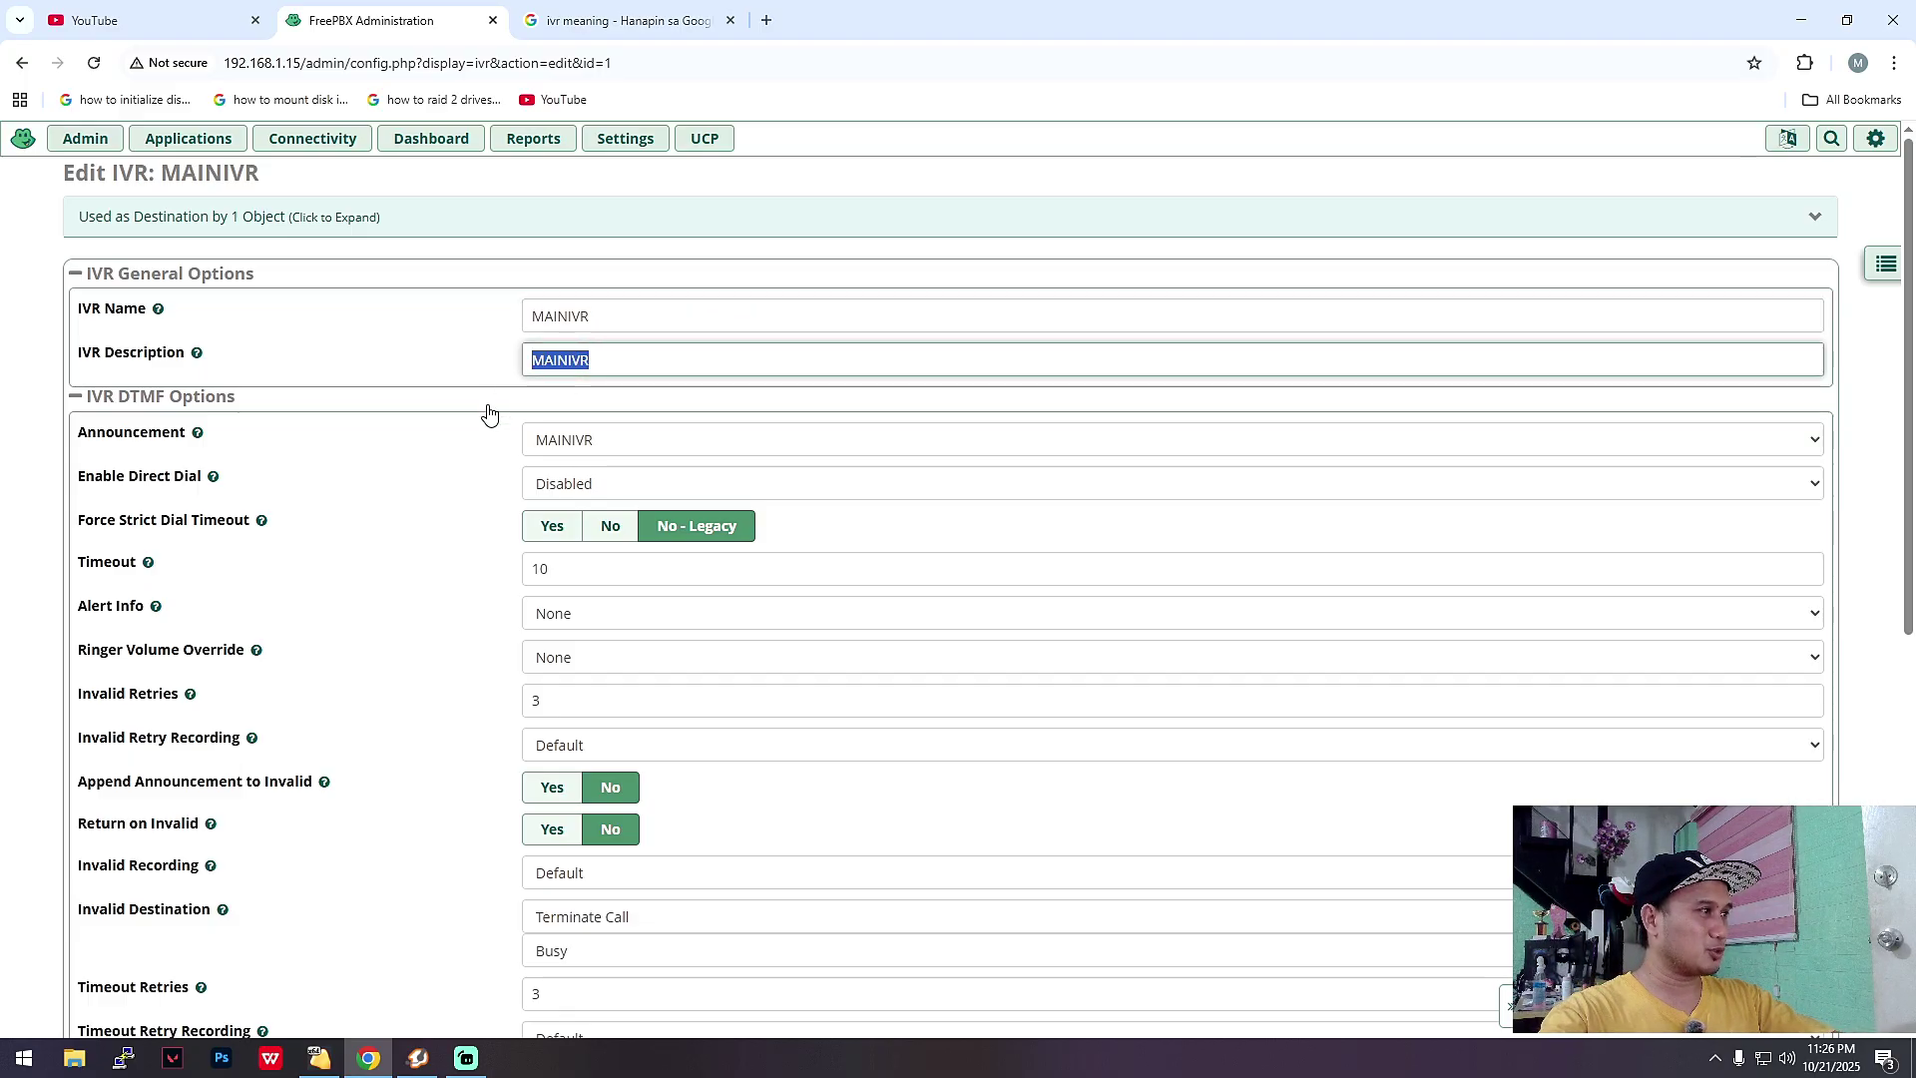
click(688, 444)
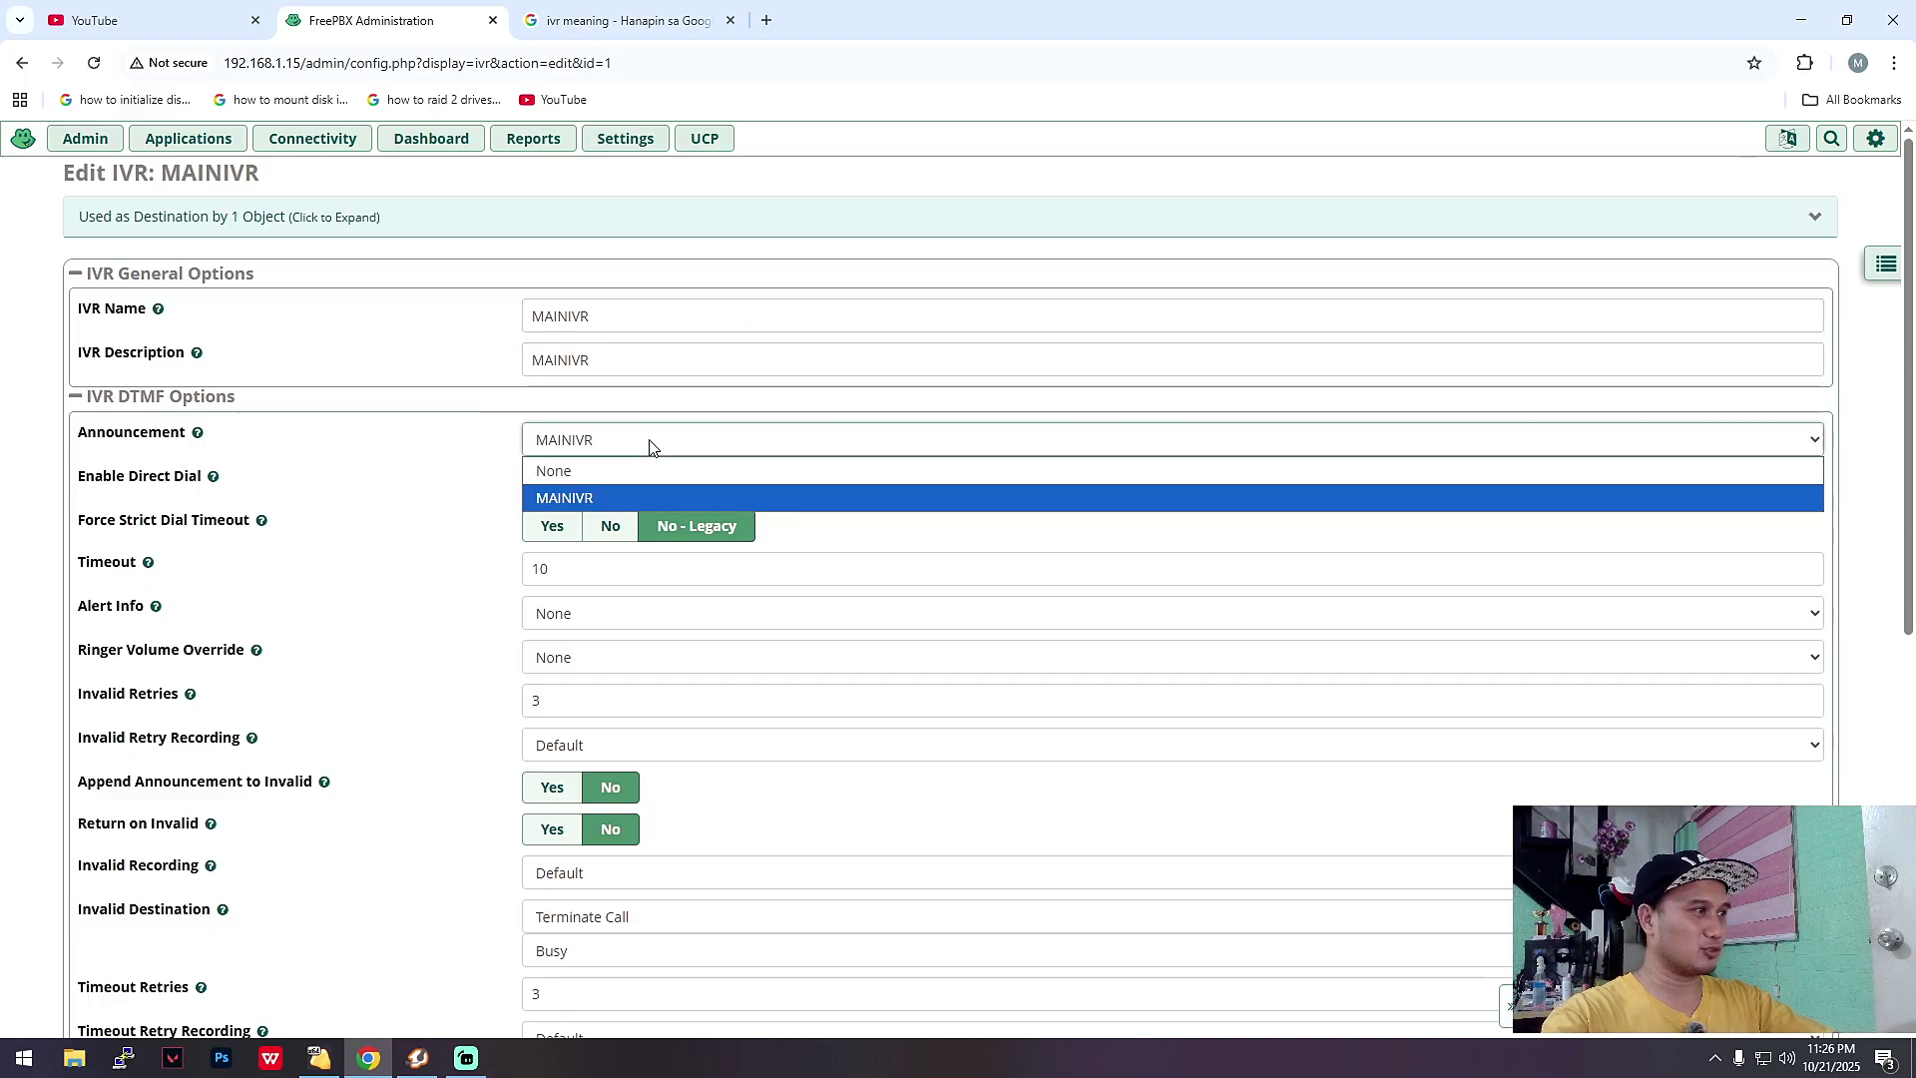
click(589, 504)
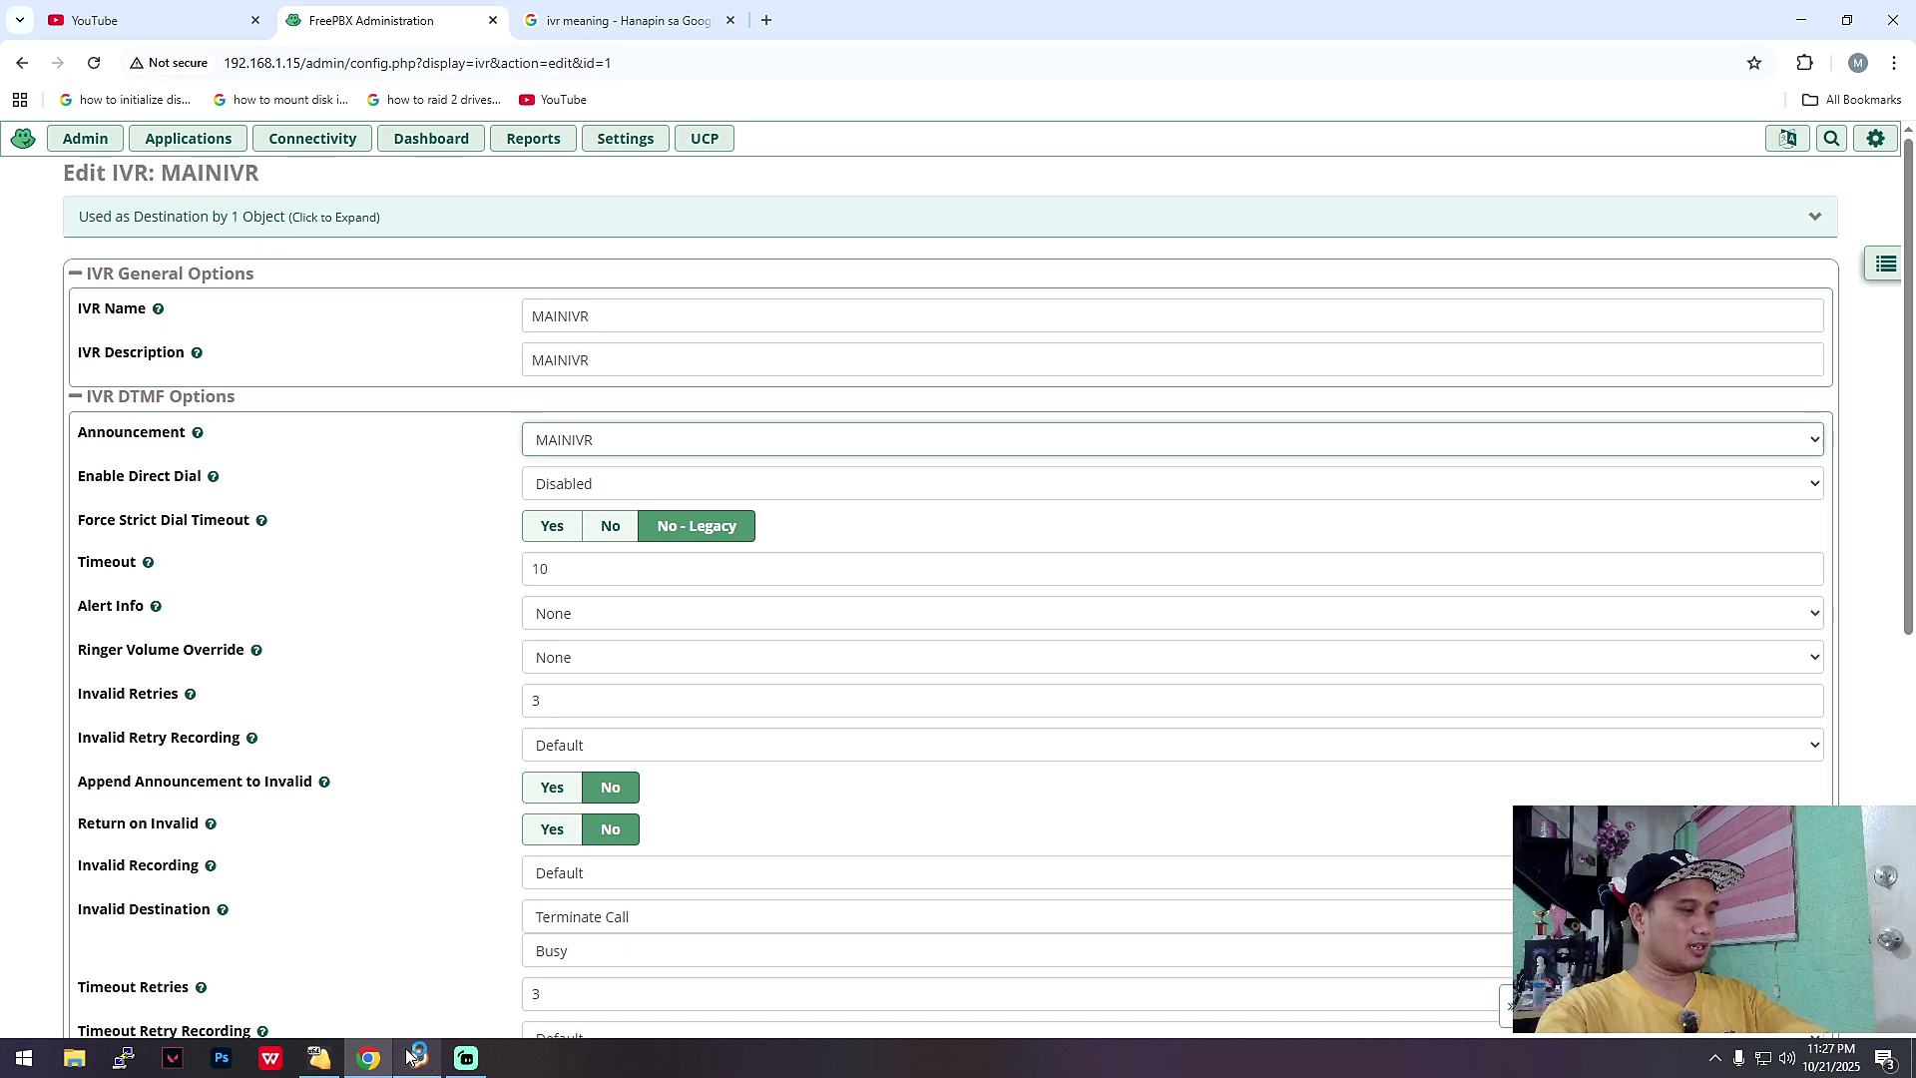
Check the WAV.wav audio file in the OUTput folder in File Explorer, then close the window
key(super+e)
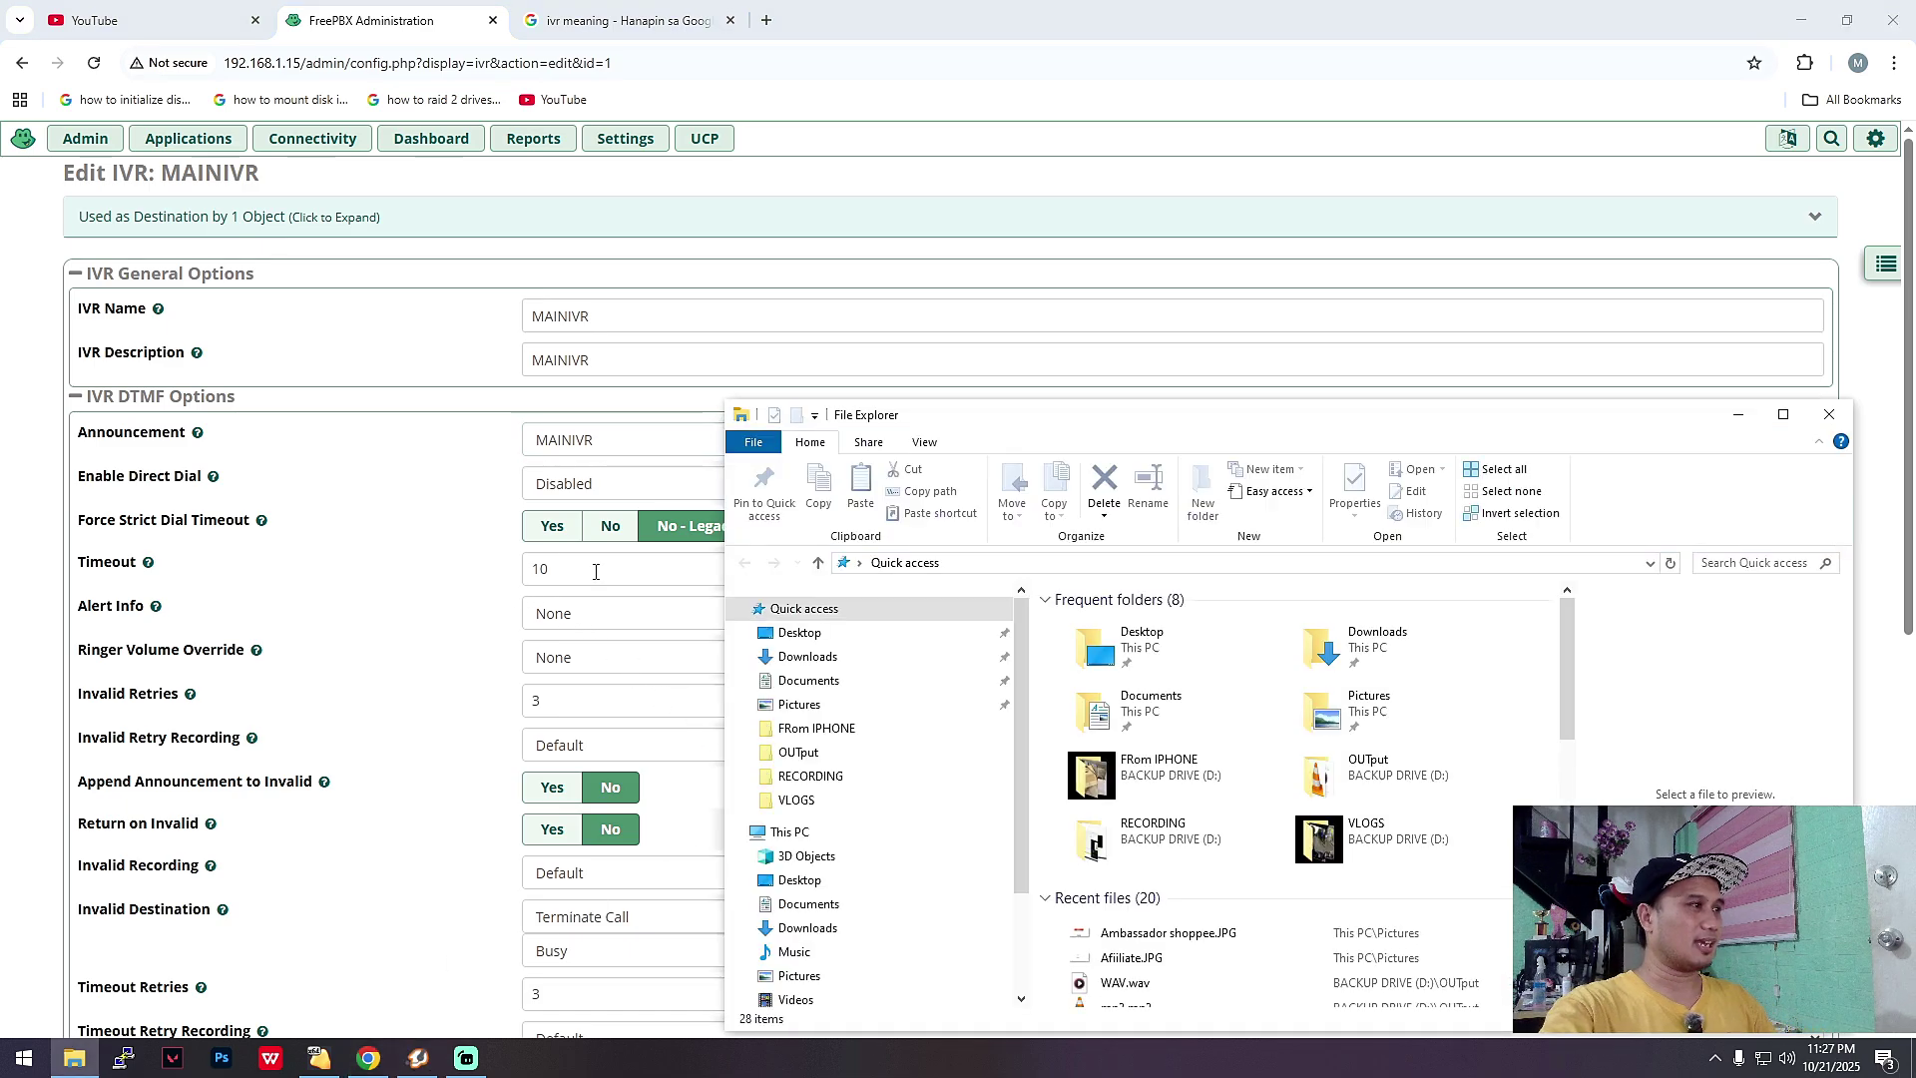
click(810, 762)
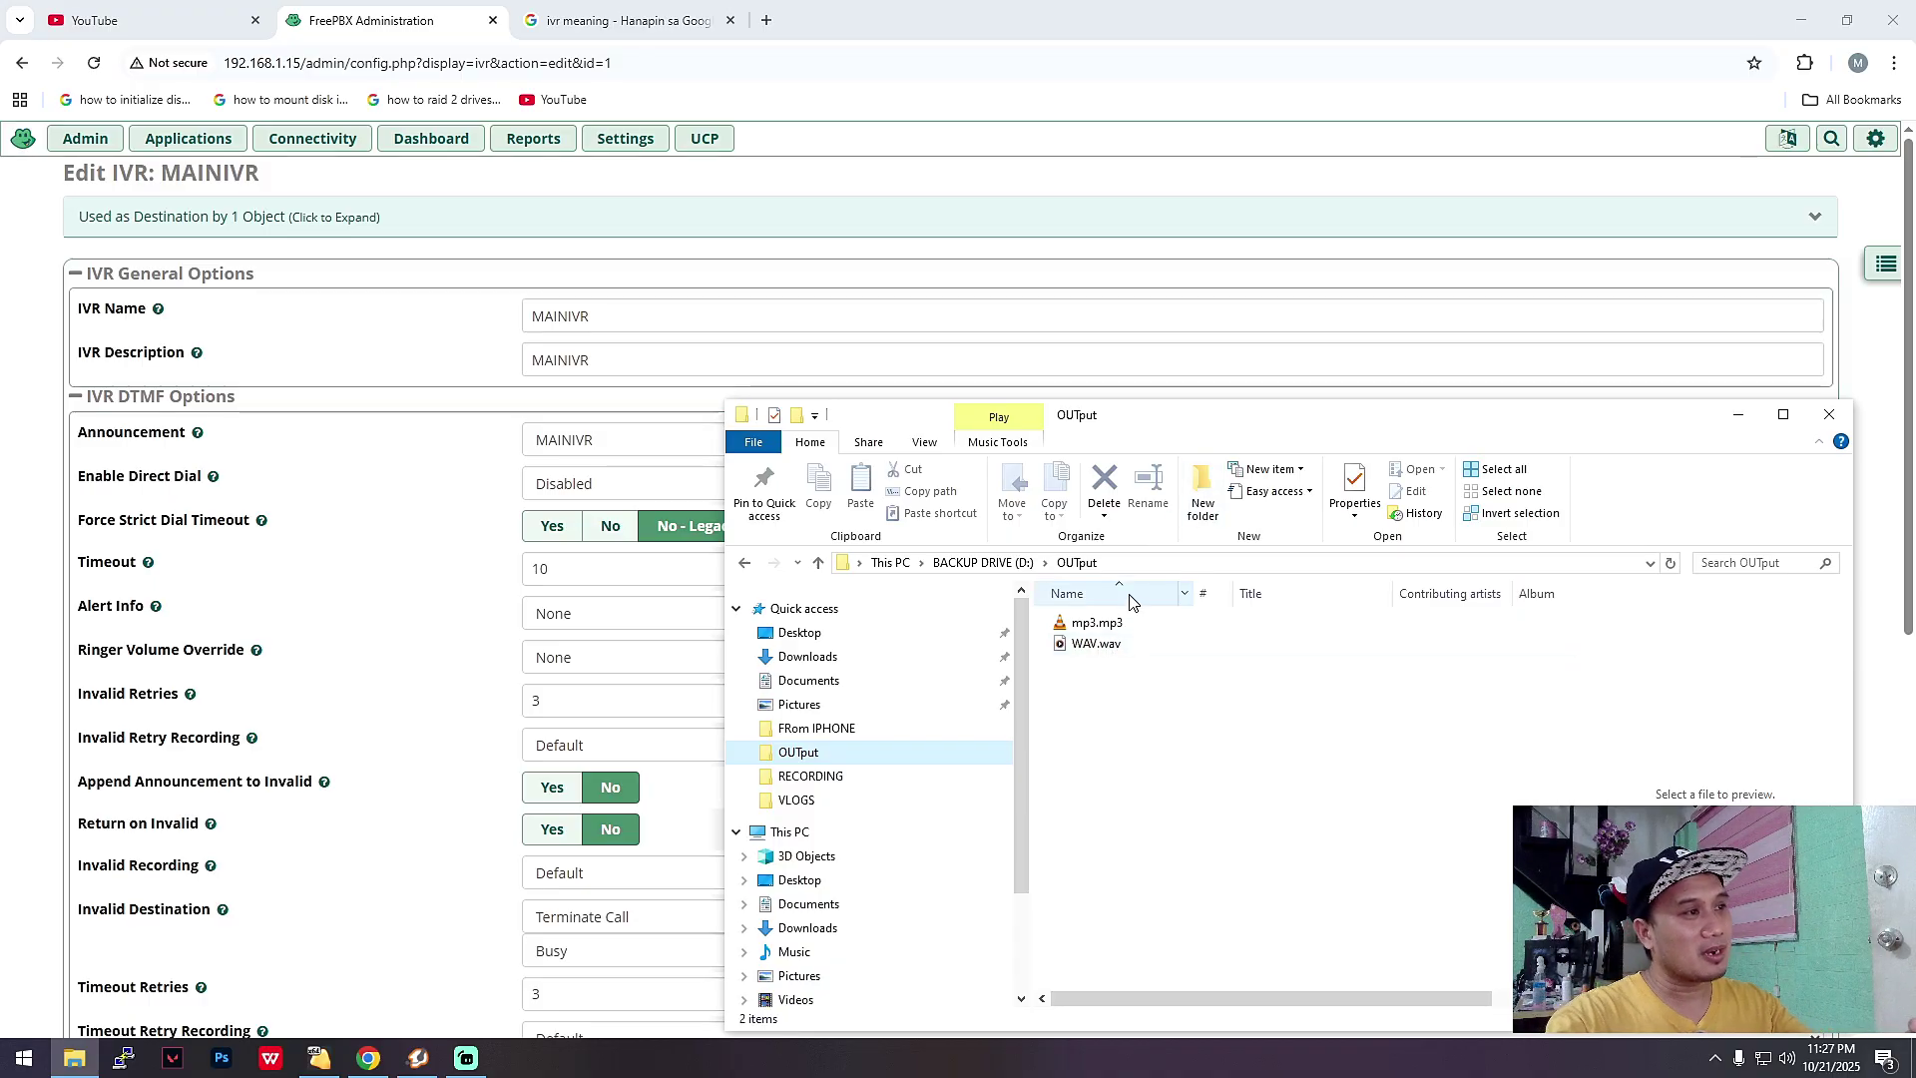
drag(1268, 433, 1037, 327)
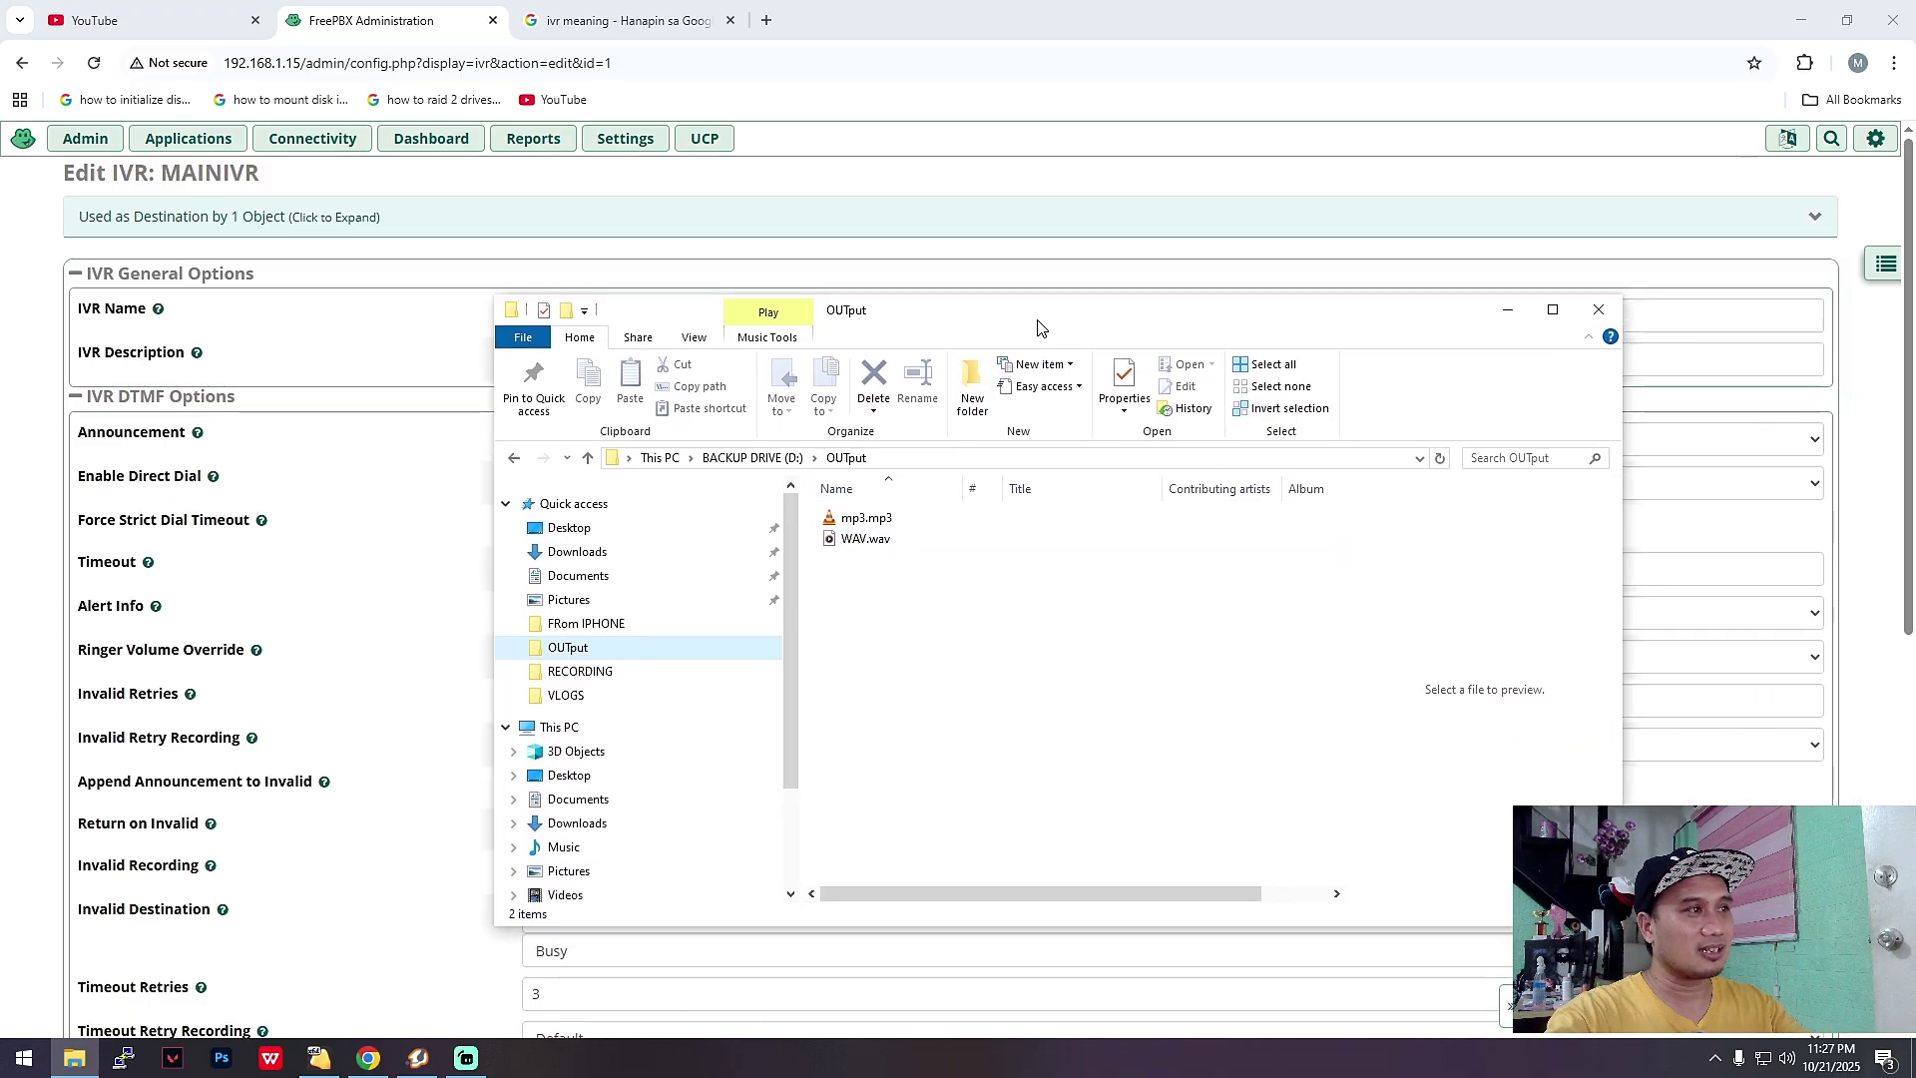
click(860, 540)
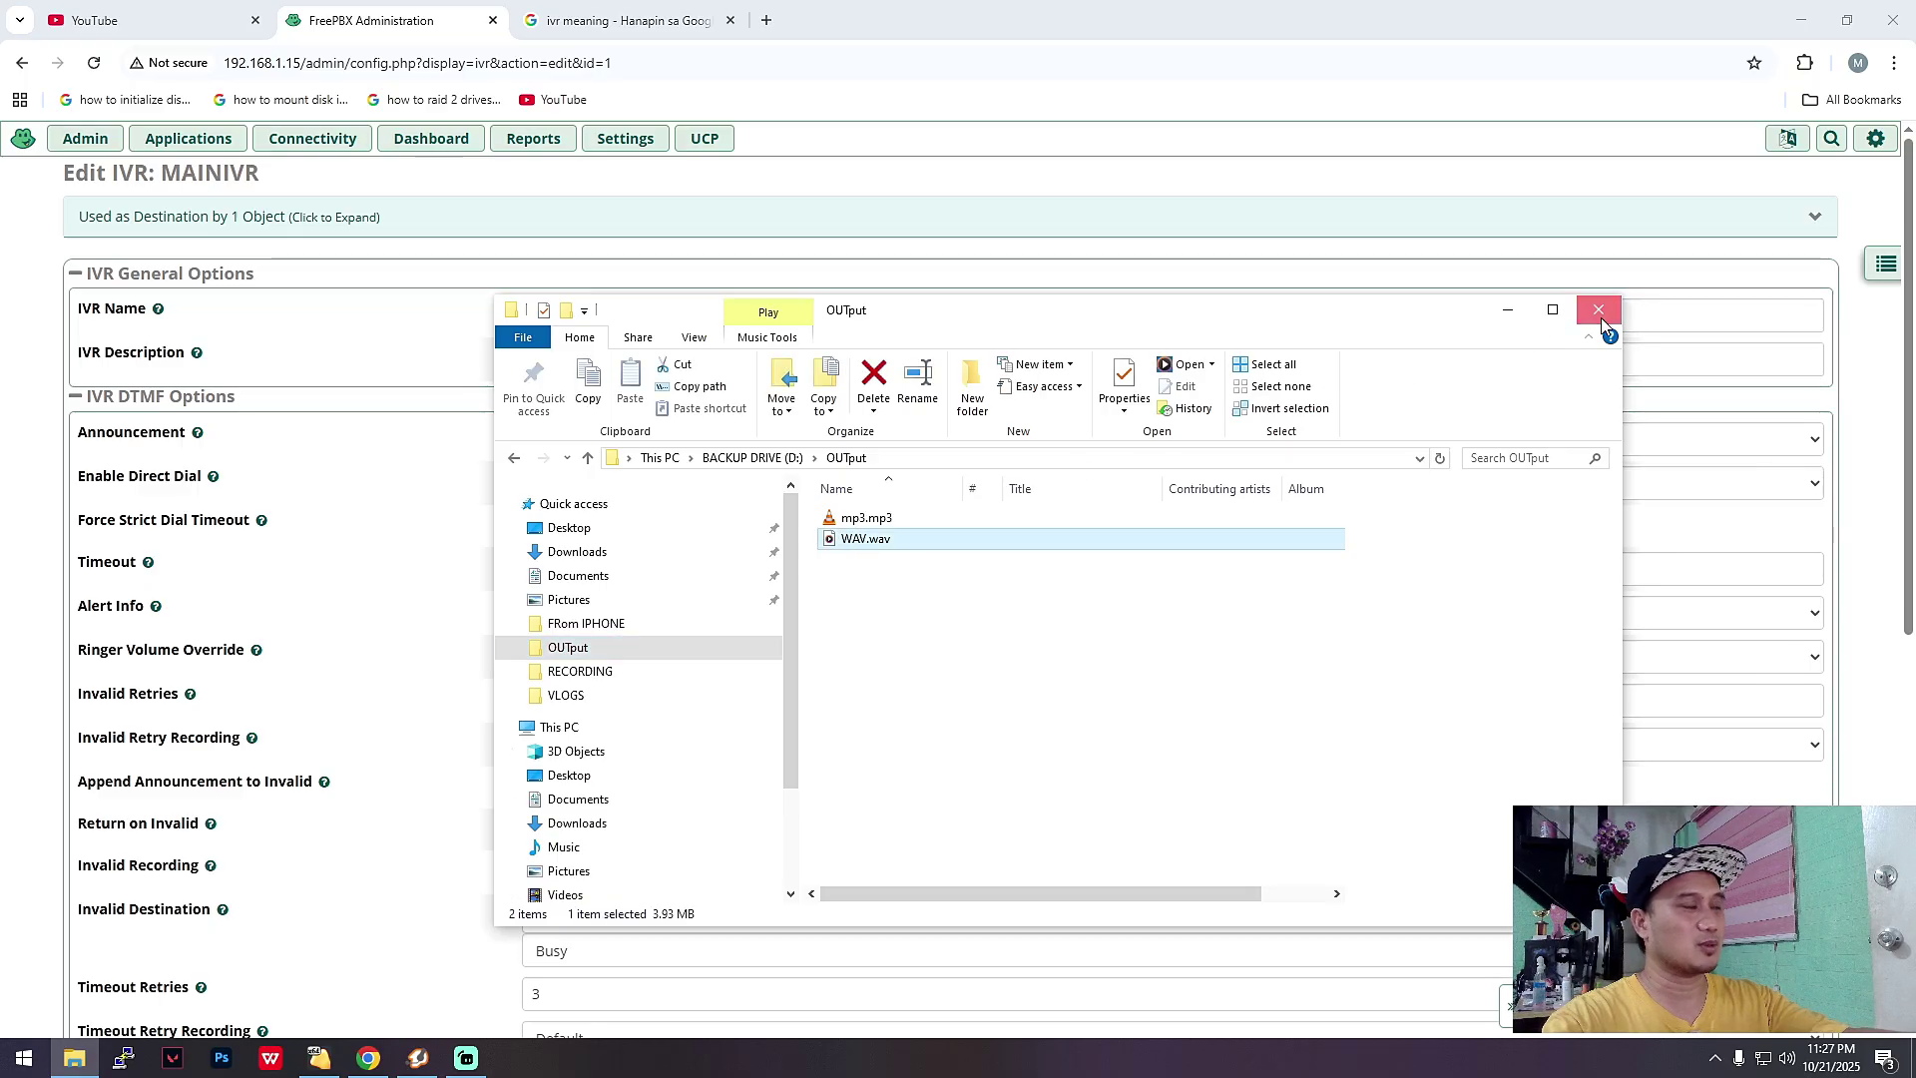
click(1600, 311)
Open the System Recordings page and start a blank new recording form to look through its fields
click(79, 140)
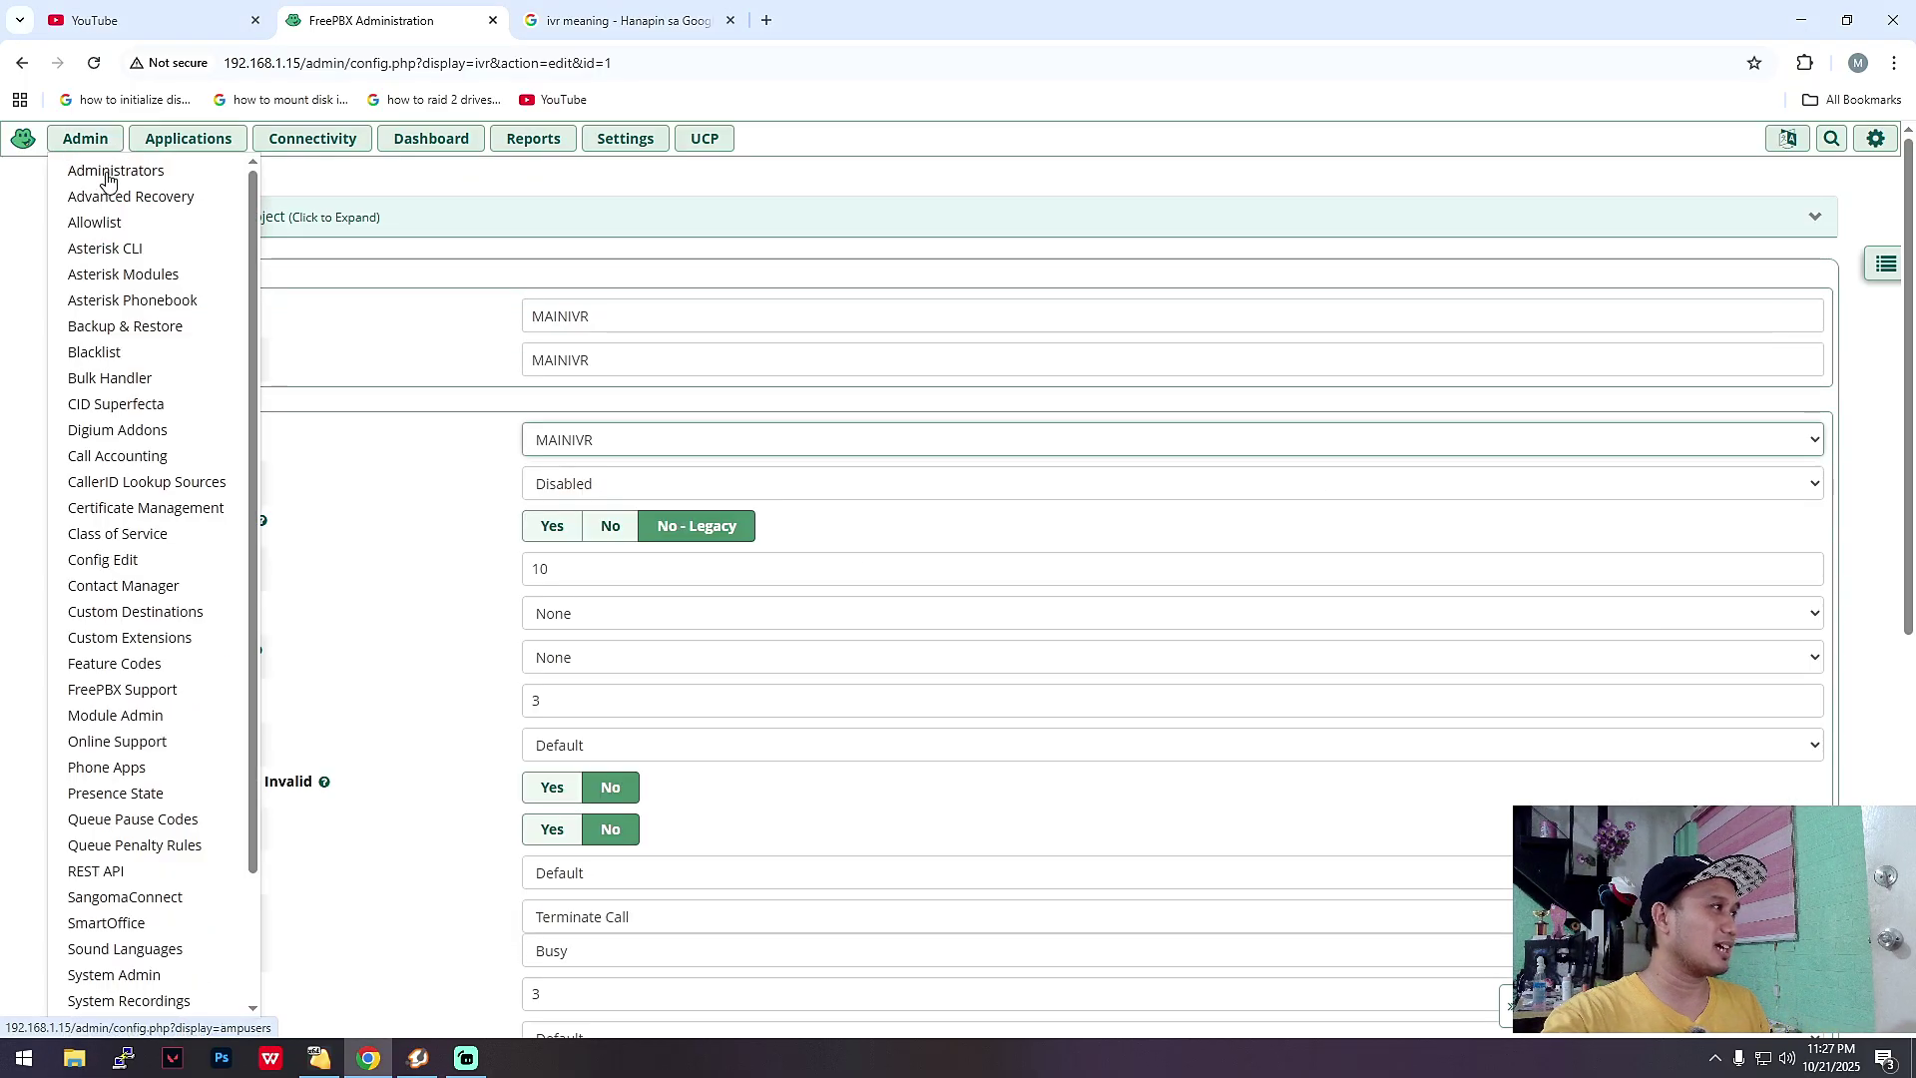
scroll(140, 738, down, 1)
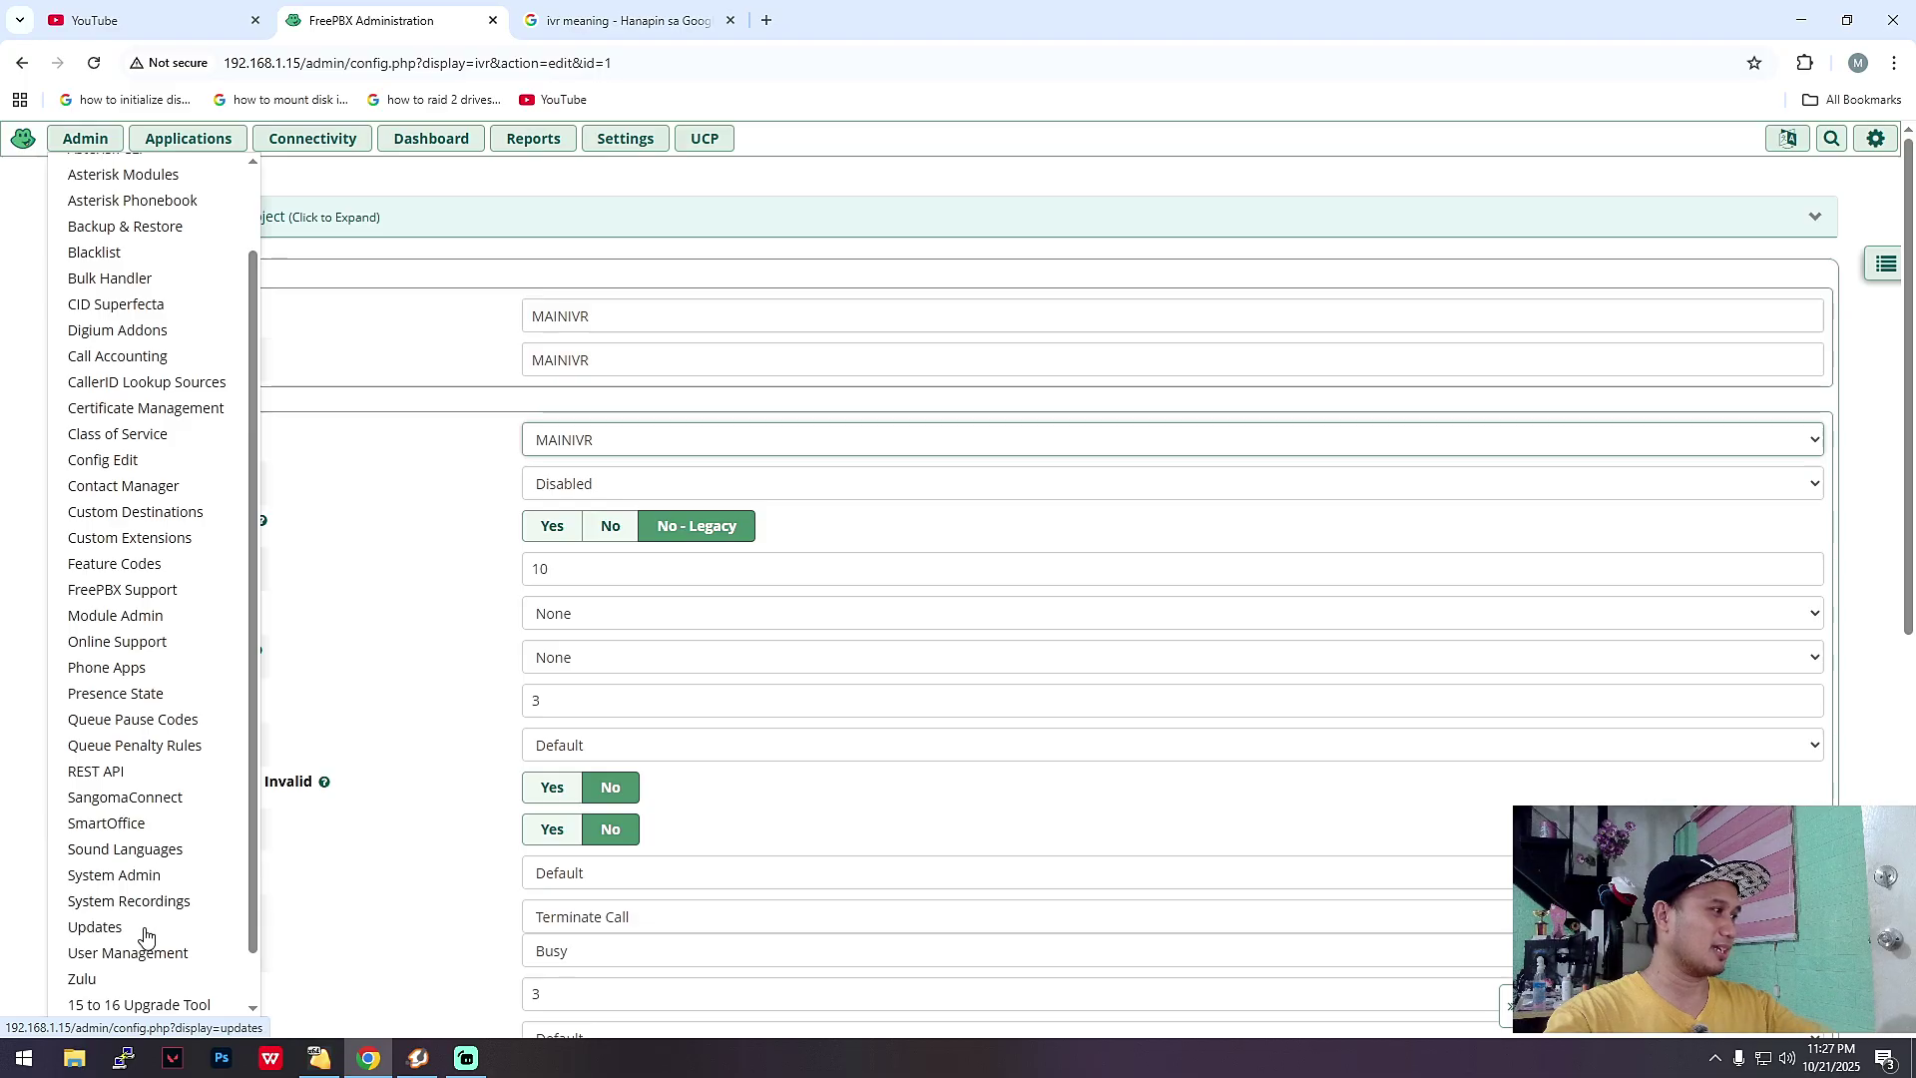
click(130, 901)
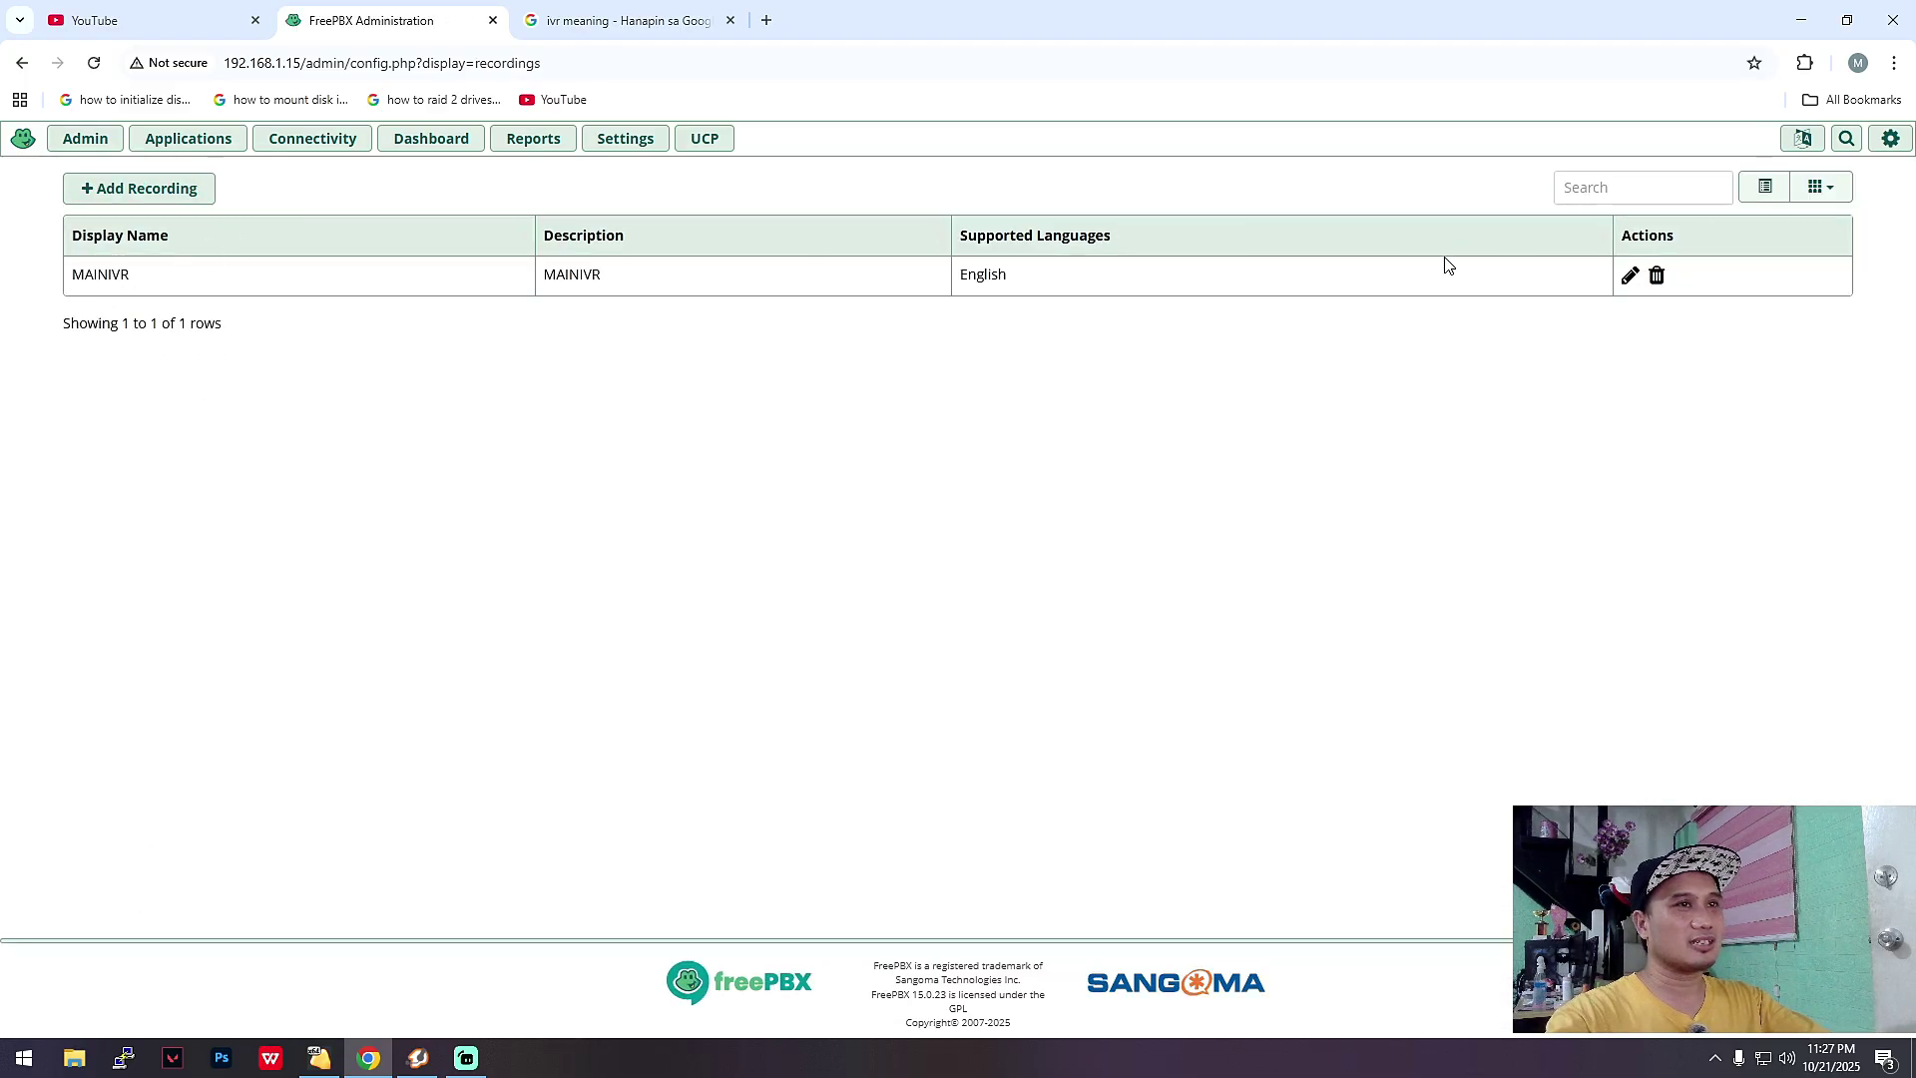
click(129, 189)
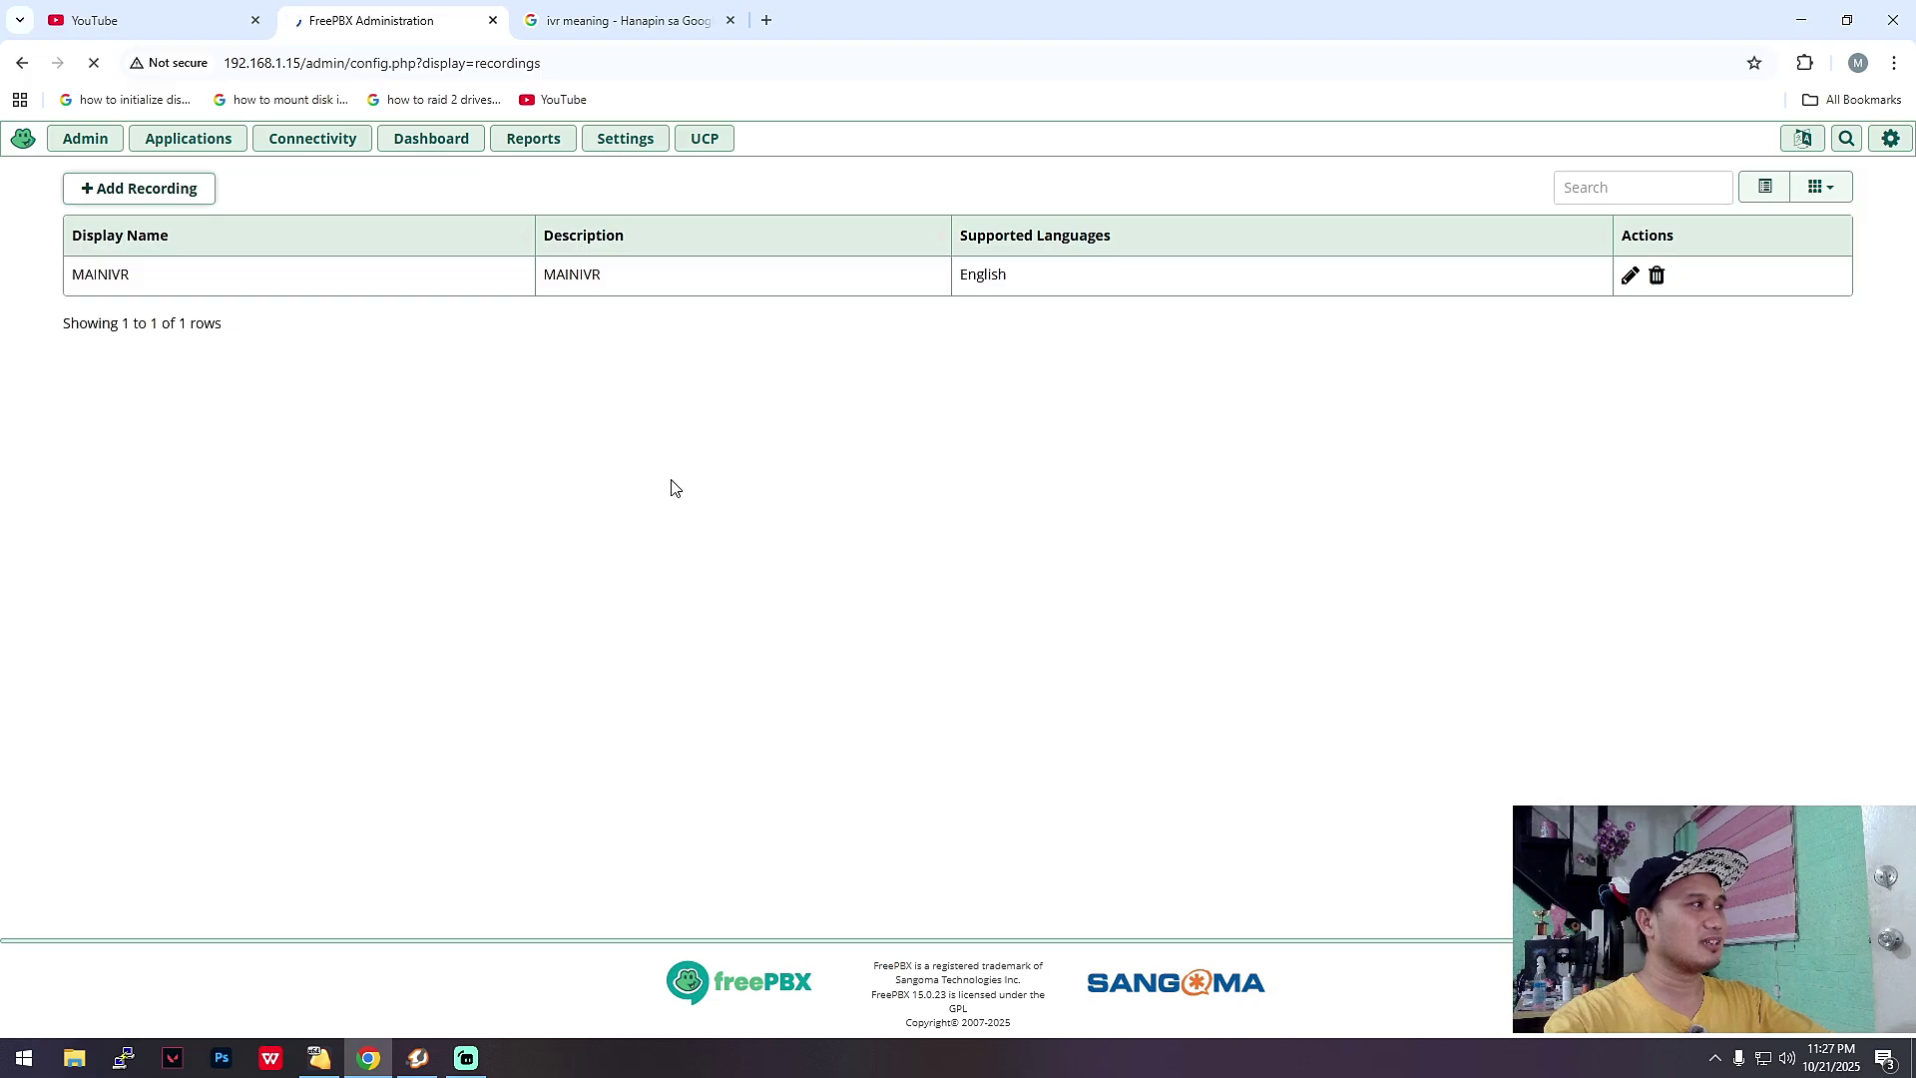
click(568, 264)
click(534, 221)
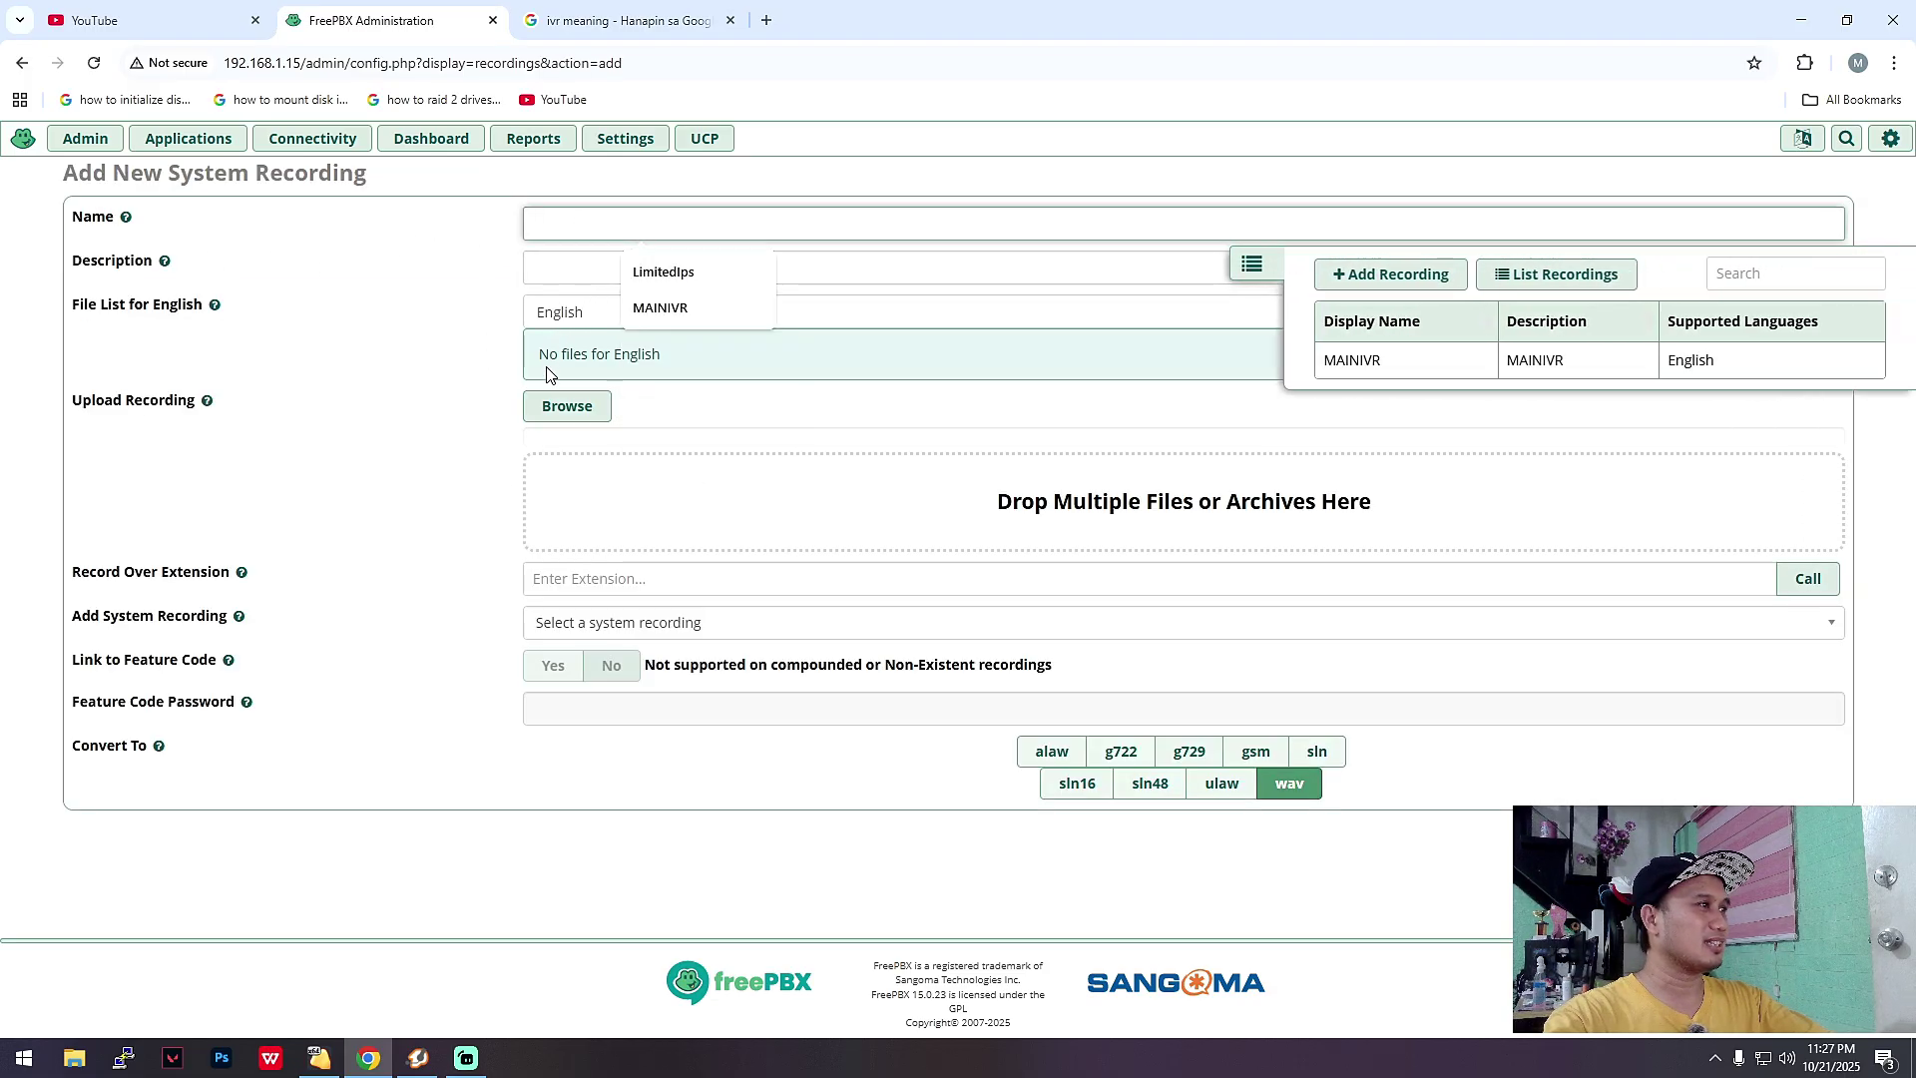
Browse to the OUTput folder to look at the audio files available for upload, closing the file chooser without selecting one
click(577, 409)
click(570, 417)
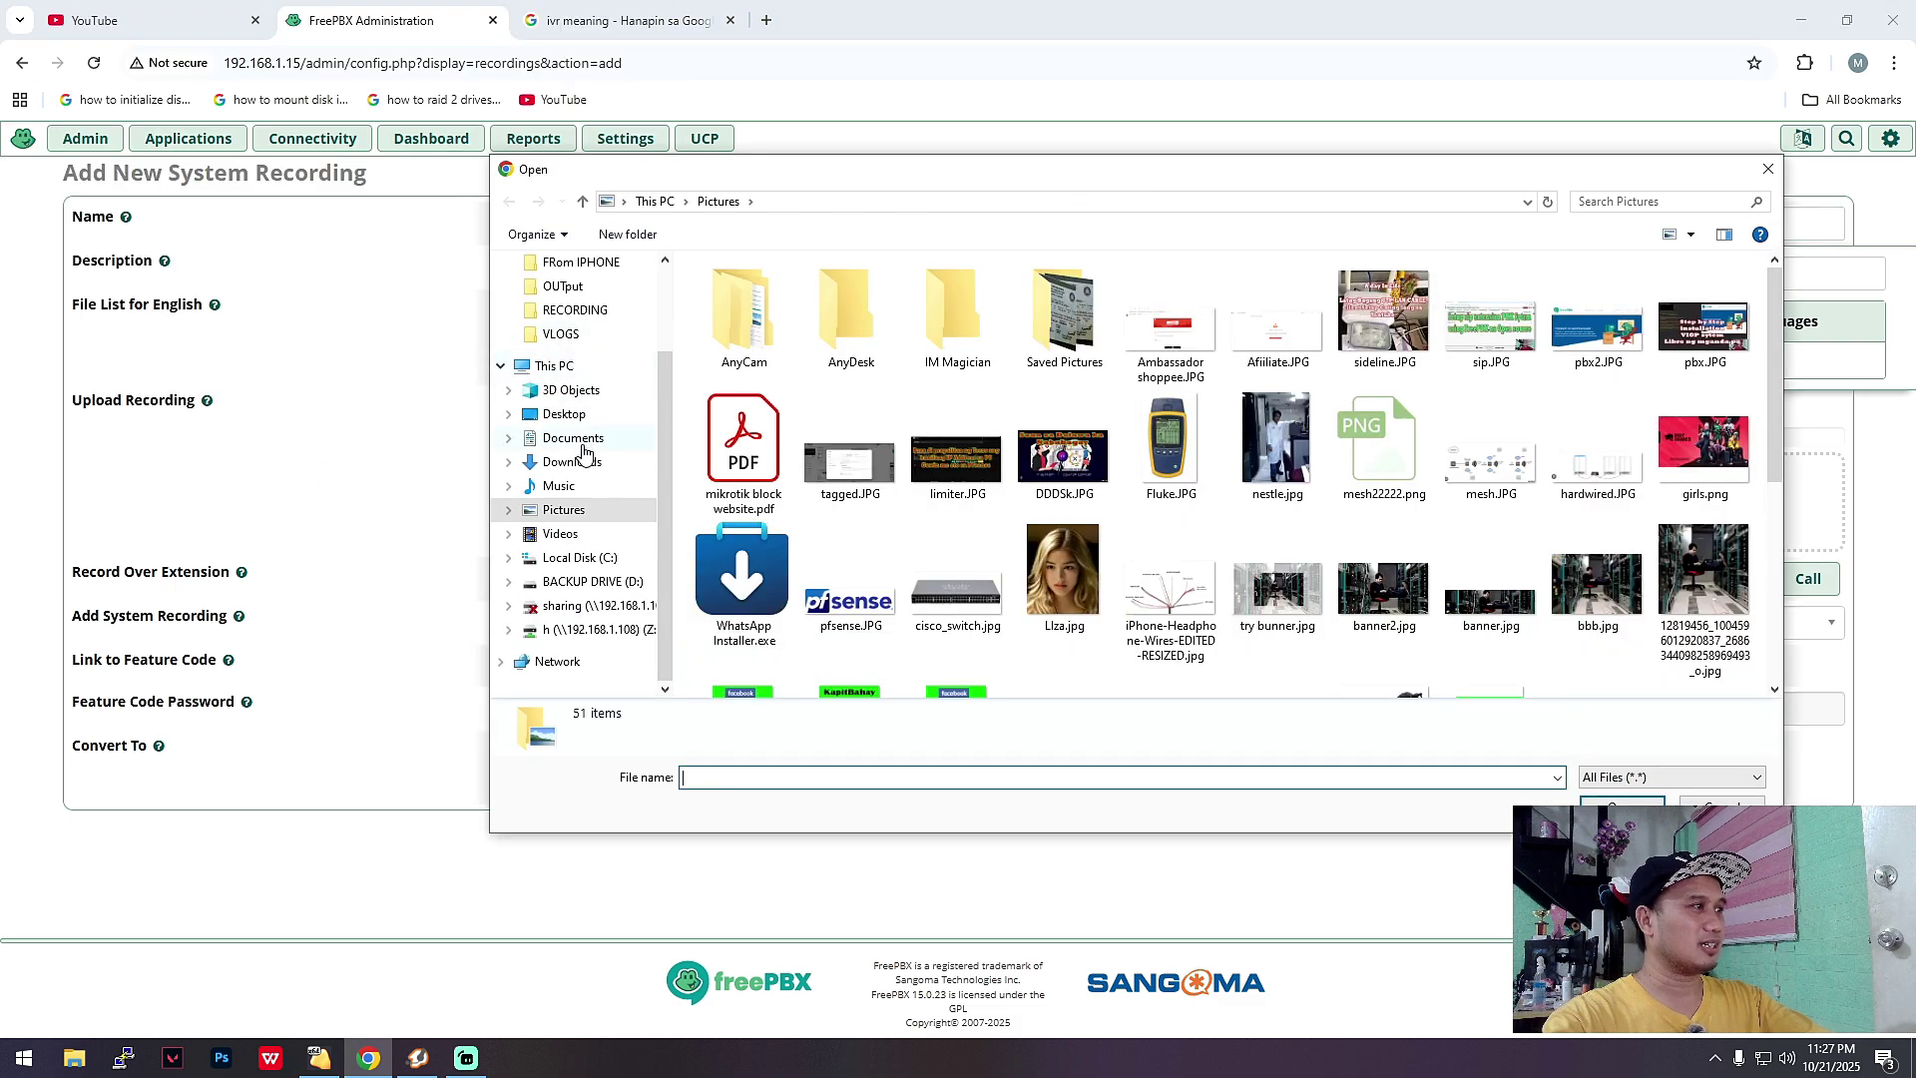
click(560, 488)
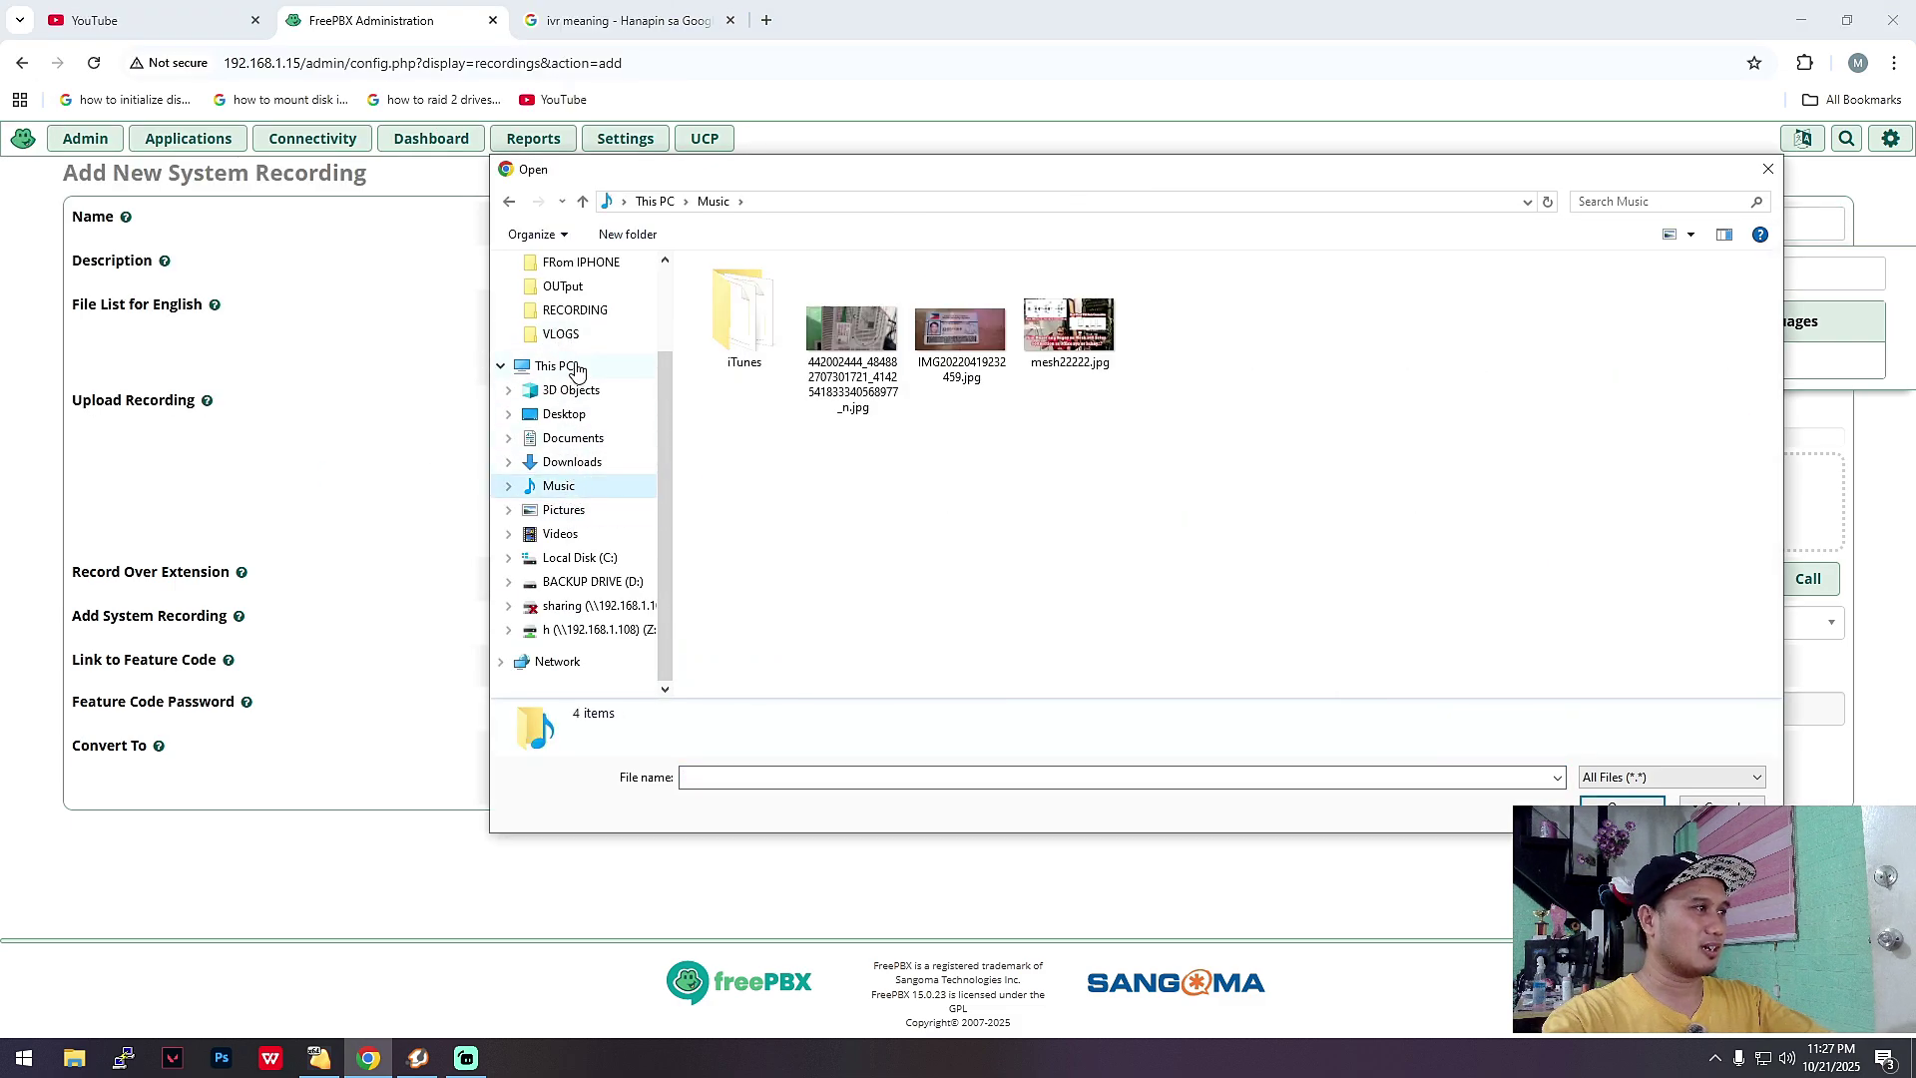
click(565, 287)
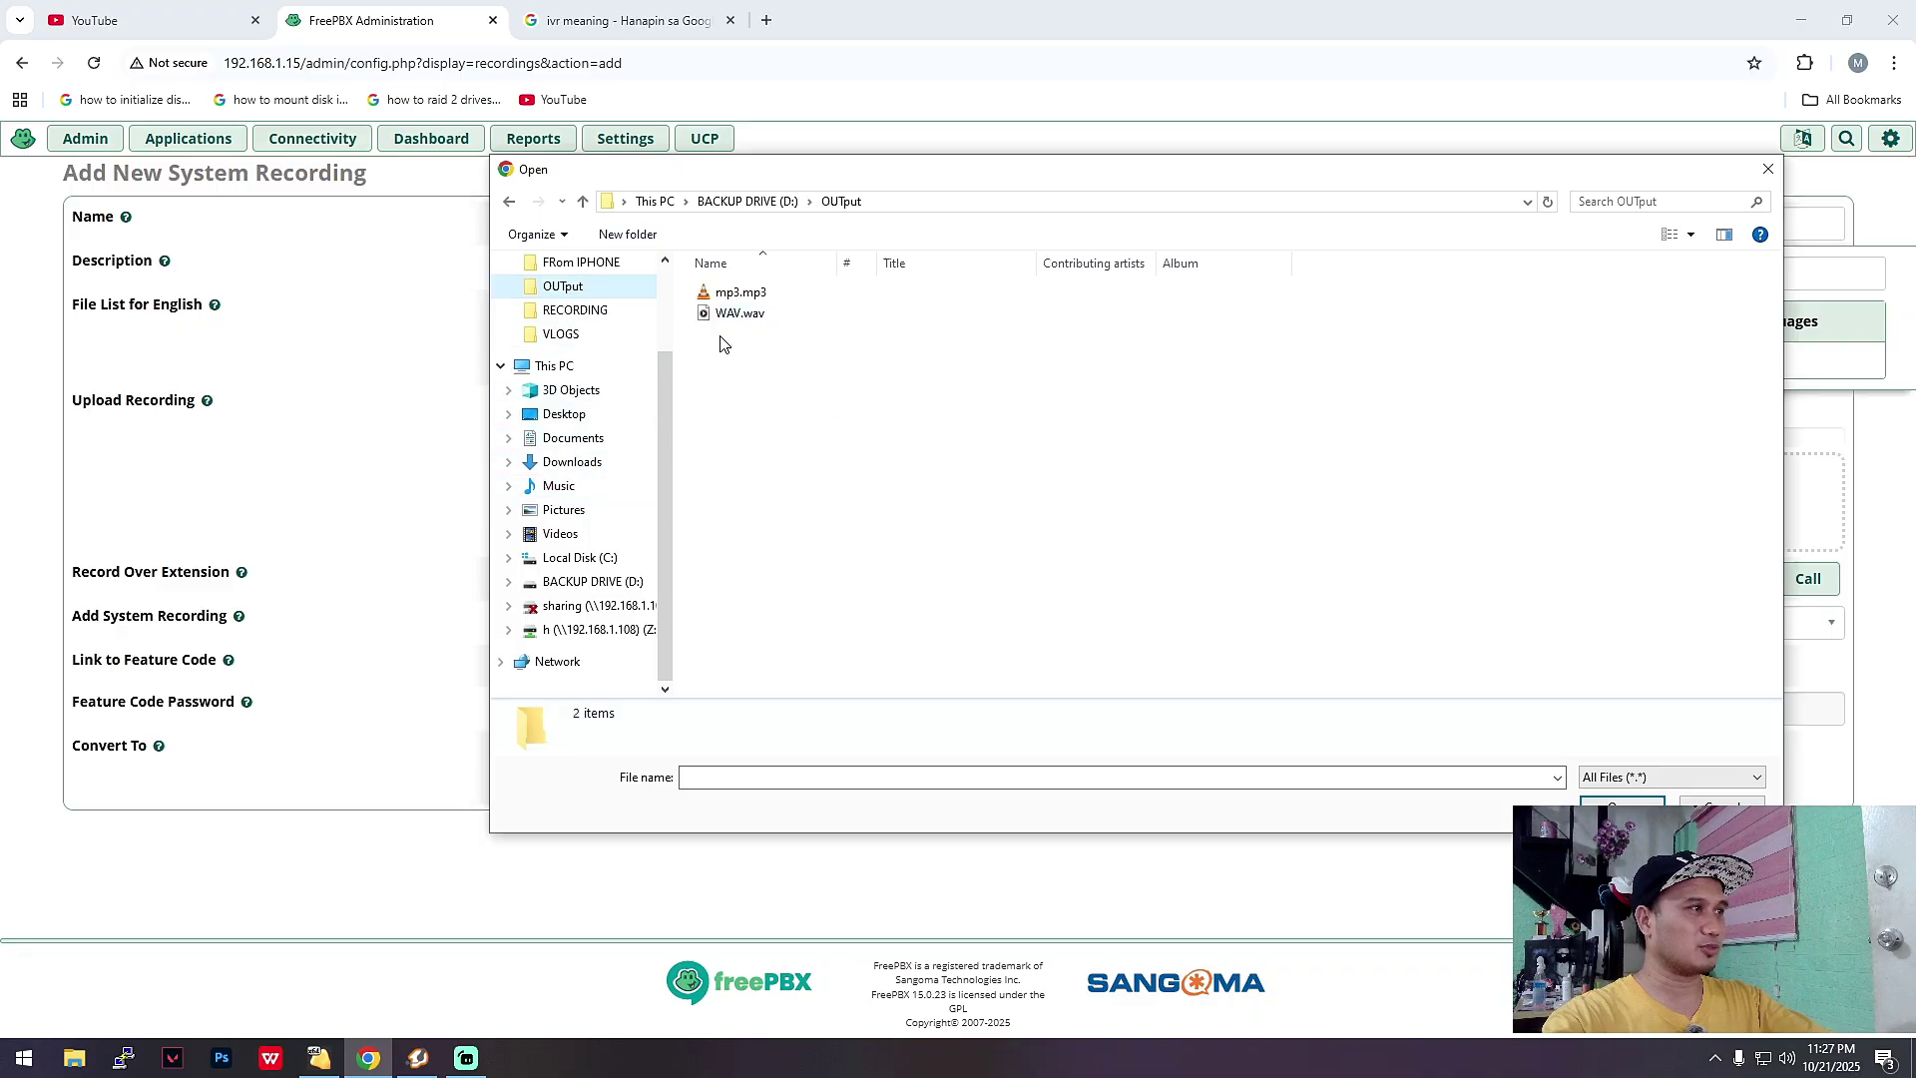
click(1768, 168)
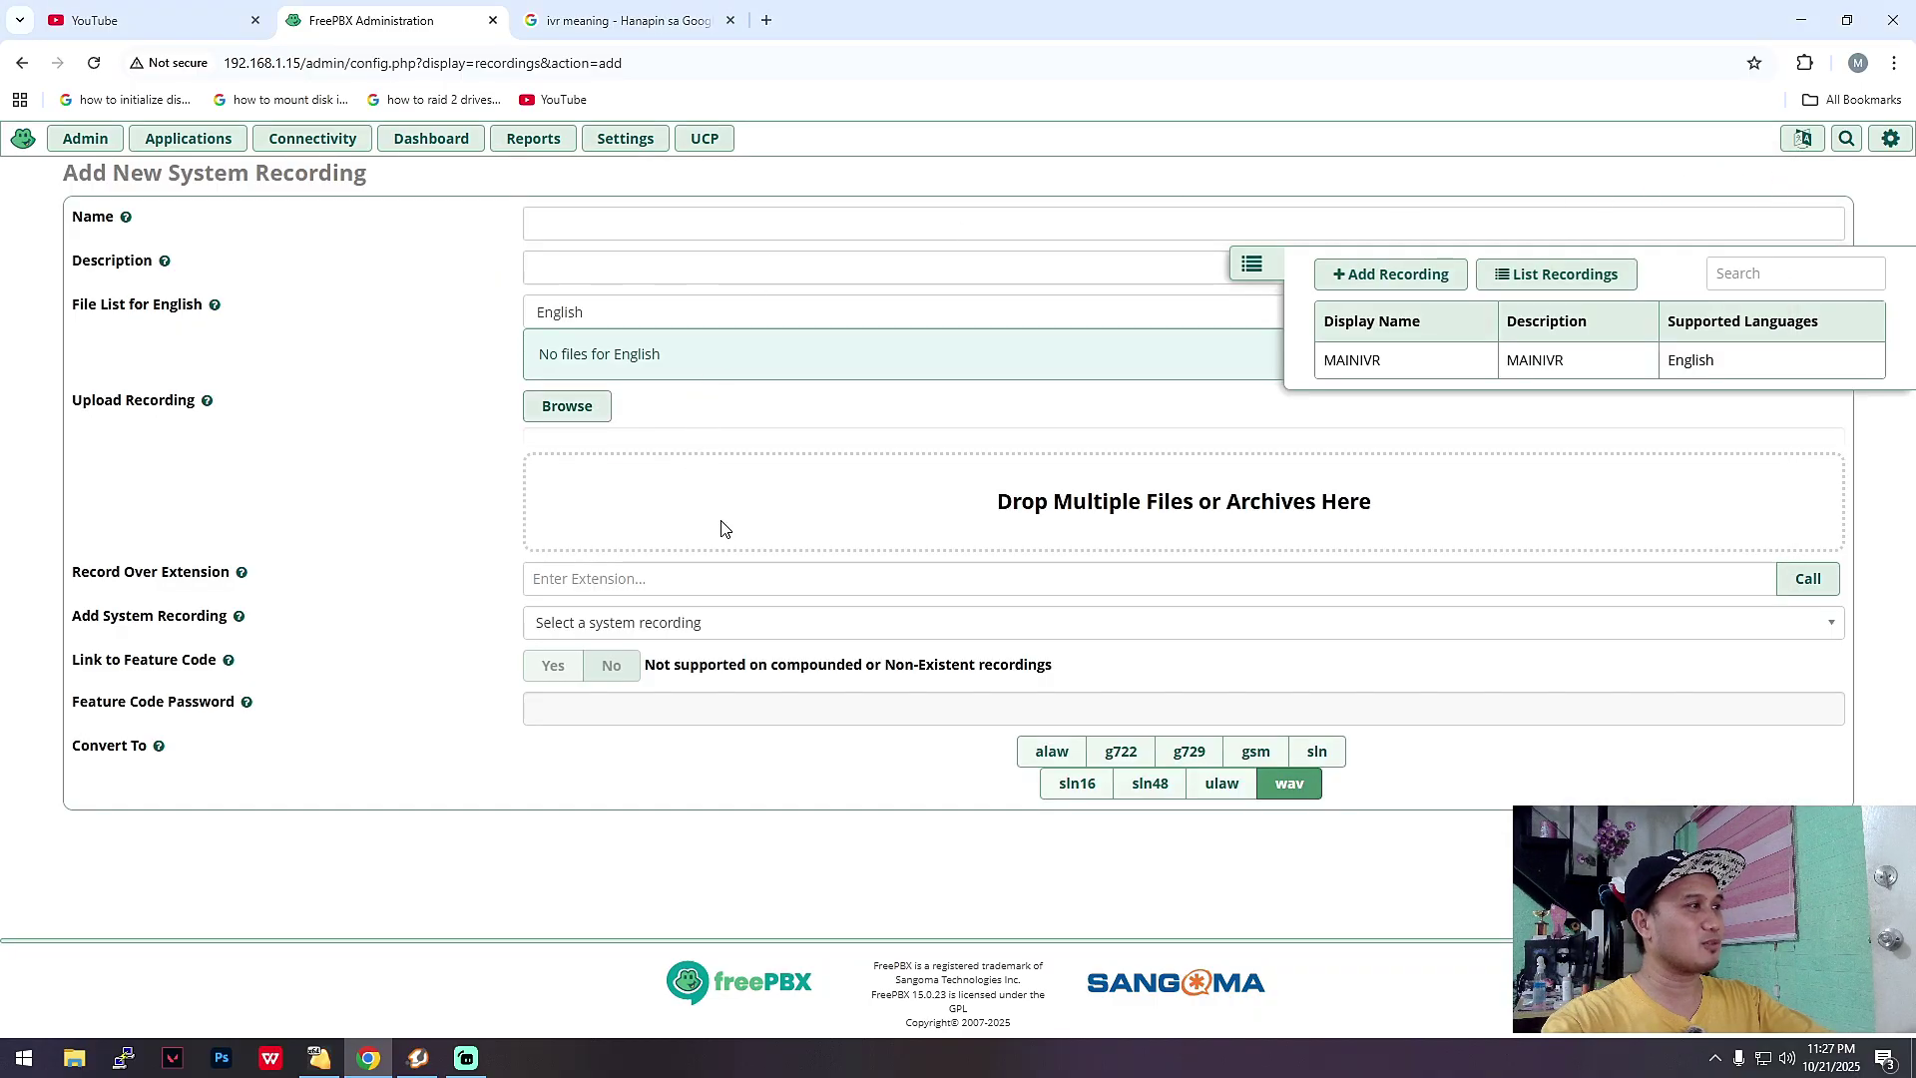
Leave the system recordings, go to the IVR page and open the MAINIVR entry for editing
mouse_move(85, 140)
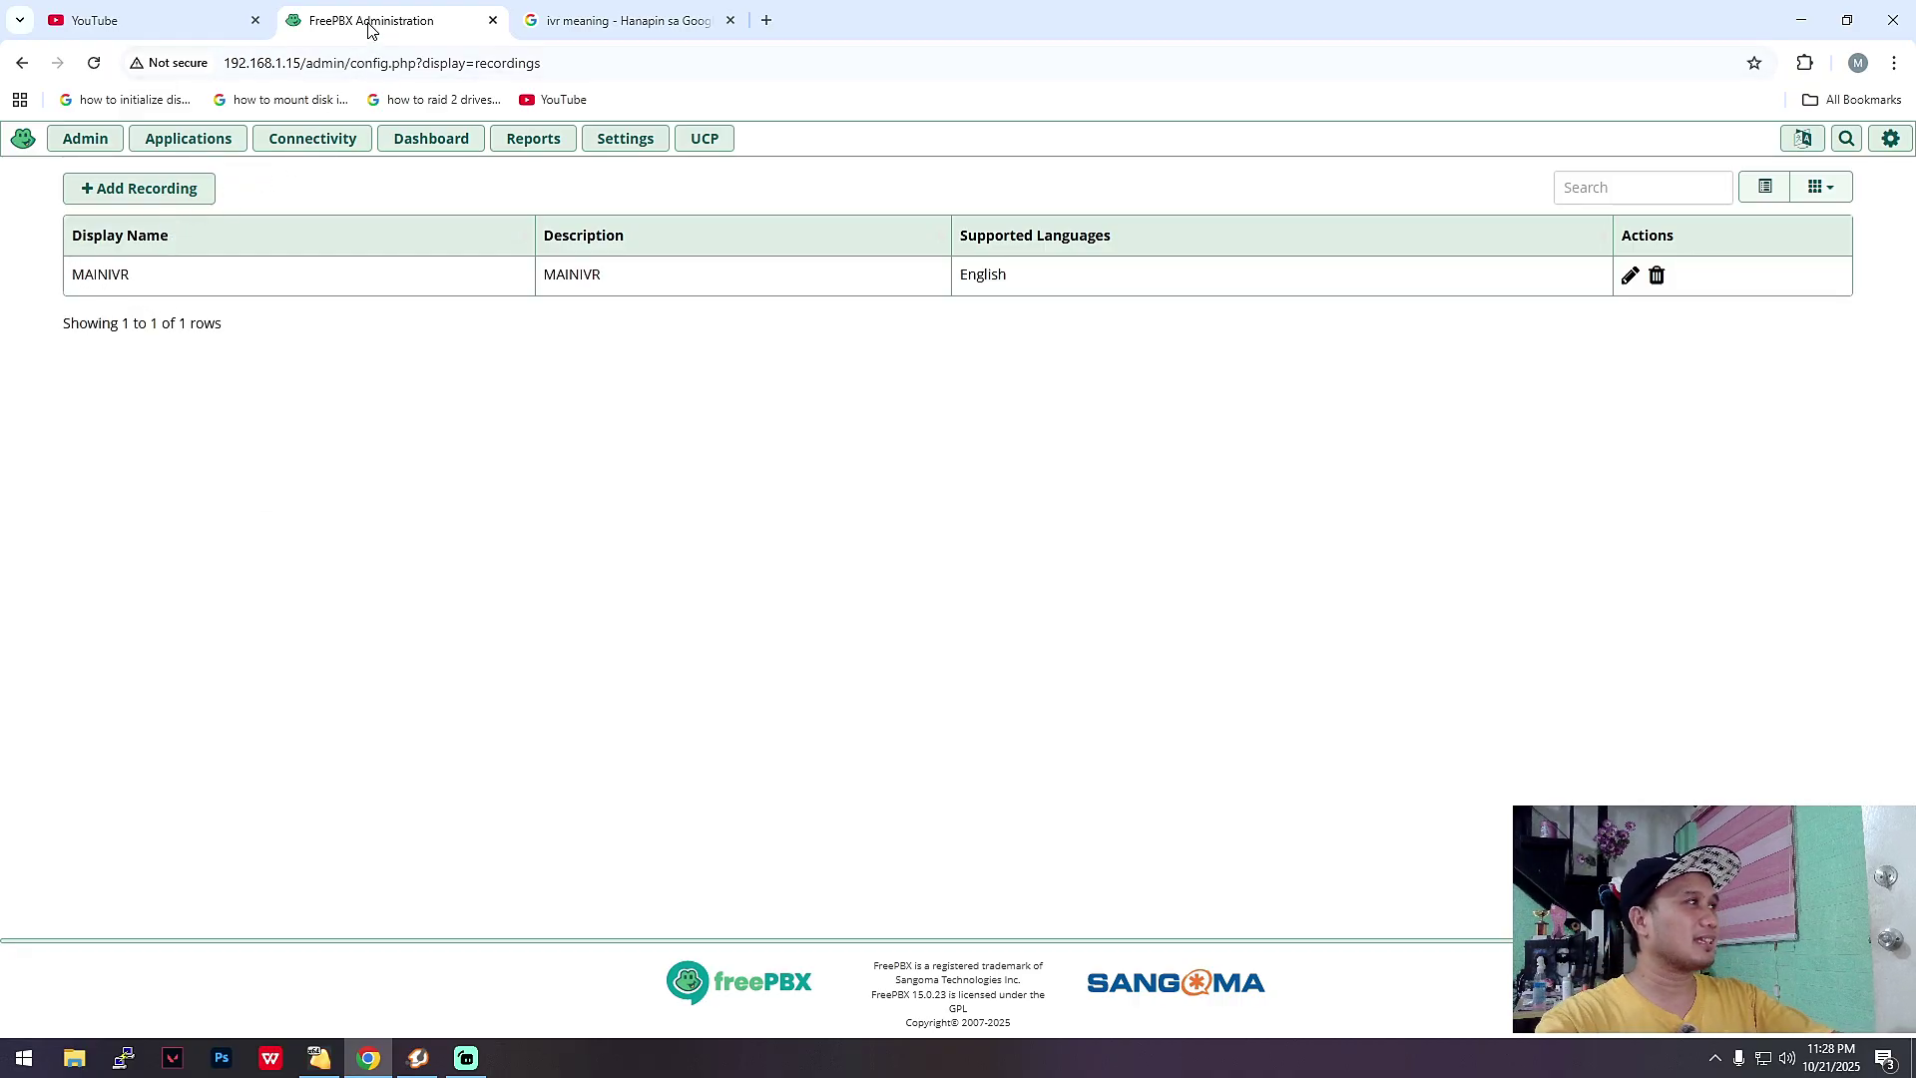
click(188, 138)
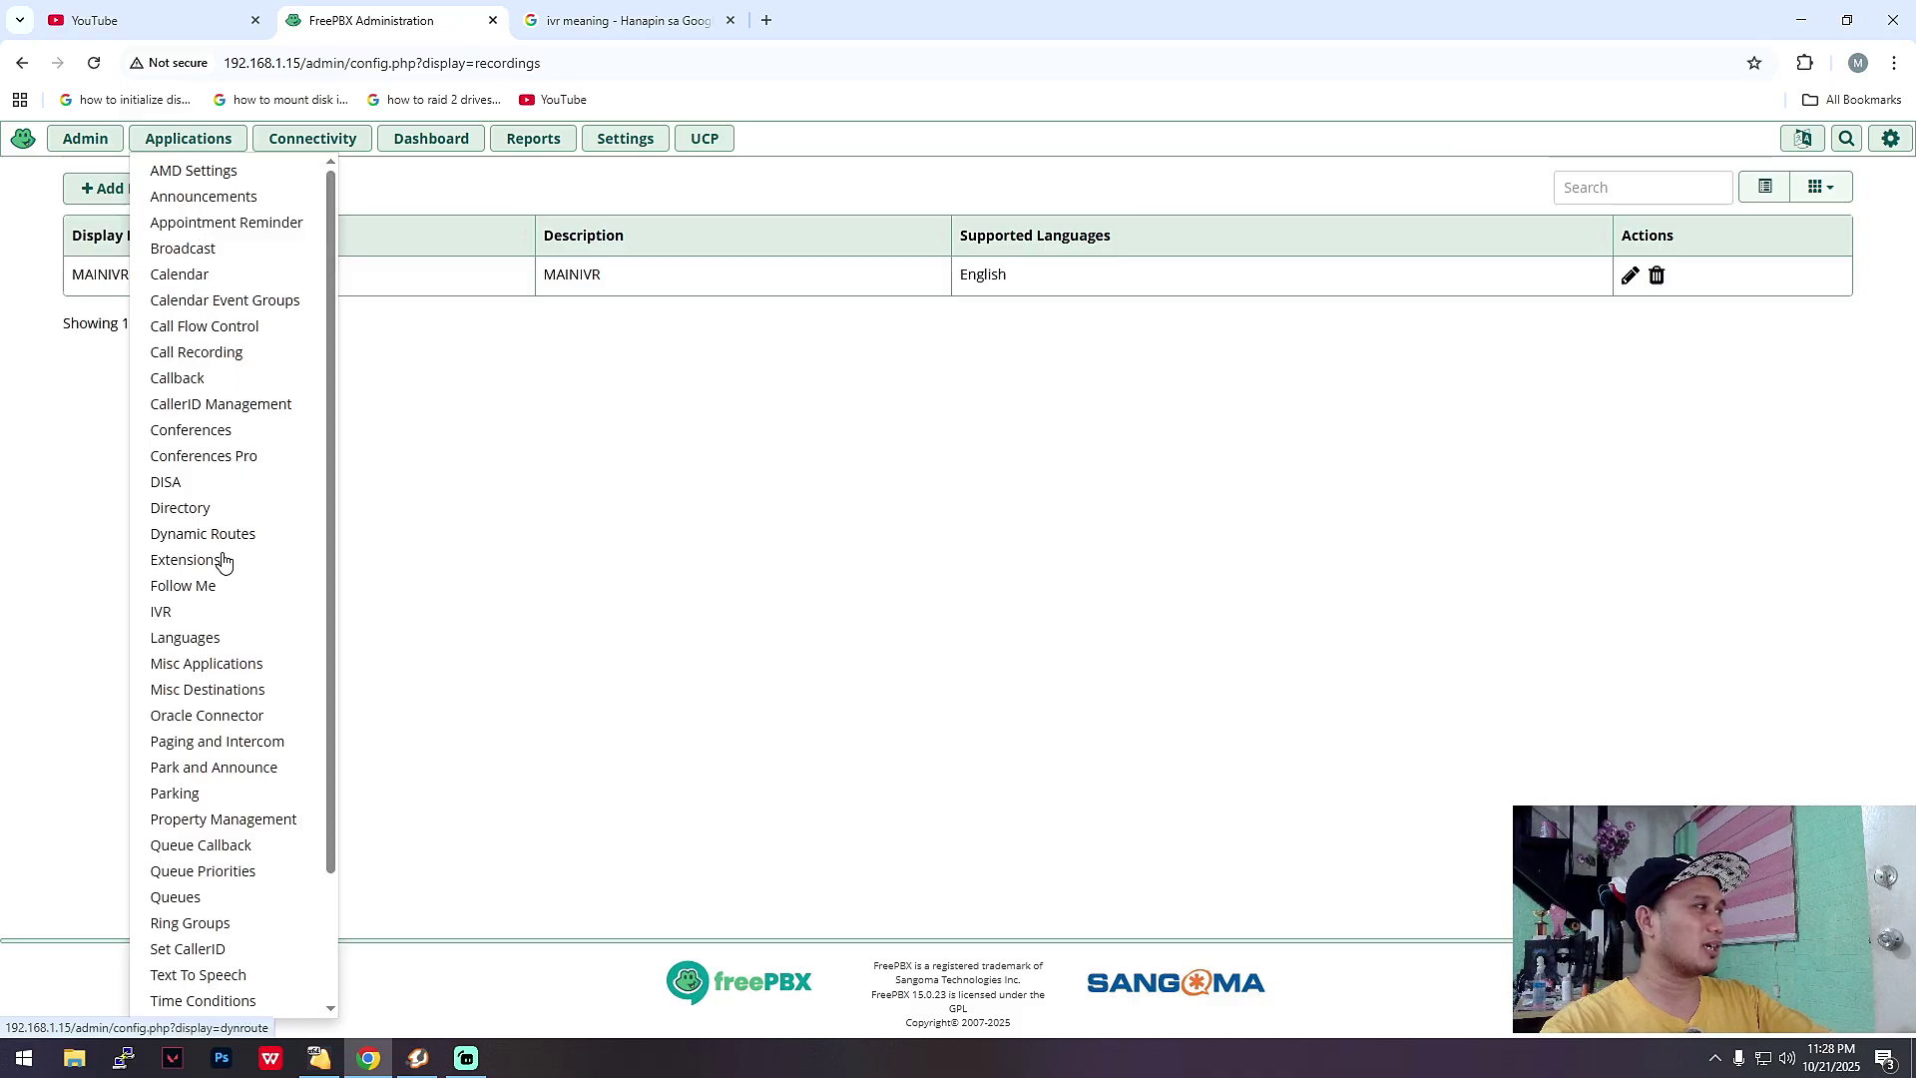
click(169, 612)
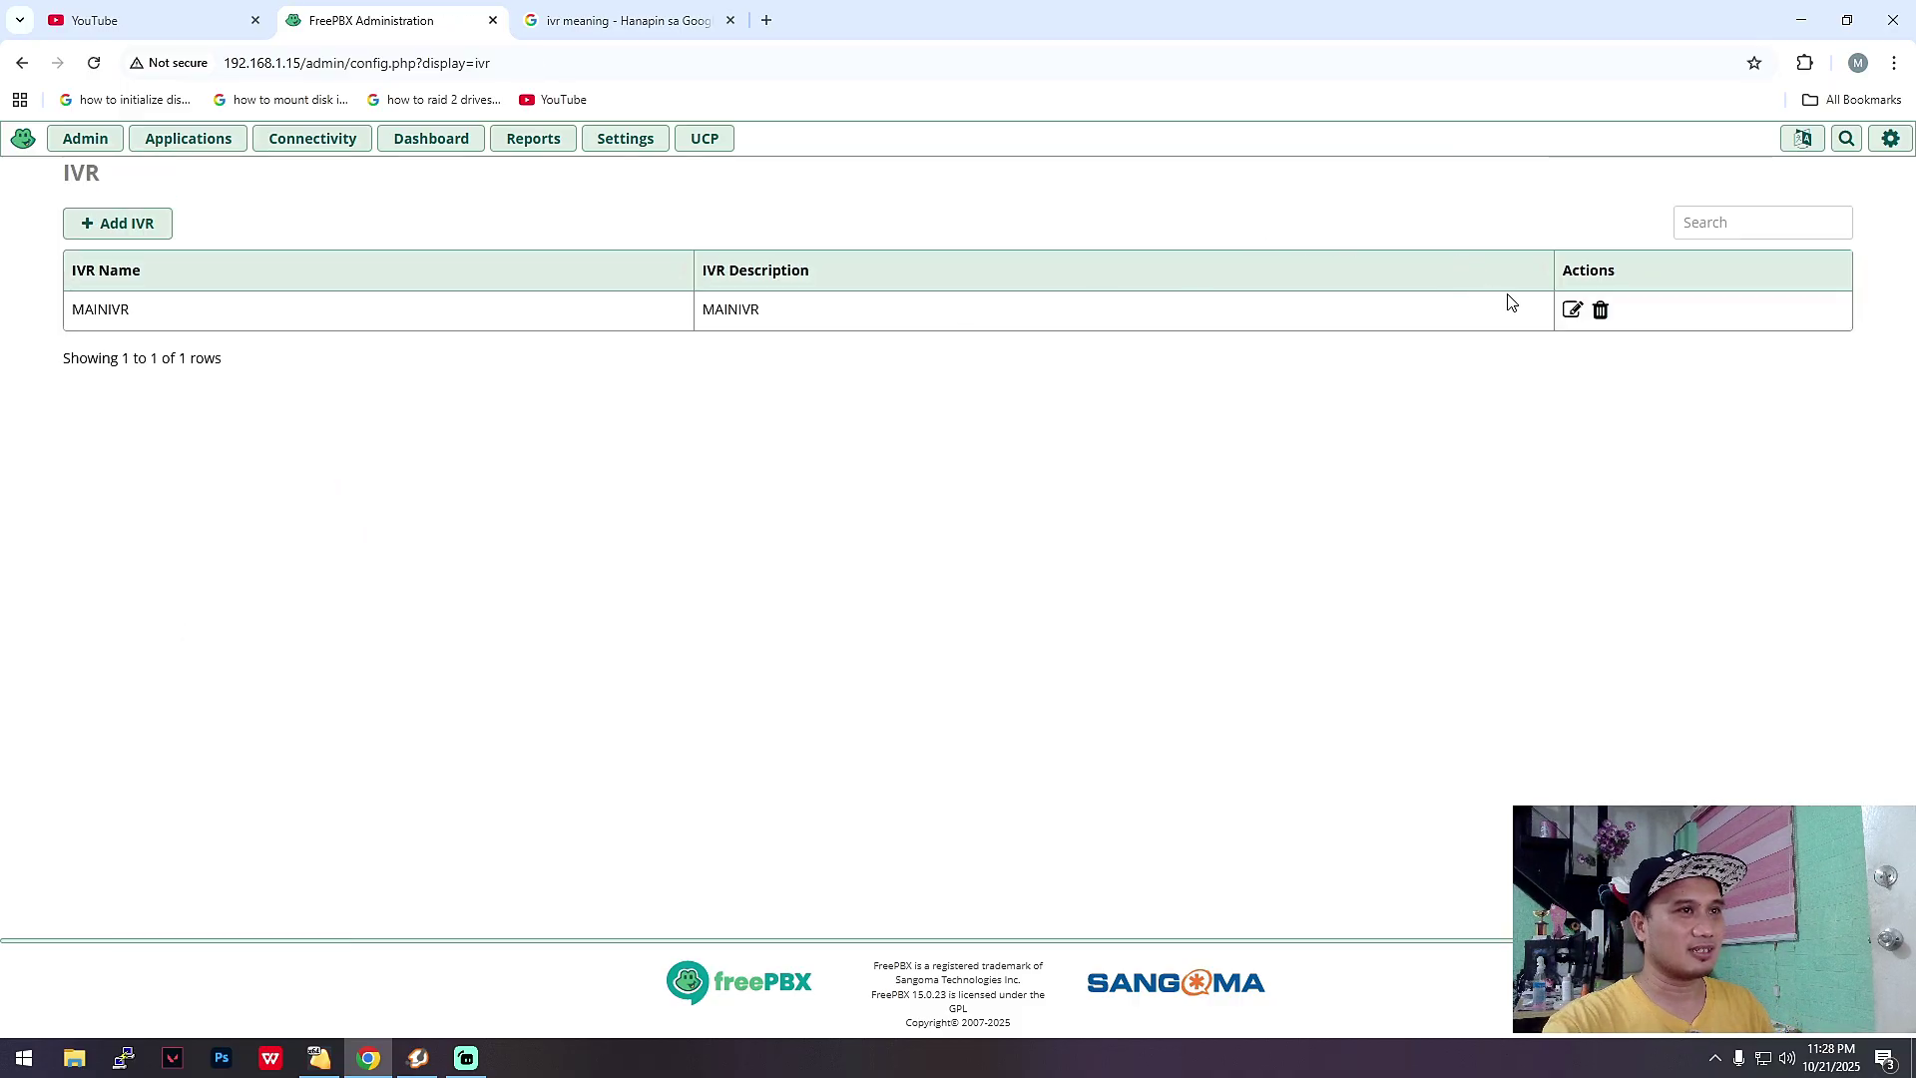
click(1572, 310)
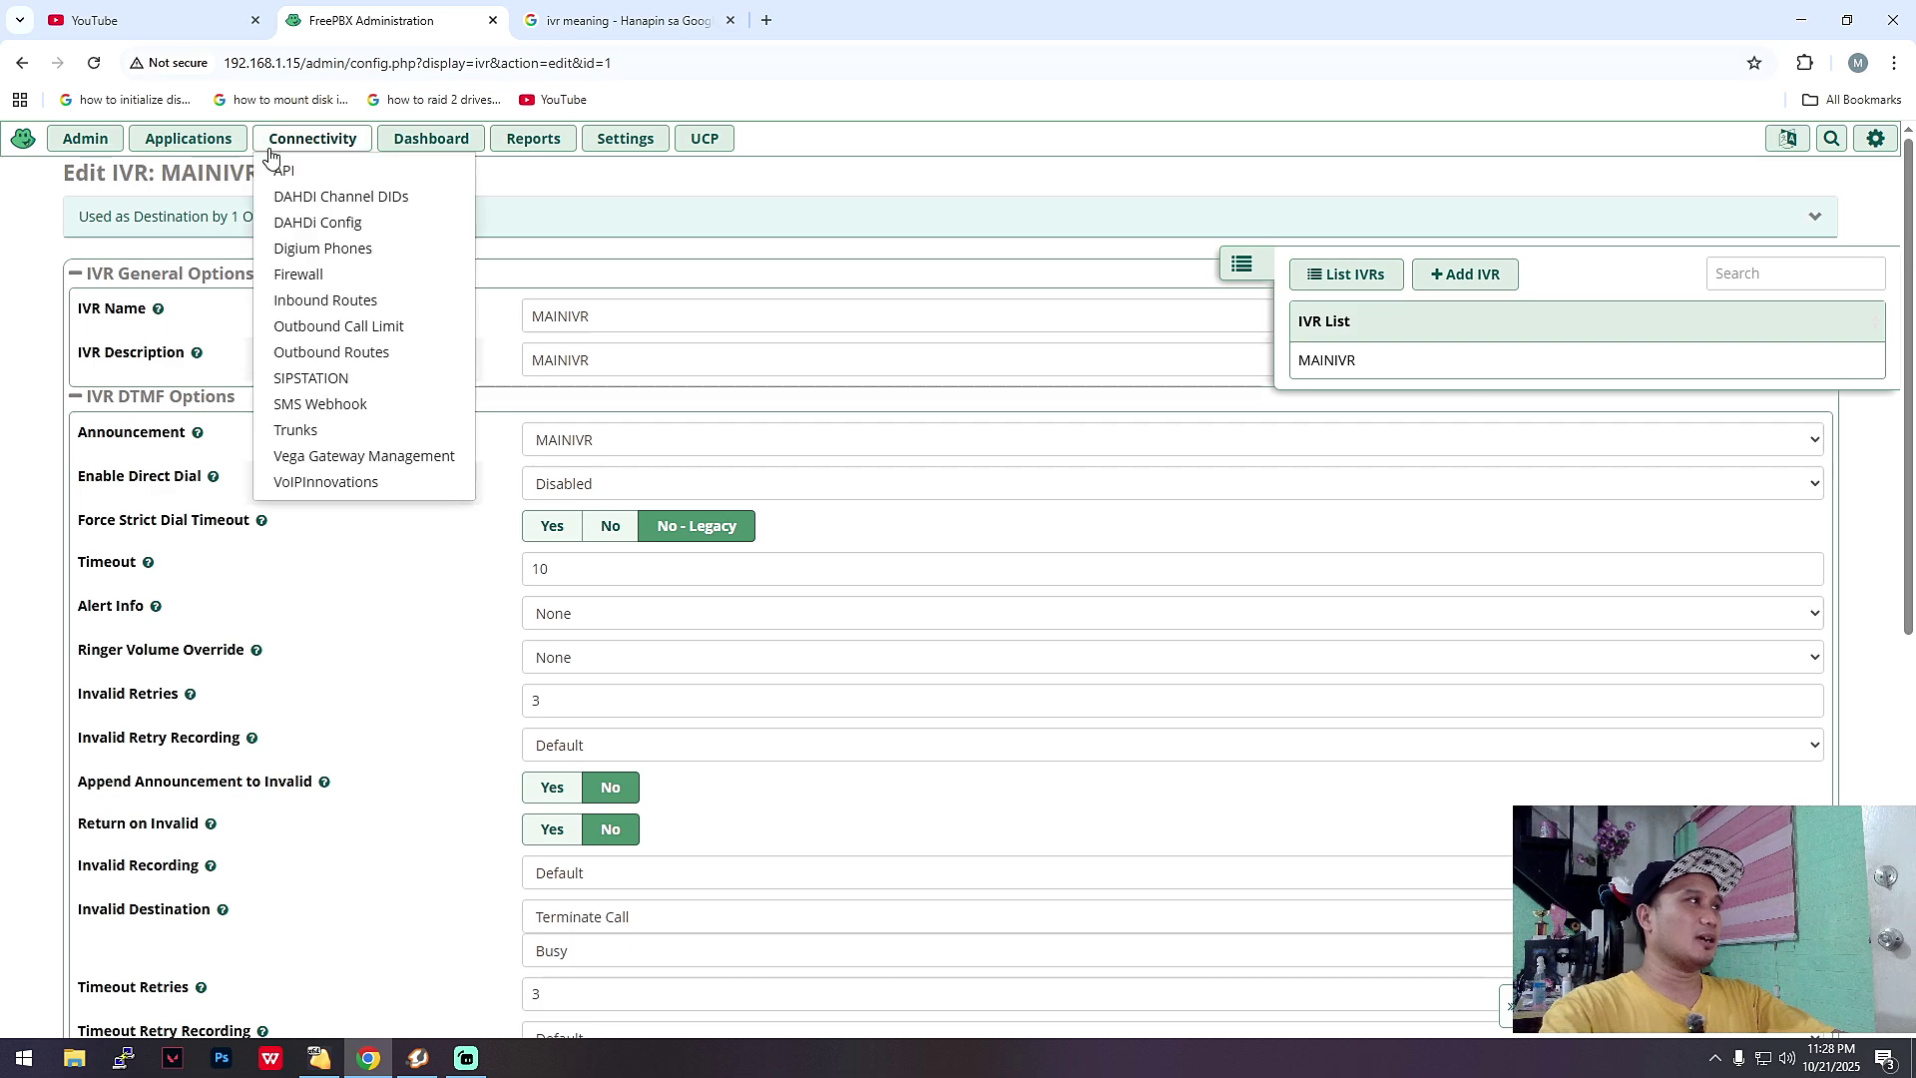
Go to the Announcements page and open a blank announcement form
click(165, 140)
click(212, 200)
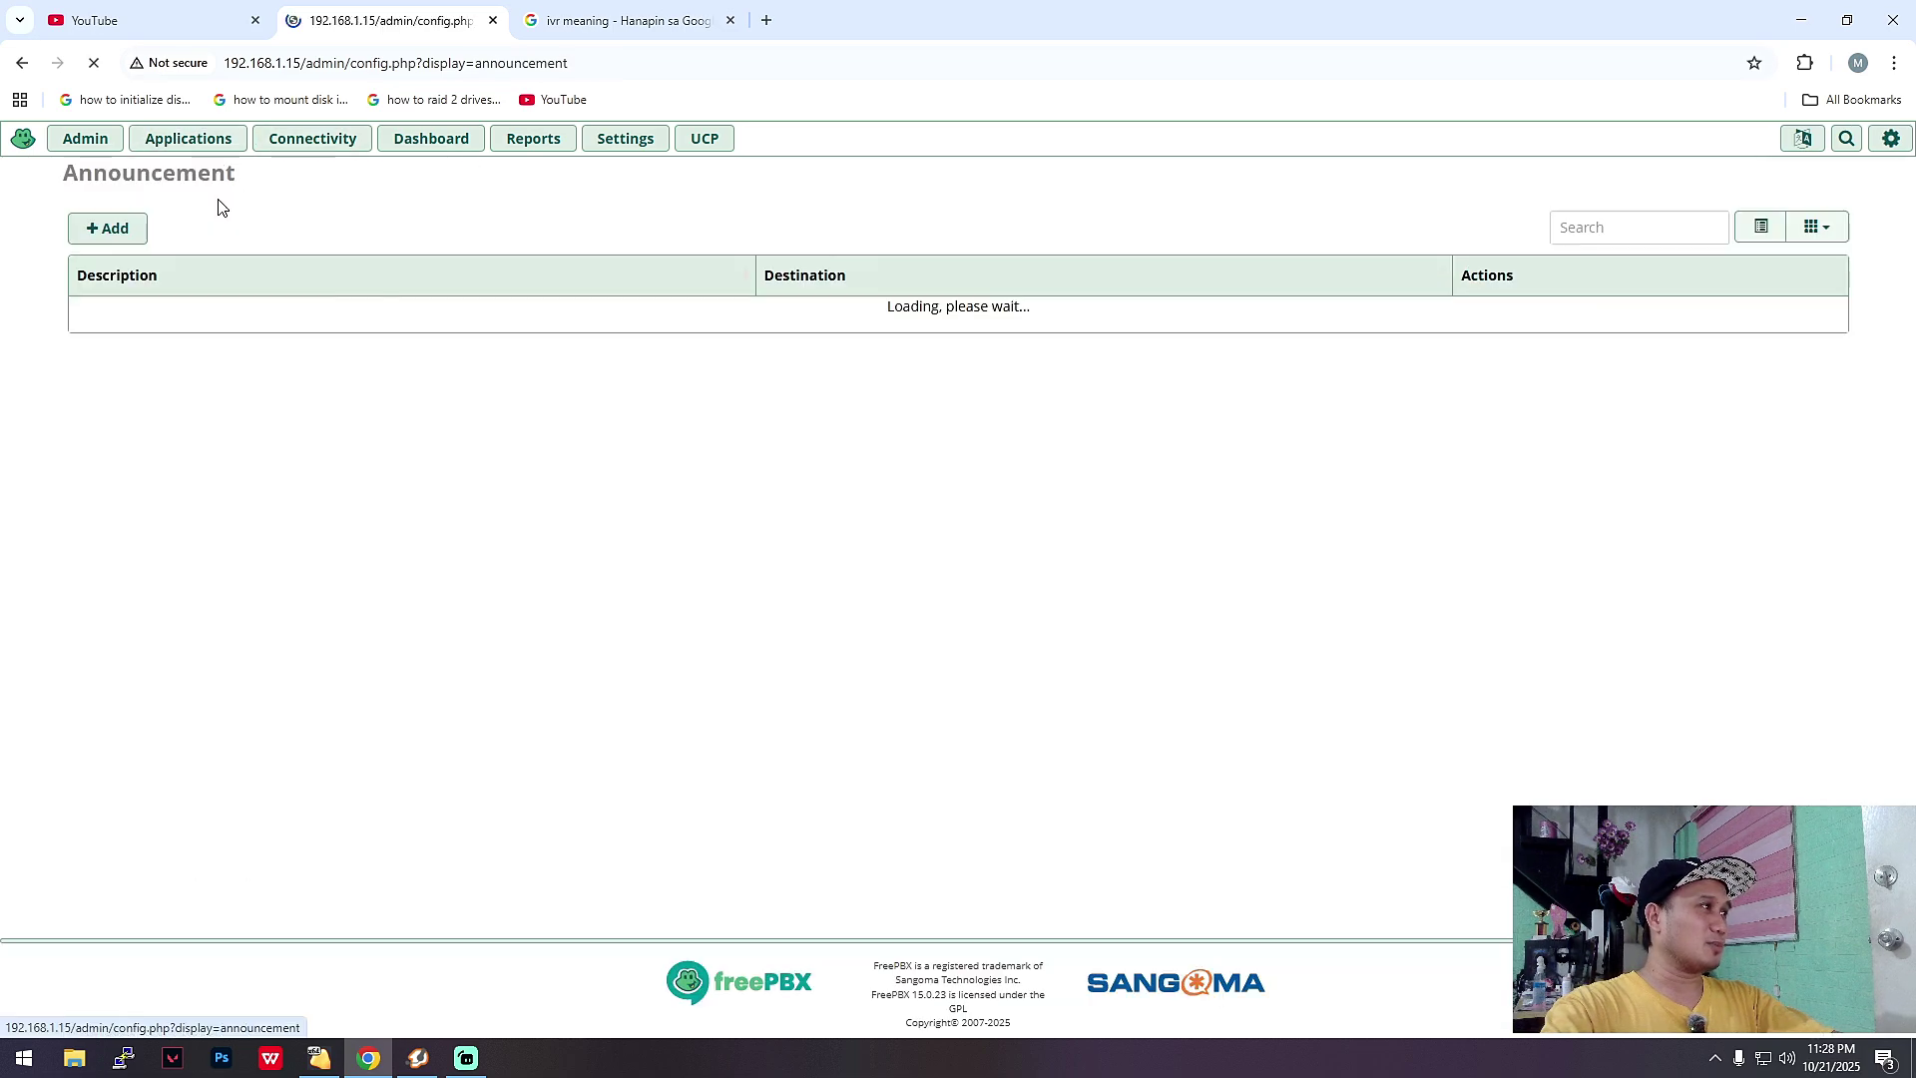
click(194, 147)
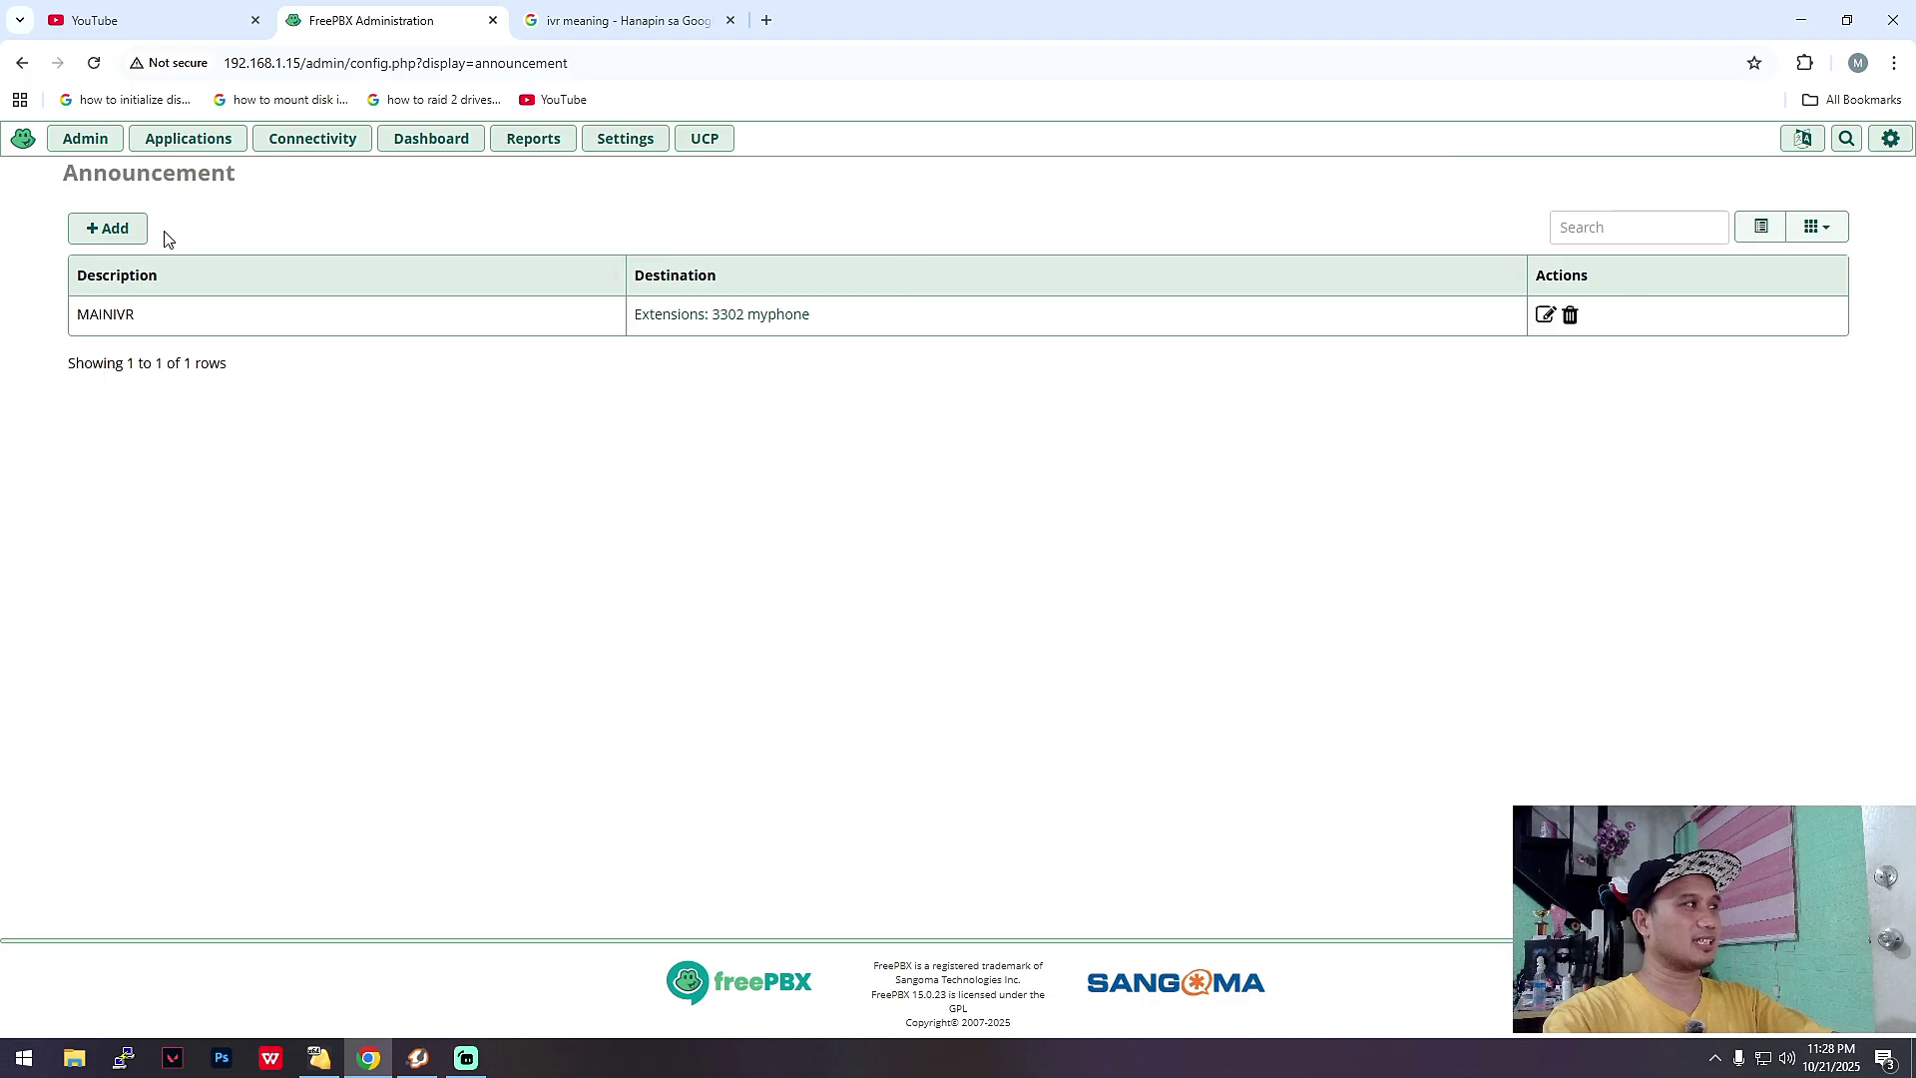
click(112, 229)
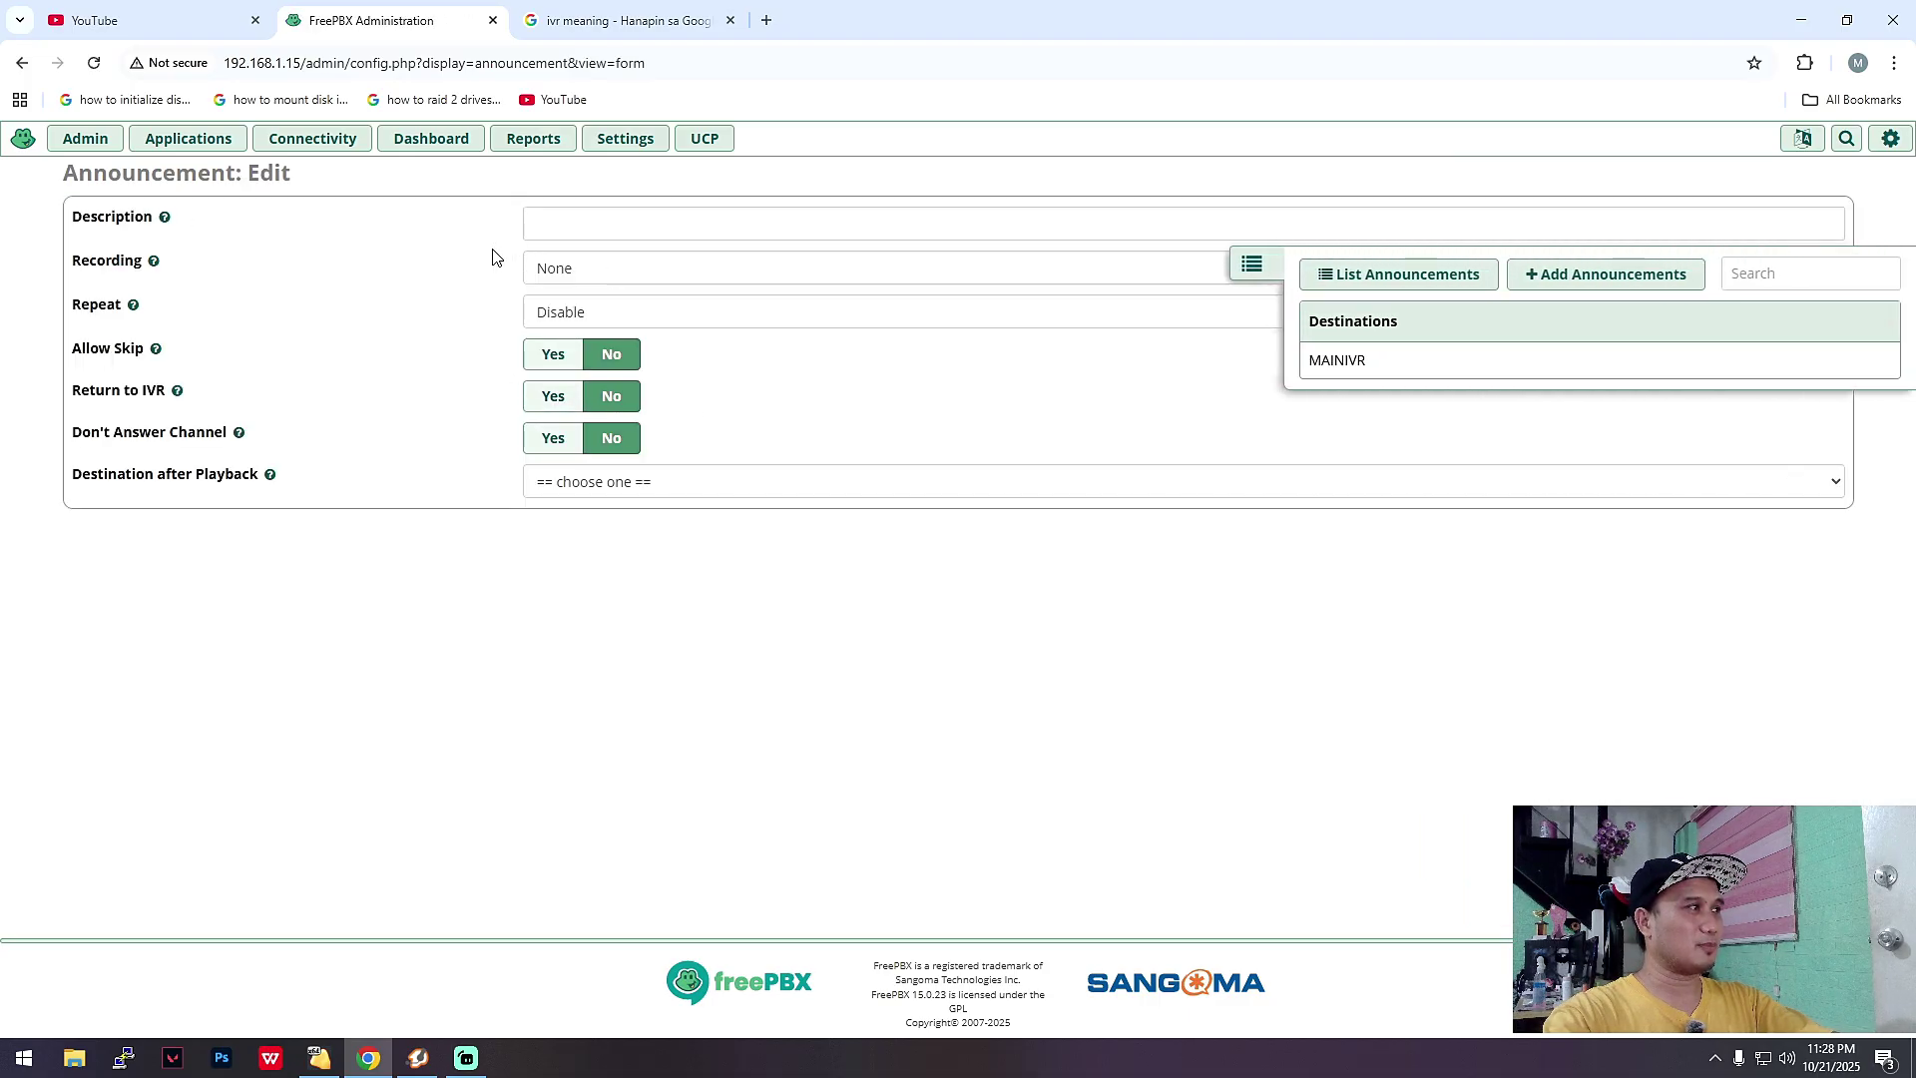
Check the recording choices on the announcement form, keeping None selected, and read the Don't Answer Channel help
click(577, 271)
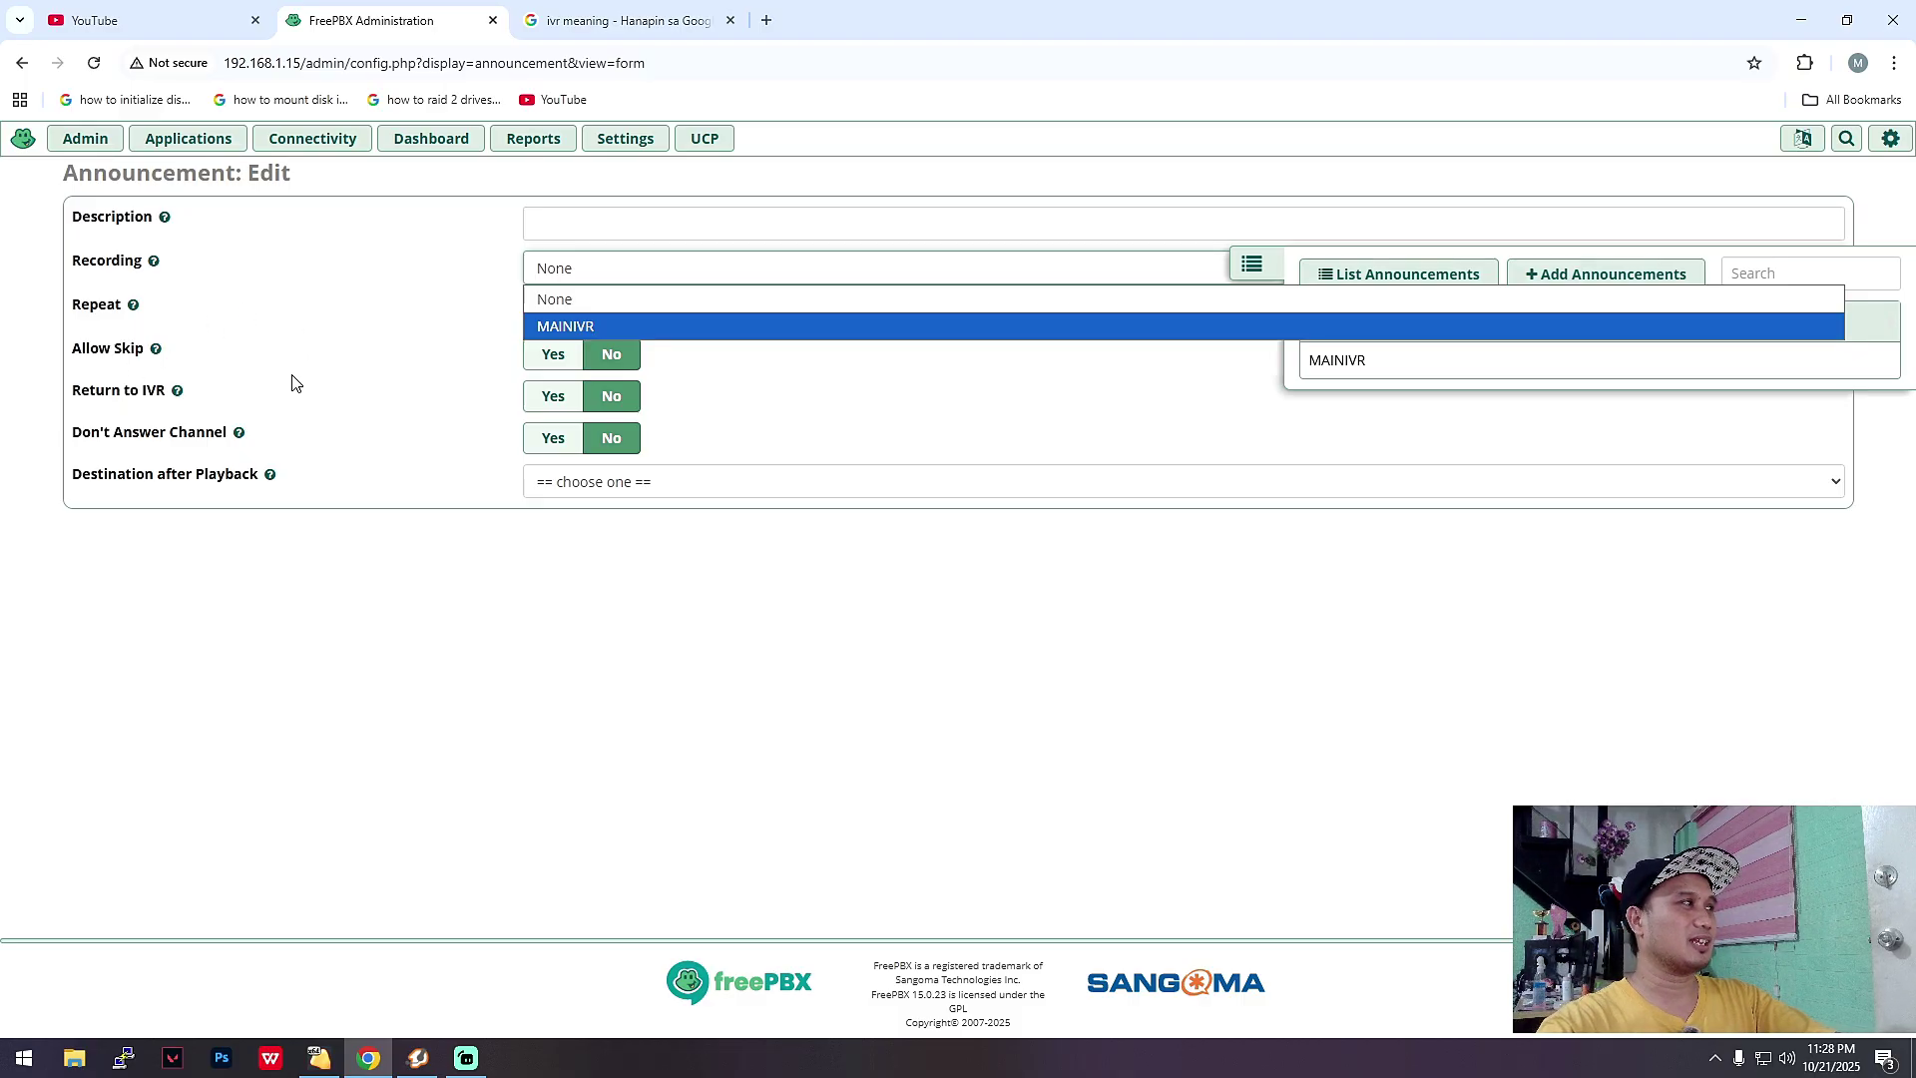
click(793, 411)
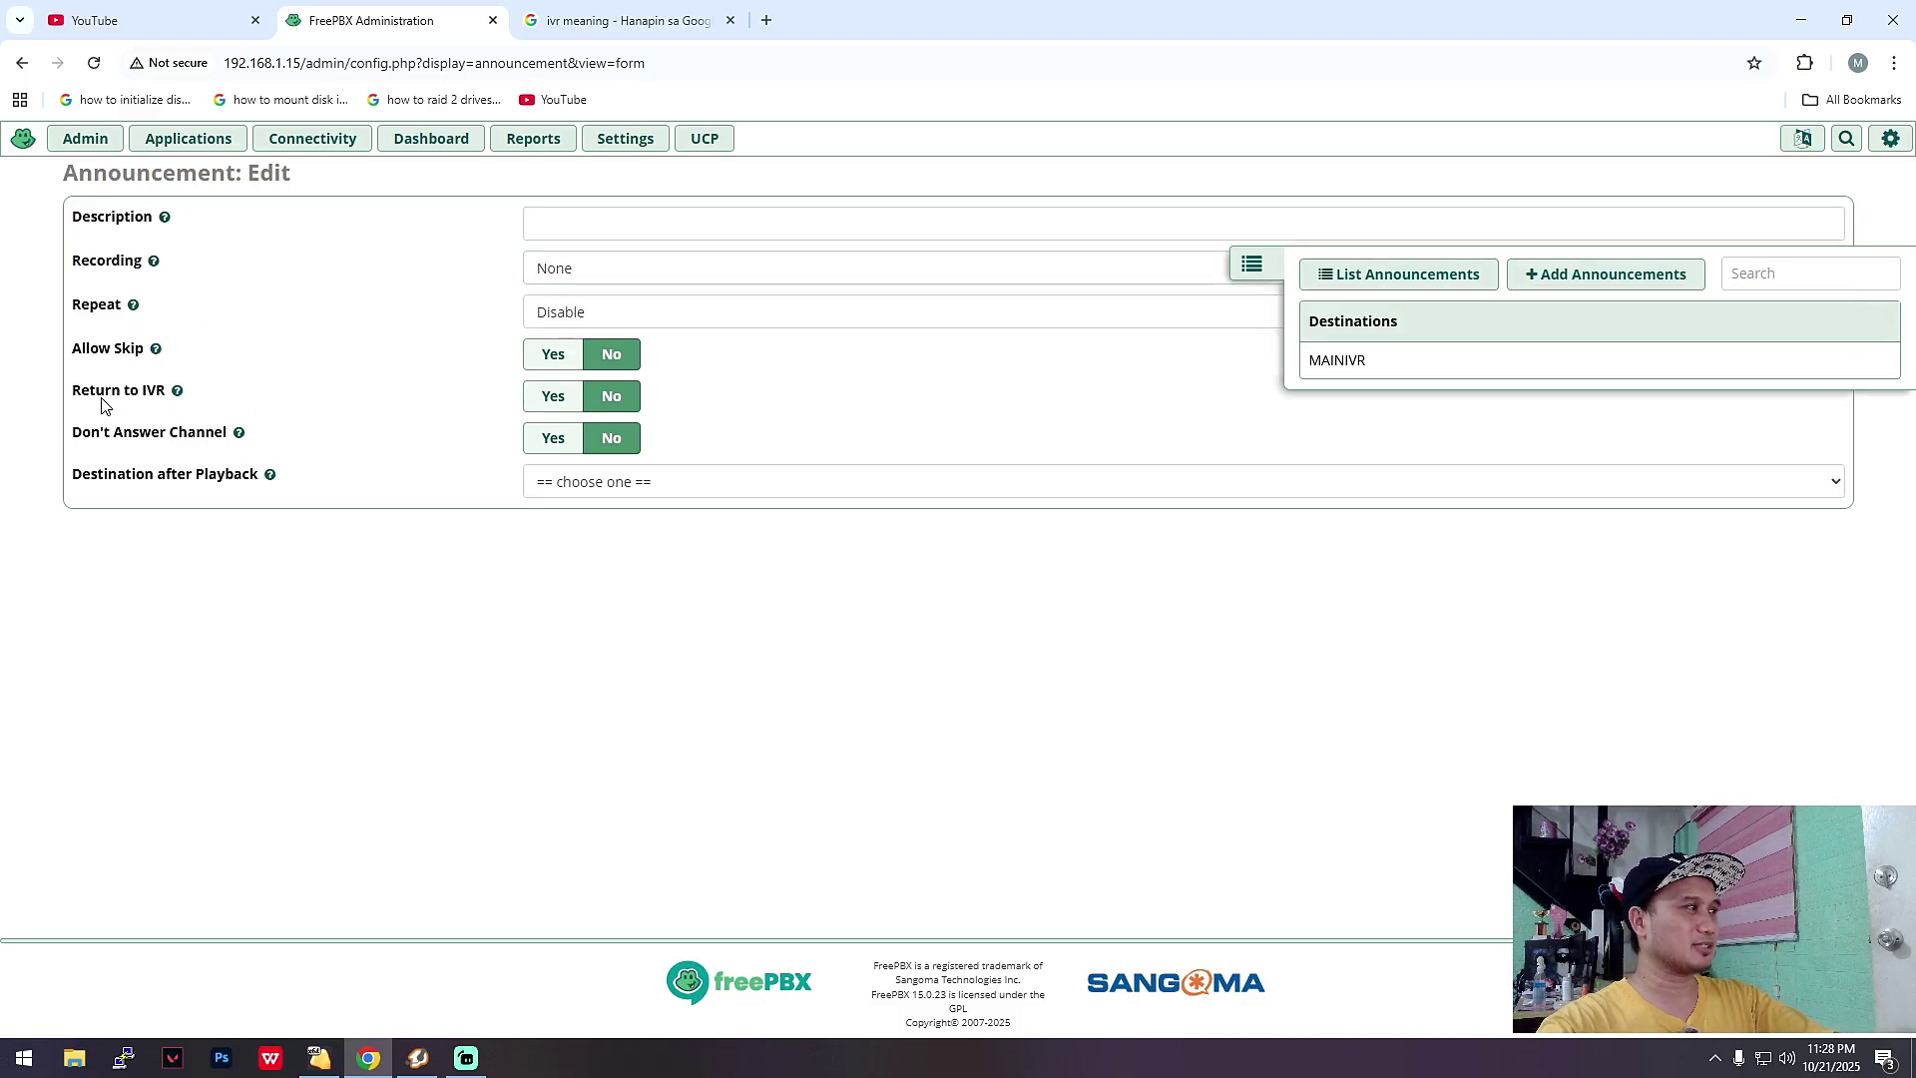
mouse_move(220, 519)
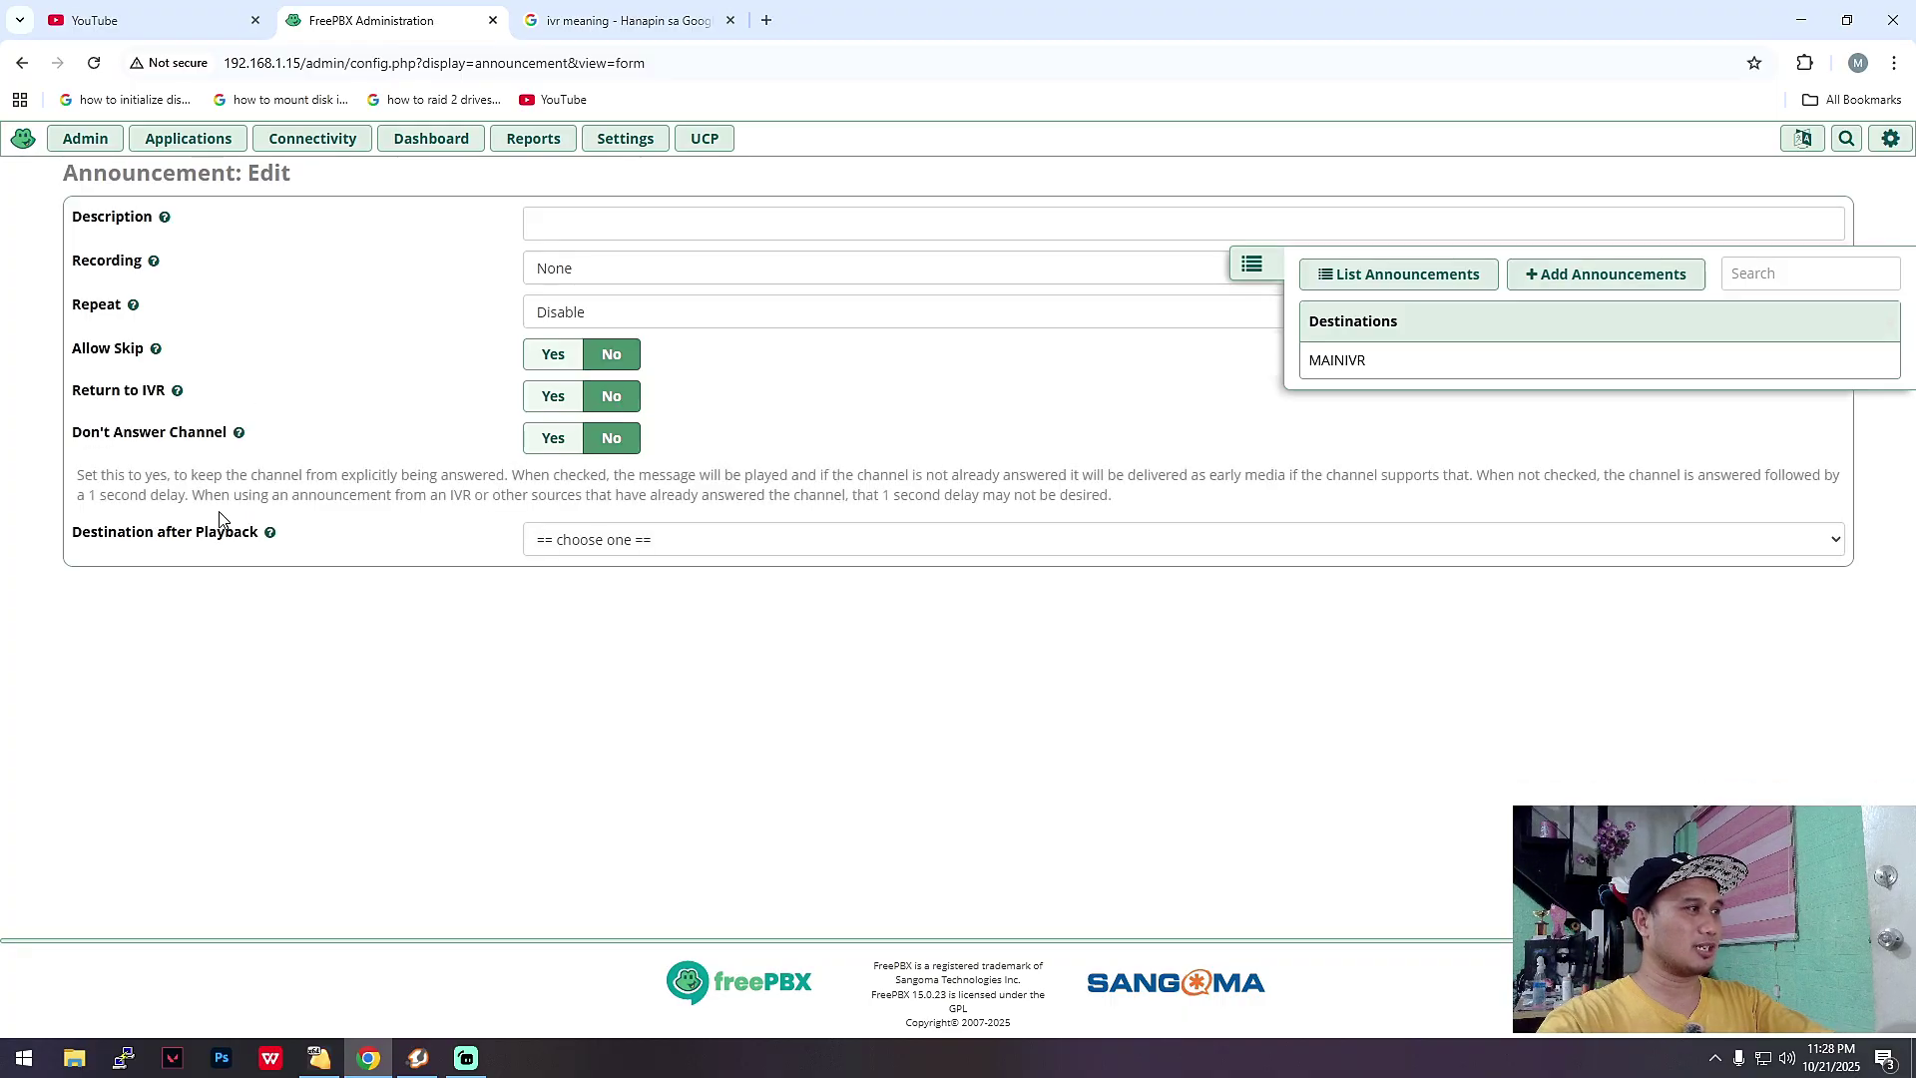
Return from the announcement form to the IVR list and reopen MAINIVR for editing
click(188, 138)
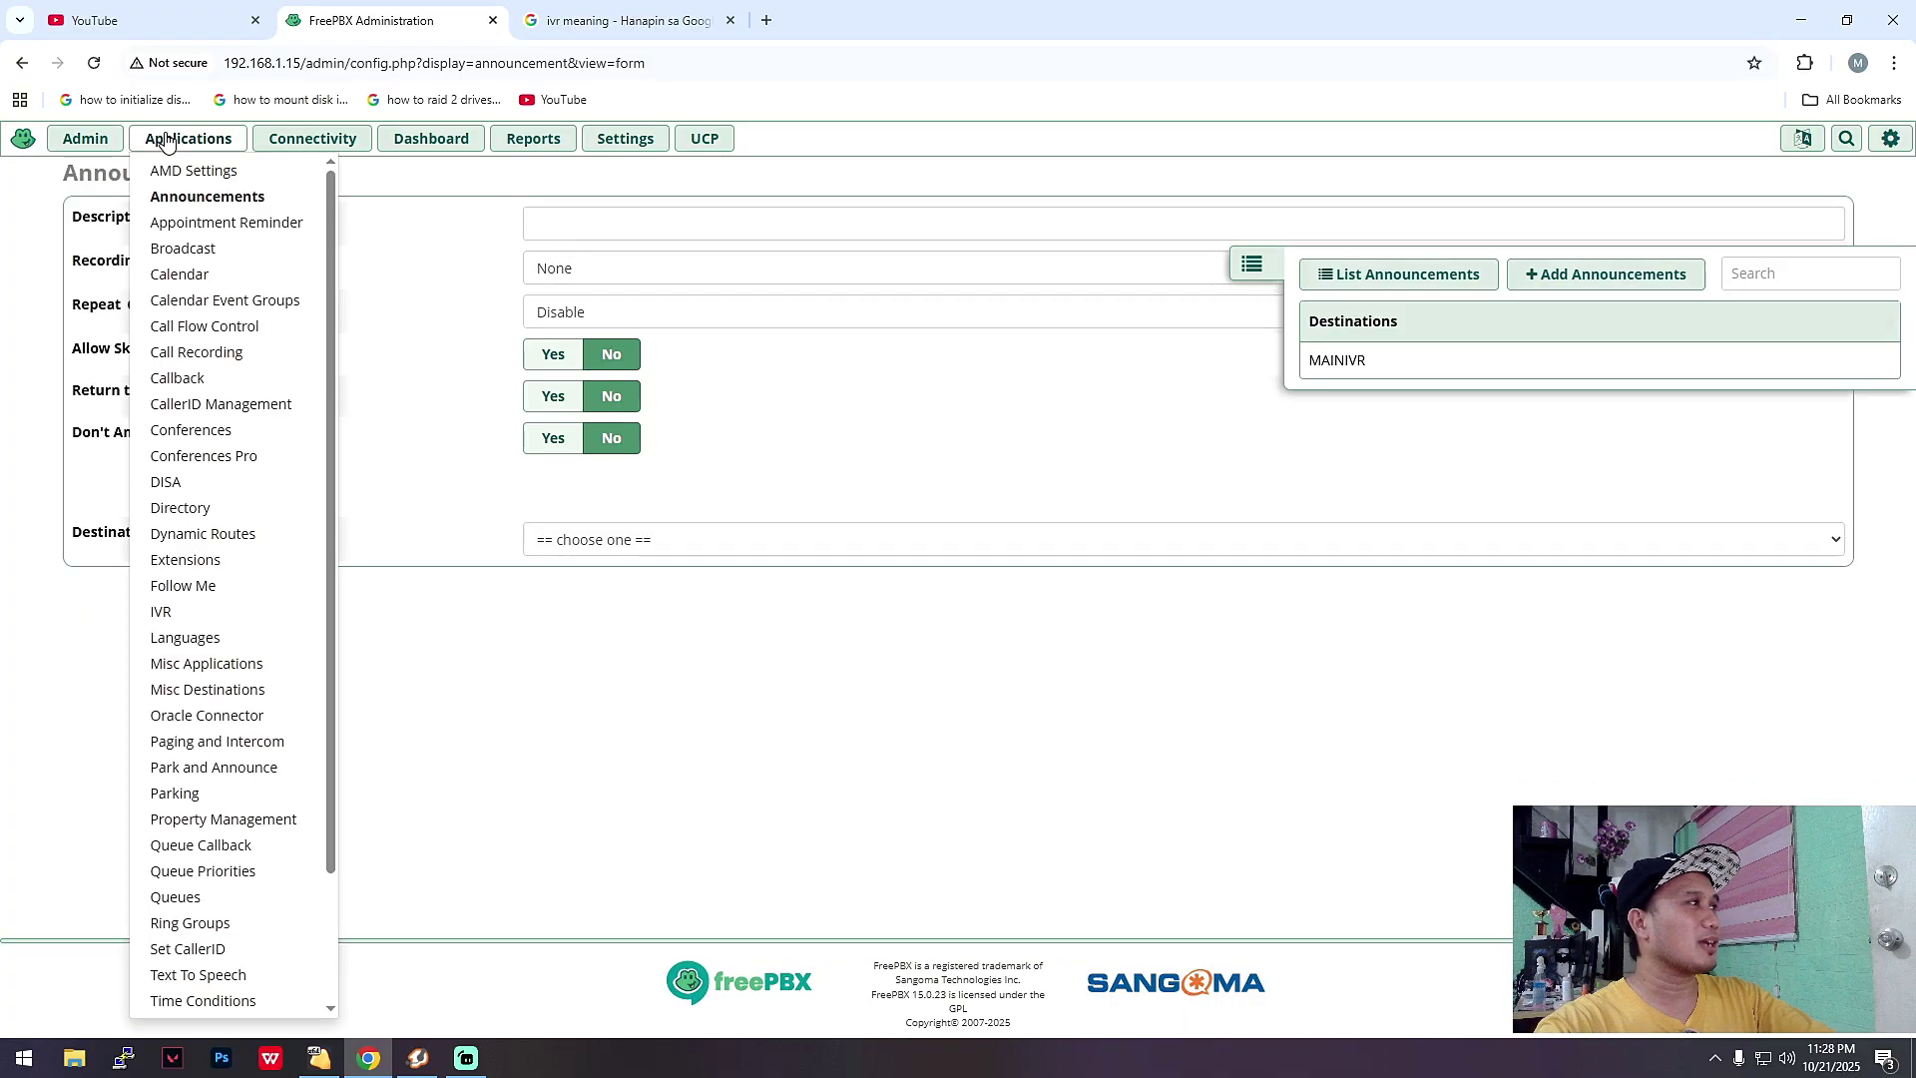
click(184, 619)
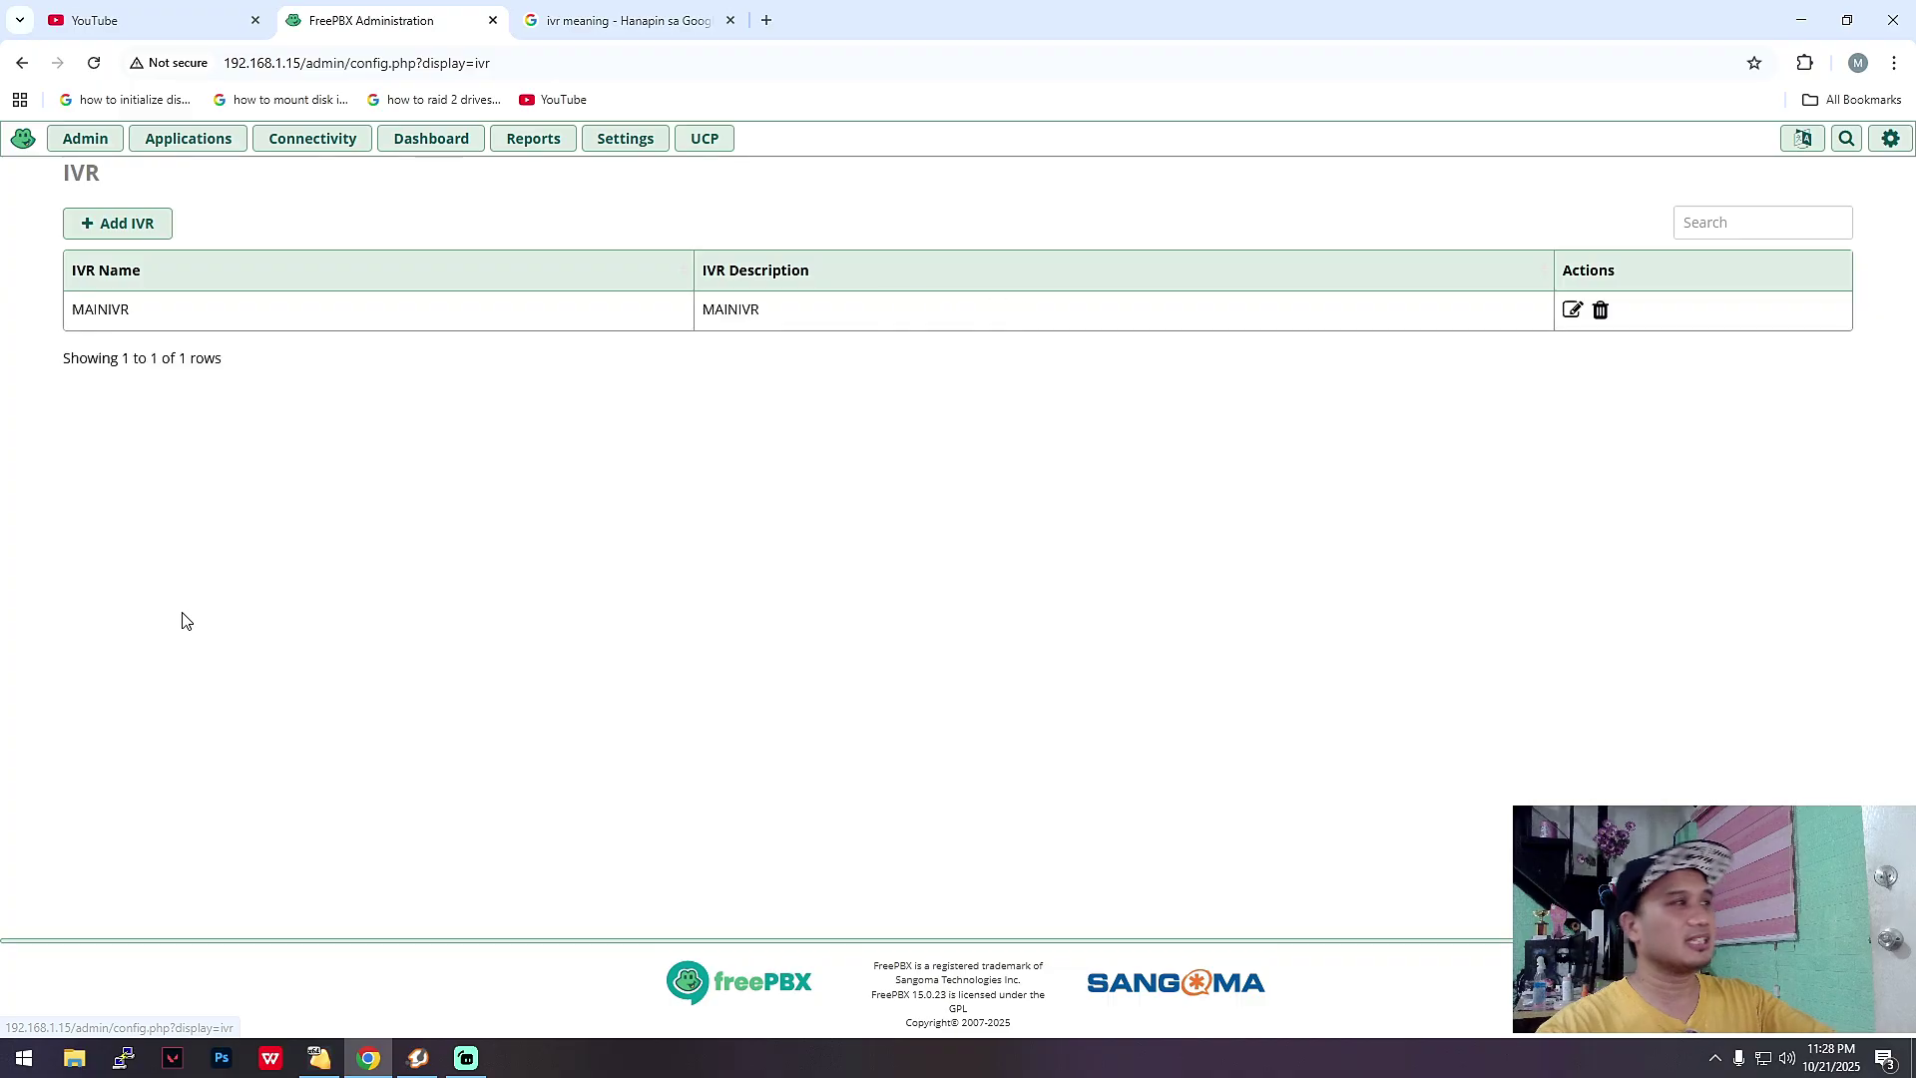
click(1571, 312)
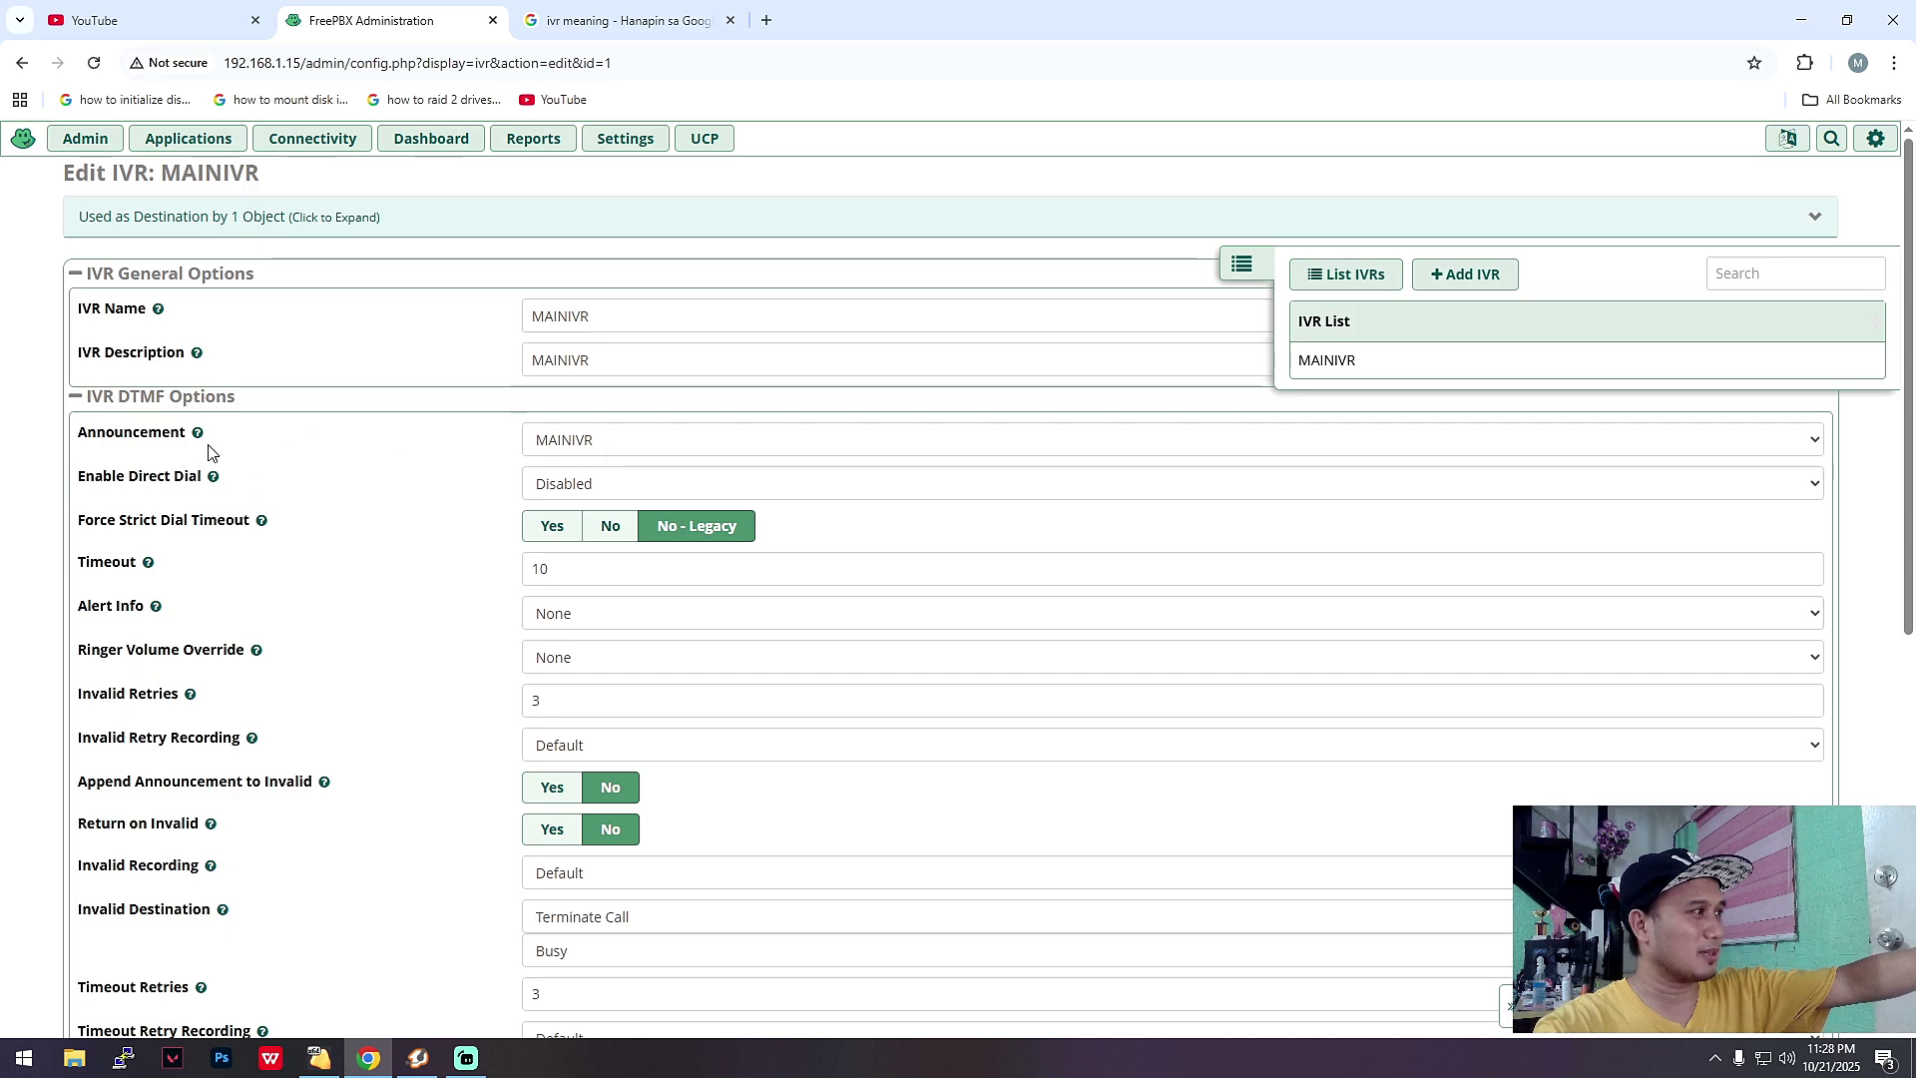
Check the Announcement choices, keeping MAINIVR, and read the help for Timeout, Alert Info and Ringer Volume Override
mouse_move(199, 437)
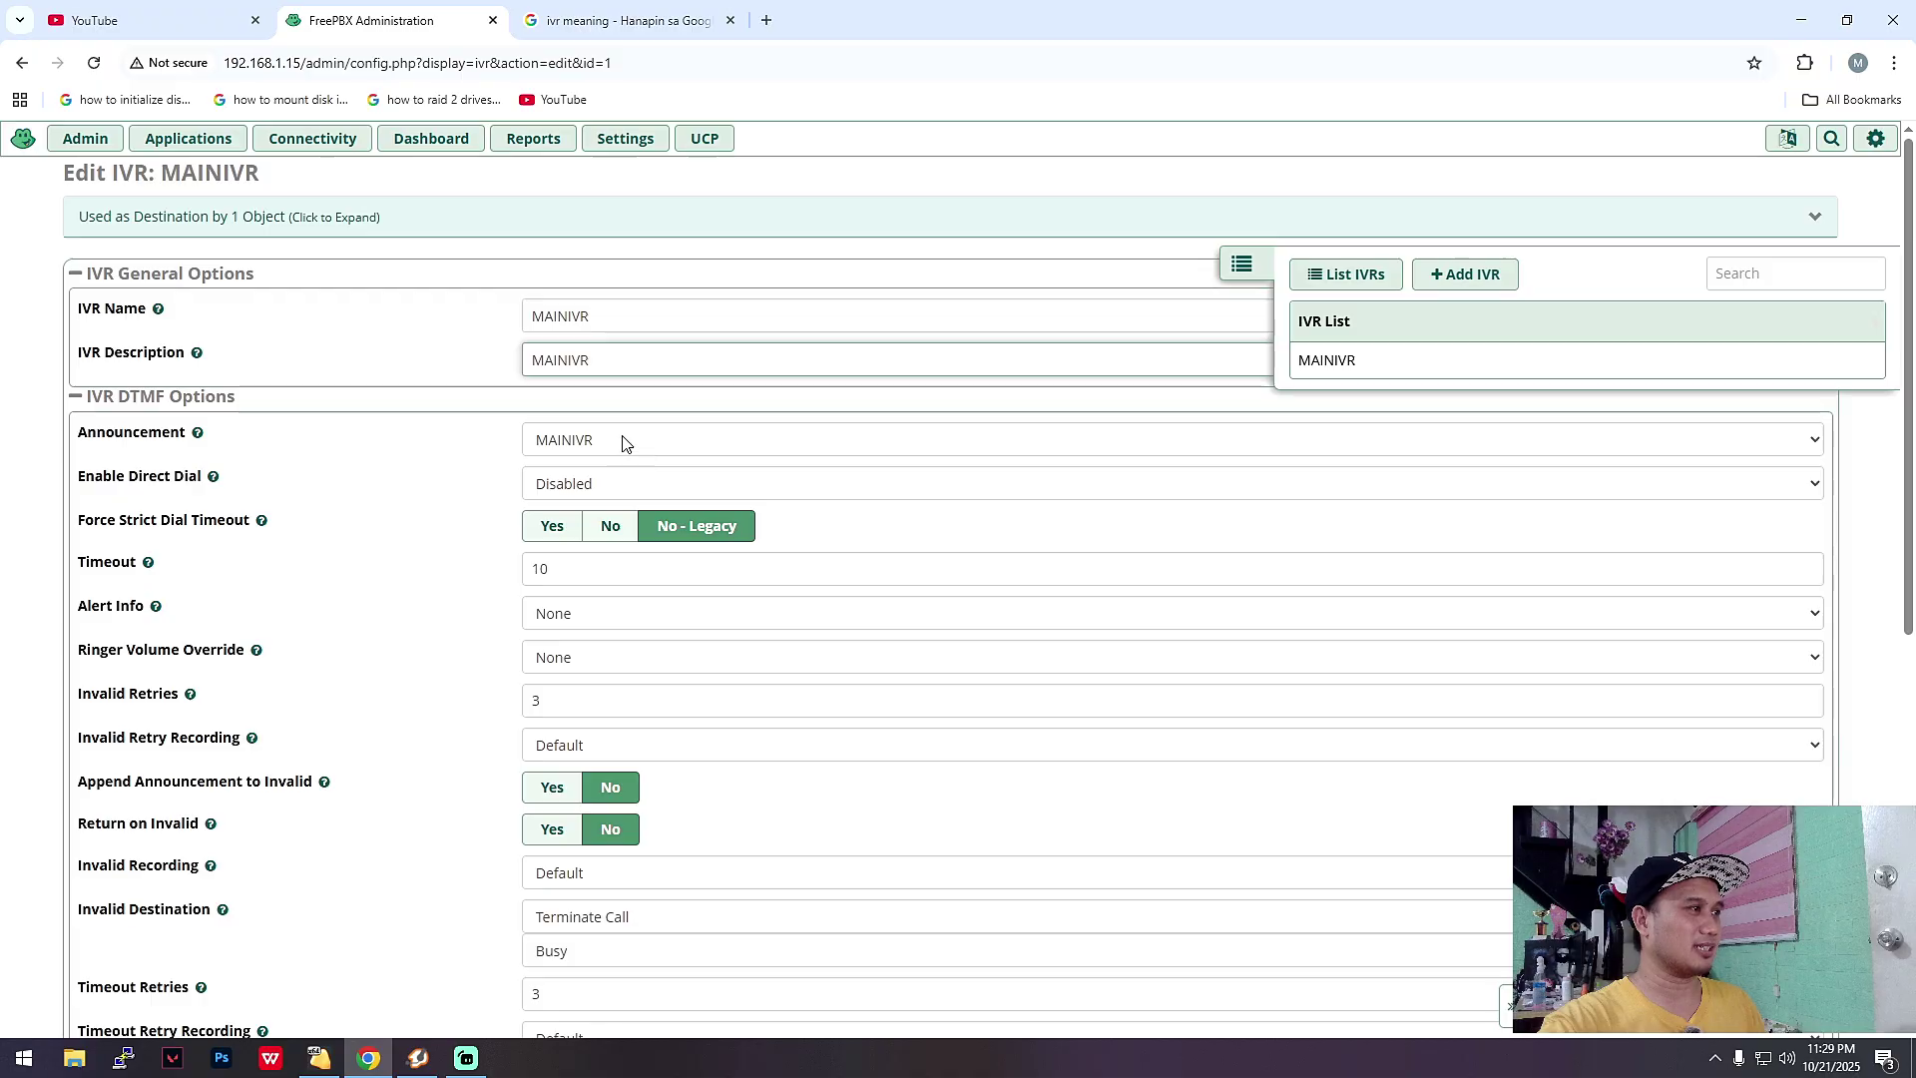
click(623, 440)
click(609, 497)
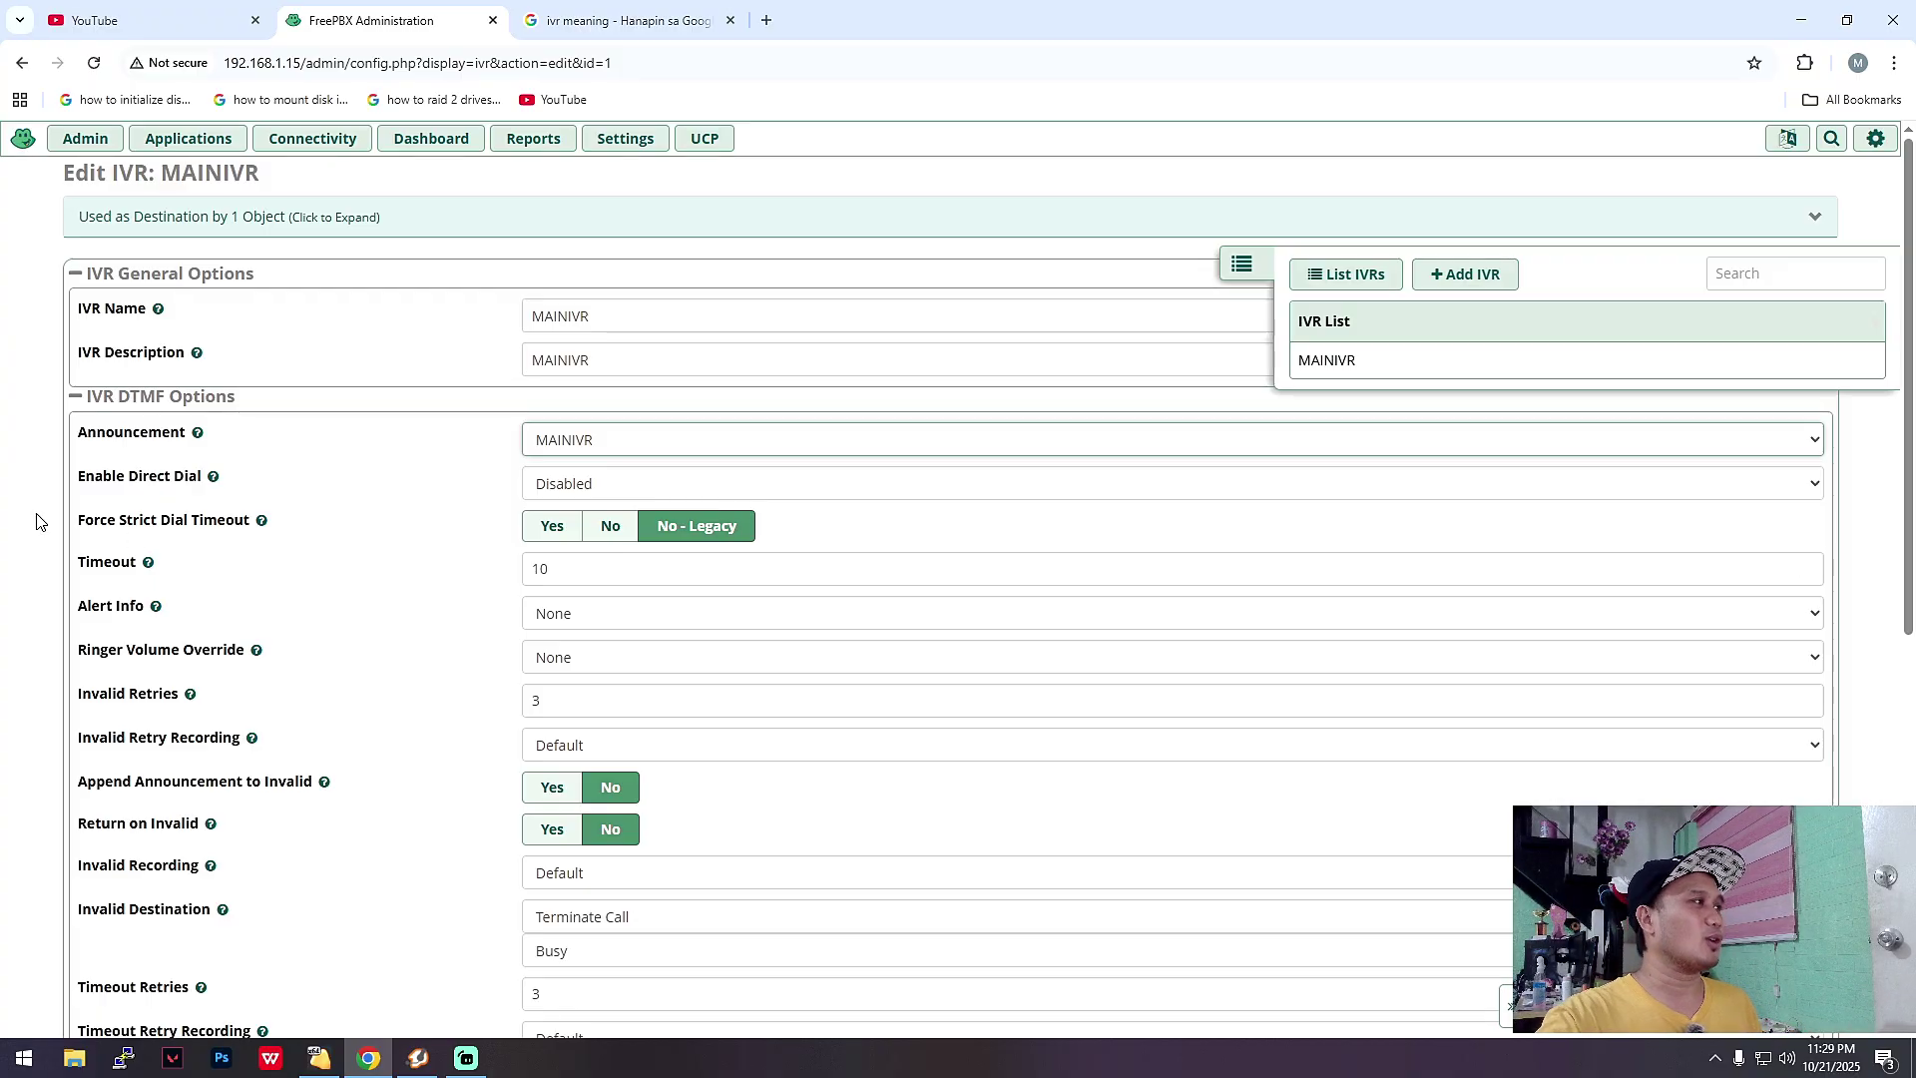
mouse_move(661, 578)
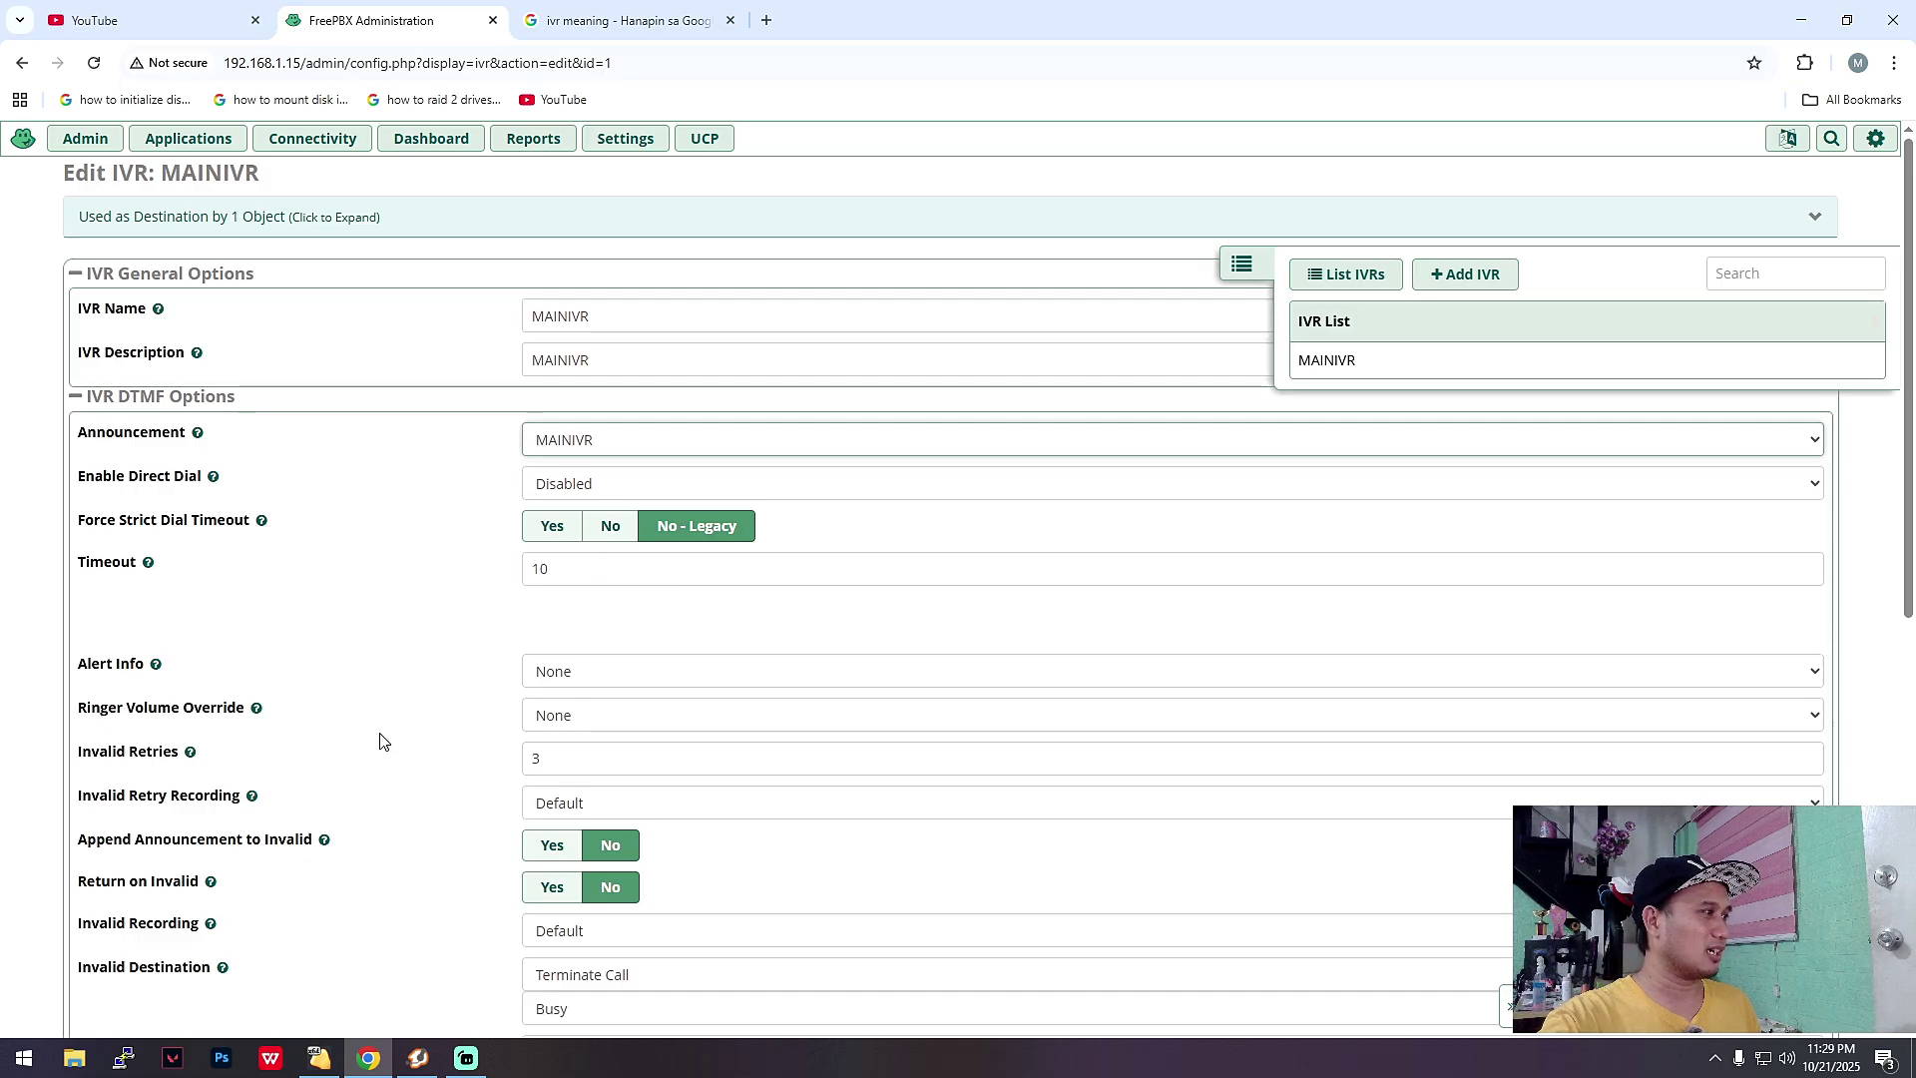
mouse_move(162, 610)
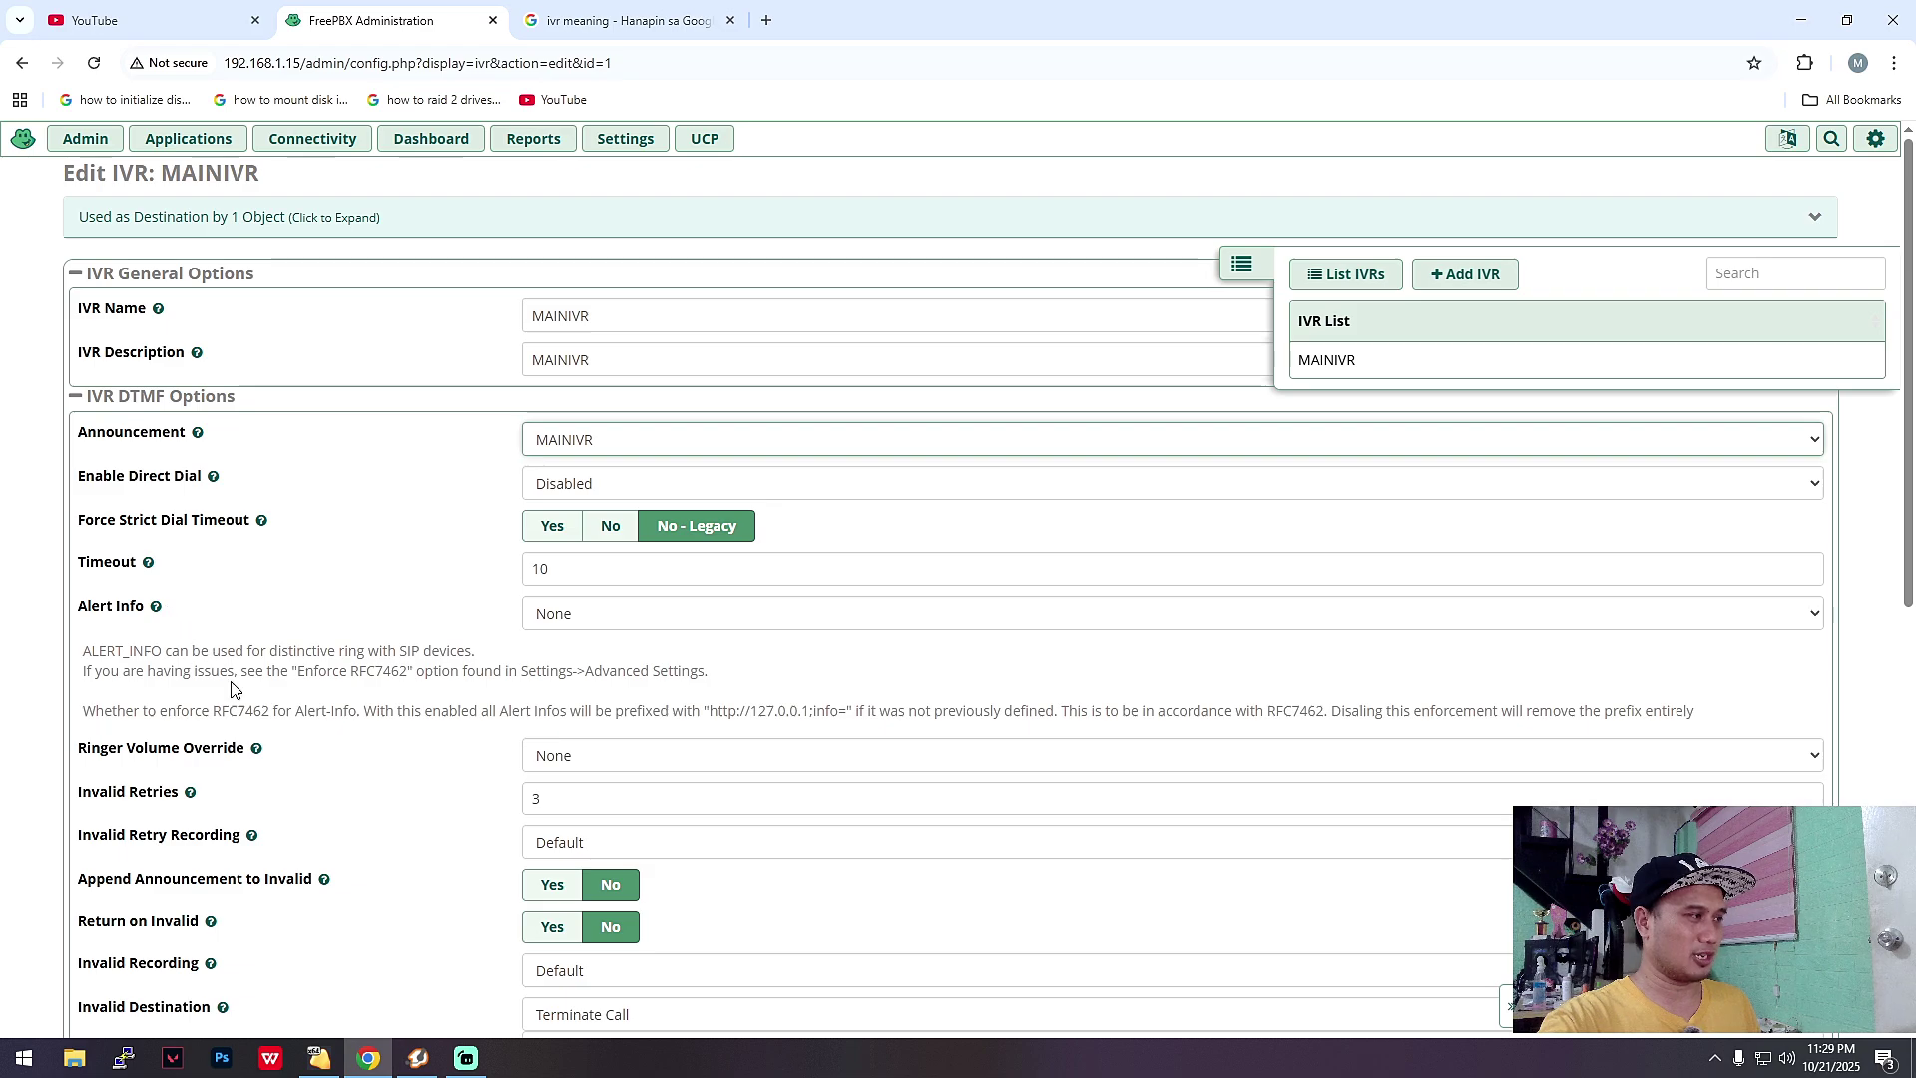
mouse_move(256, 653)
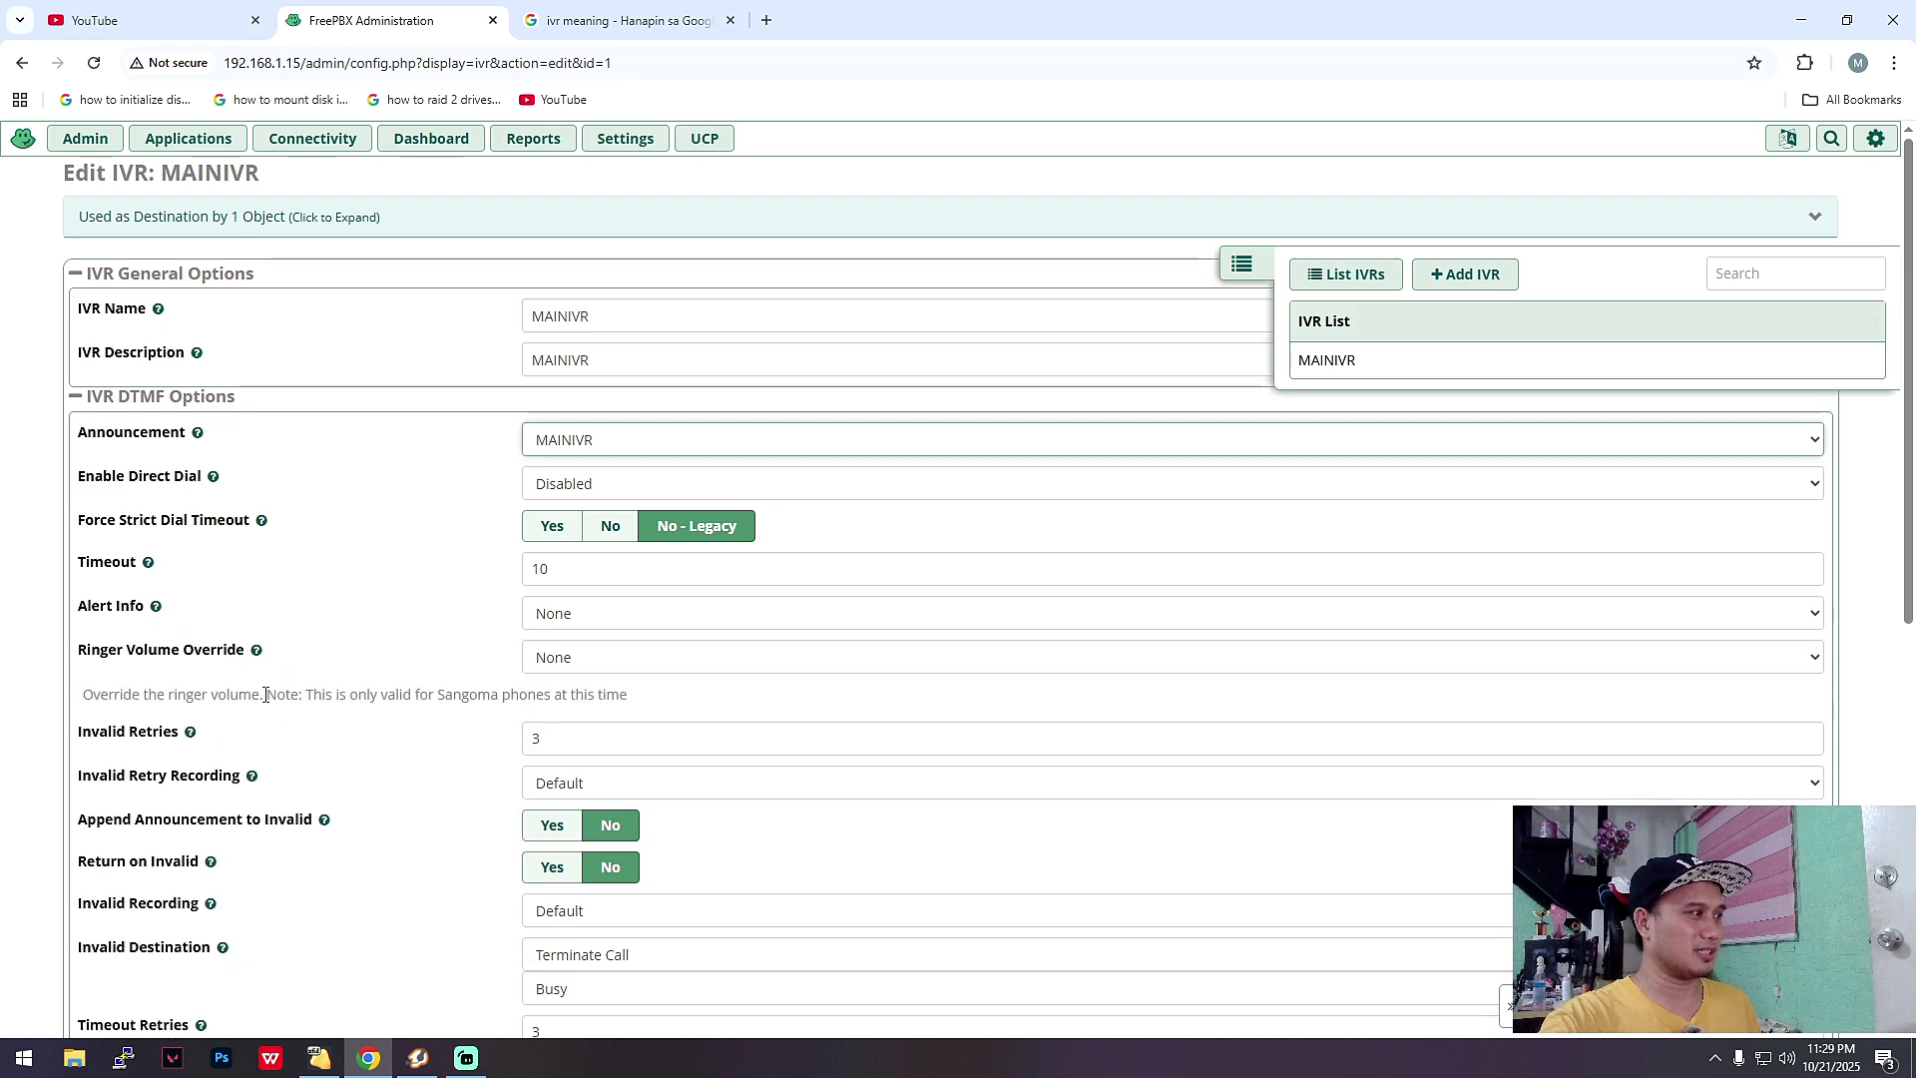
Check the Invalid Recording choices for MAINIVR, keeping Default selected
scroll(763, 798, down, 2)
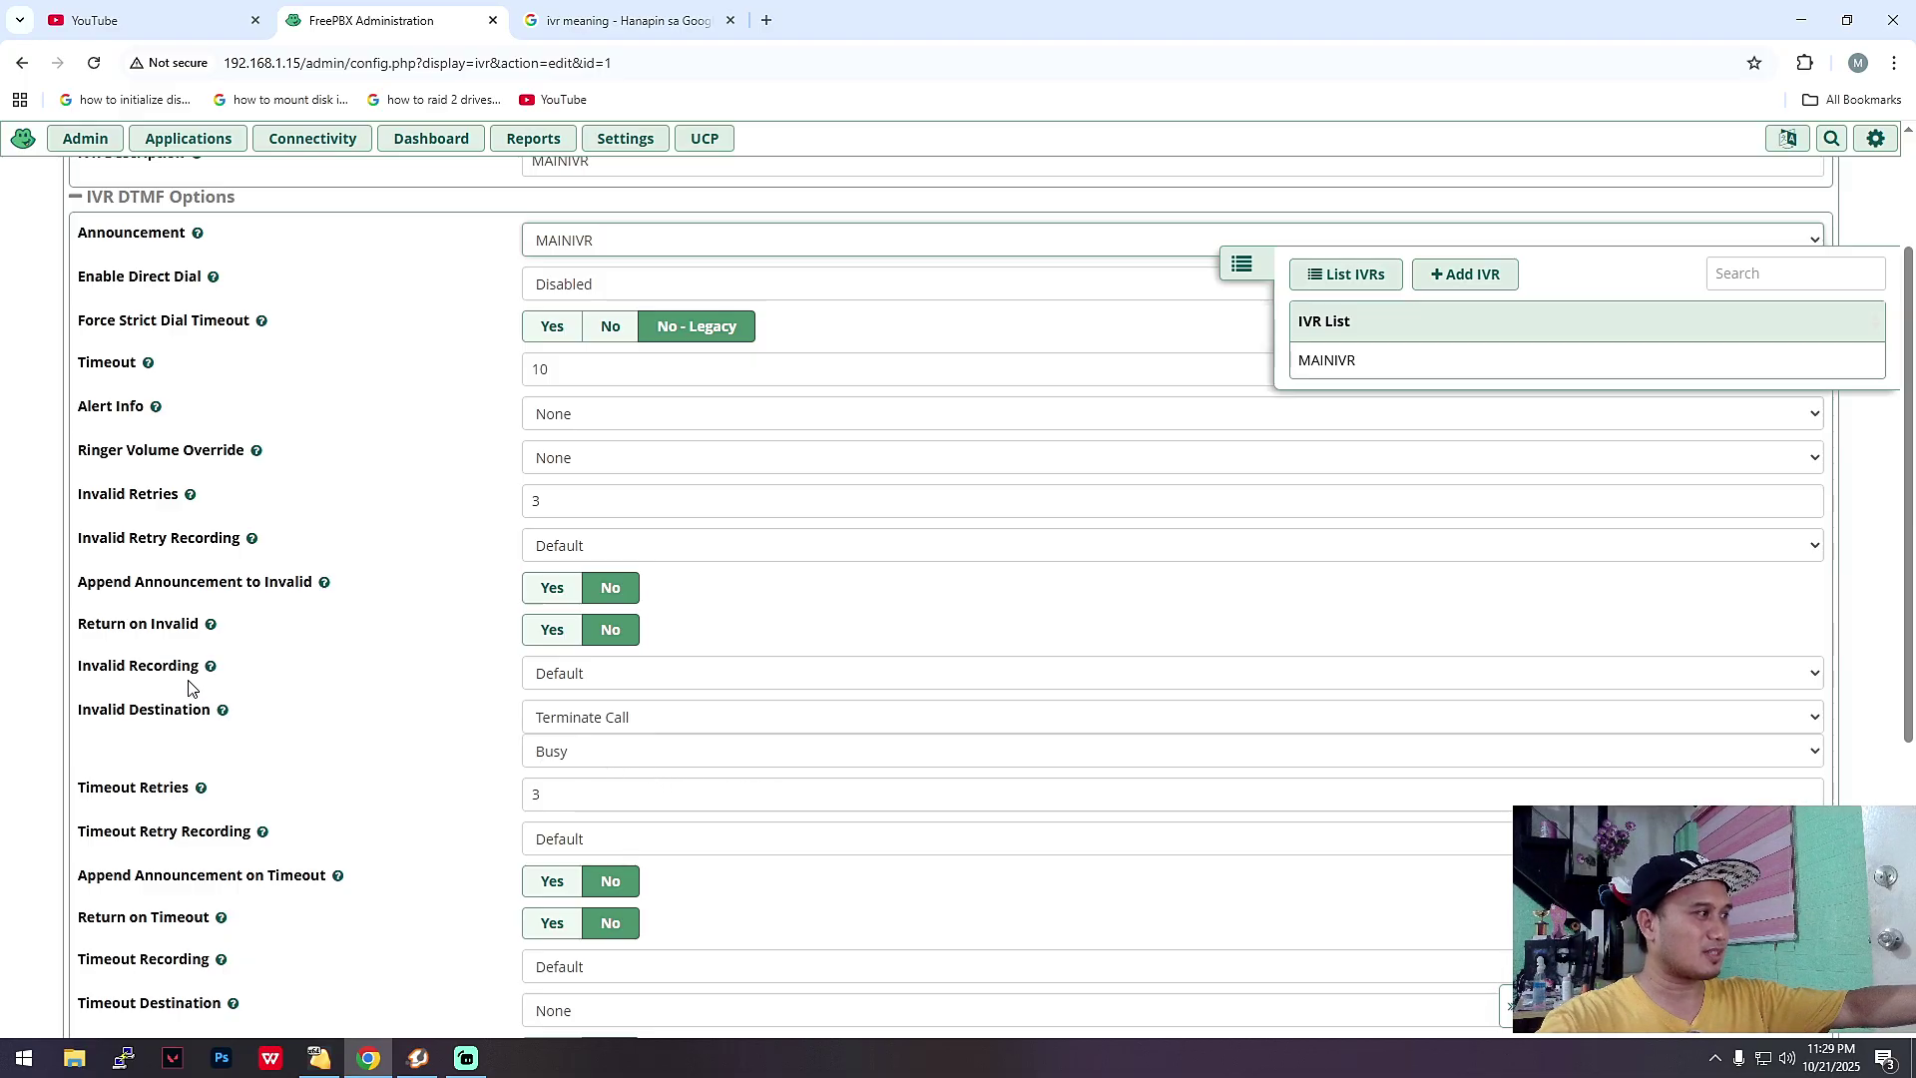
click(644, 676)
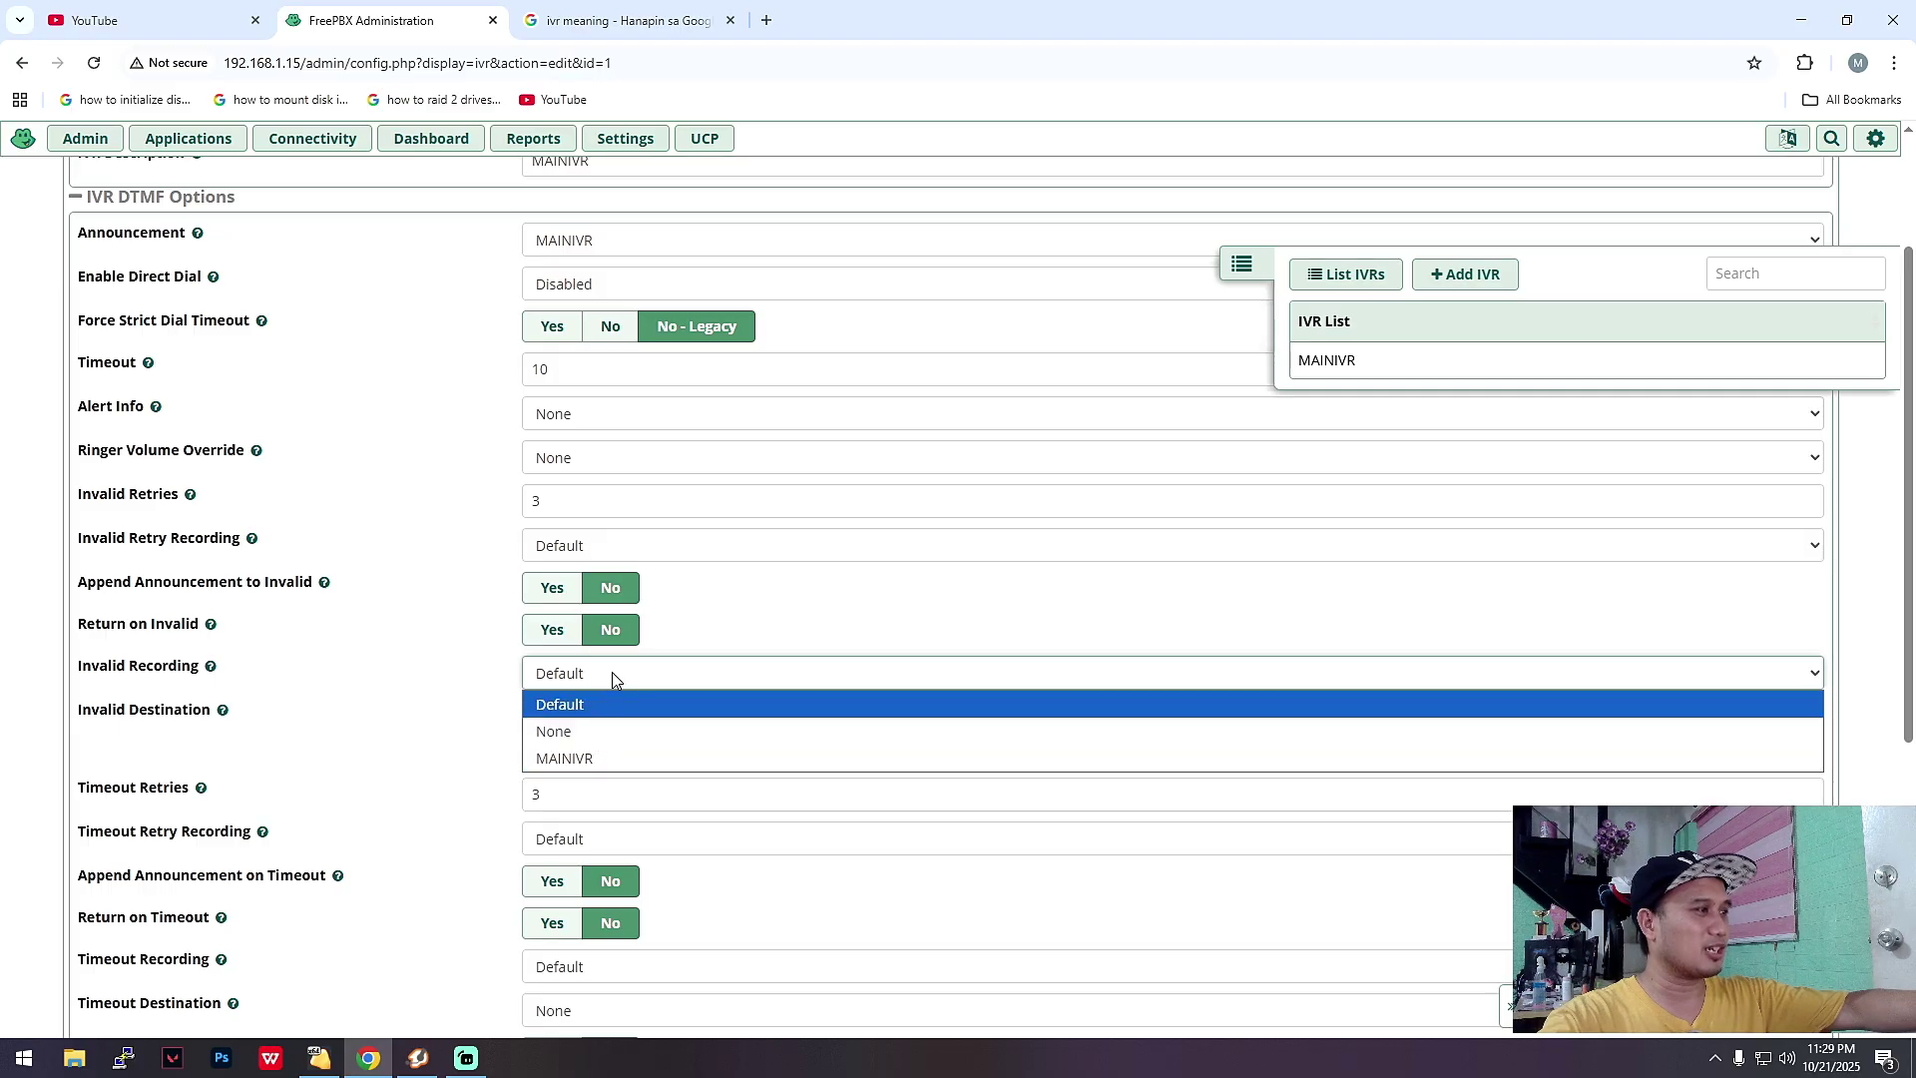
click(613, 674)
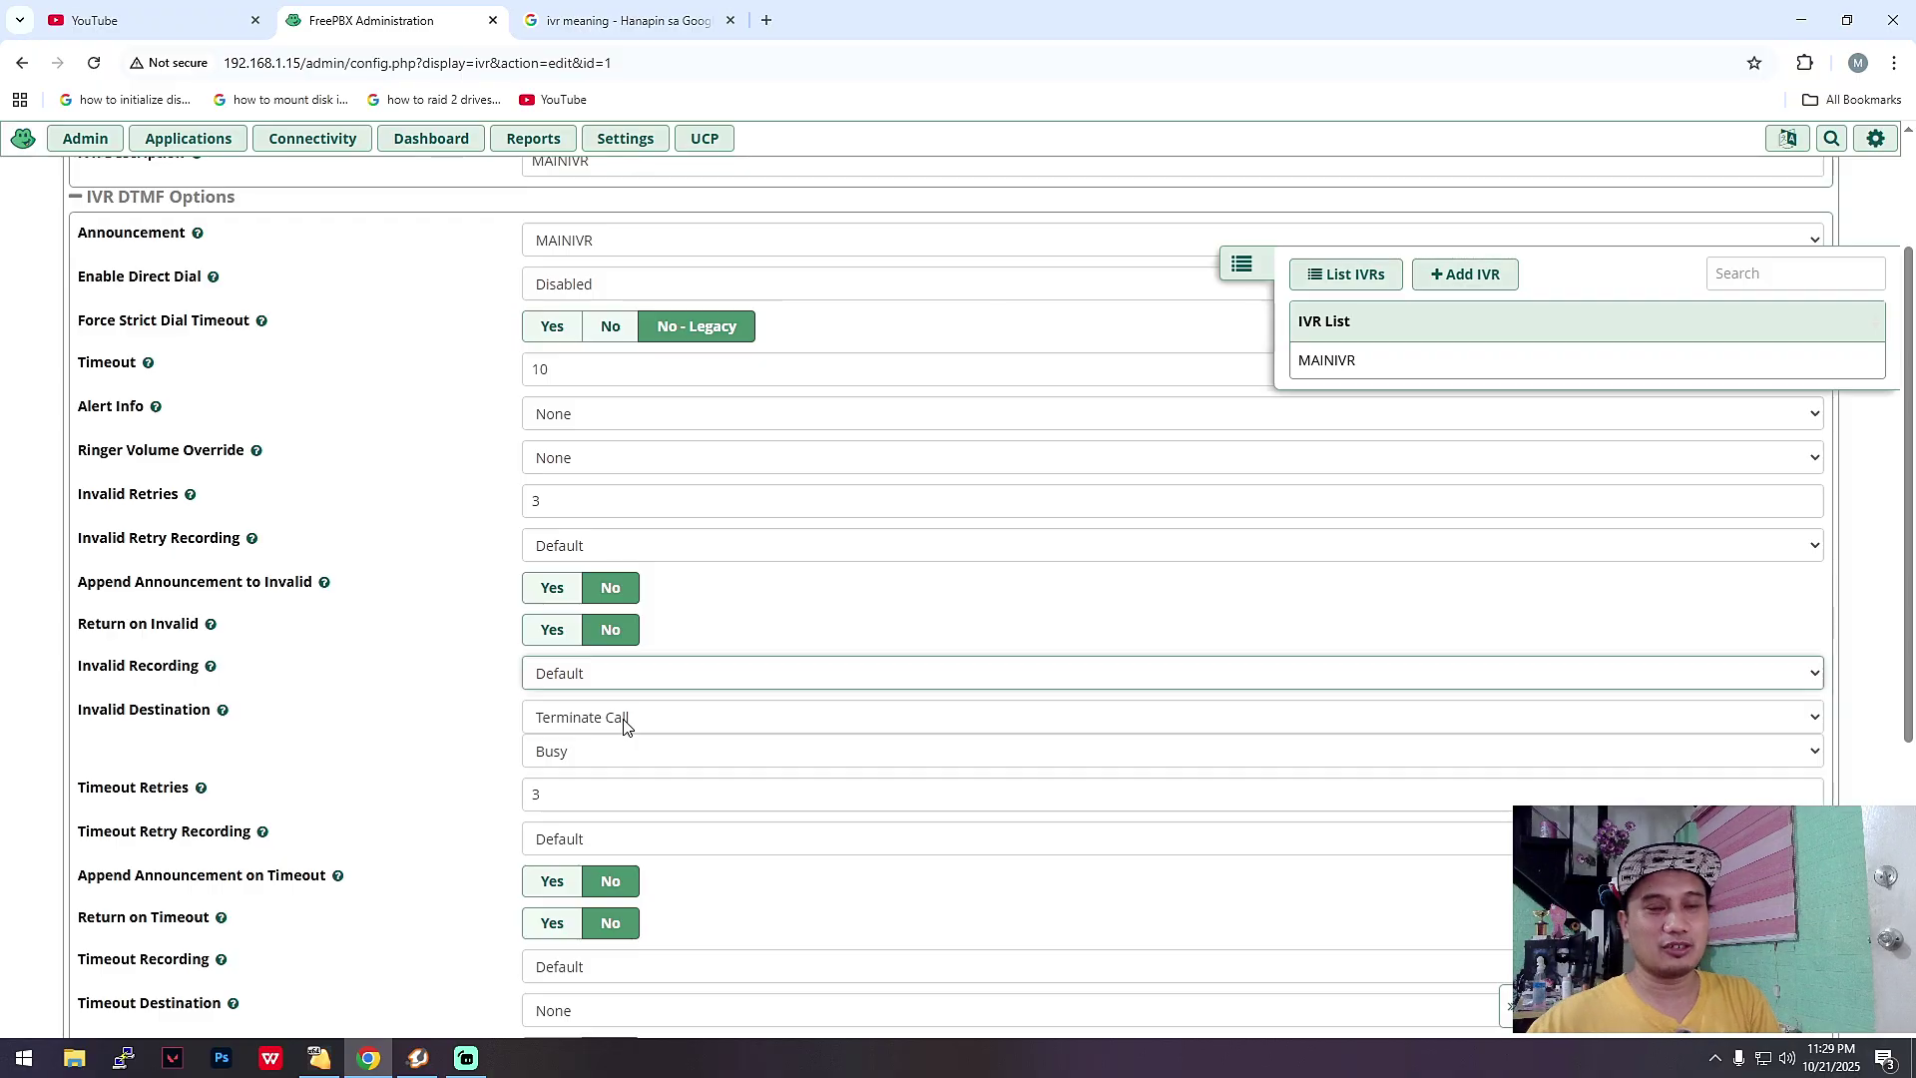
Review the destination types offered for Invalid Destination, keeping Terminate Call selected
click(695, 718)
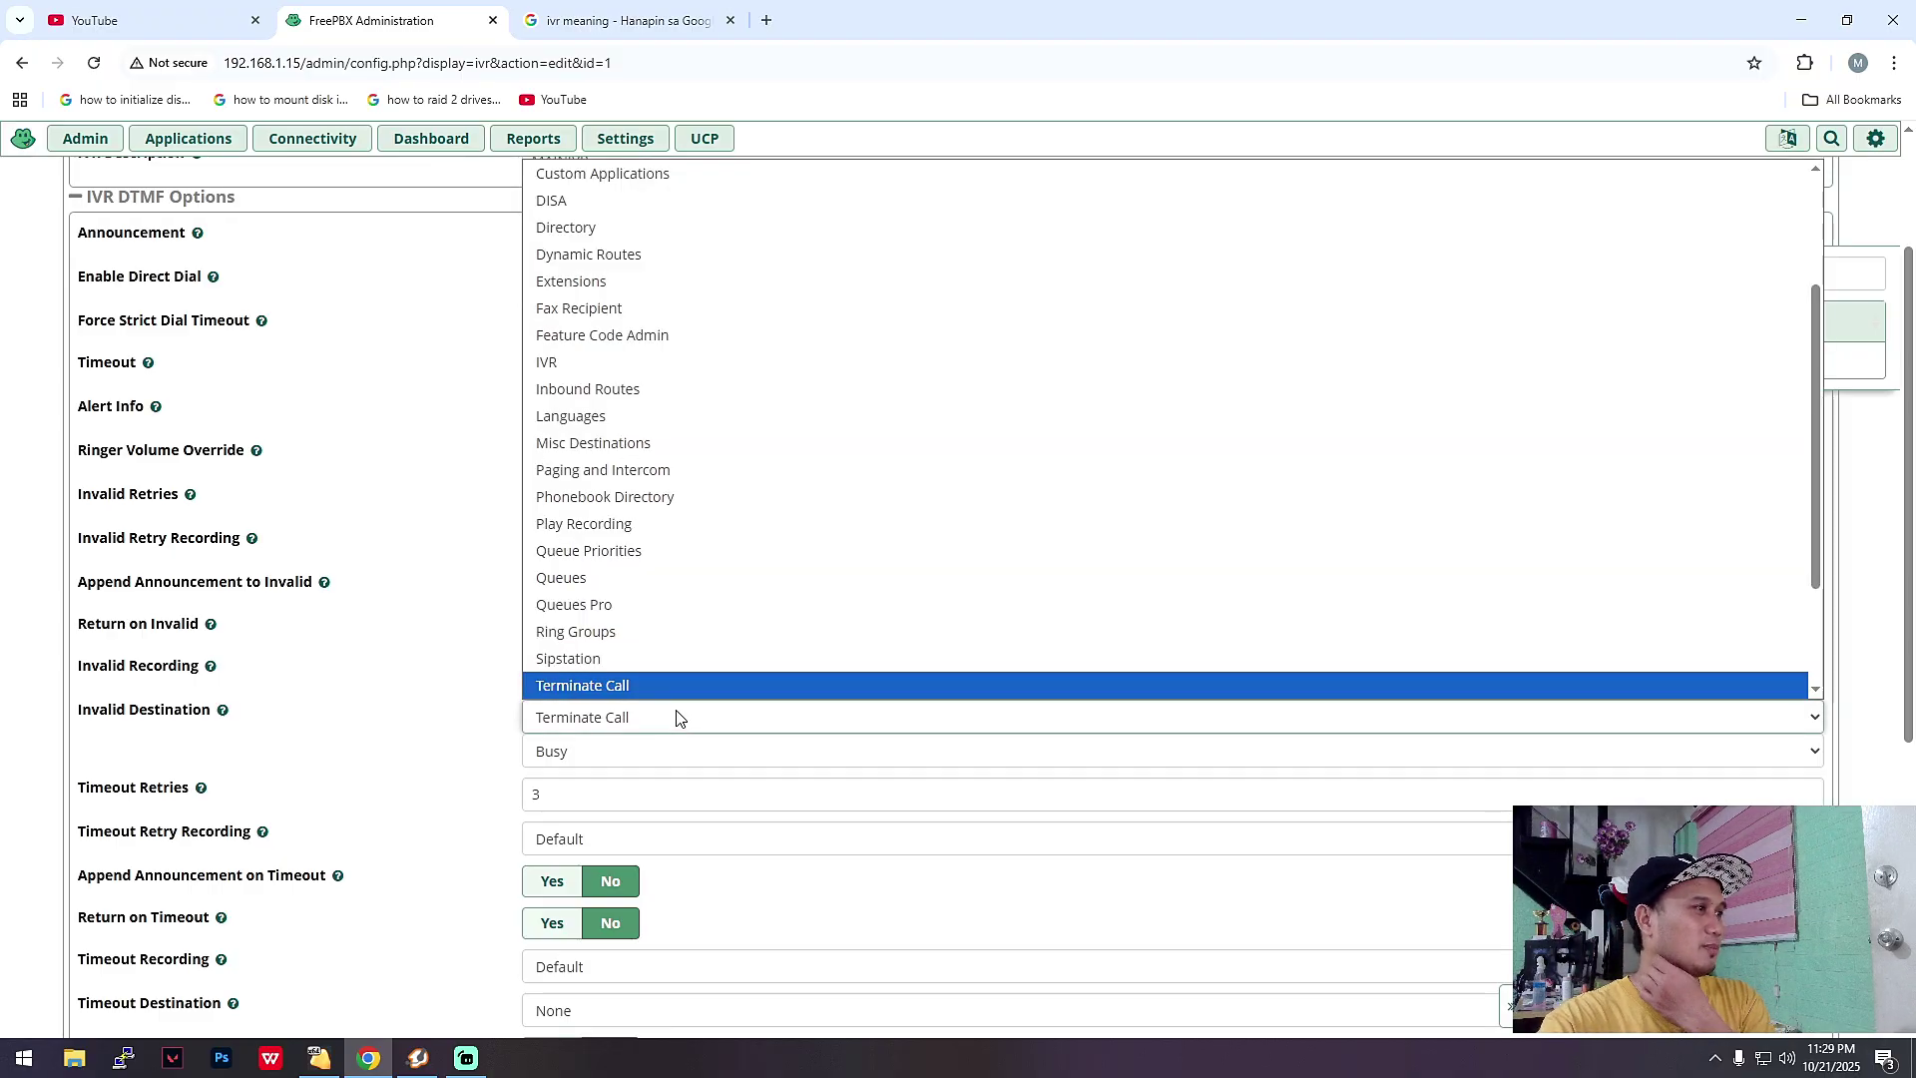
click(676, 719)
click(675, 718)
click(674, 719)
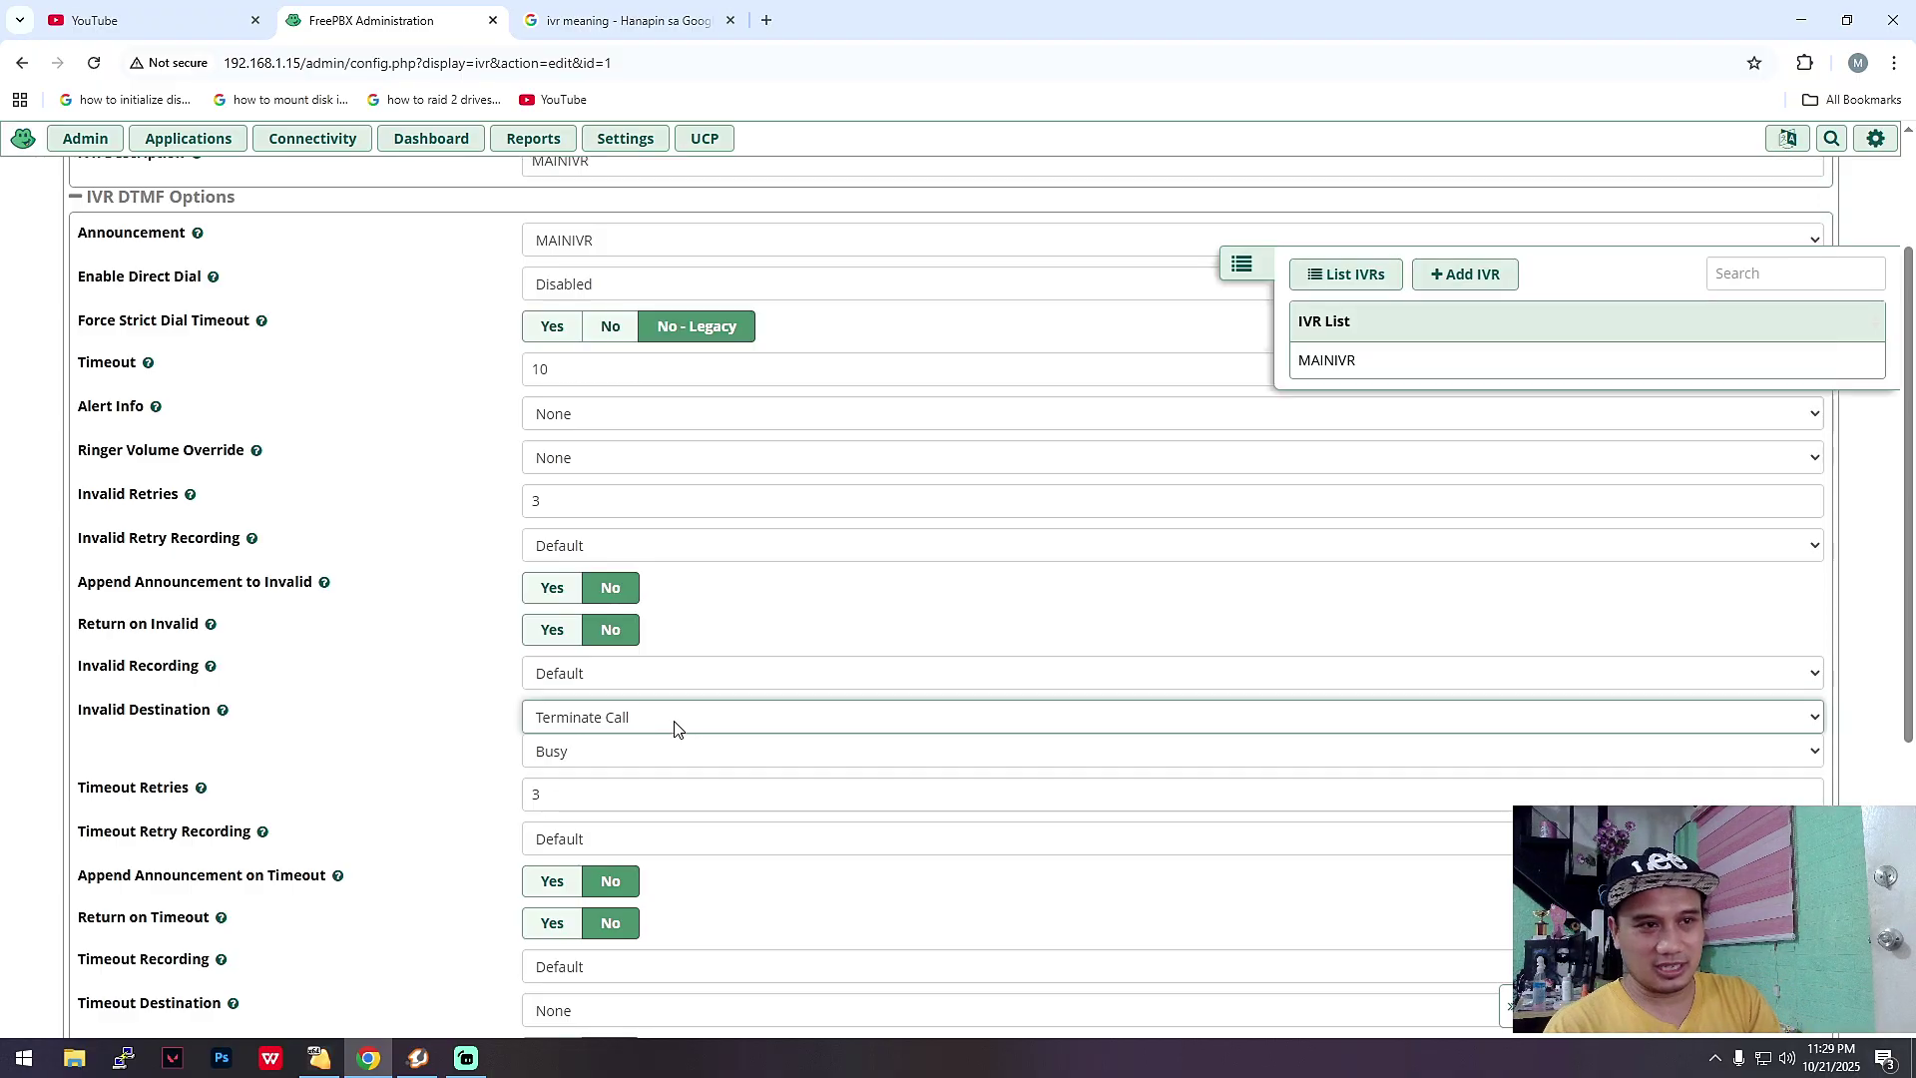
click(674, 719)
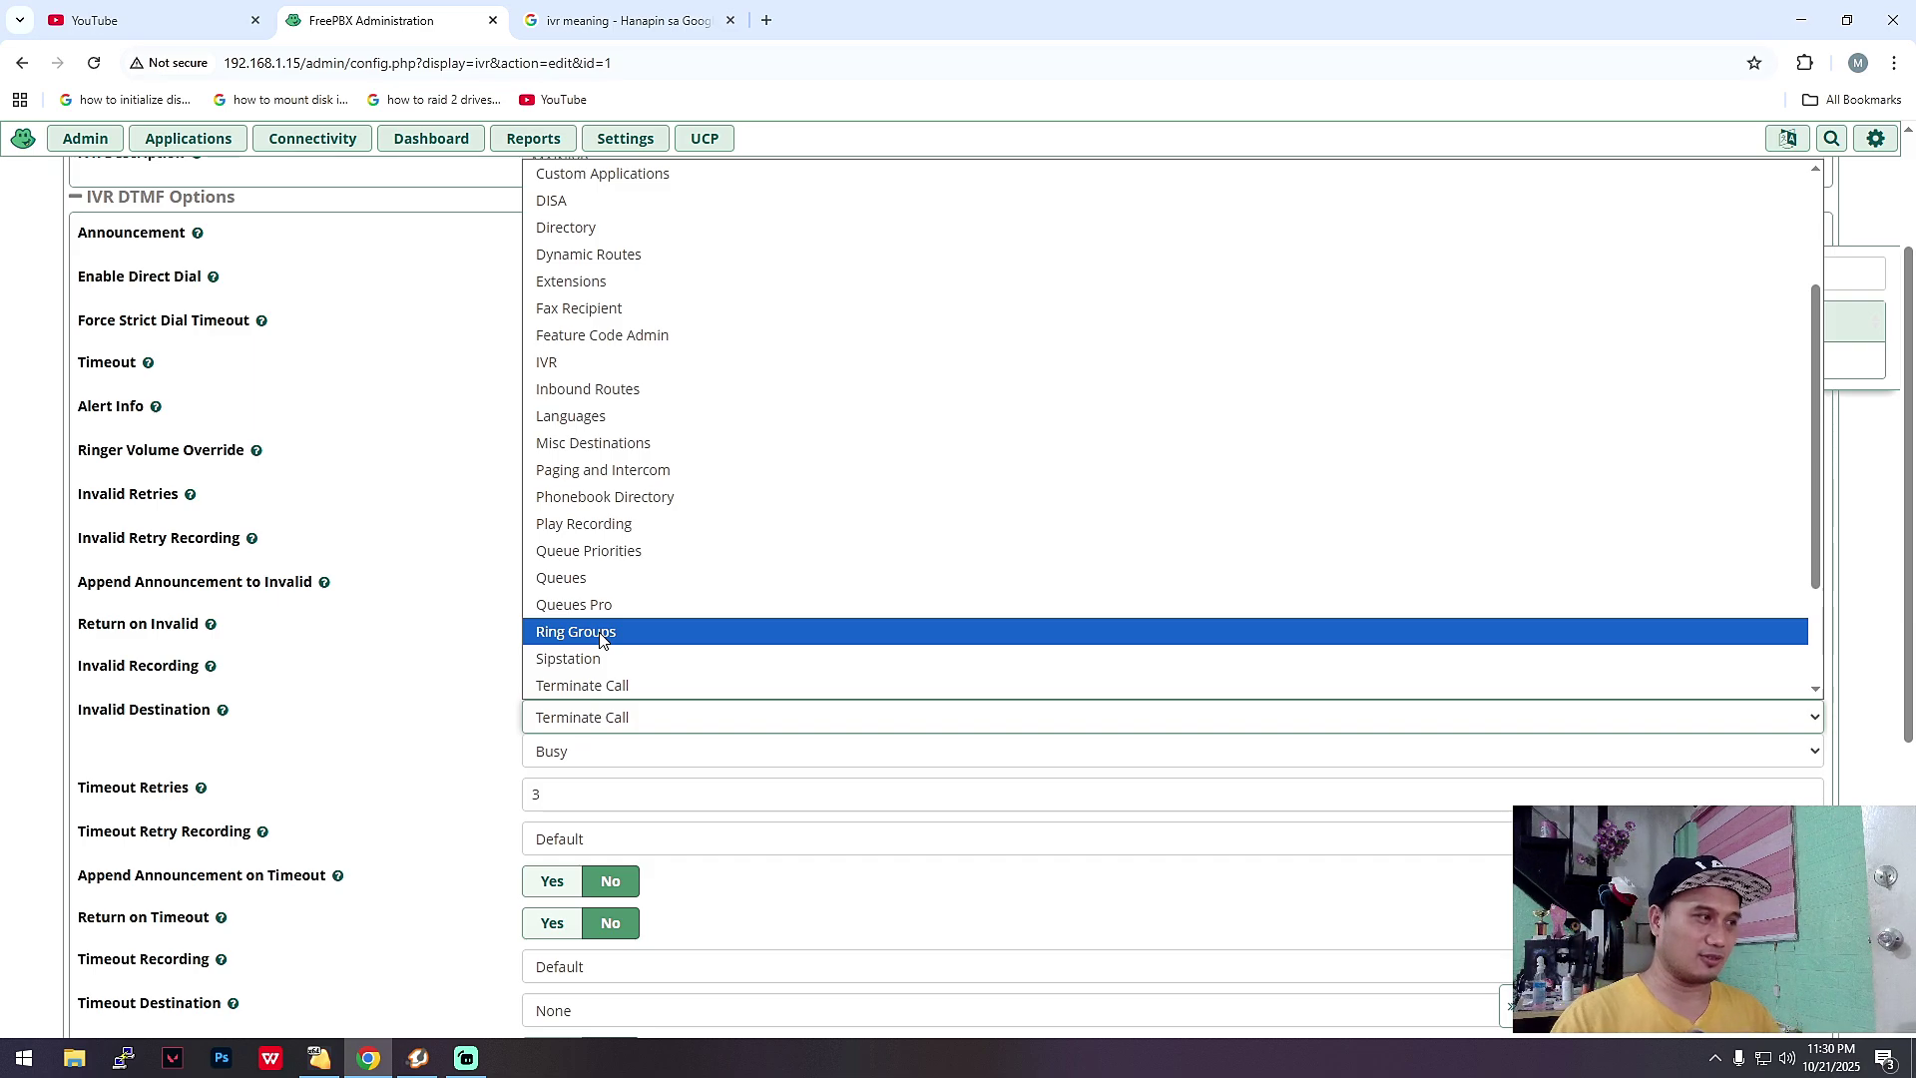
click(421, 607)
Review MAINIVR's timeout options and the digit destinations in the IVR Entries section
scroll(778, 718, down, 1)
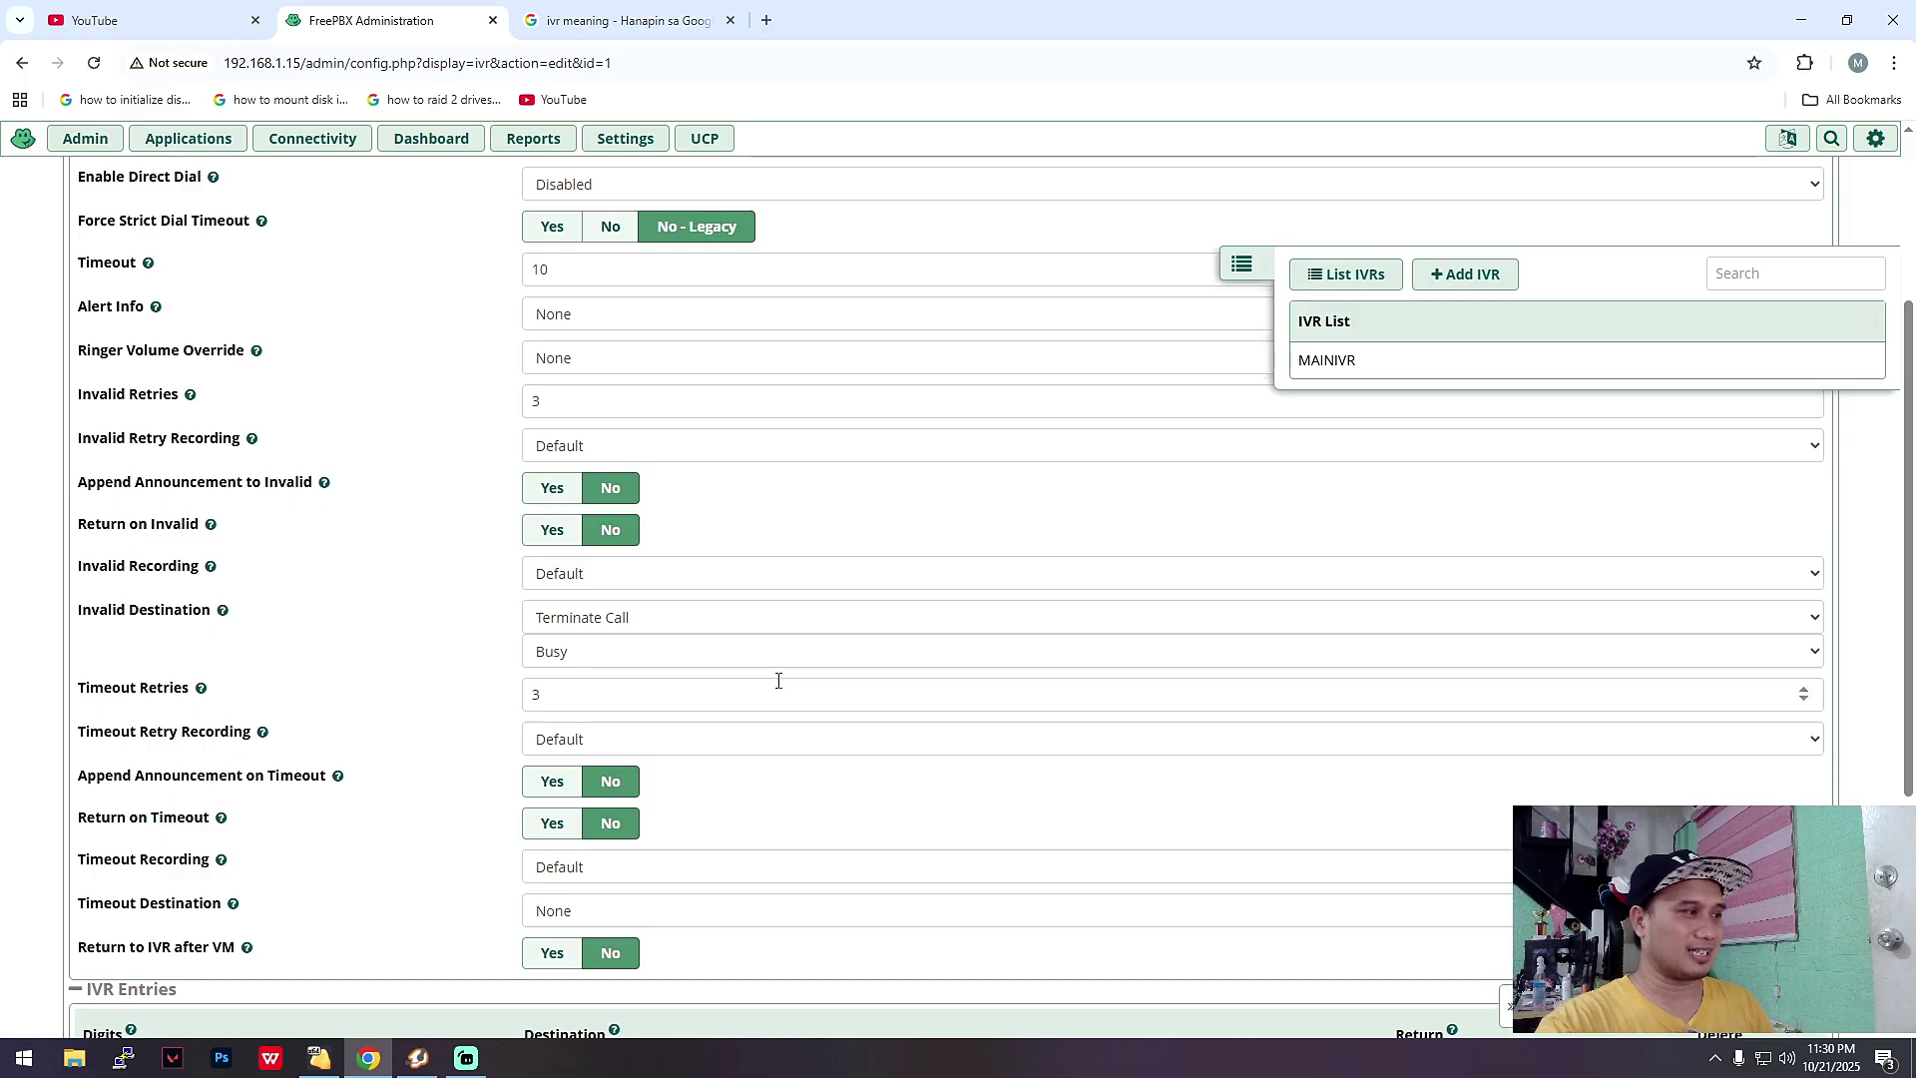
scroll(779, 680, down, 1)
scroll(574, 781, down, 2)
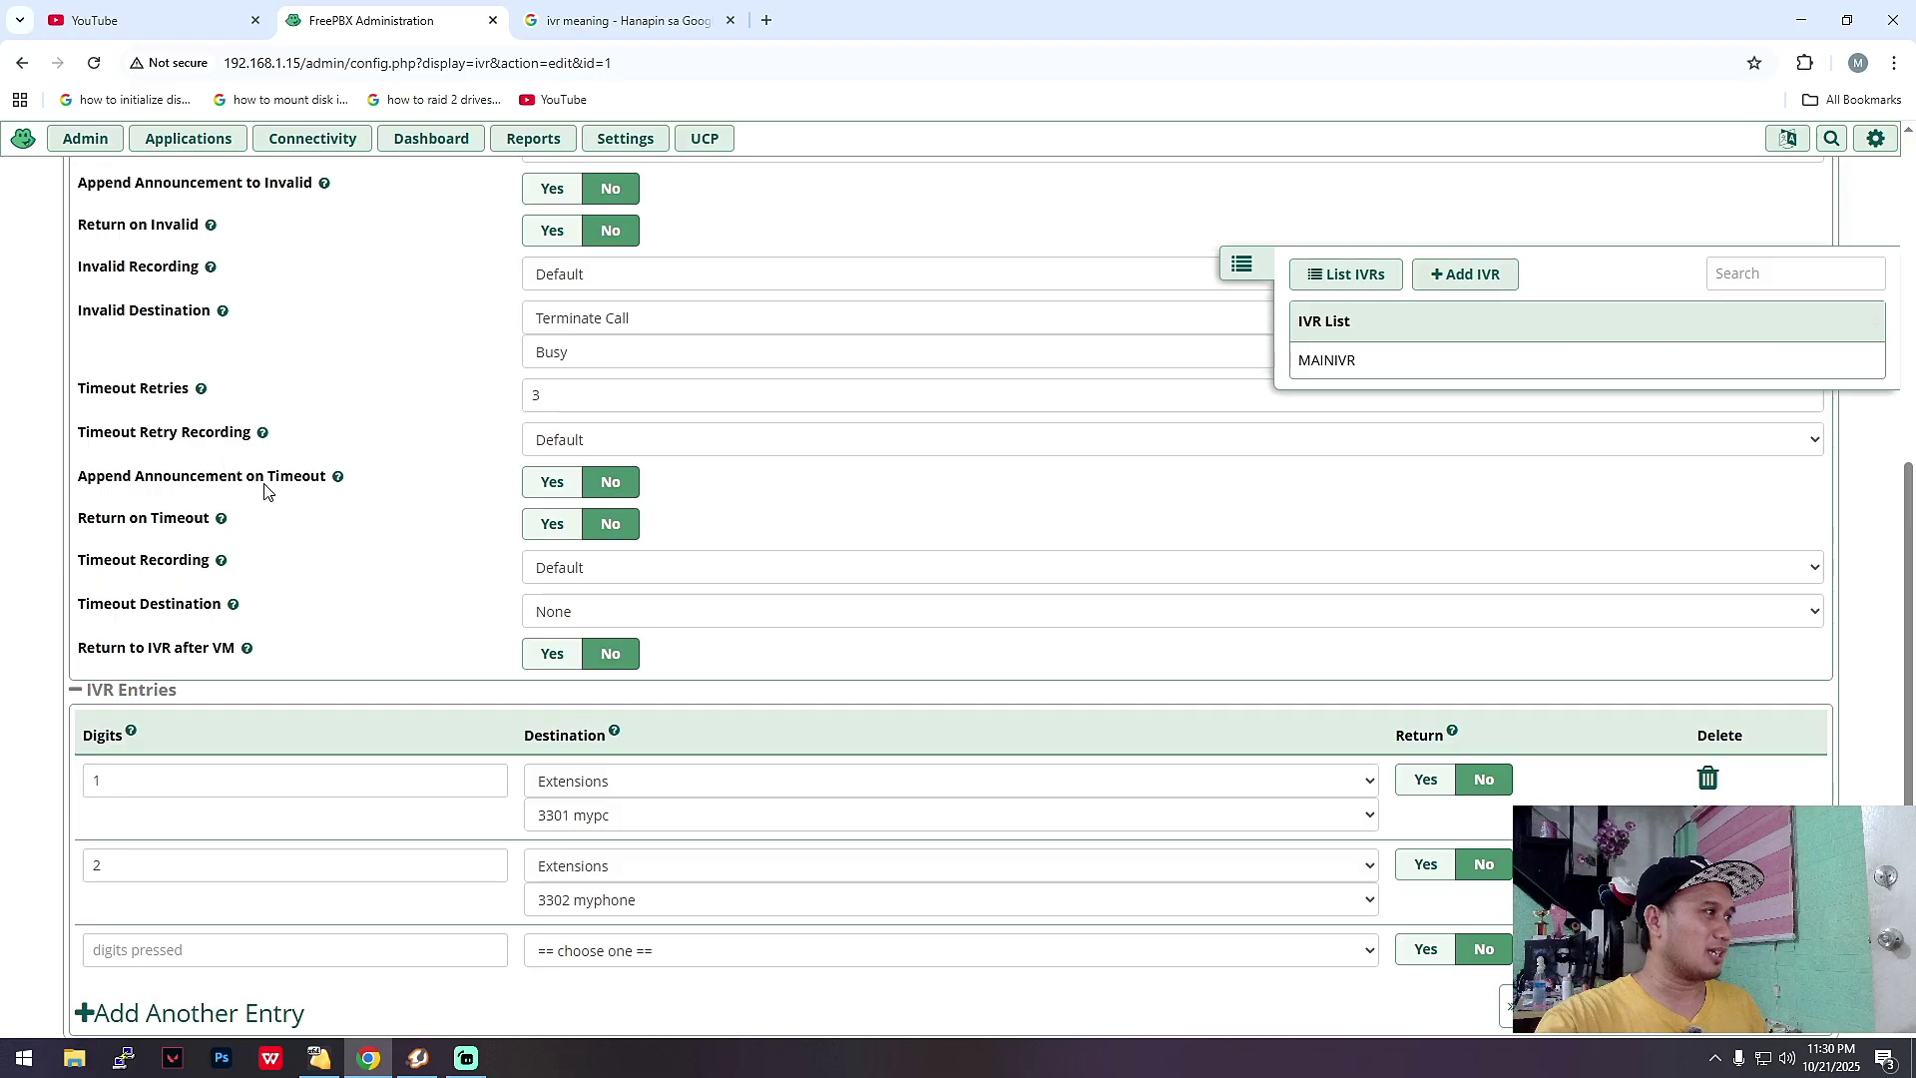
Review MAINIVR's invalid and timeout options and the extension destinations assigned to digits 1 and 2
scroll(694, 630, up, 3)
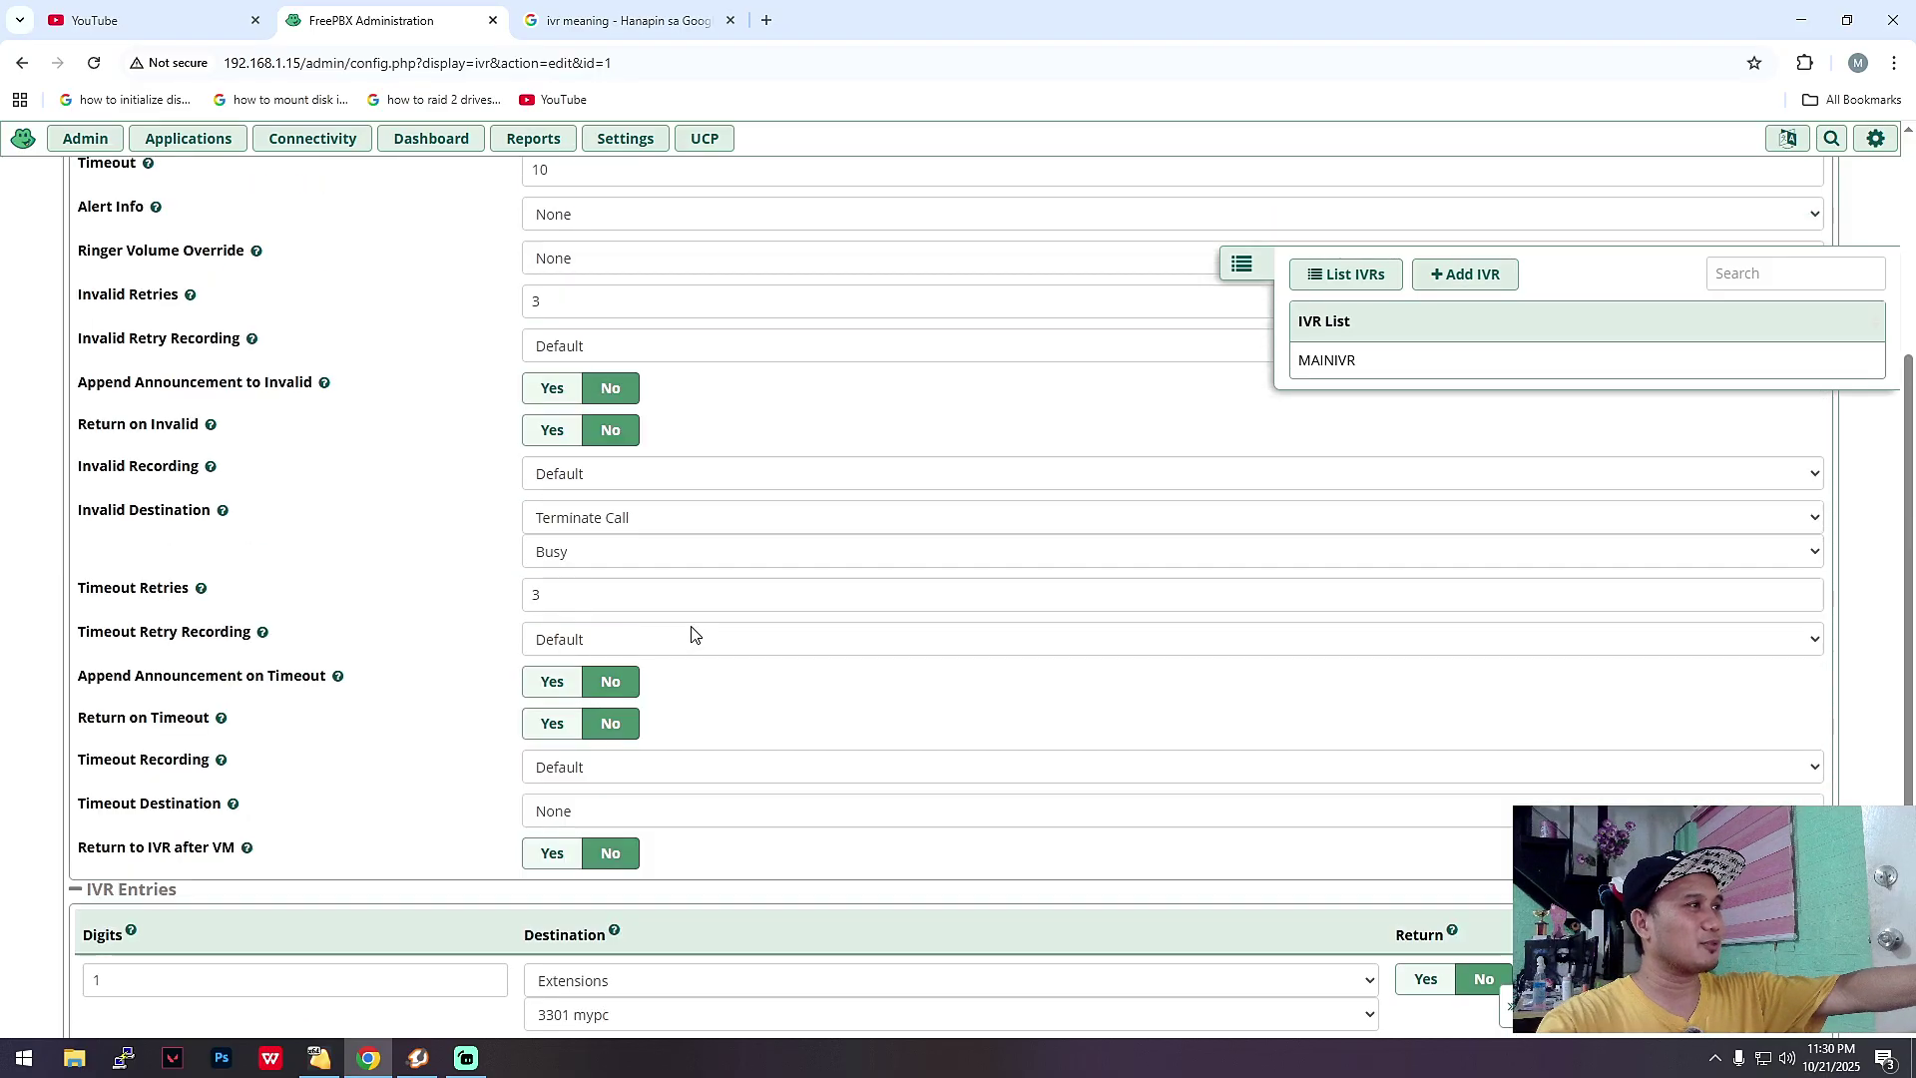
scroll(694, 631, up, 1)
scroll(693, 627, down, 1)
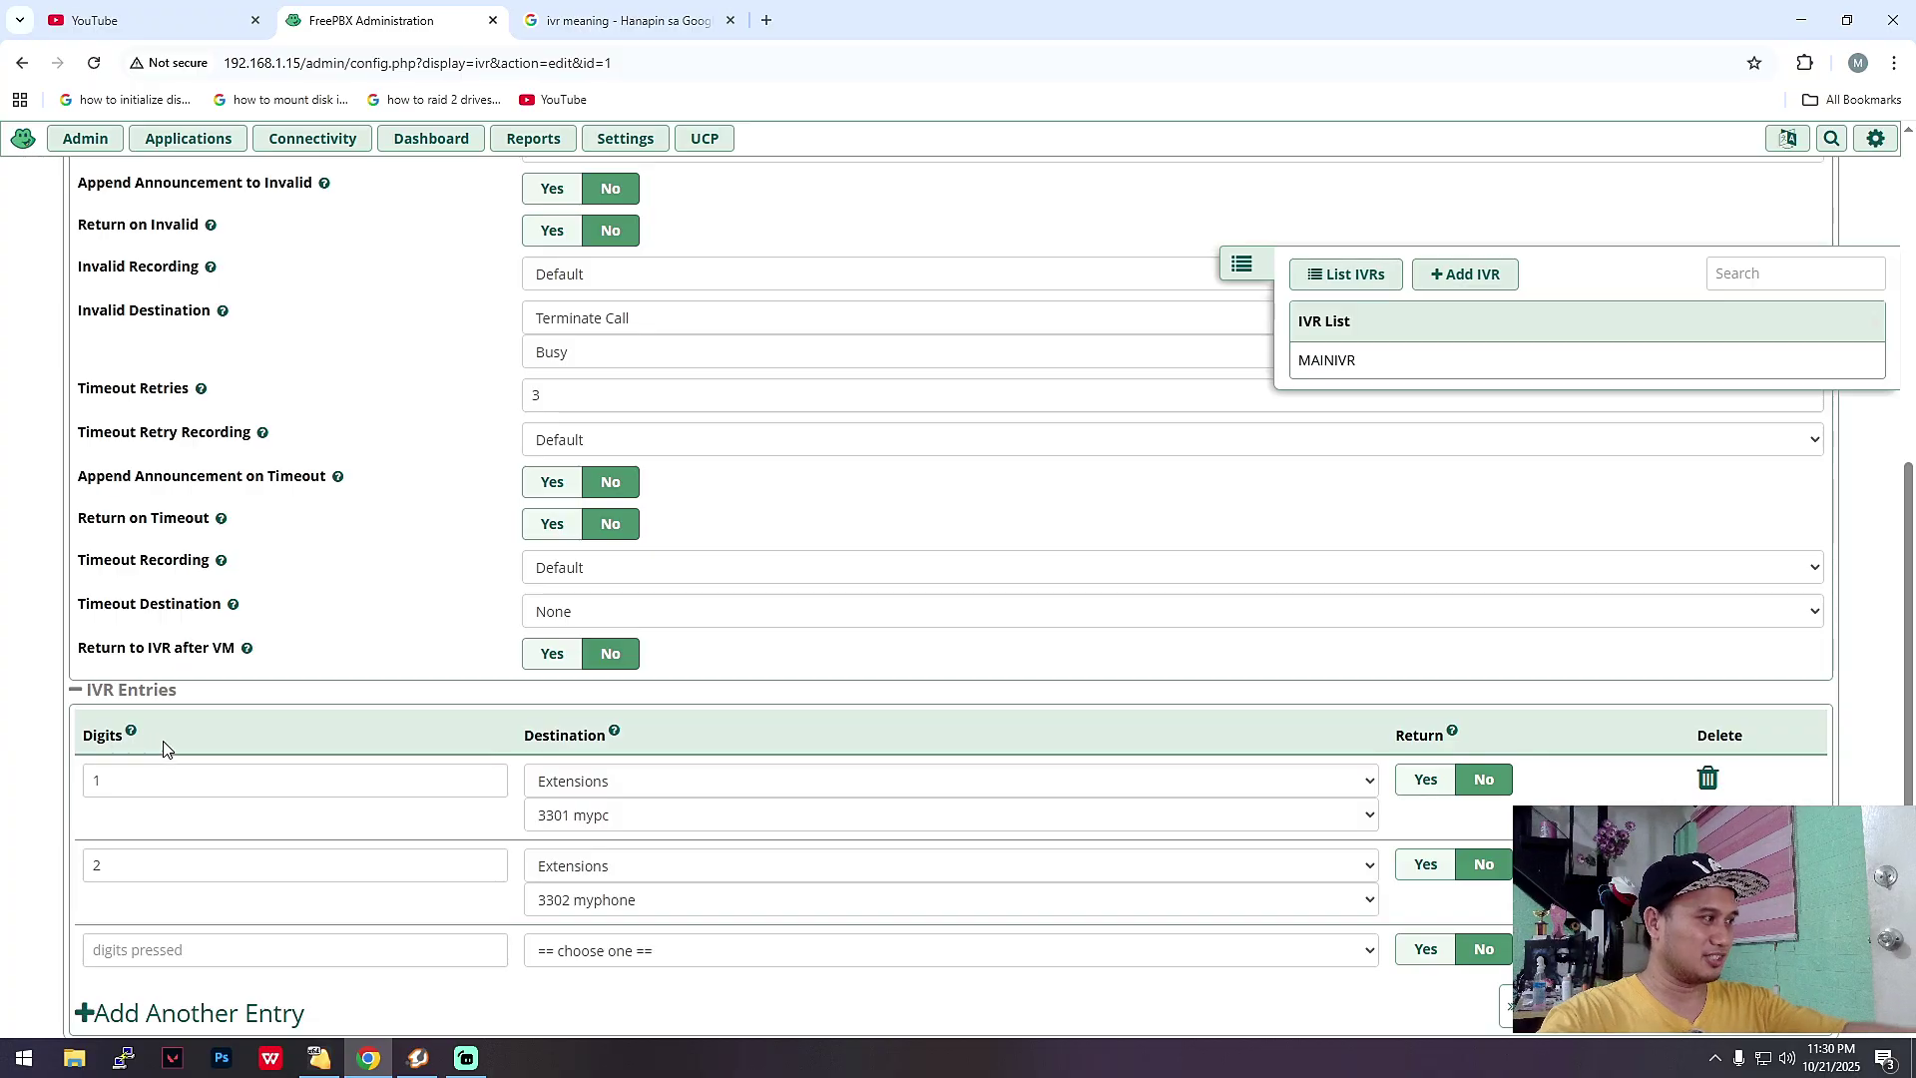
scroll(165, 743, down, 1)
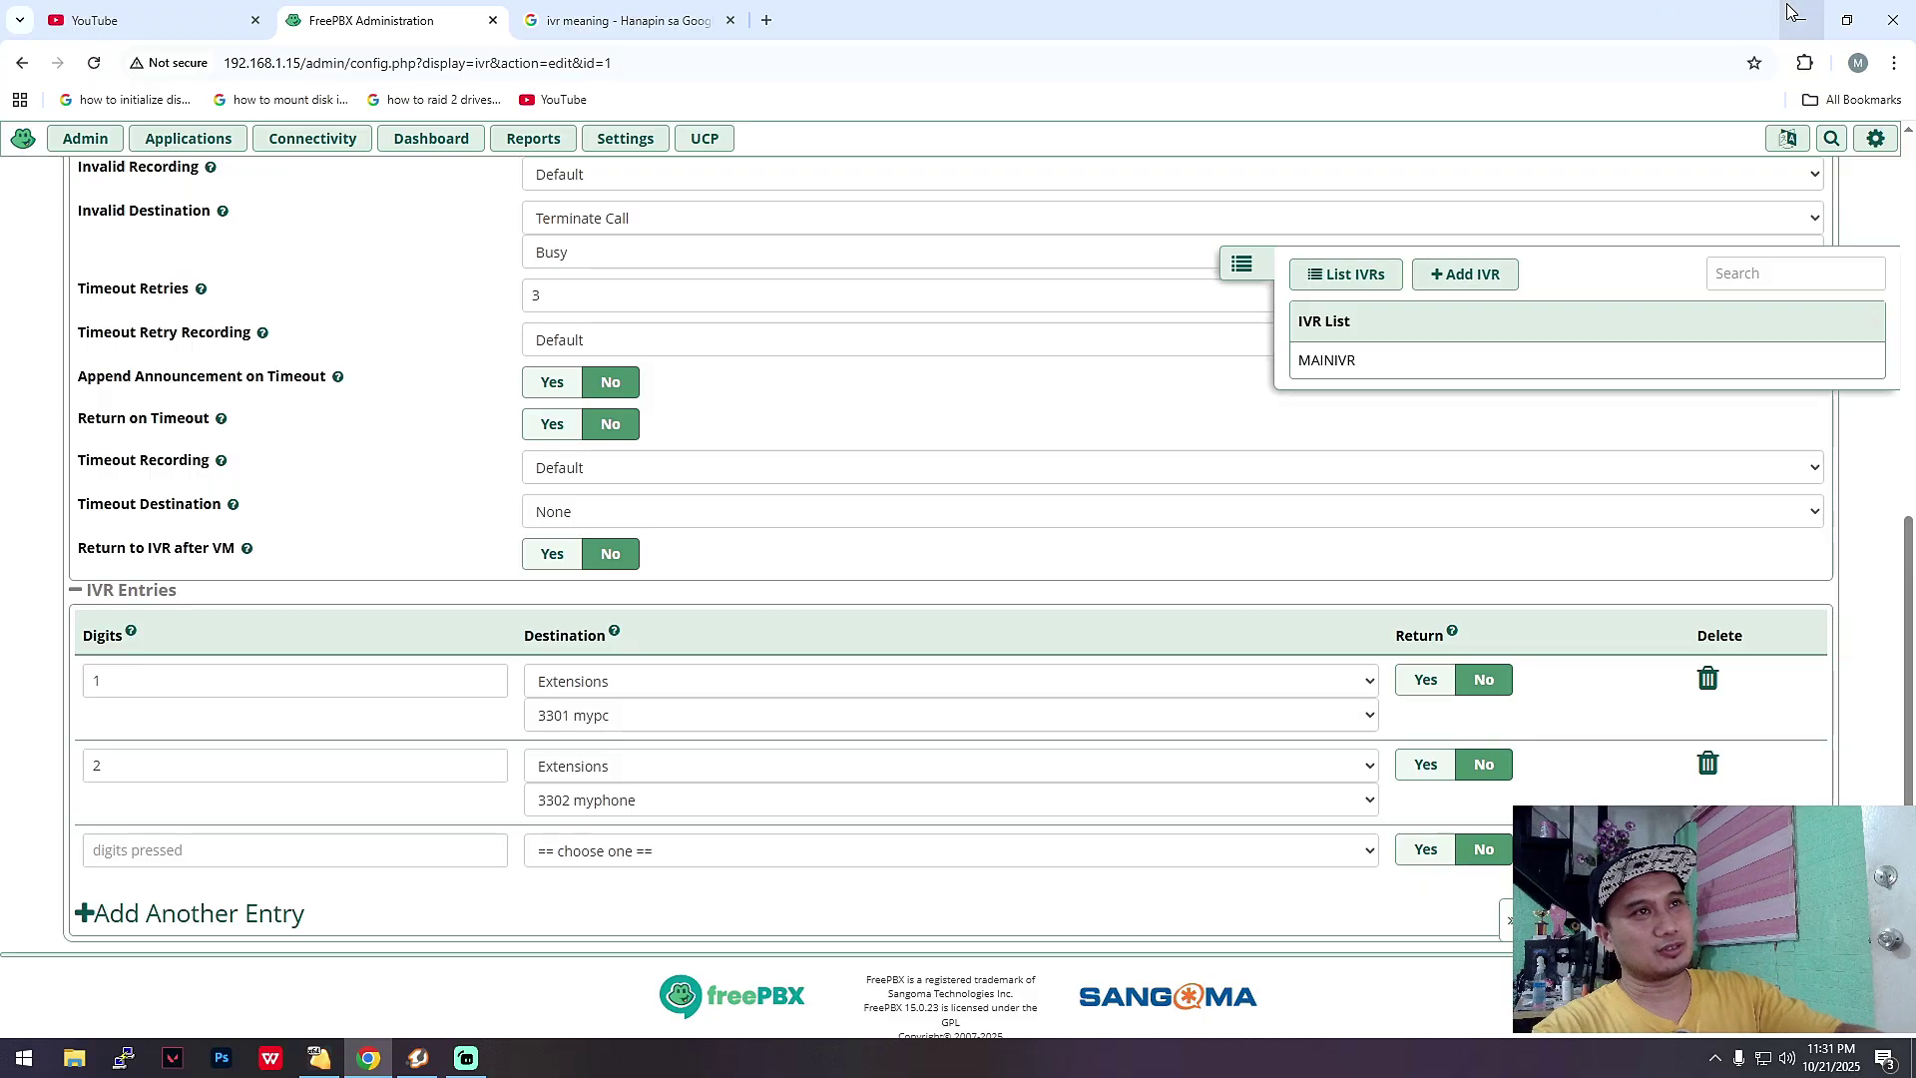
Switch to the Zoiper5 softphone to check its registered account, and return to the MAINIVR page in the browser
key(super+d)
click(417, 1058)
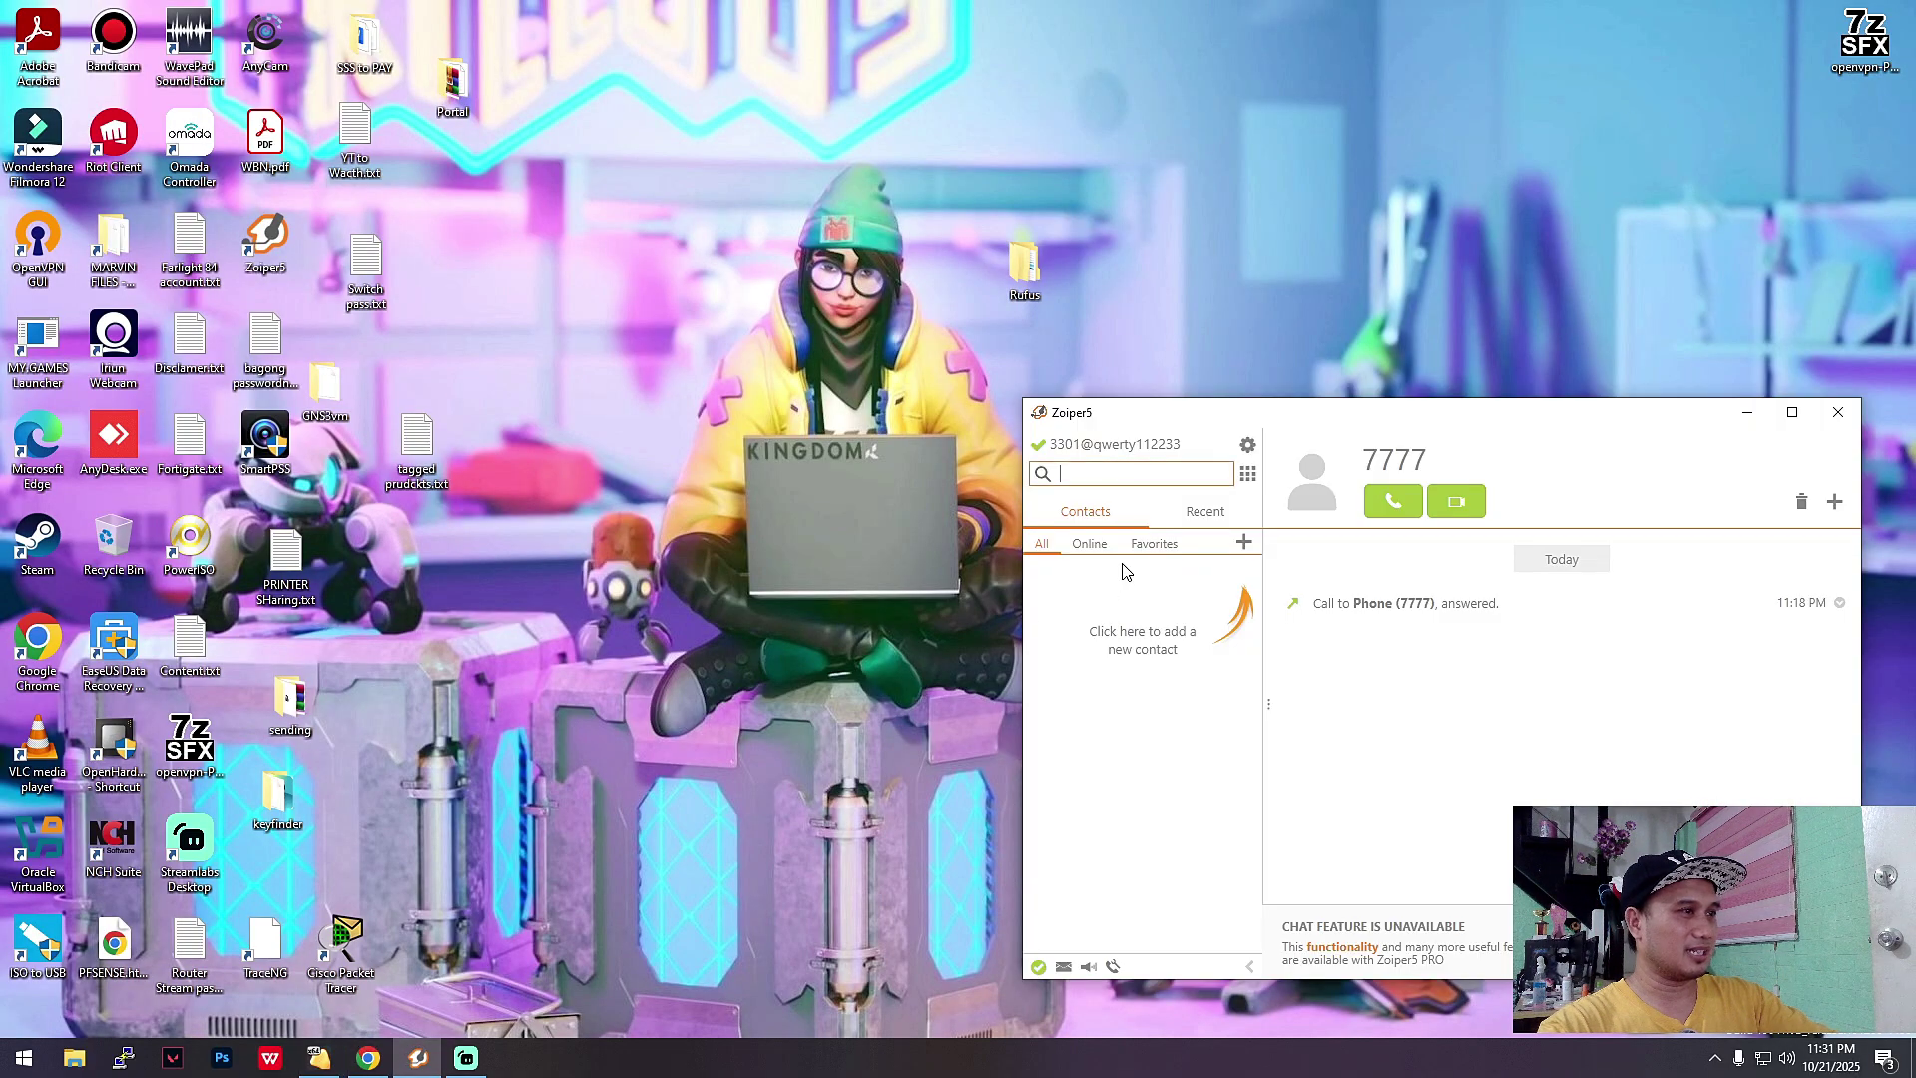
click(368, 1058)
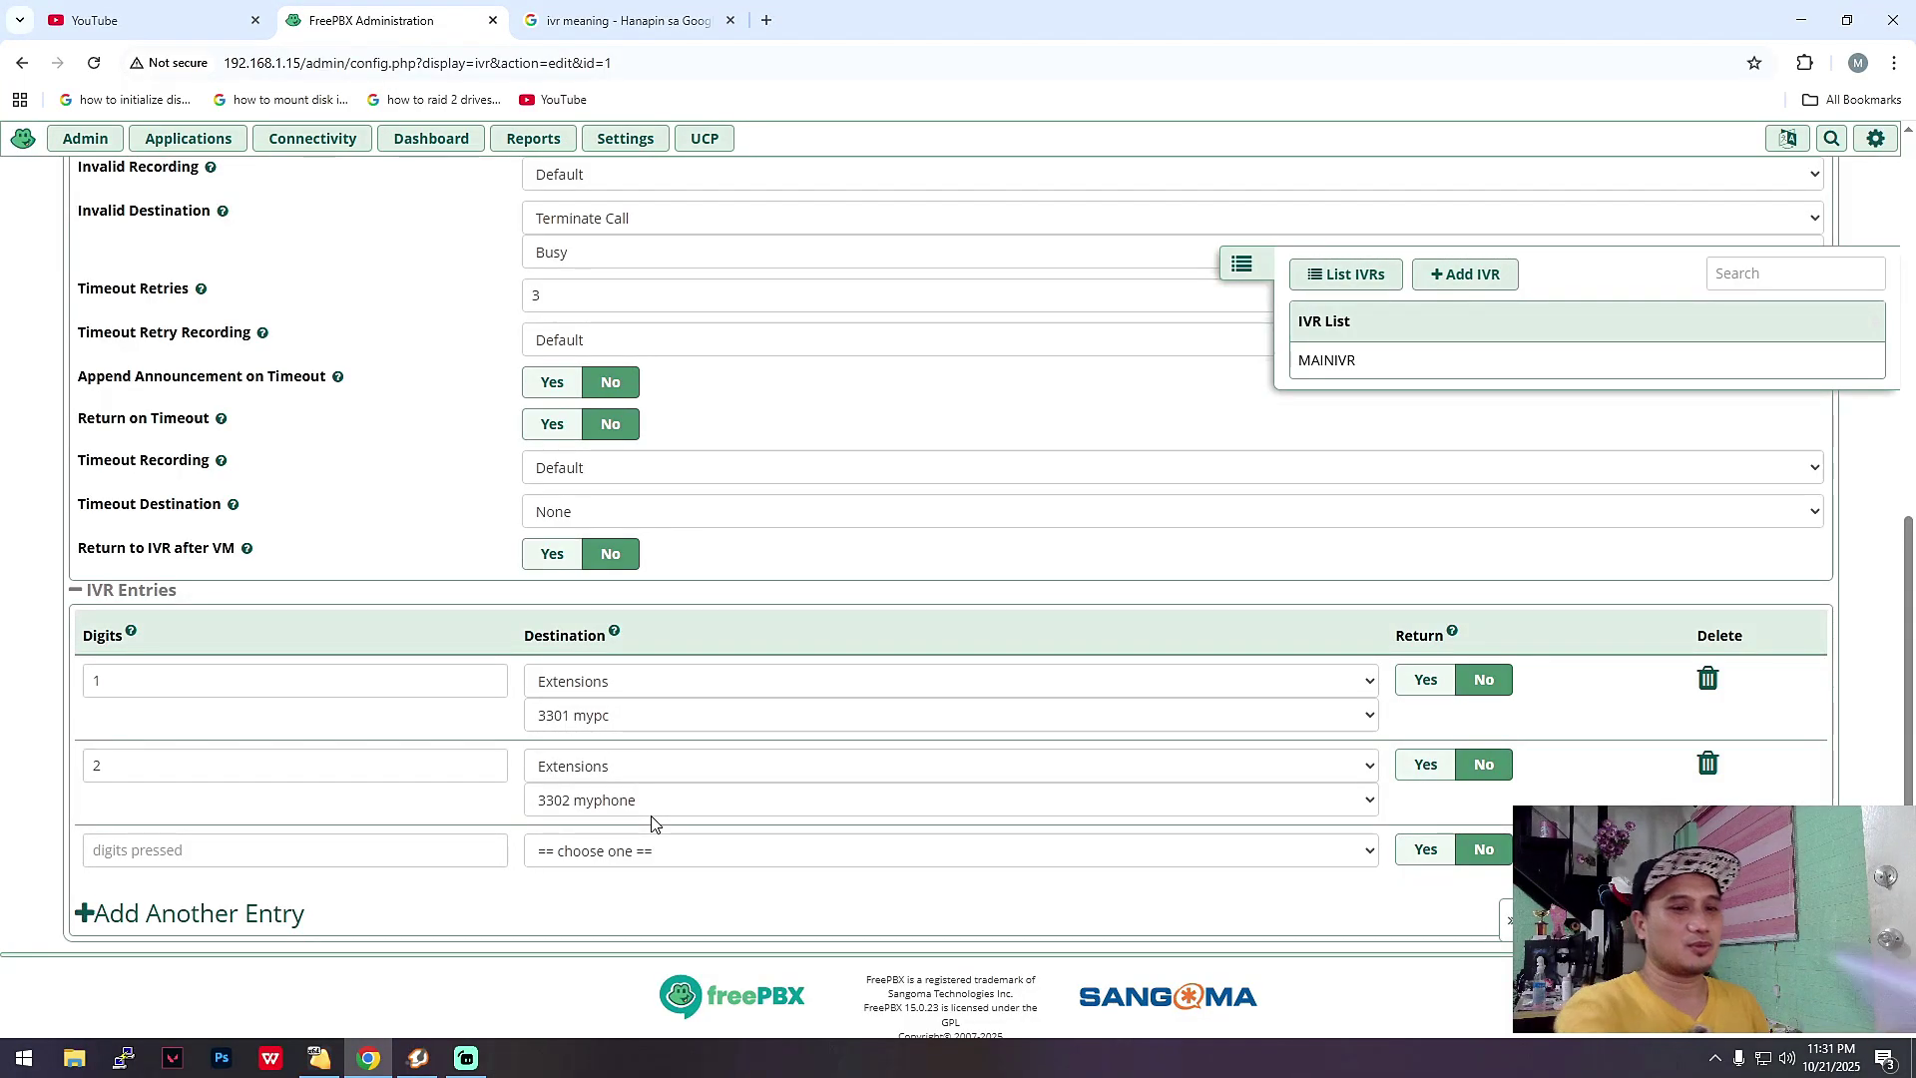
click(466, 1060)
click(466, 1060)
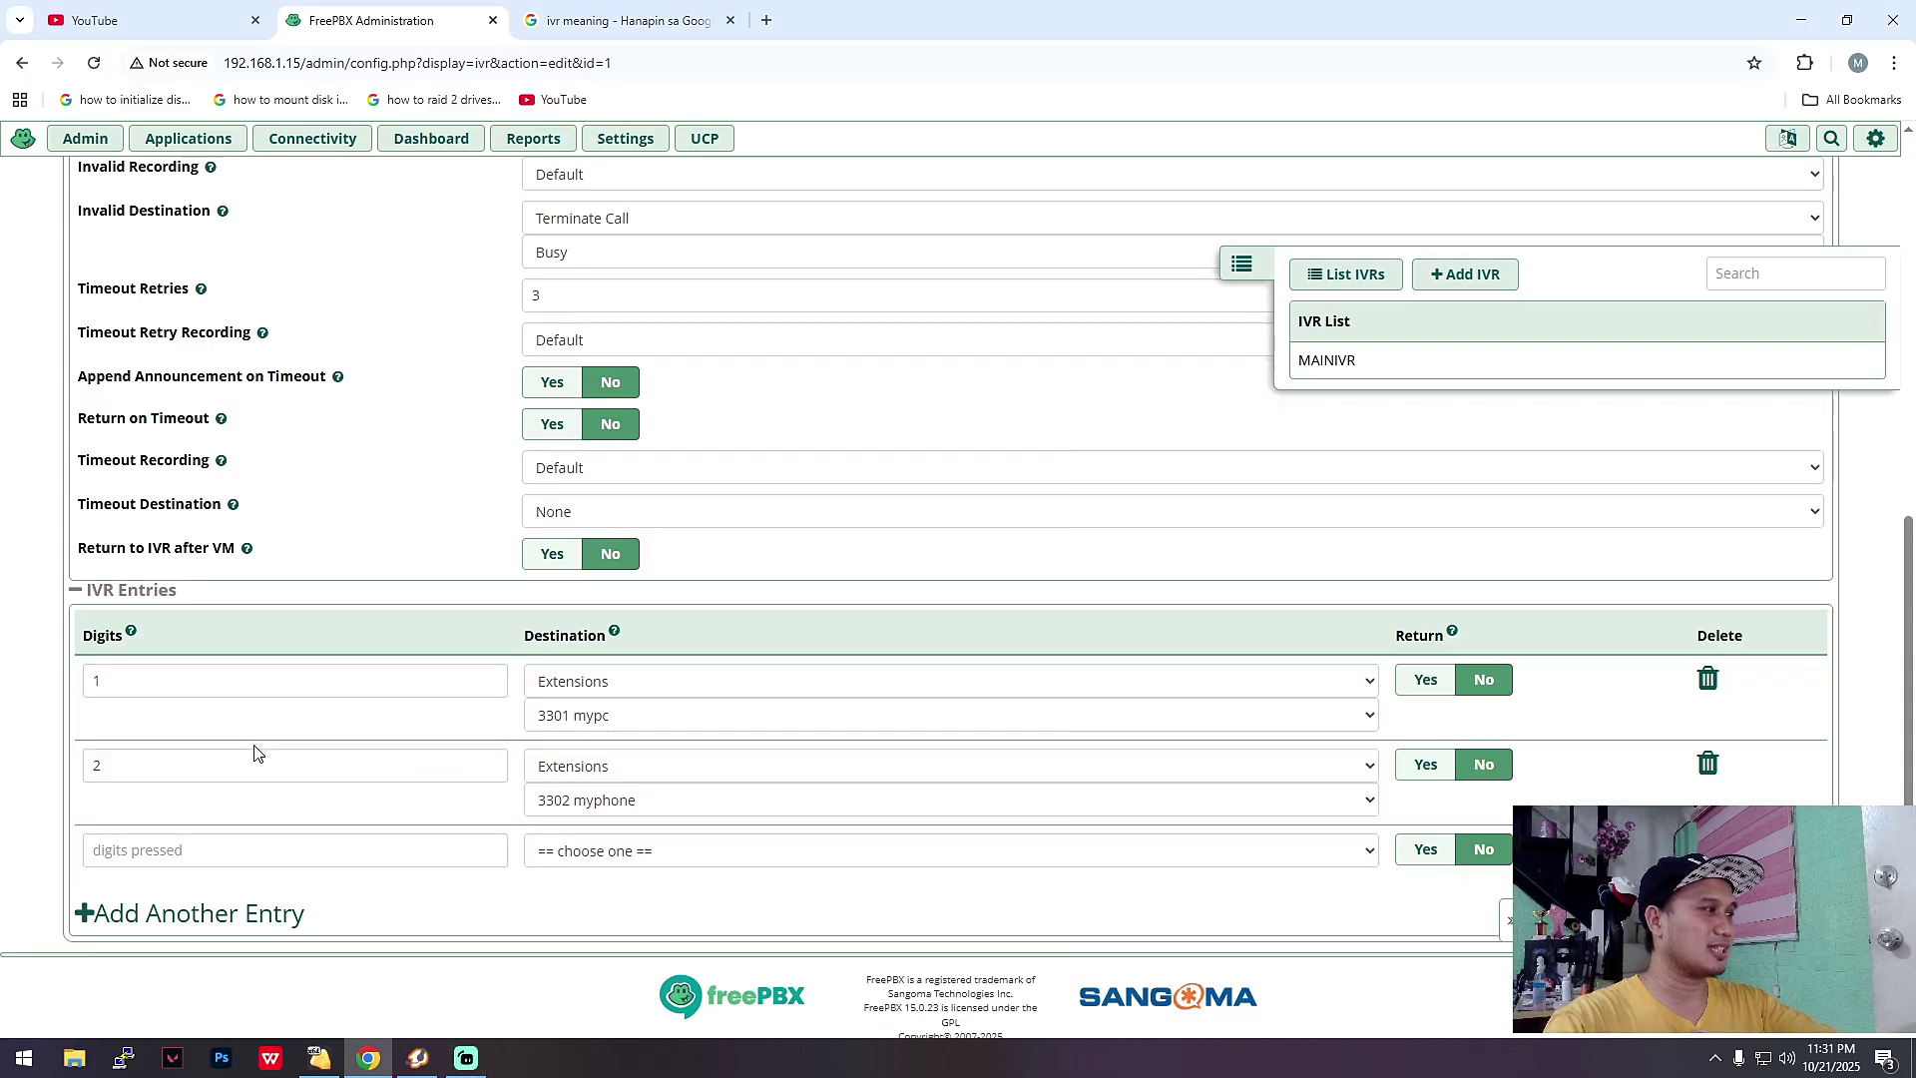
Check the destination types offered for digit 1 in the IVR Entries section, keeping Extensions selected
scroll(205, 873, down, 1)
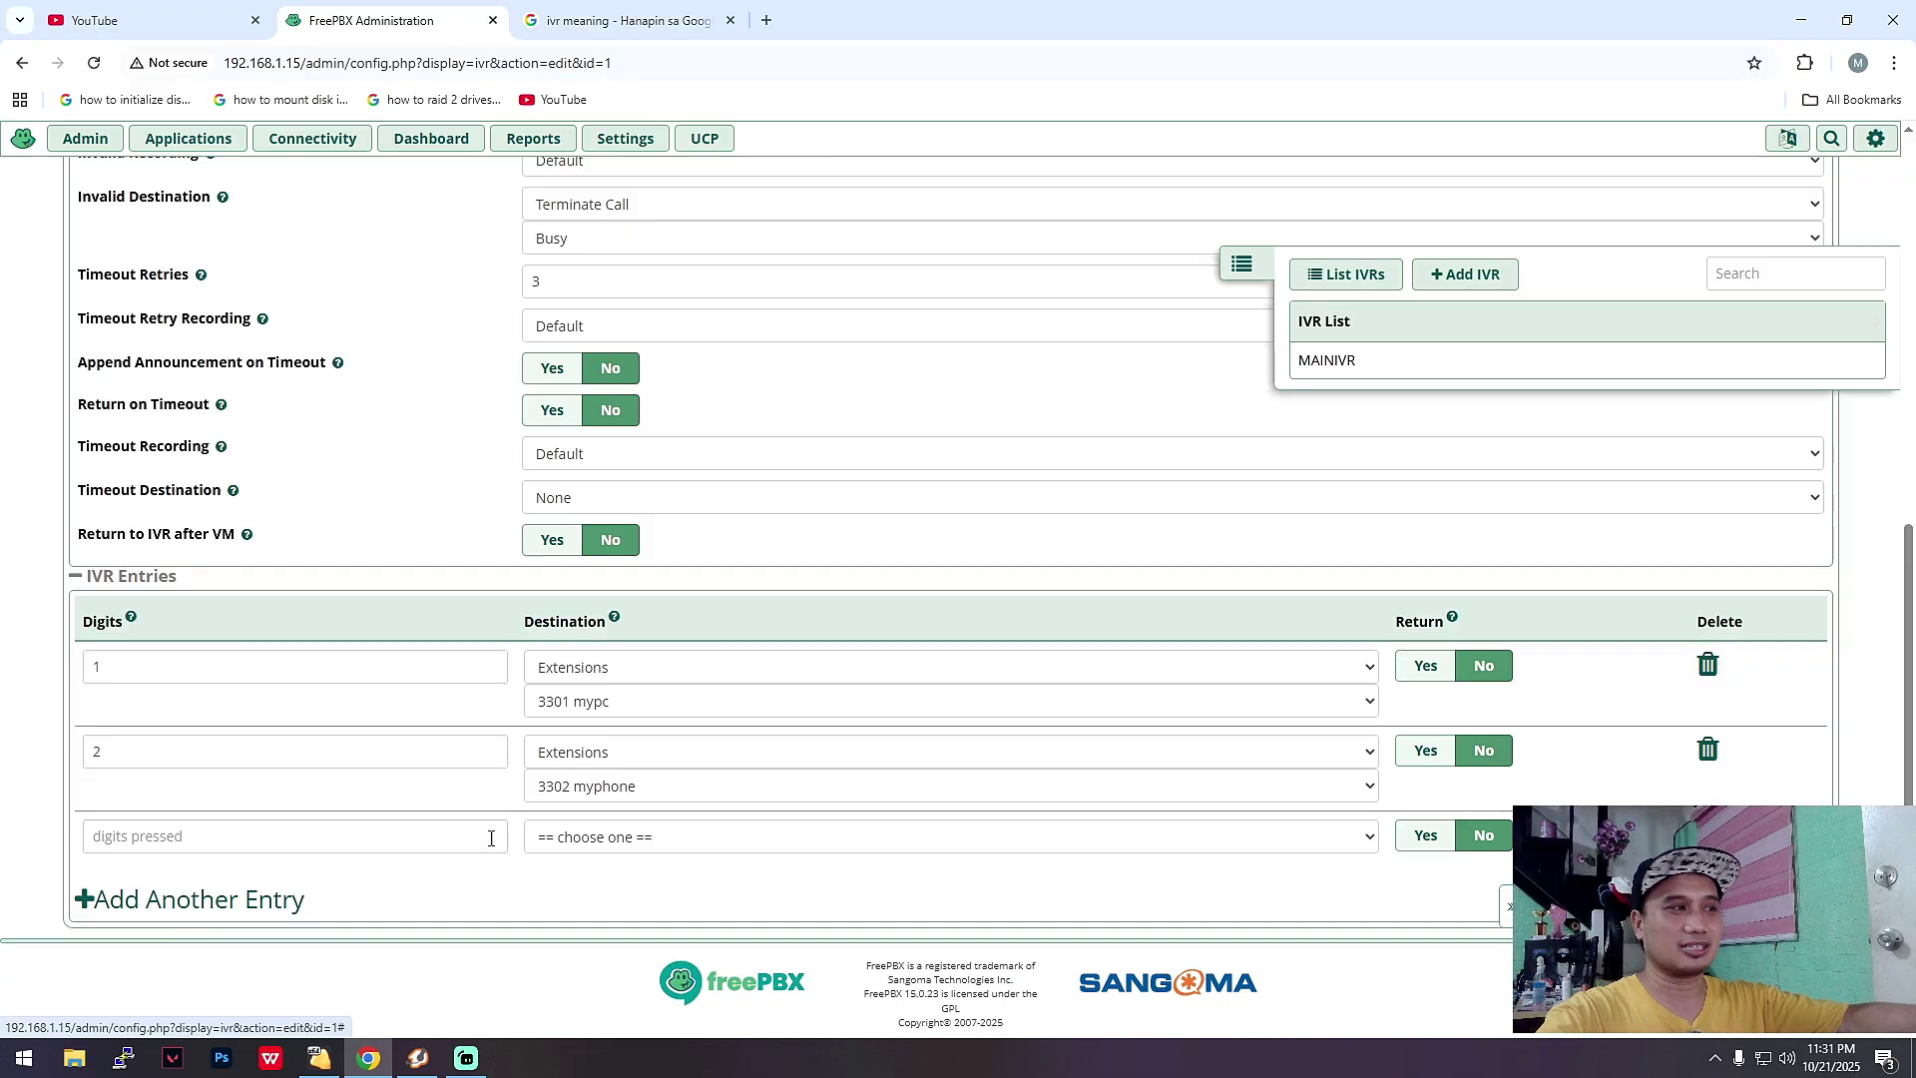
click(1368, 668)
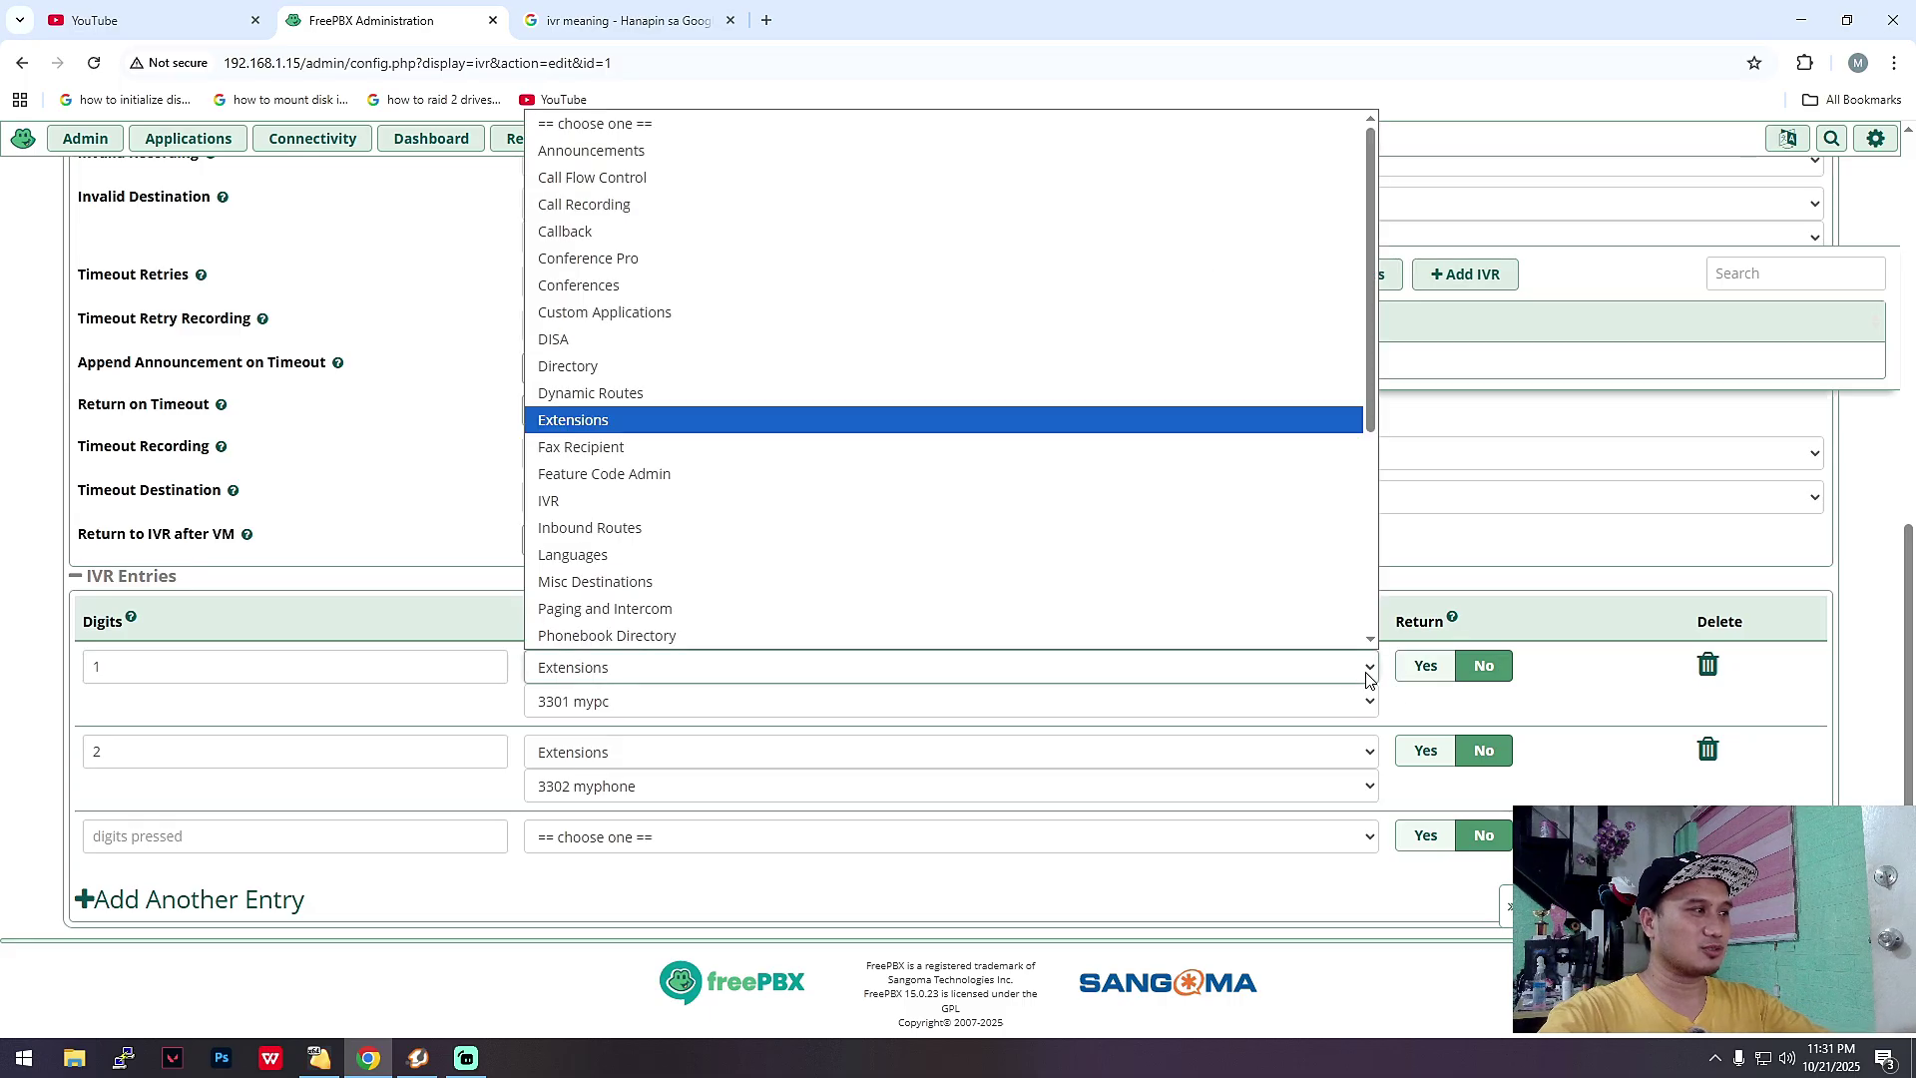
click(588, 420)
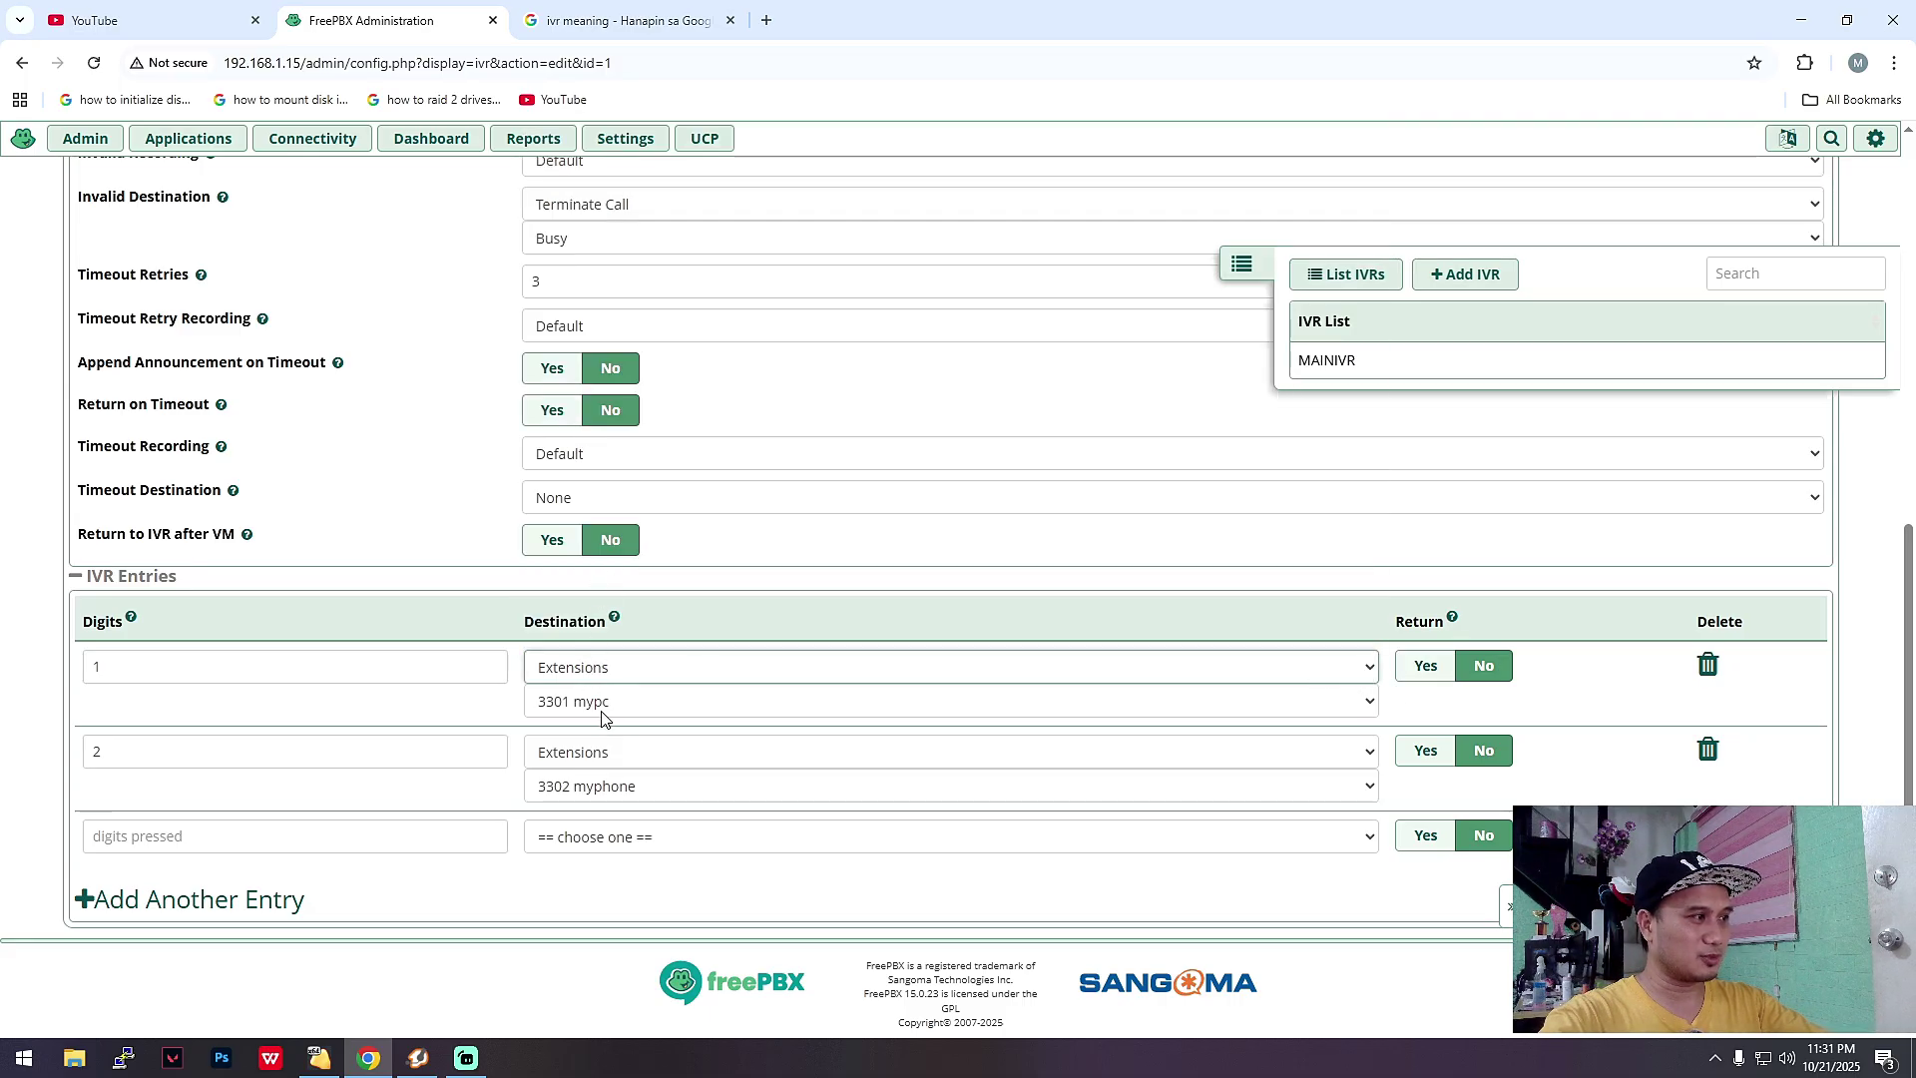
click(1371, 672)
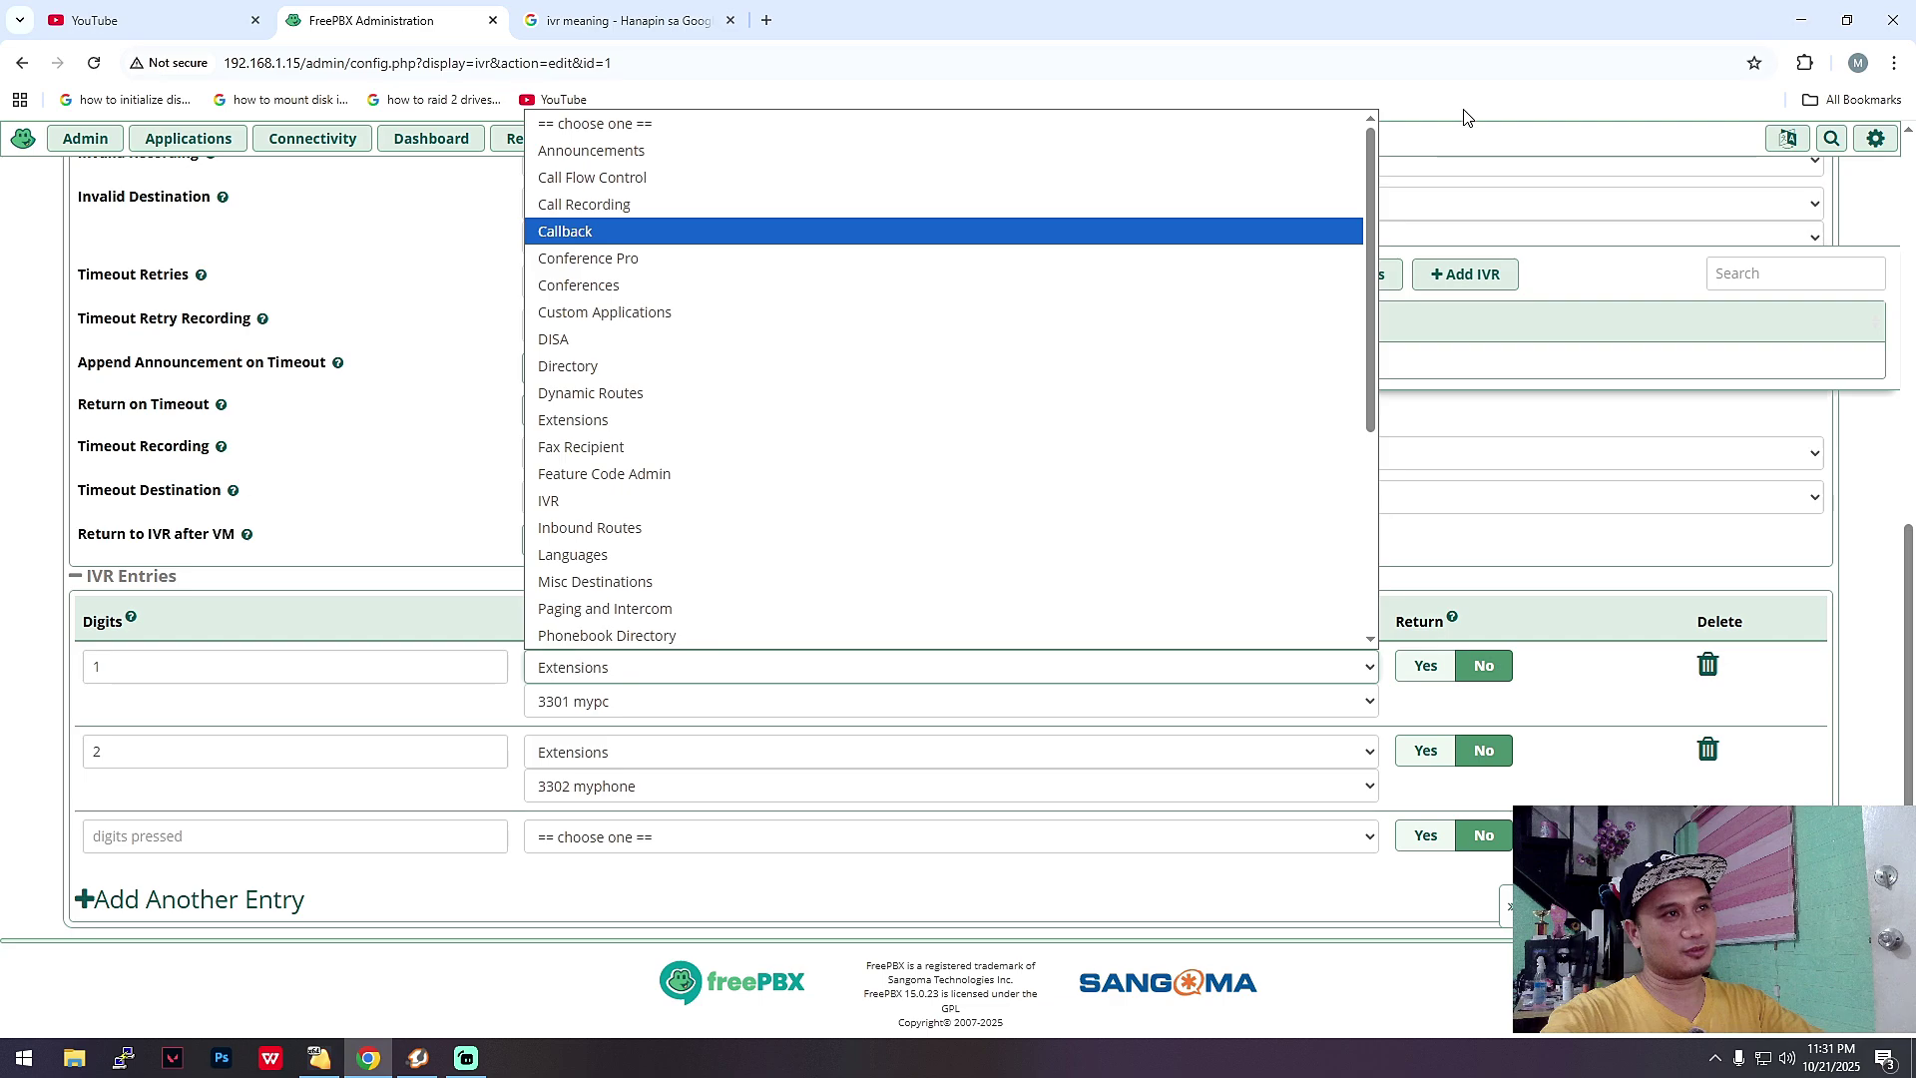
click(1487, 88)
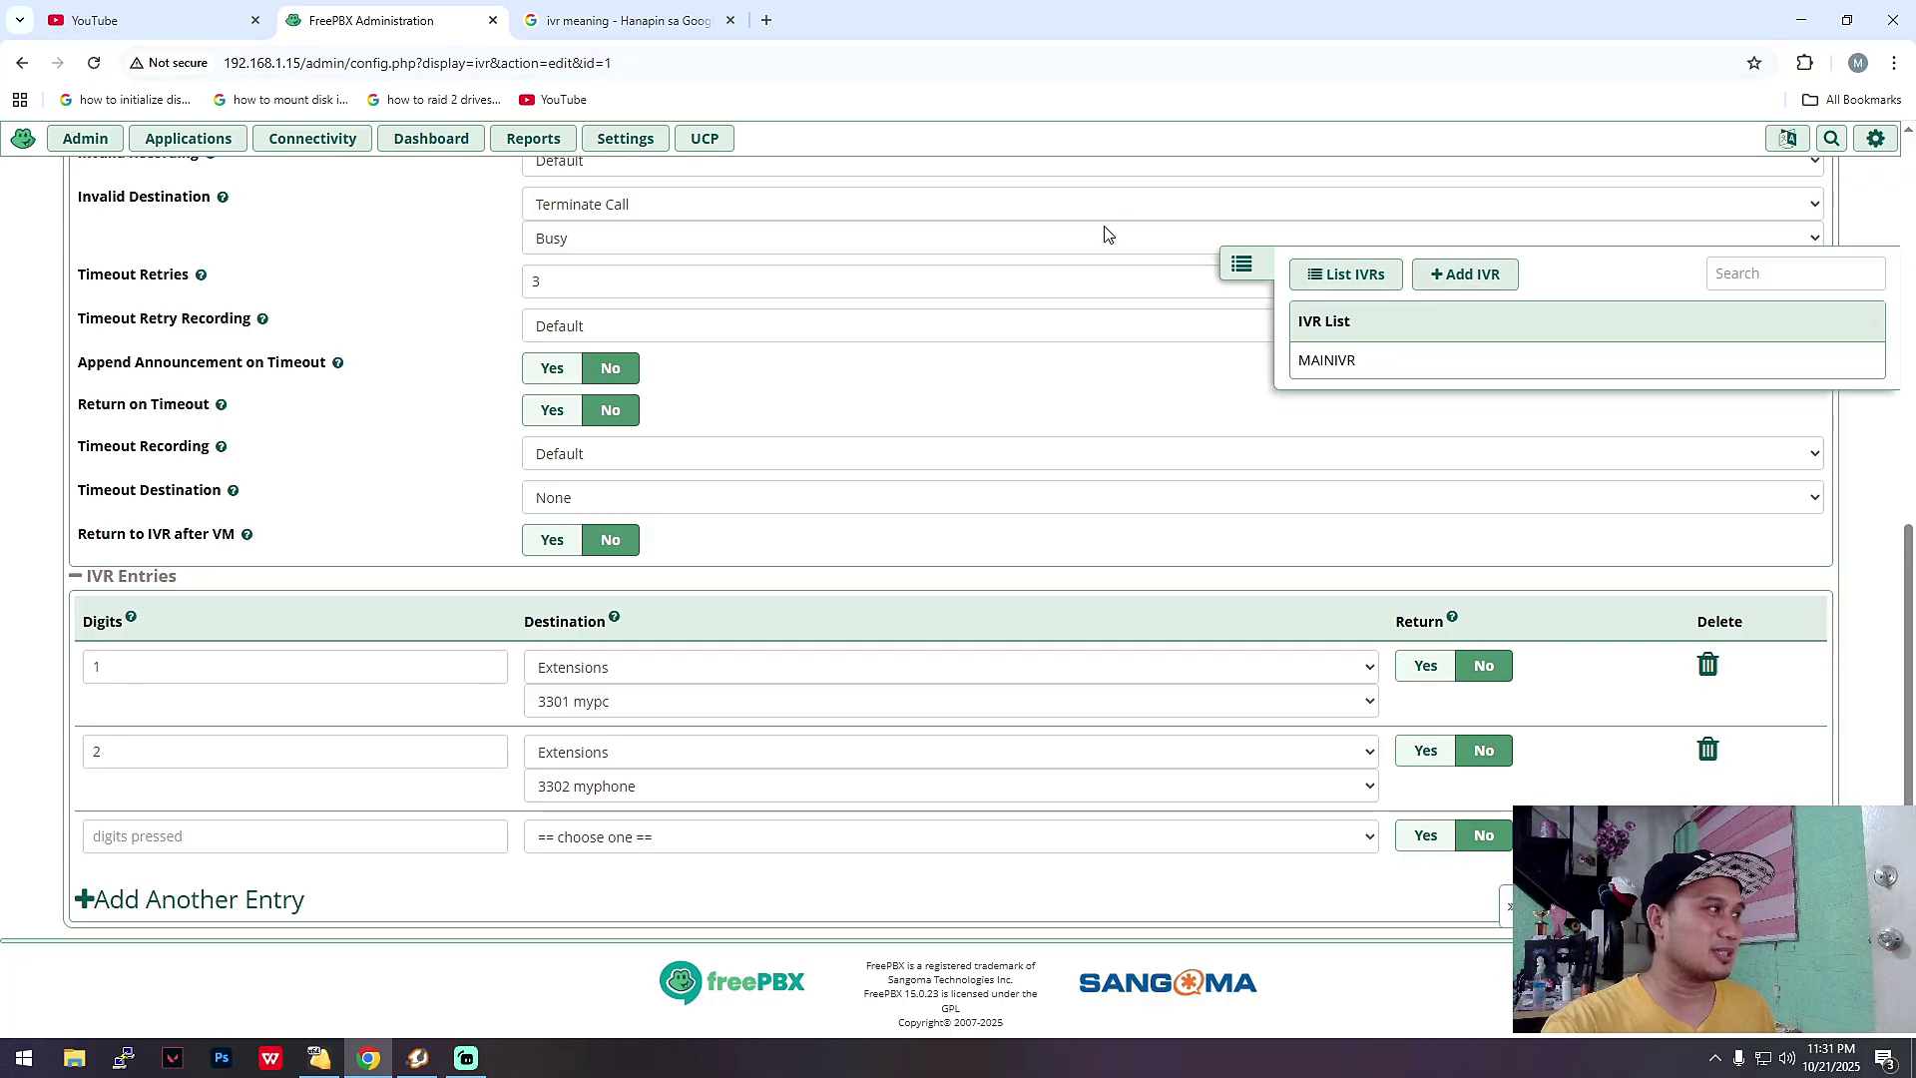
Read the help for Return to IVR after VM and review MAINIVR's settings from the general options to the digit entries
mouse_move(249, 544)
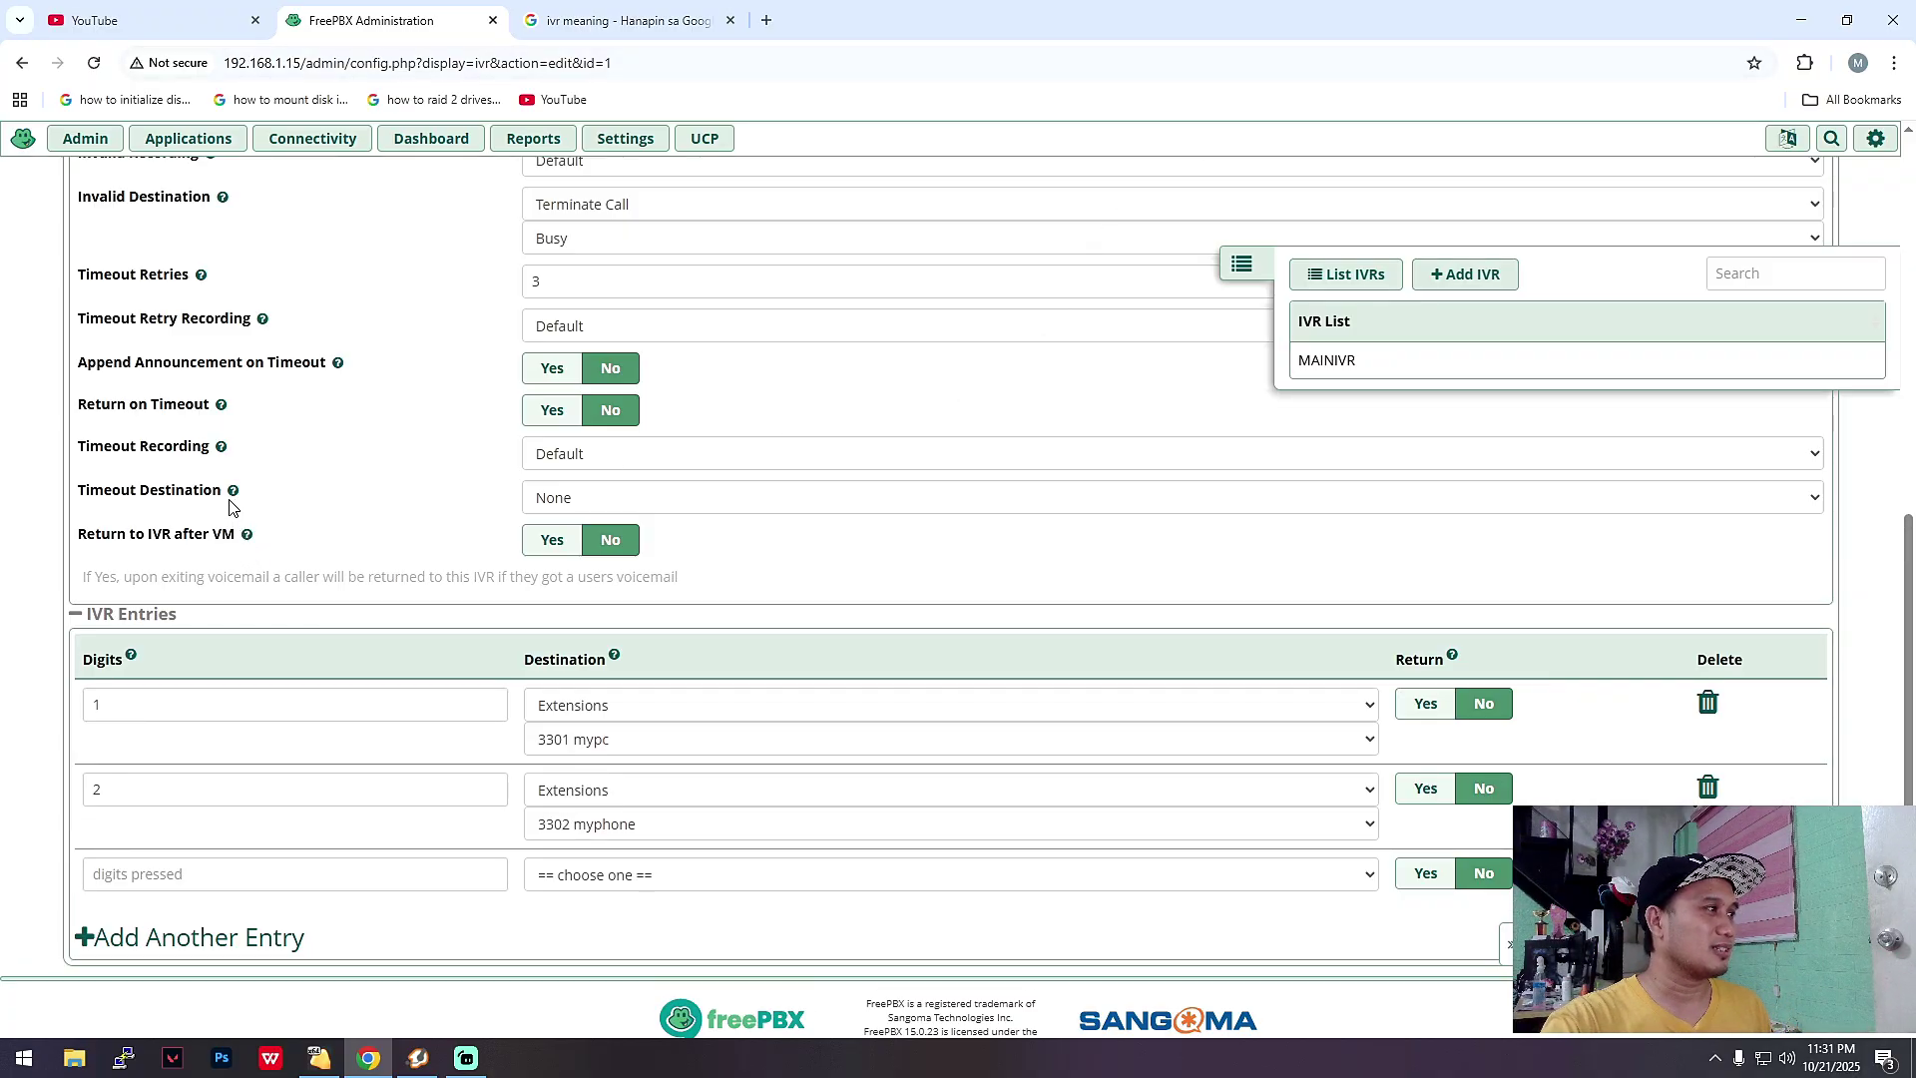
scroll(1198, 344, up, 4)
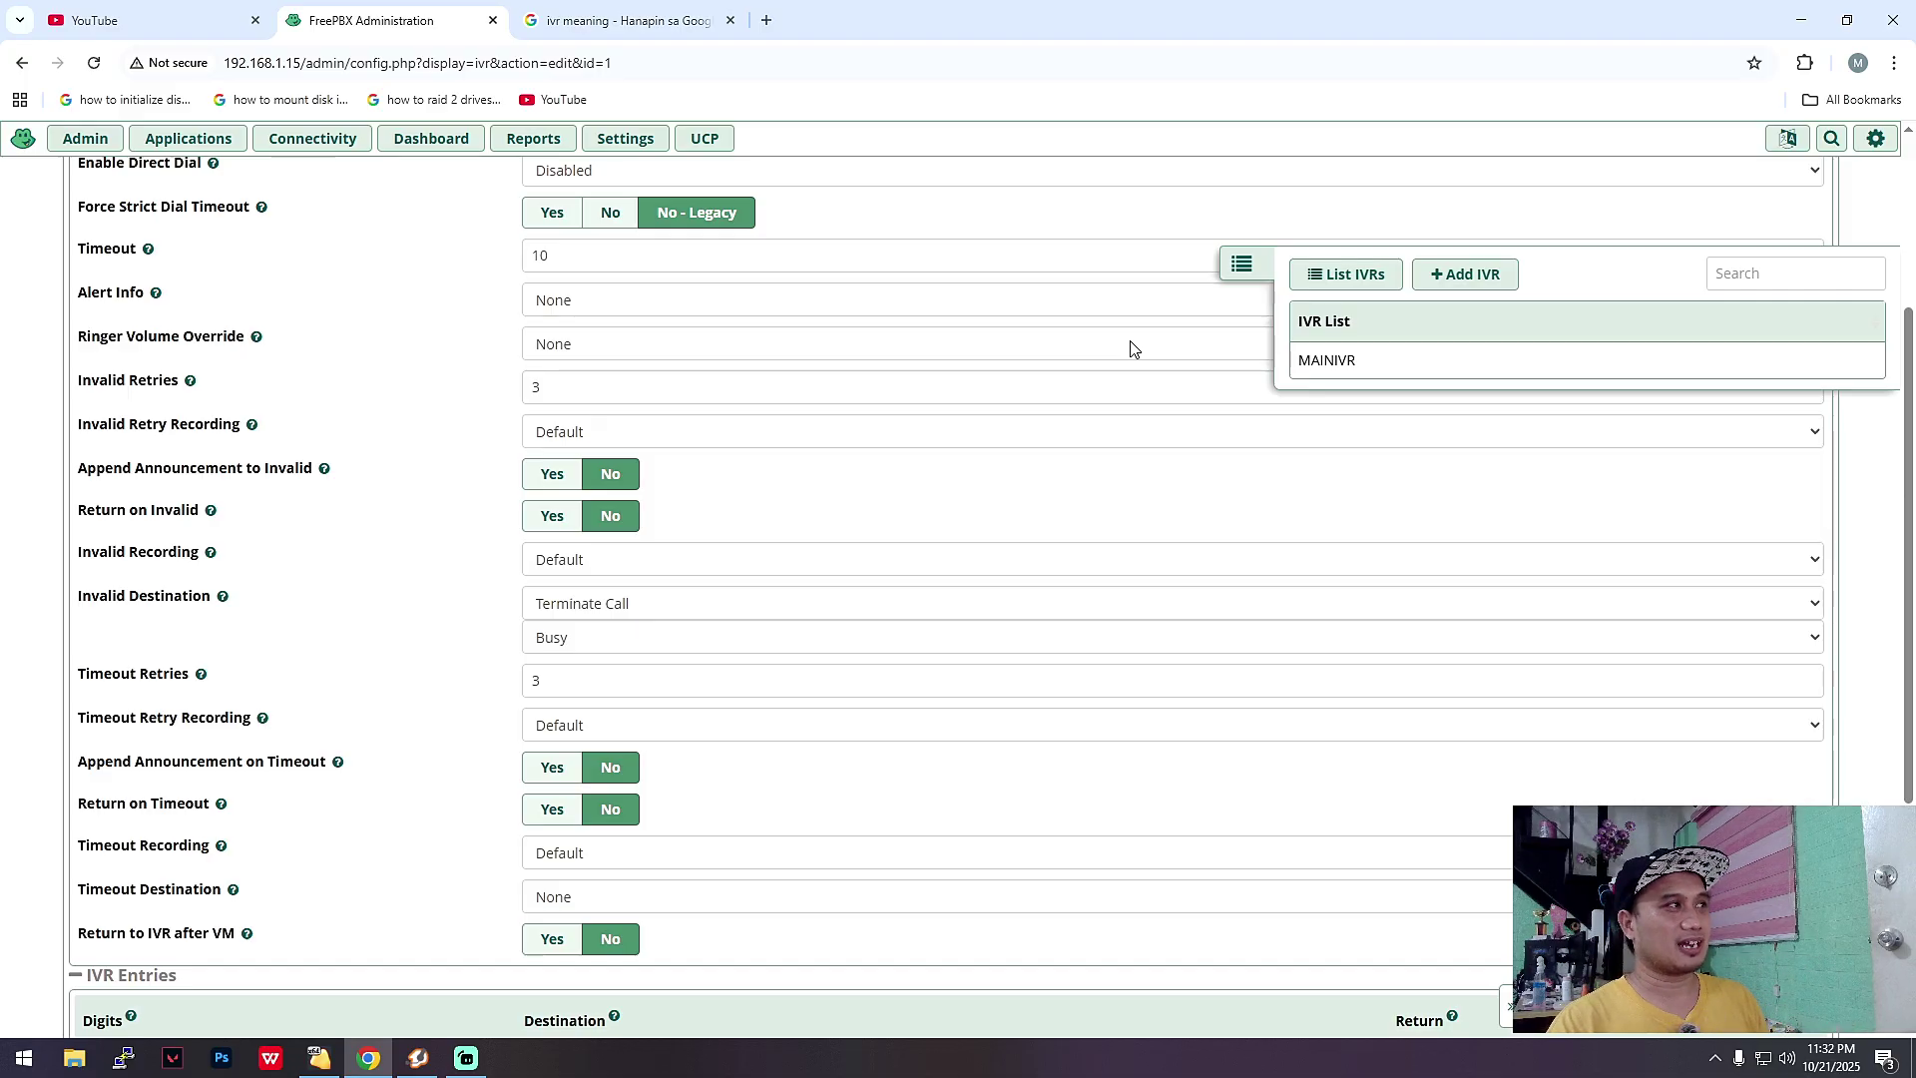
click(304, 140)
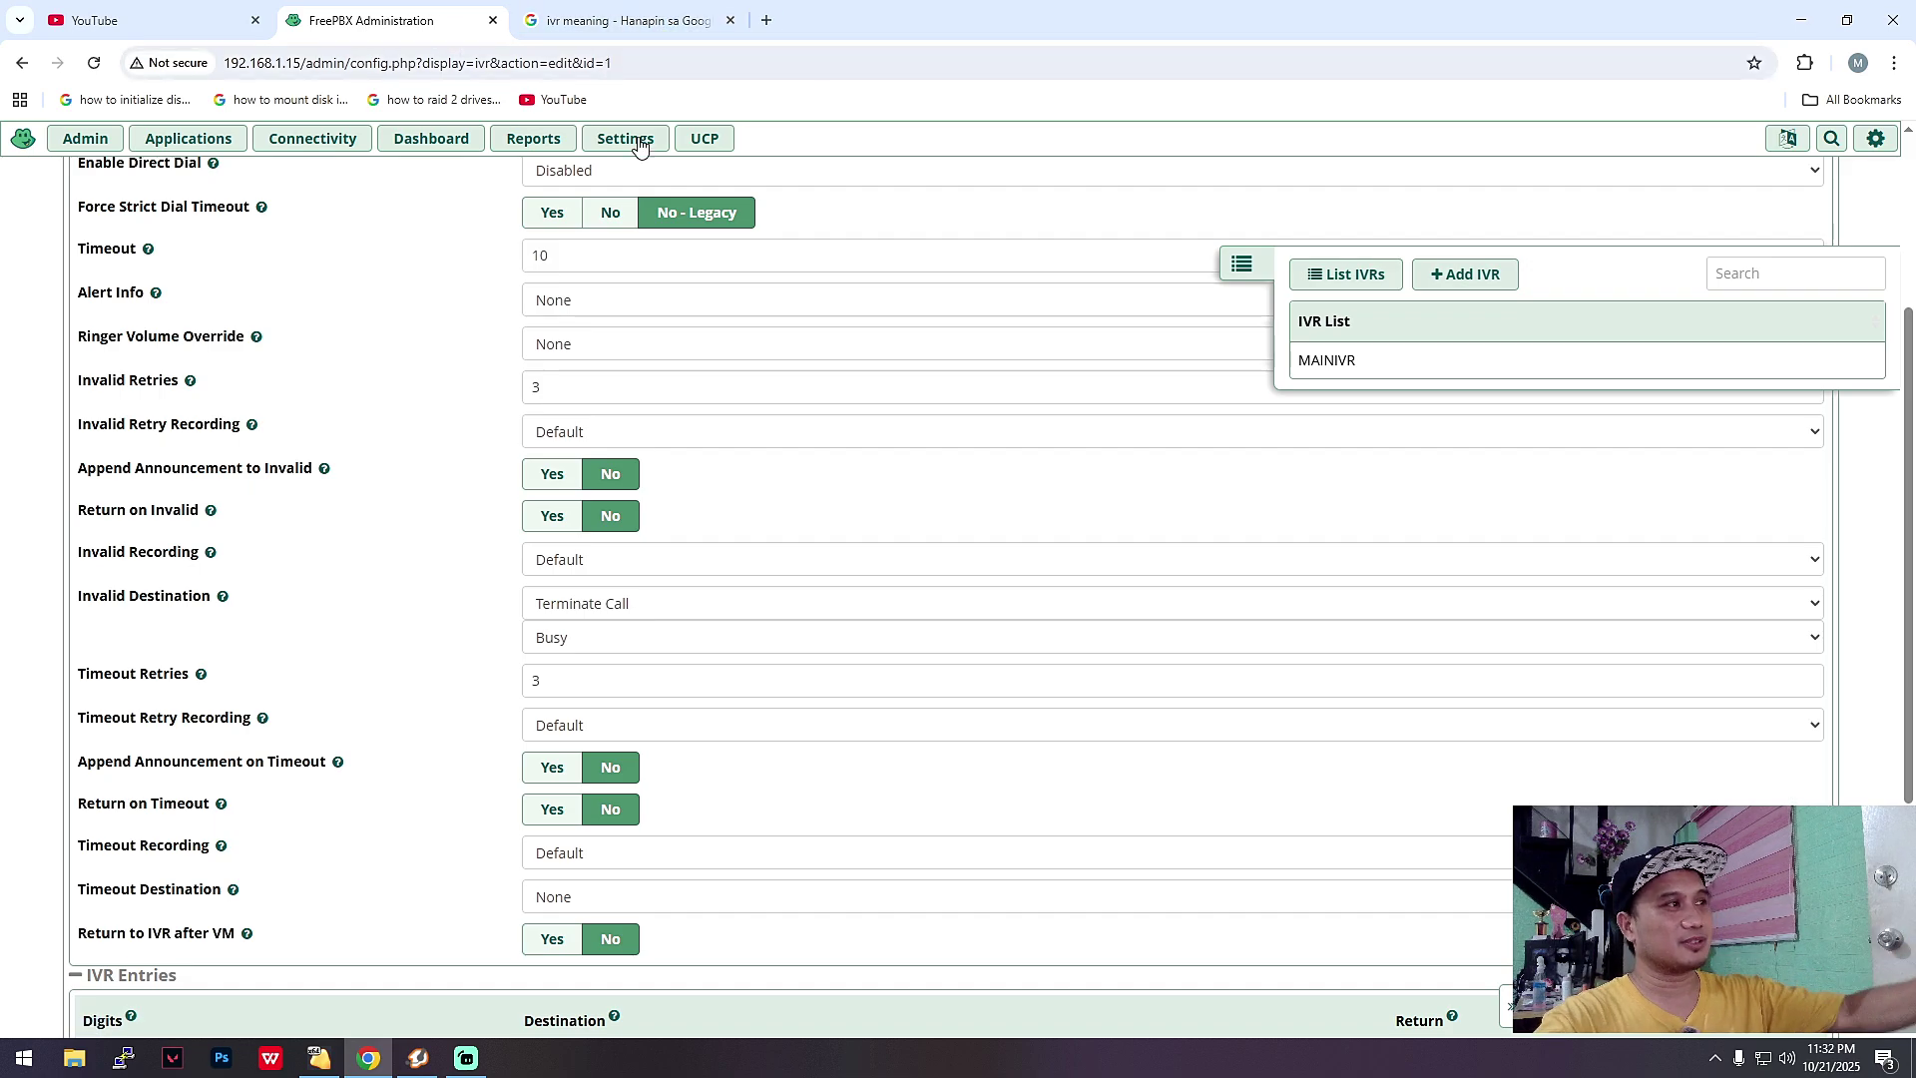
scroll(1252, 442, up, 3)
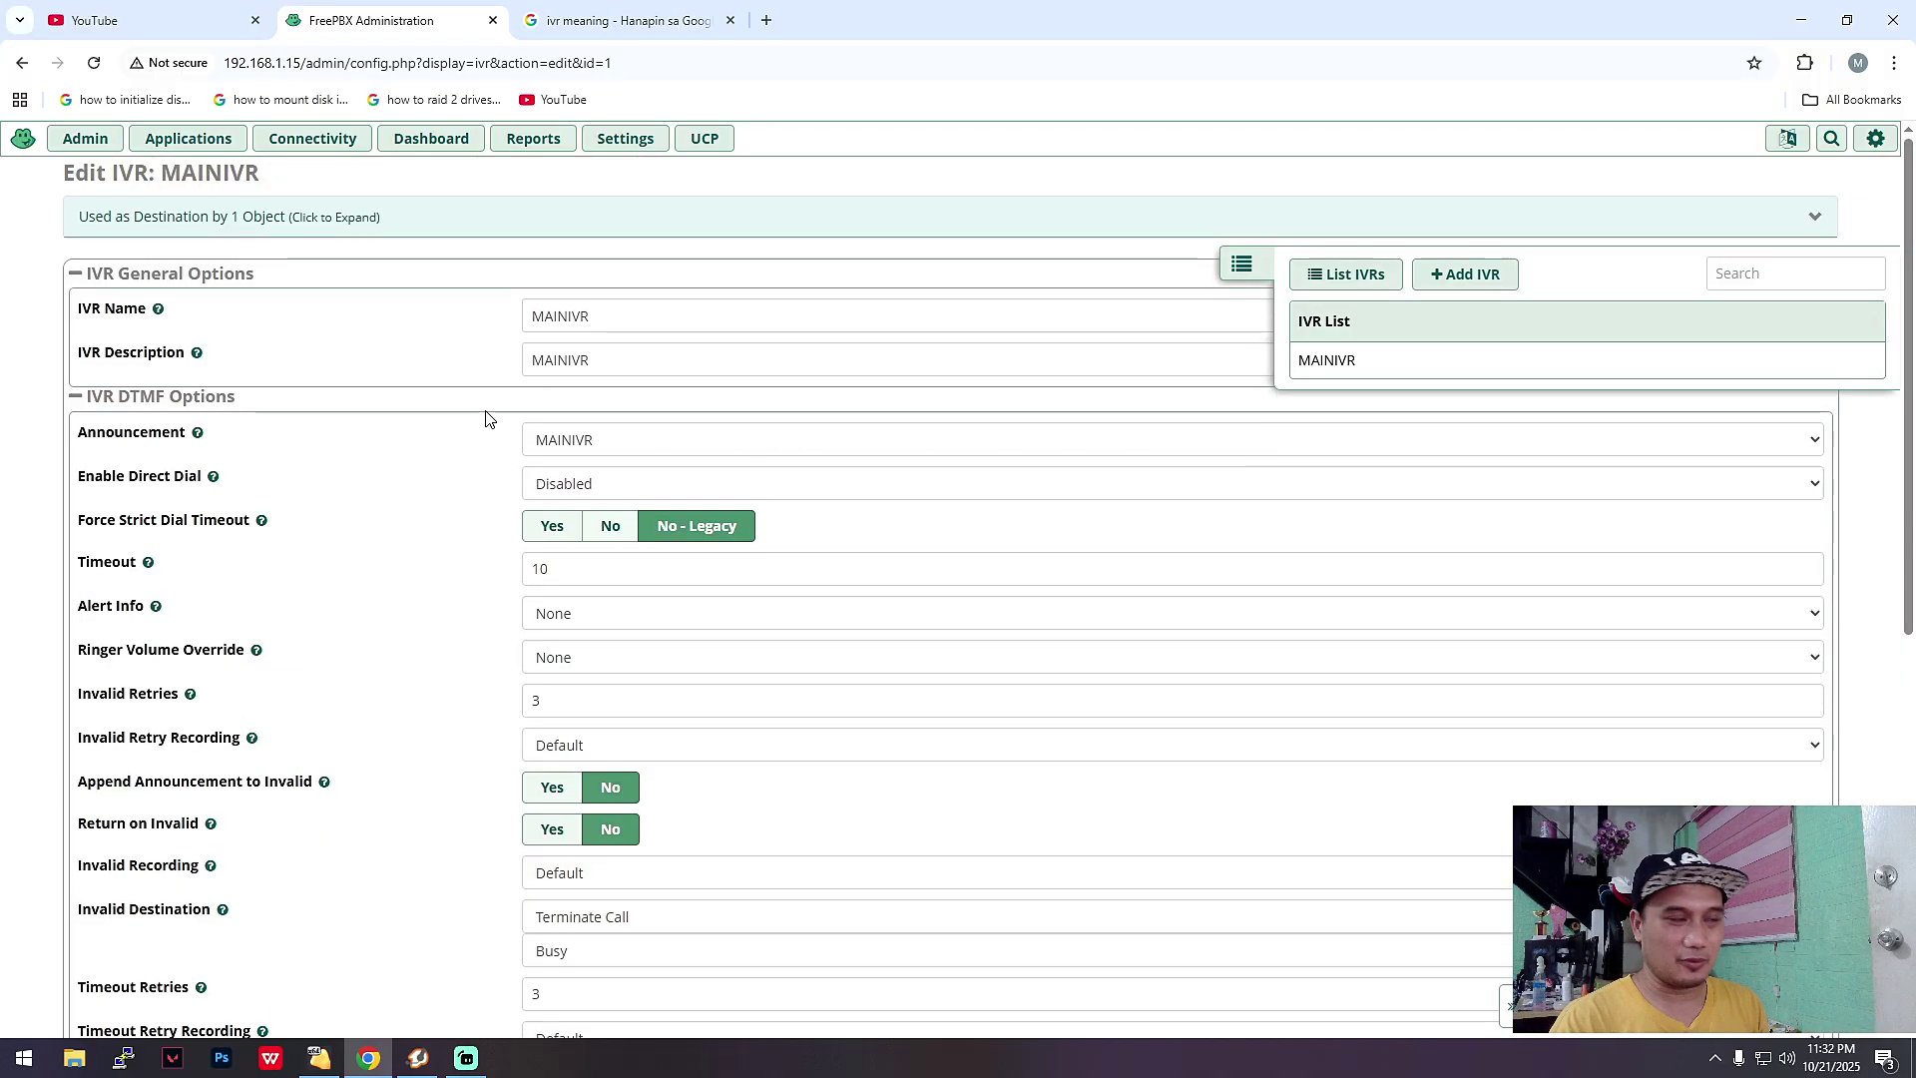
scroll(1137, 555, down, 7)
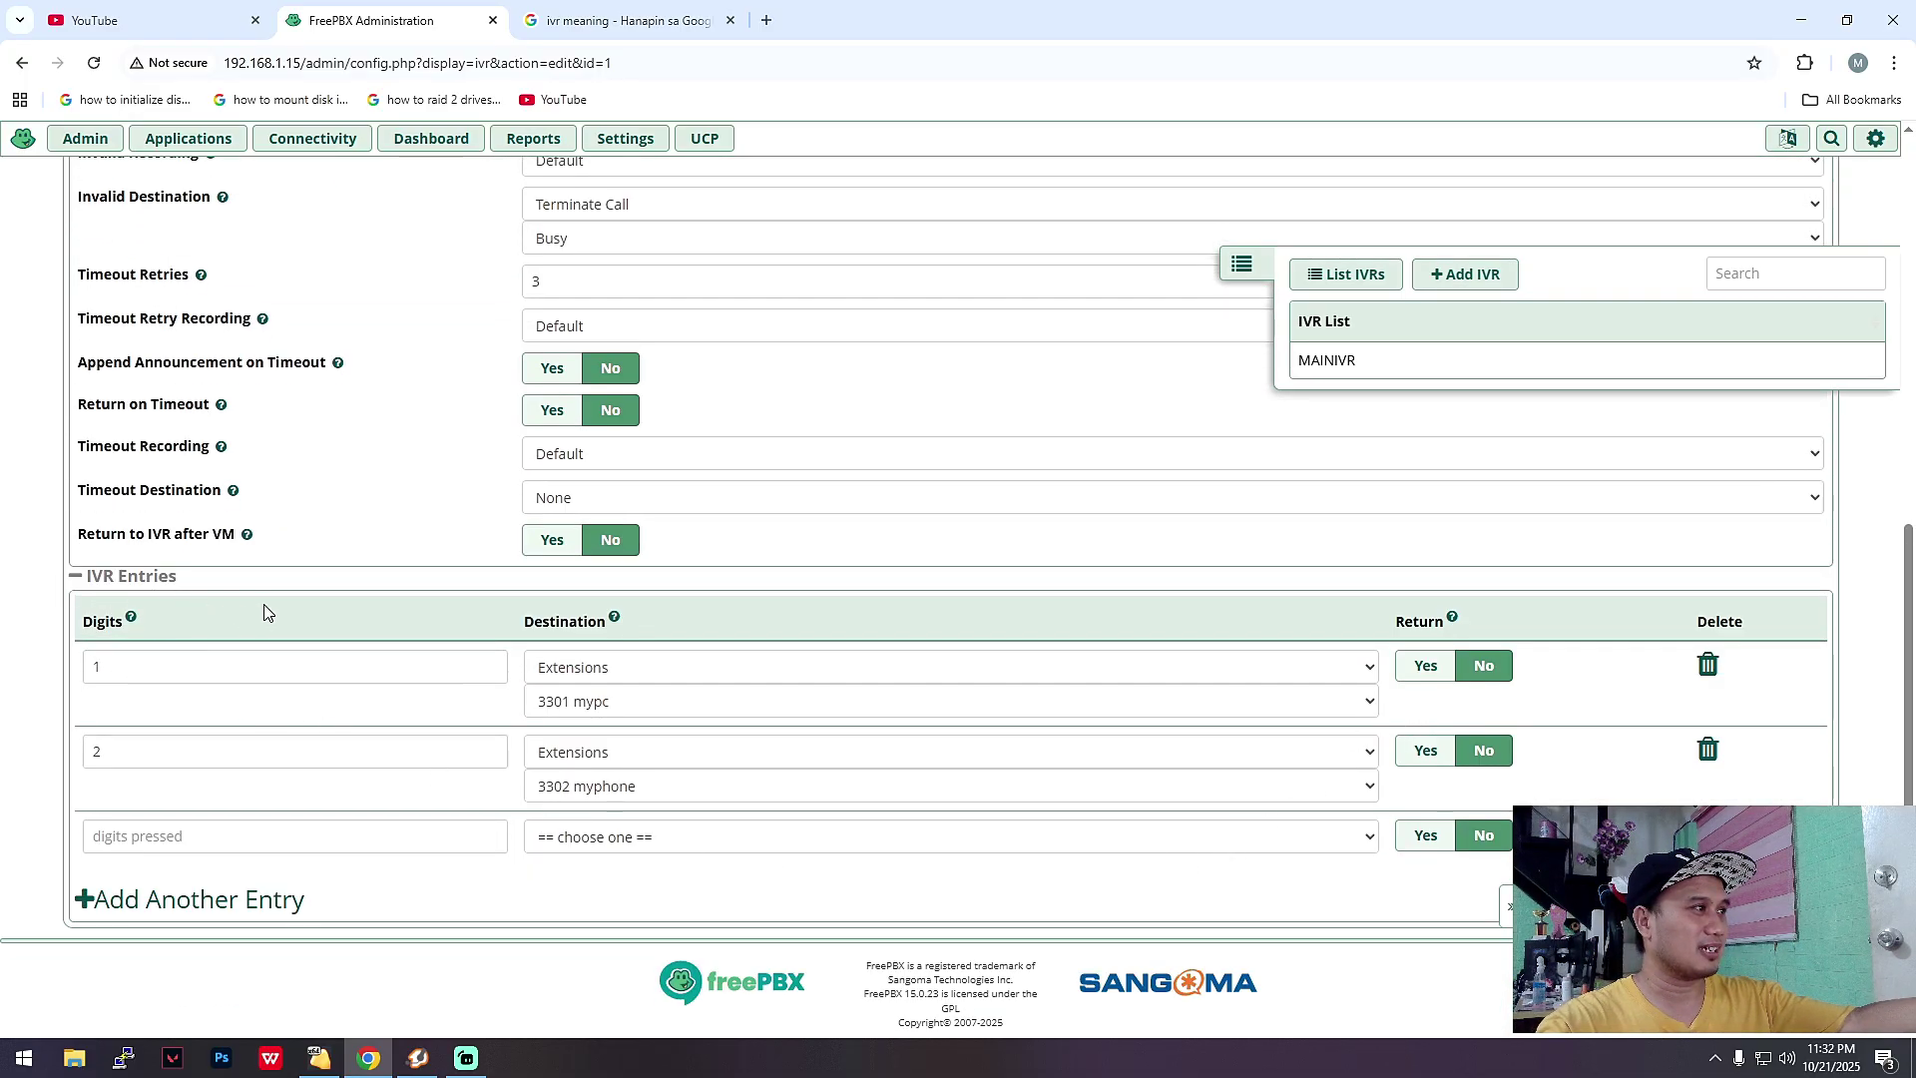
scroll(496, 607, up, 6)
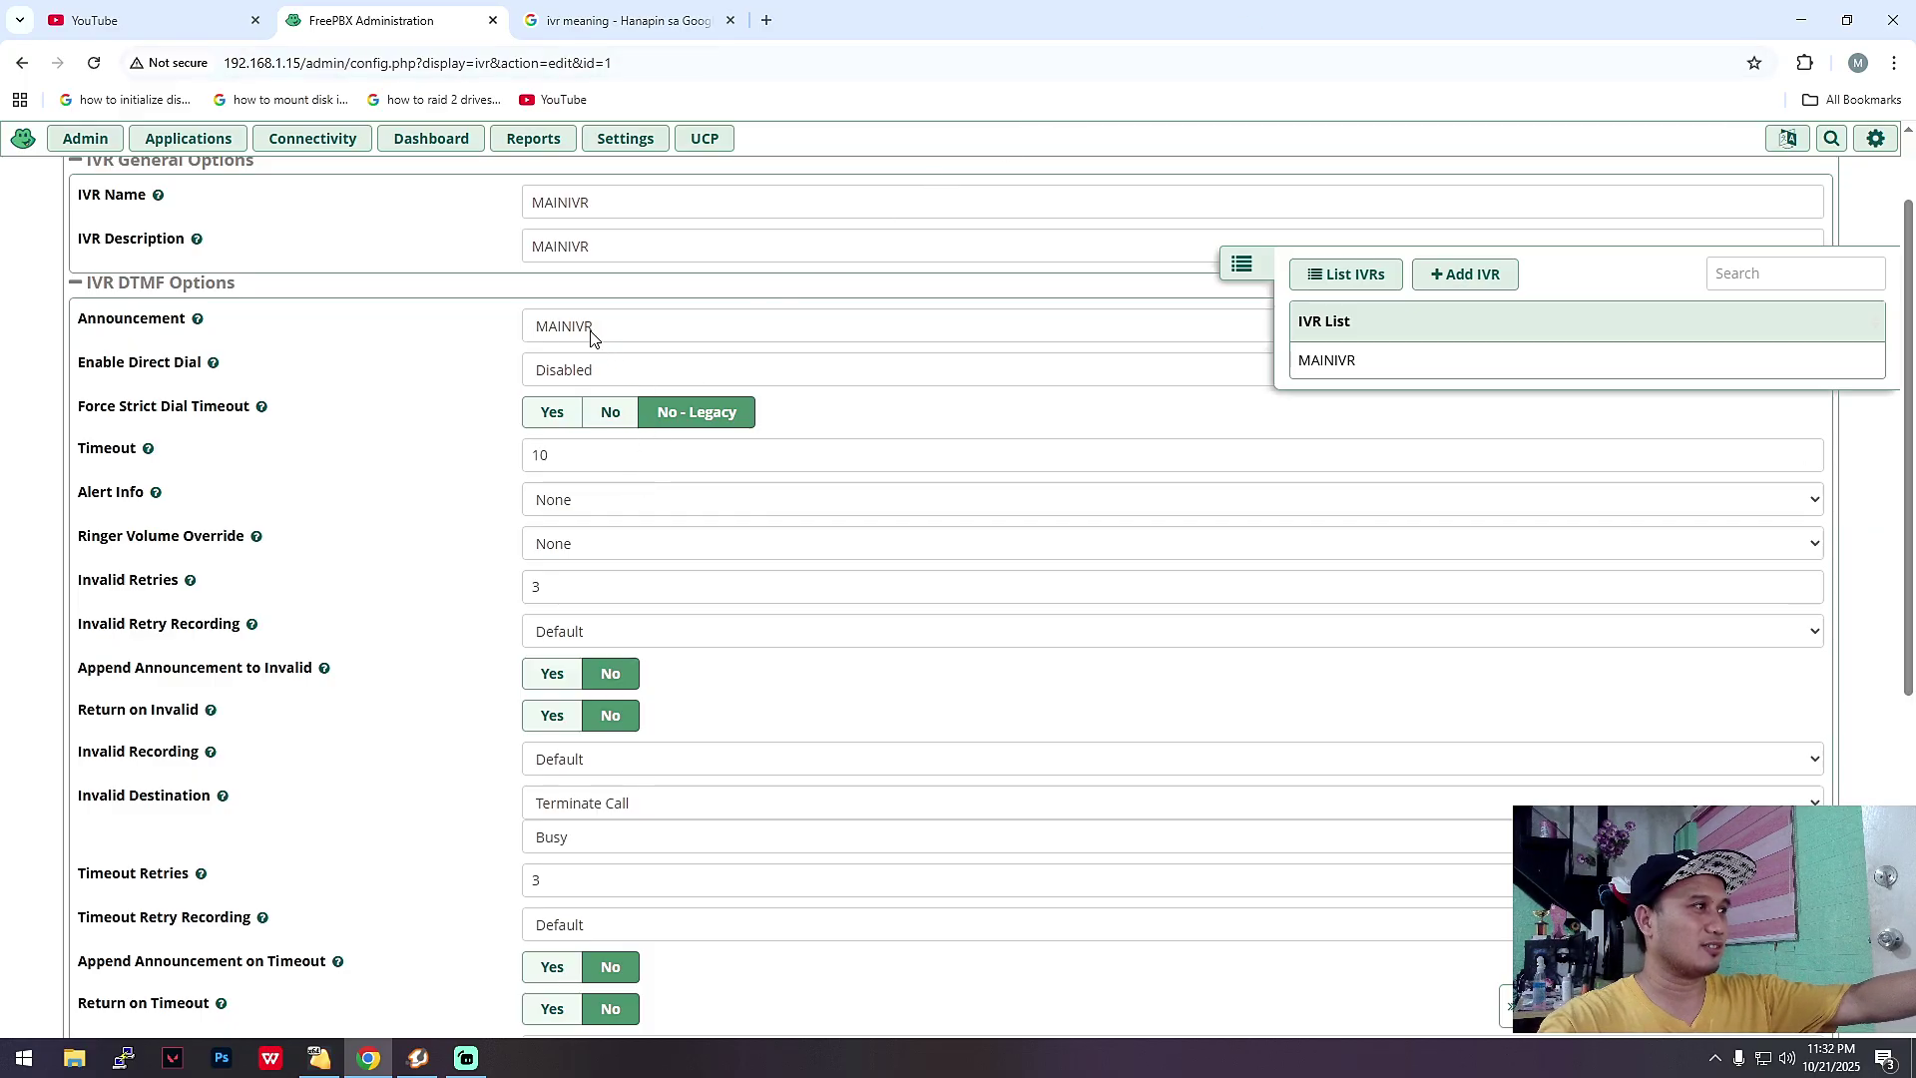
scroll(586, 339, down, 6)
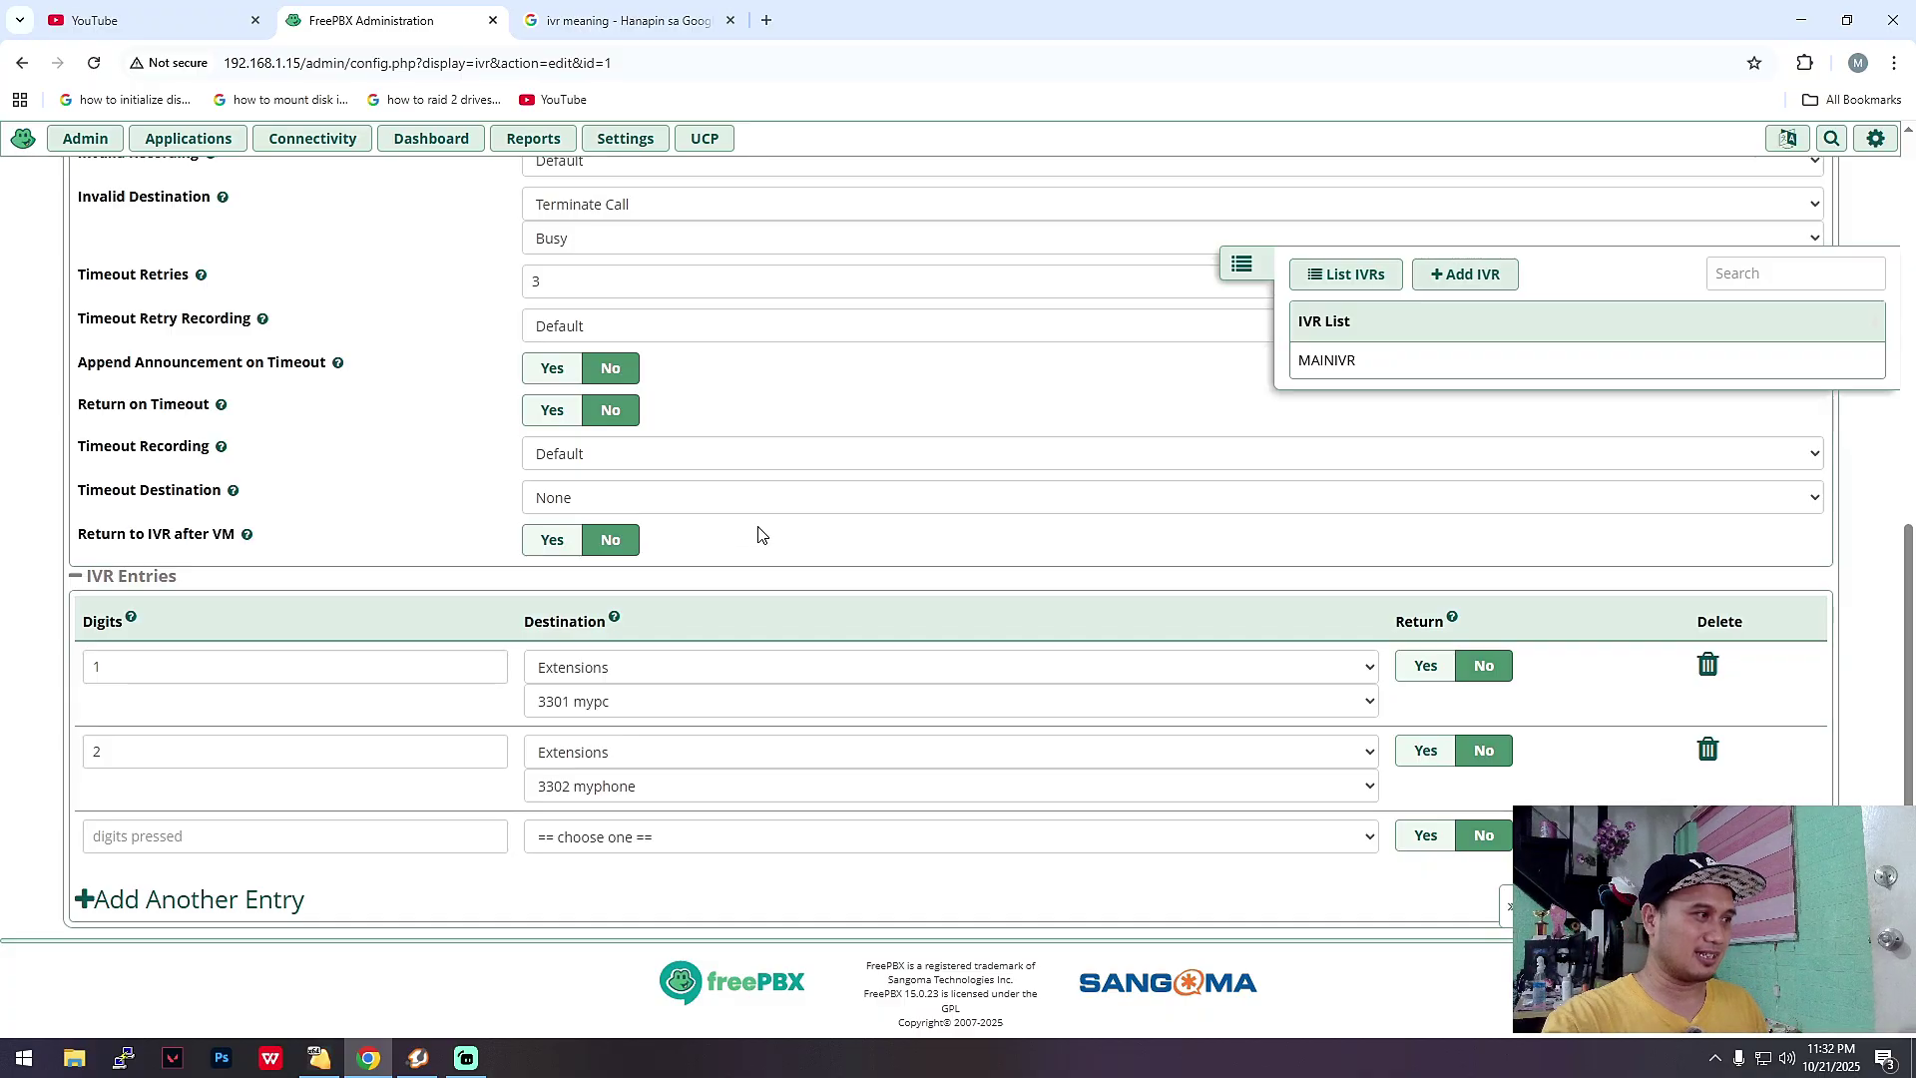
scroll(780, 755, up, 3)
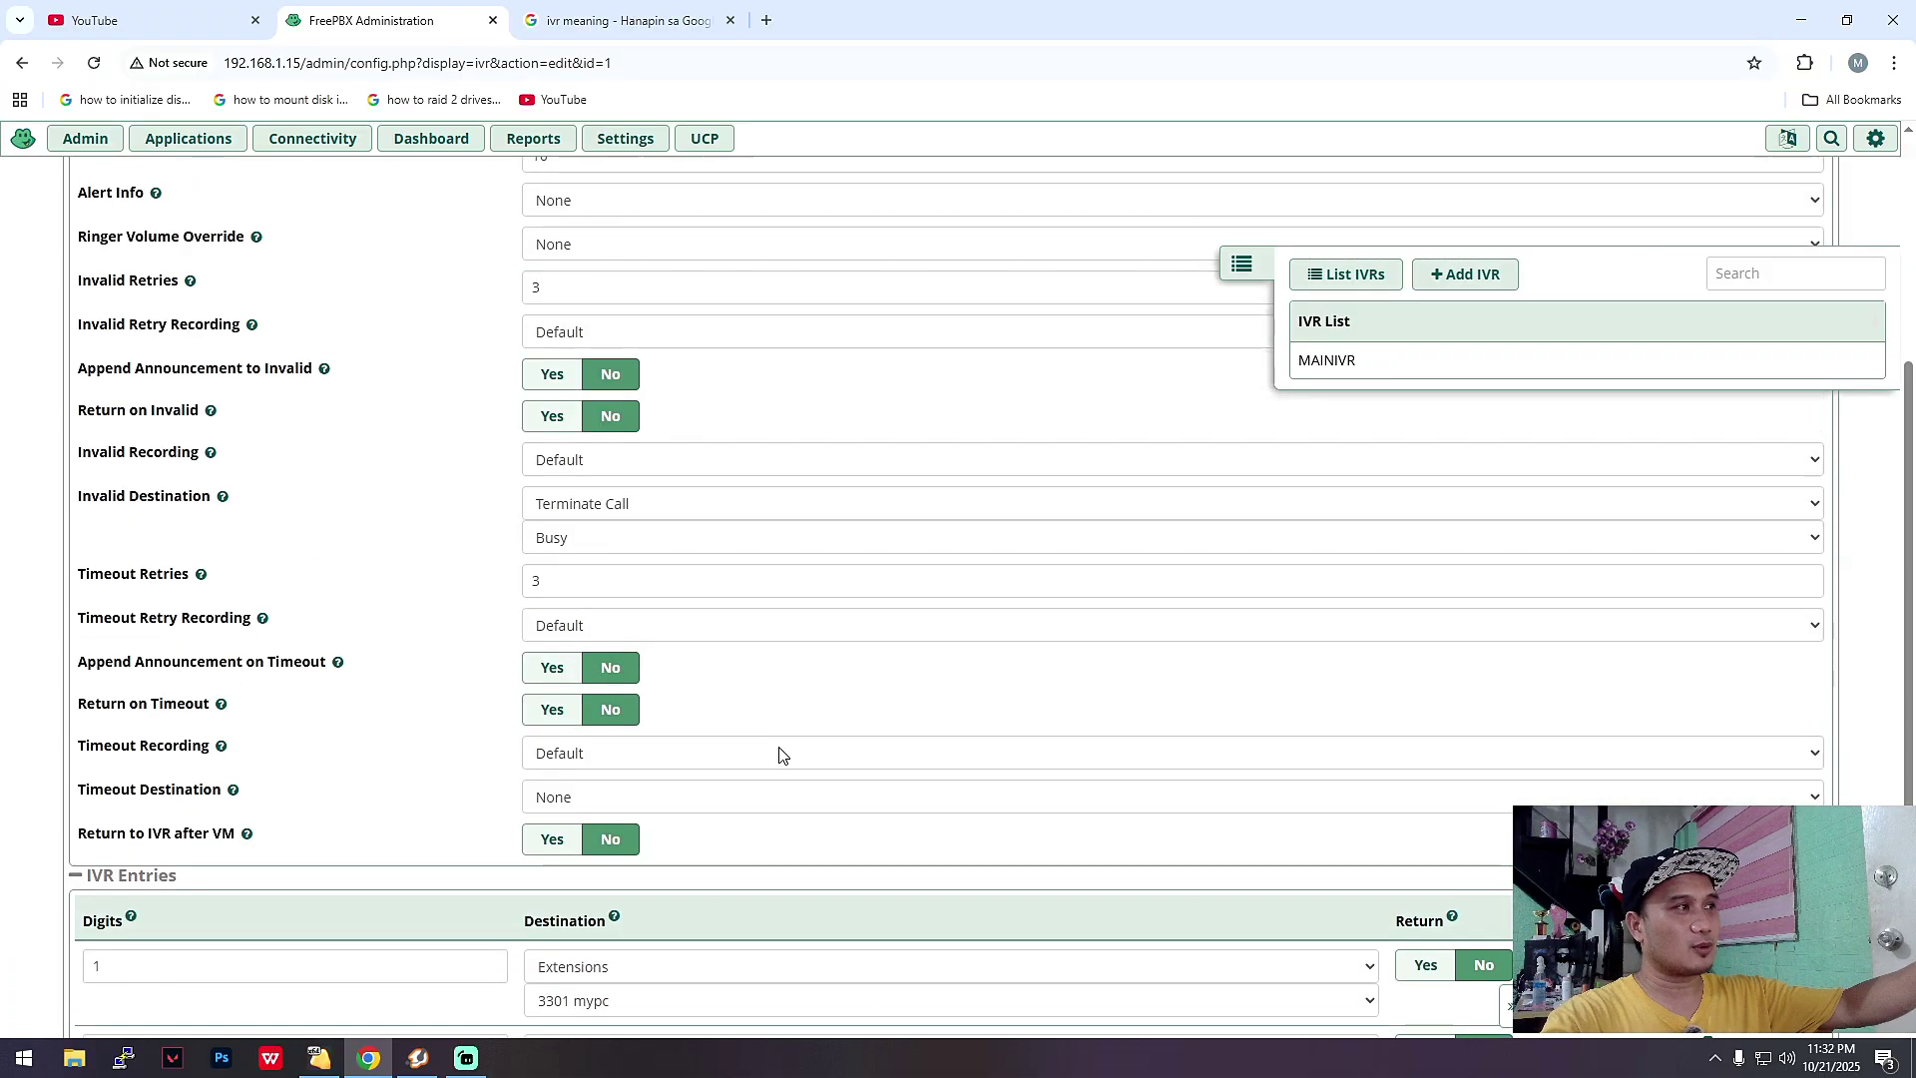
scroll(733, 754, up, 4)
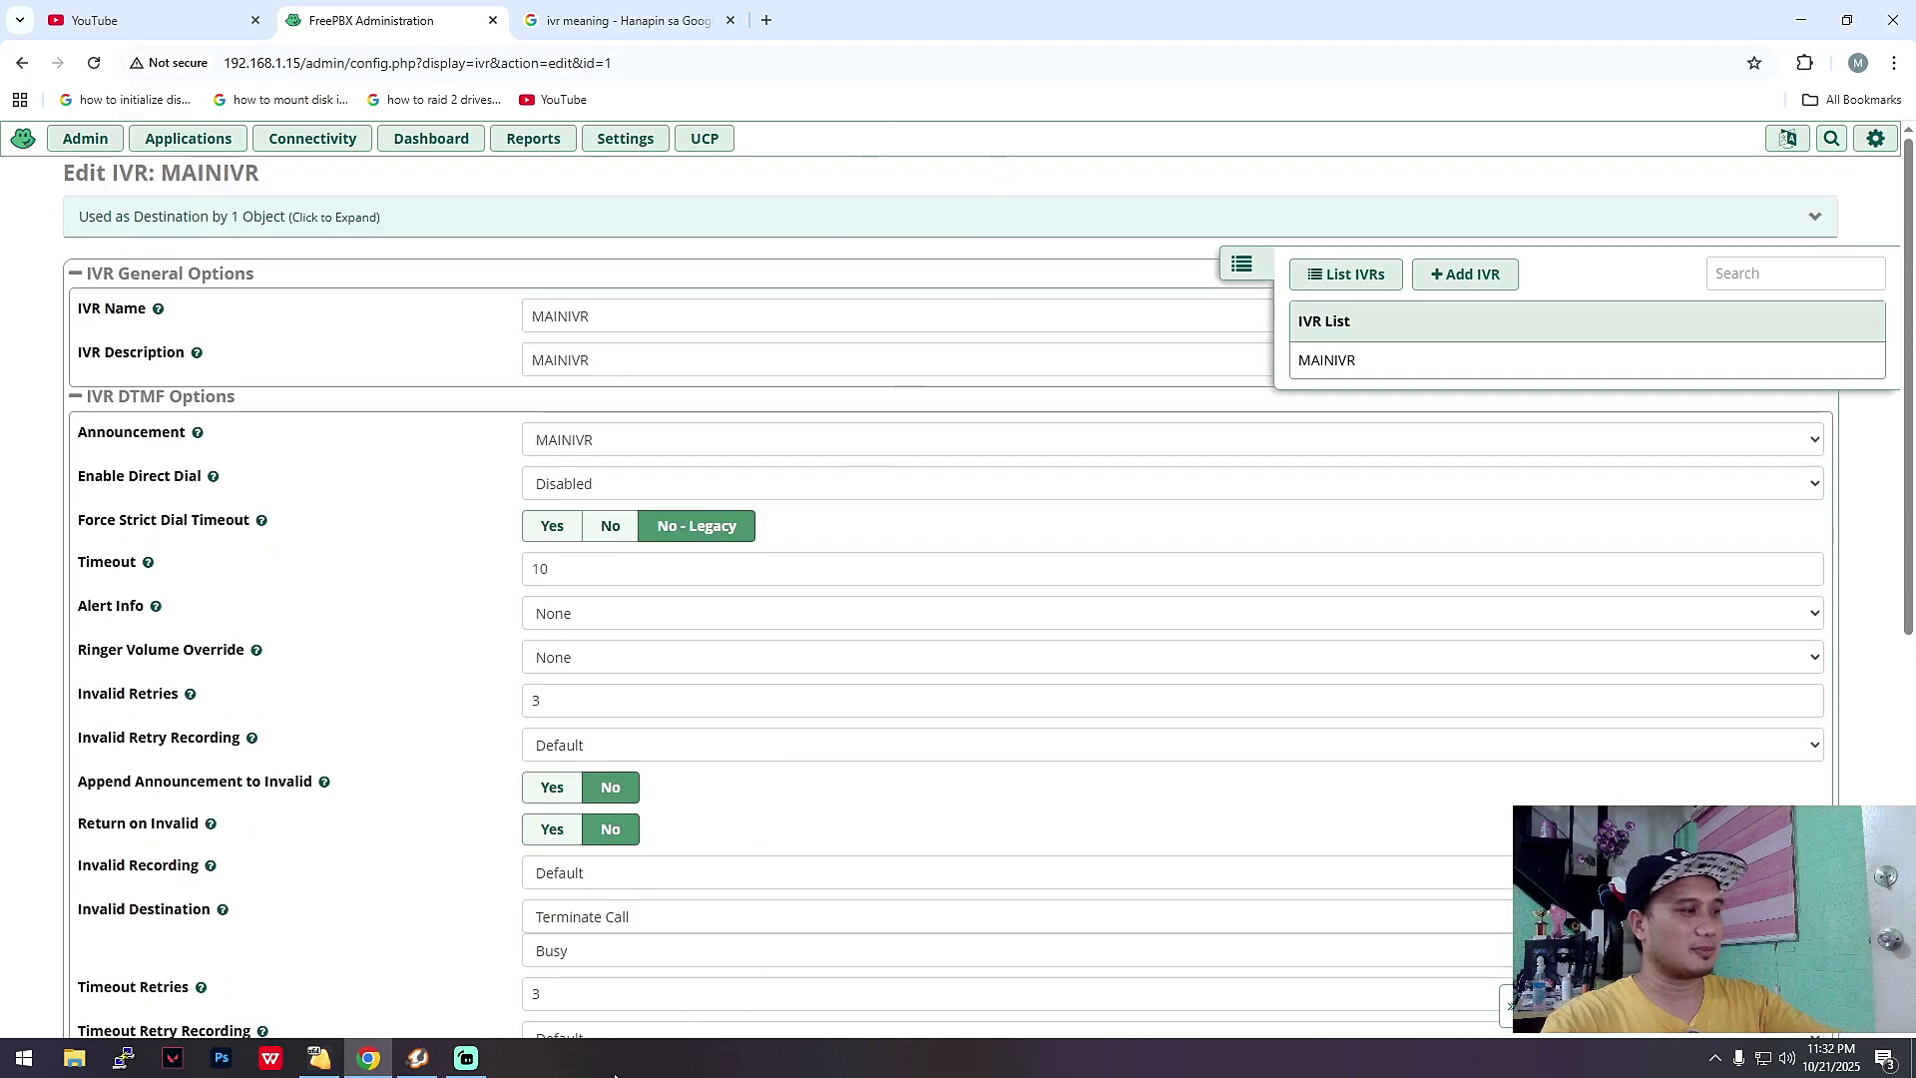
Look at the 7777 entry in Zoiper5, minimize the softphone, and go back to the list of IVRs in FreePBX
click(418, 1058)
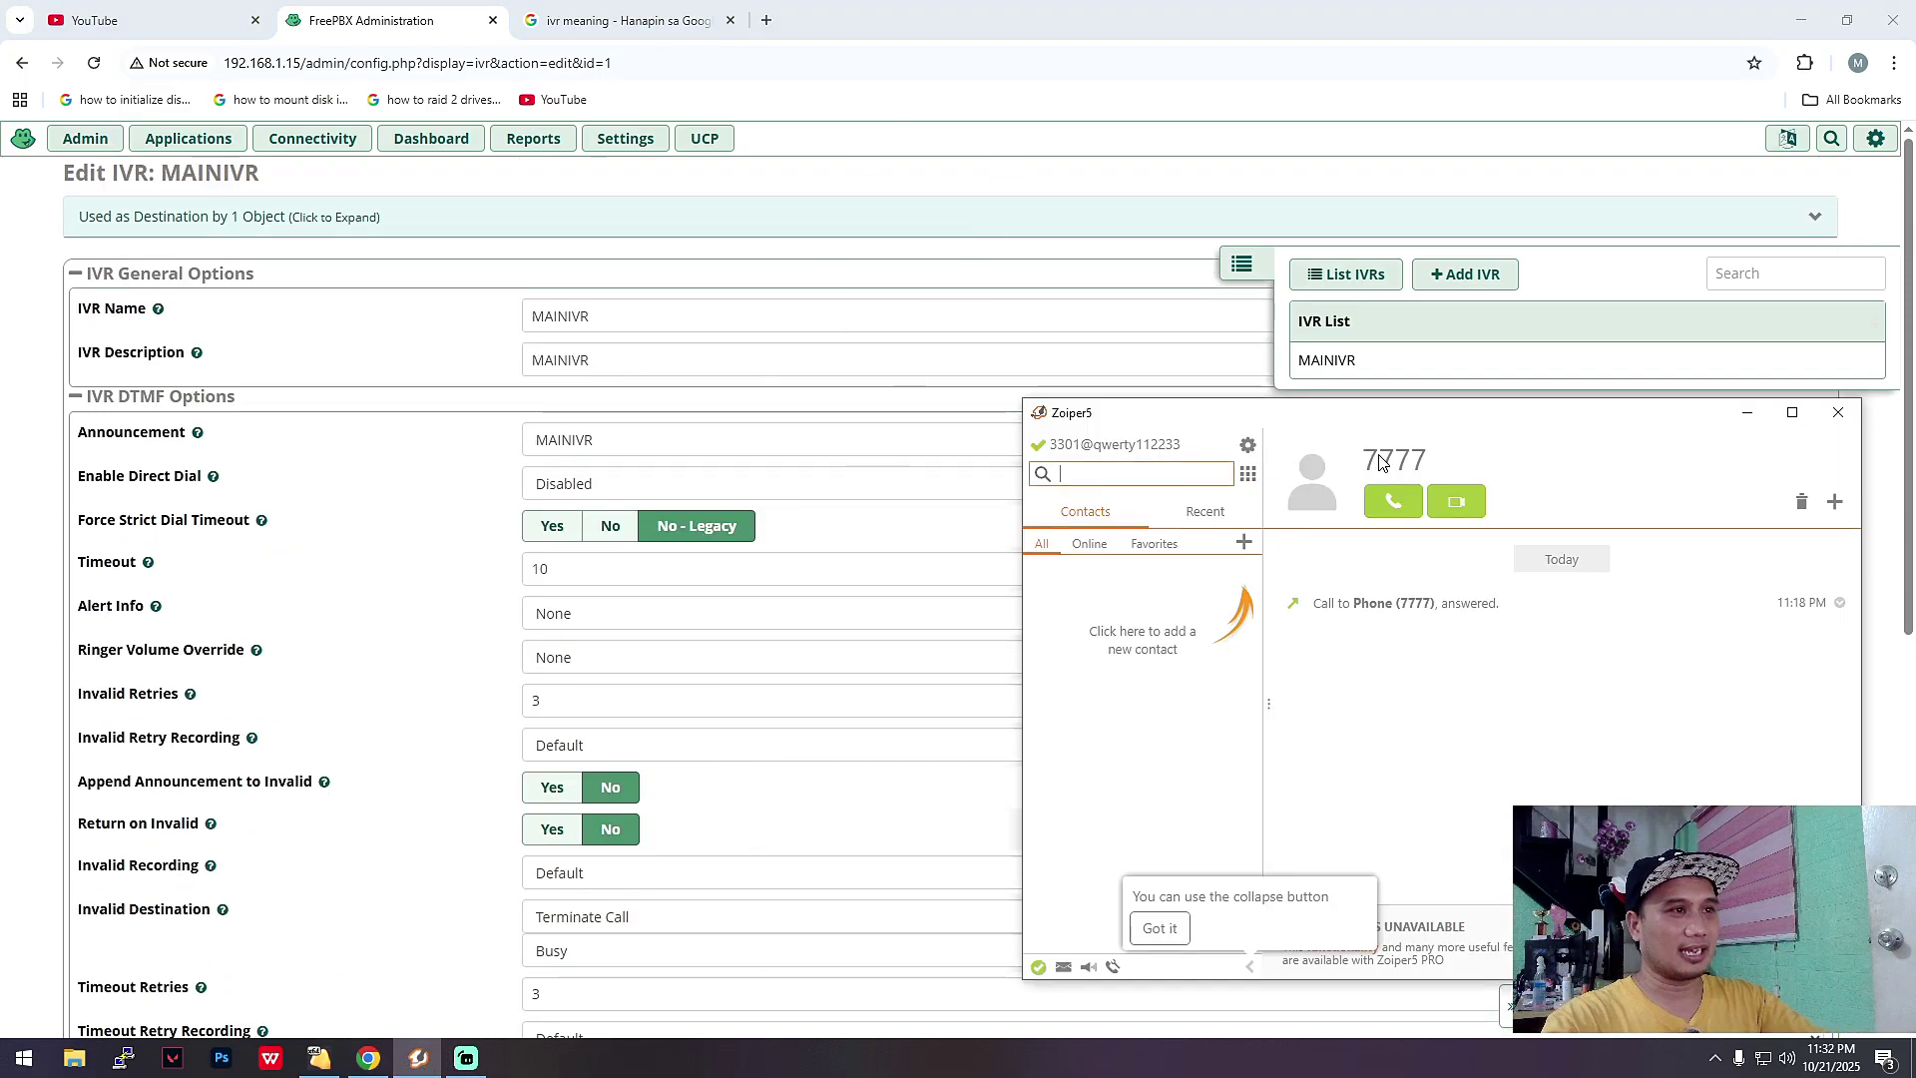
click(1746, 413)
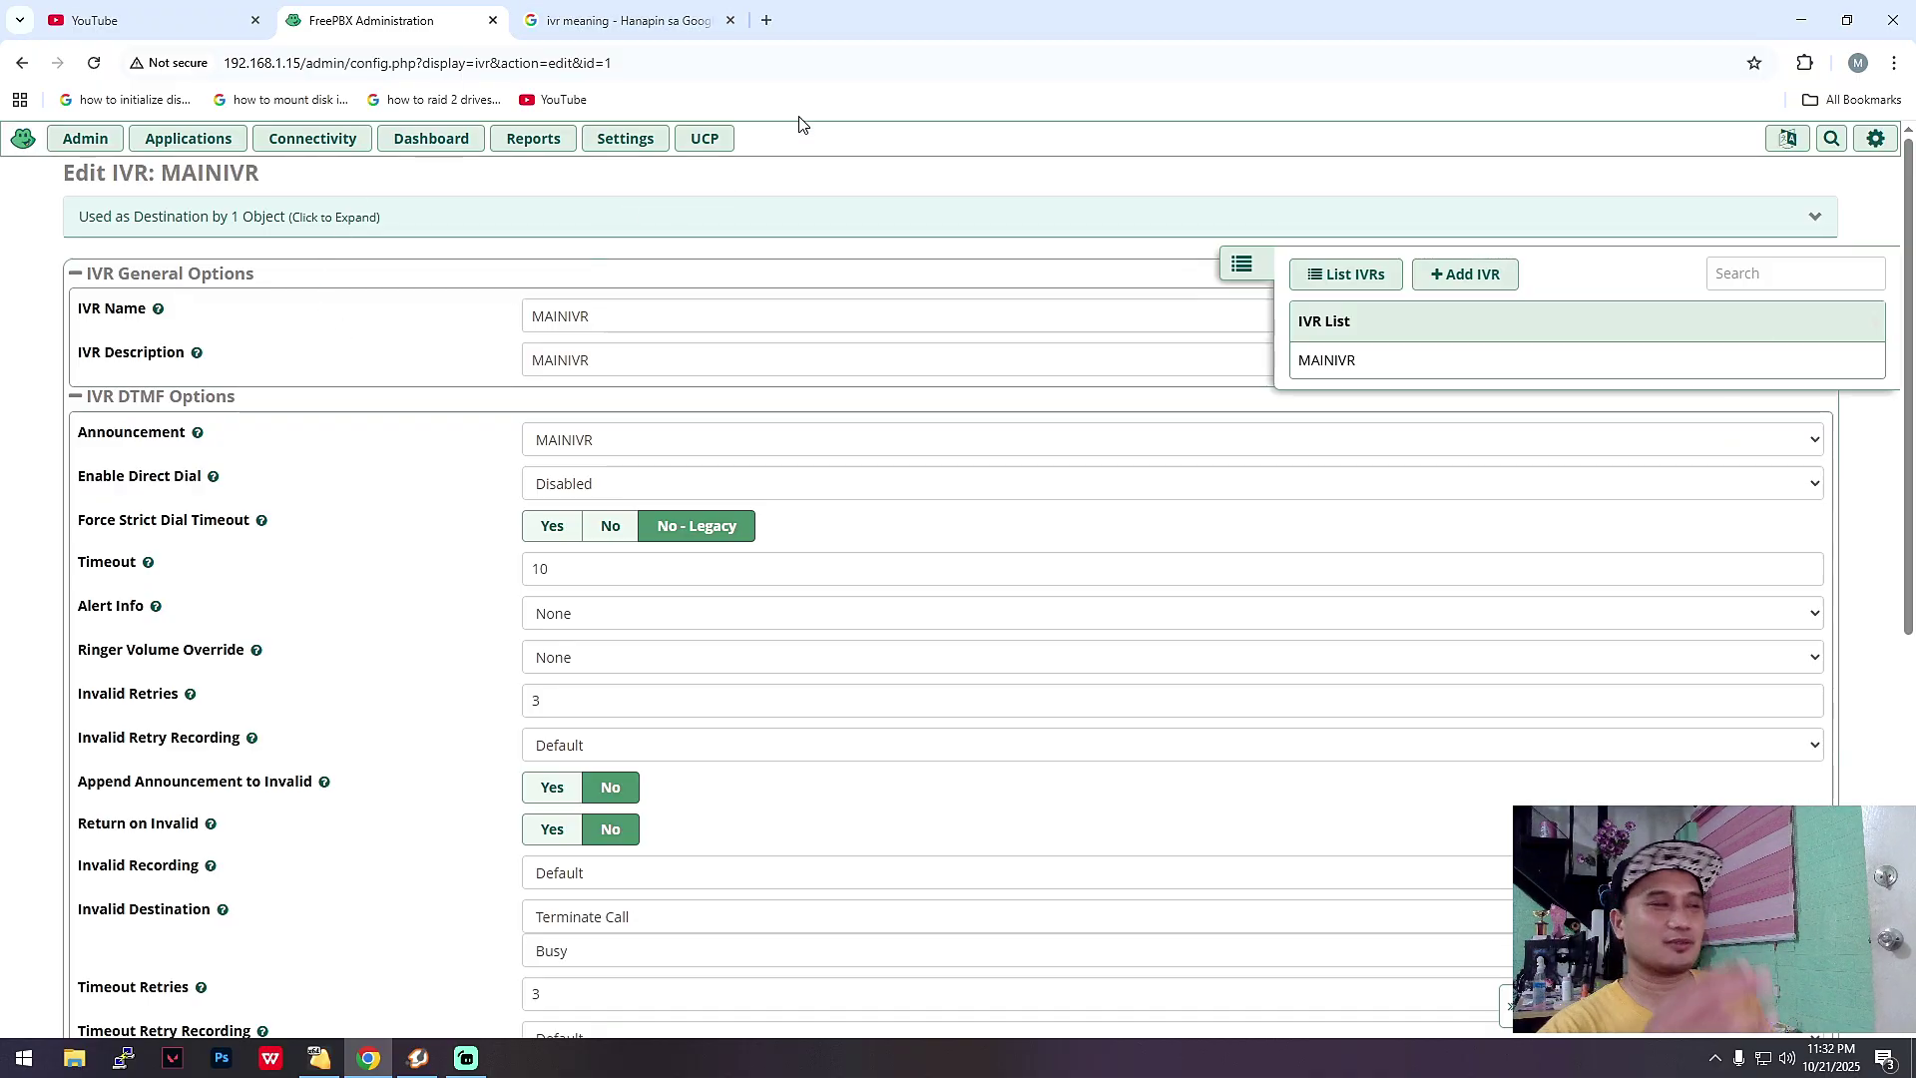
click(187, 138)
click(168, 617)
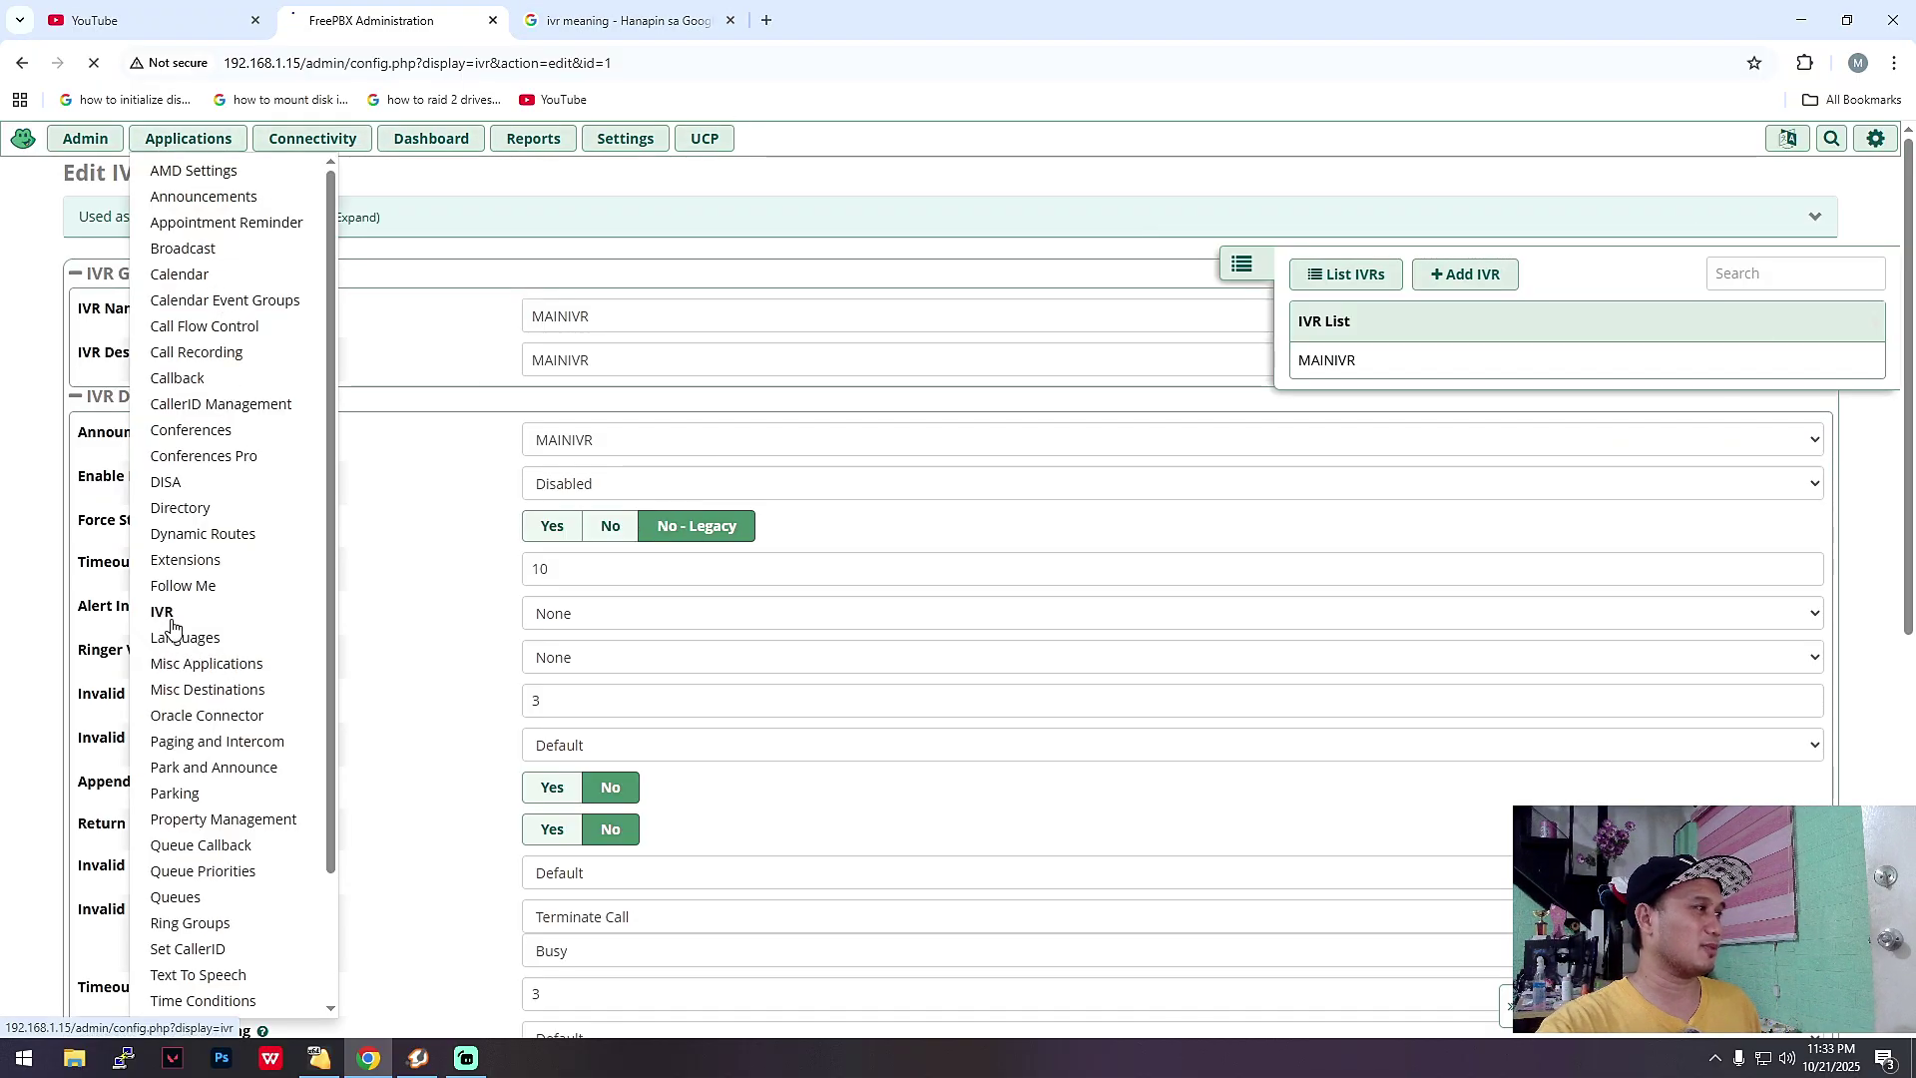
click(180, 143)
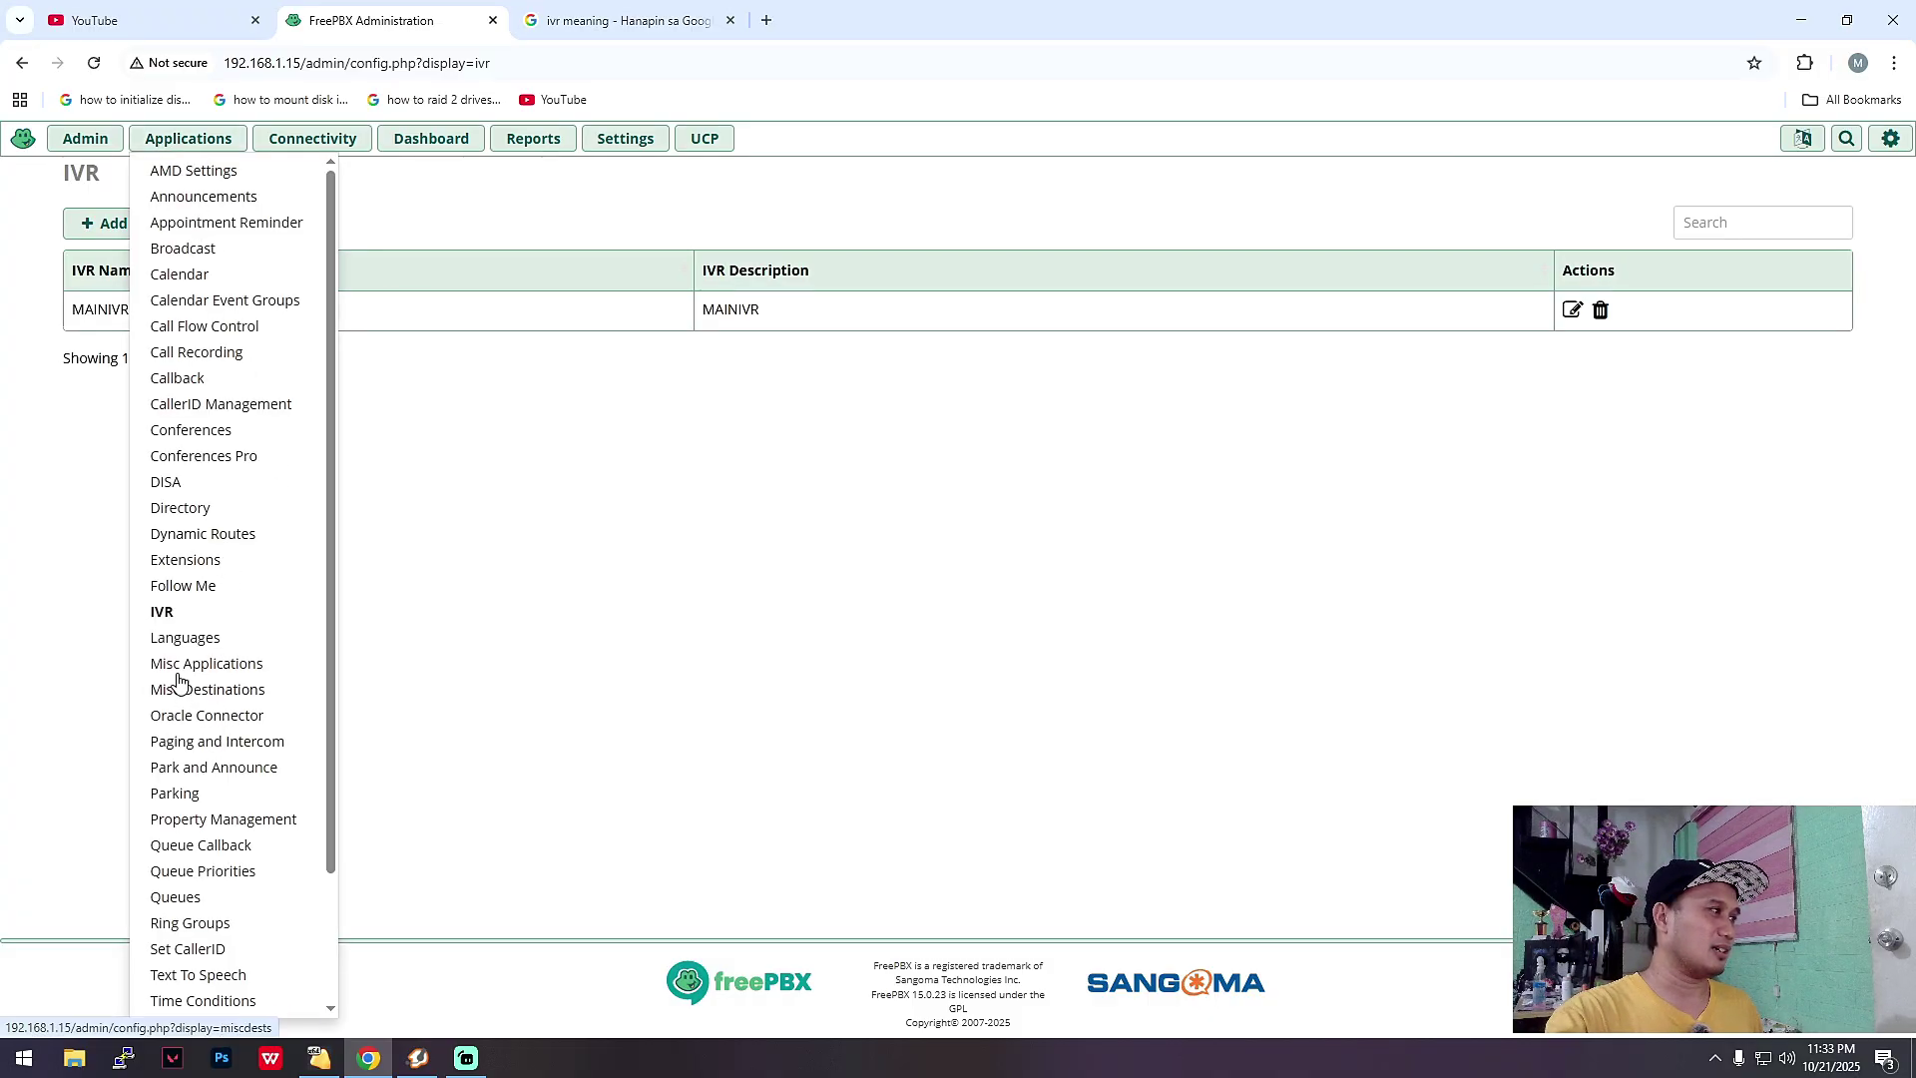
click(200, 140)
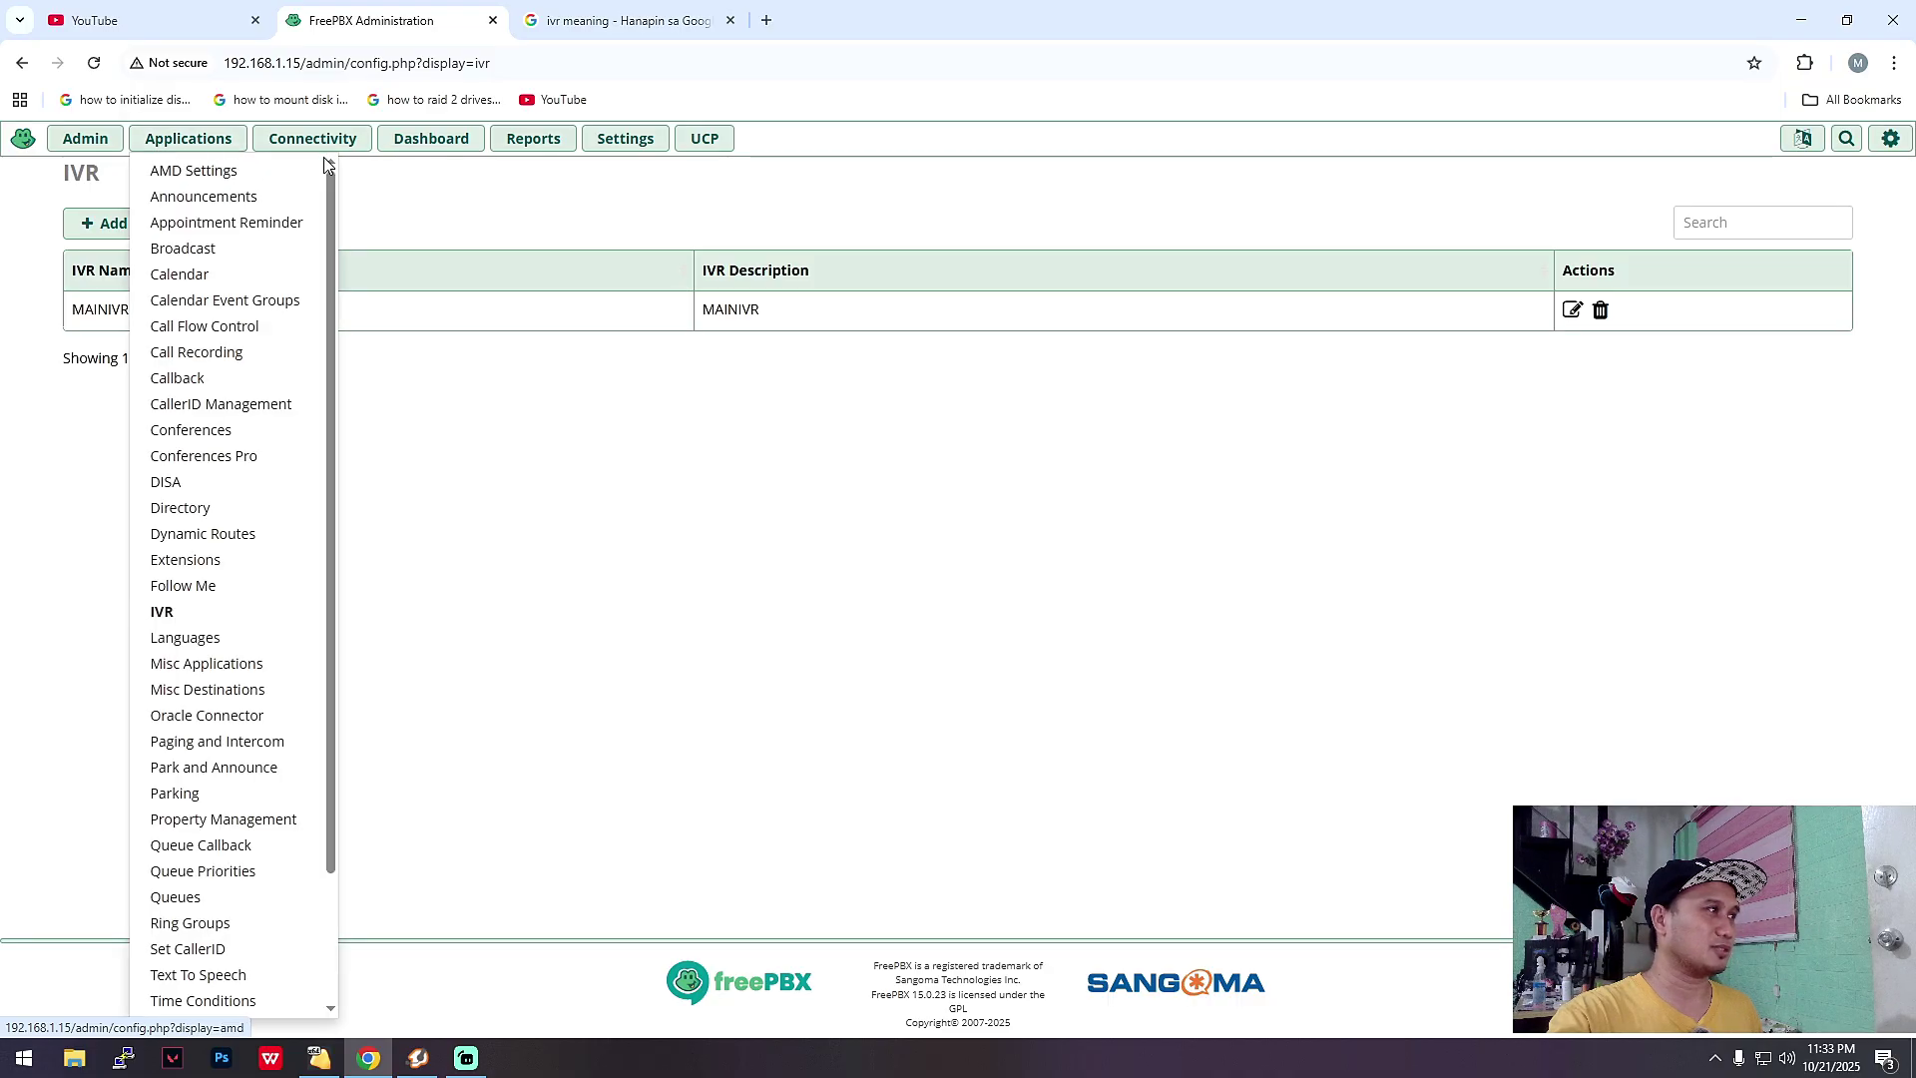
mouse_move(331, 144)
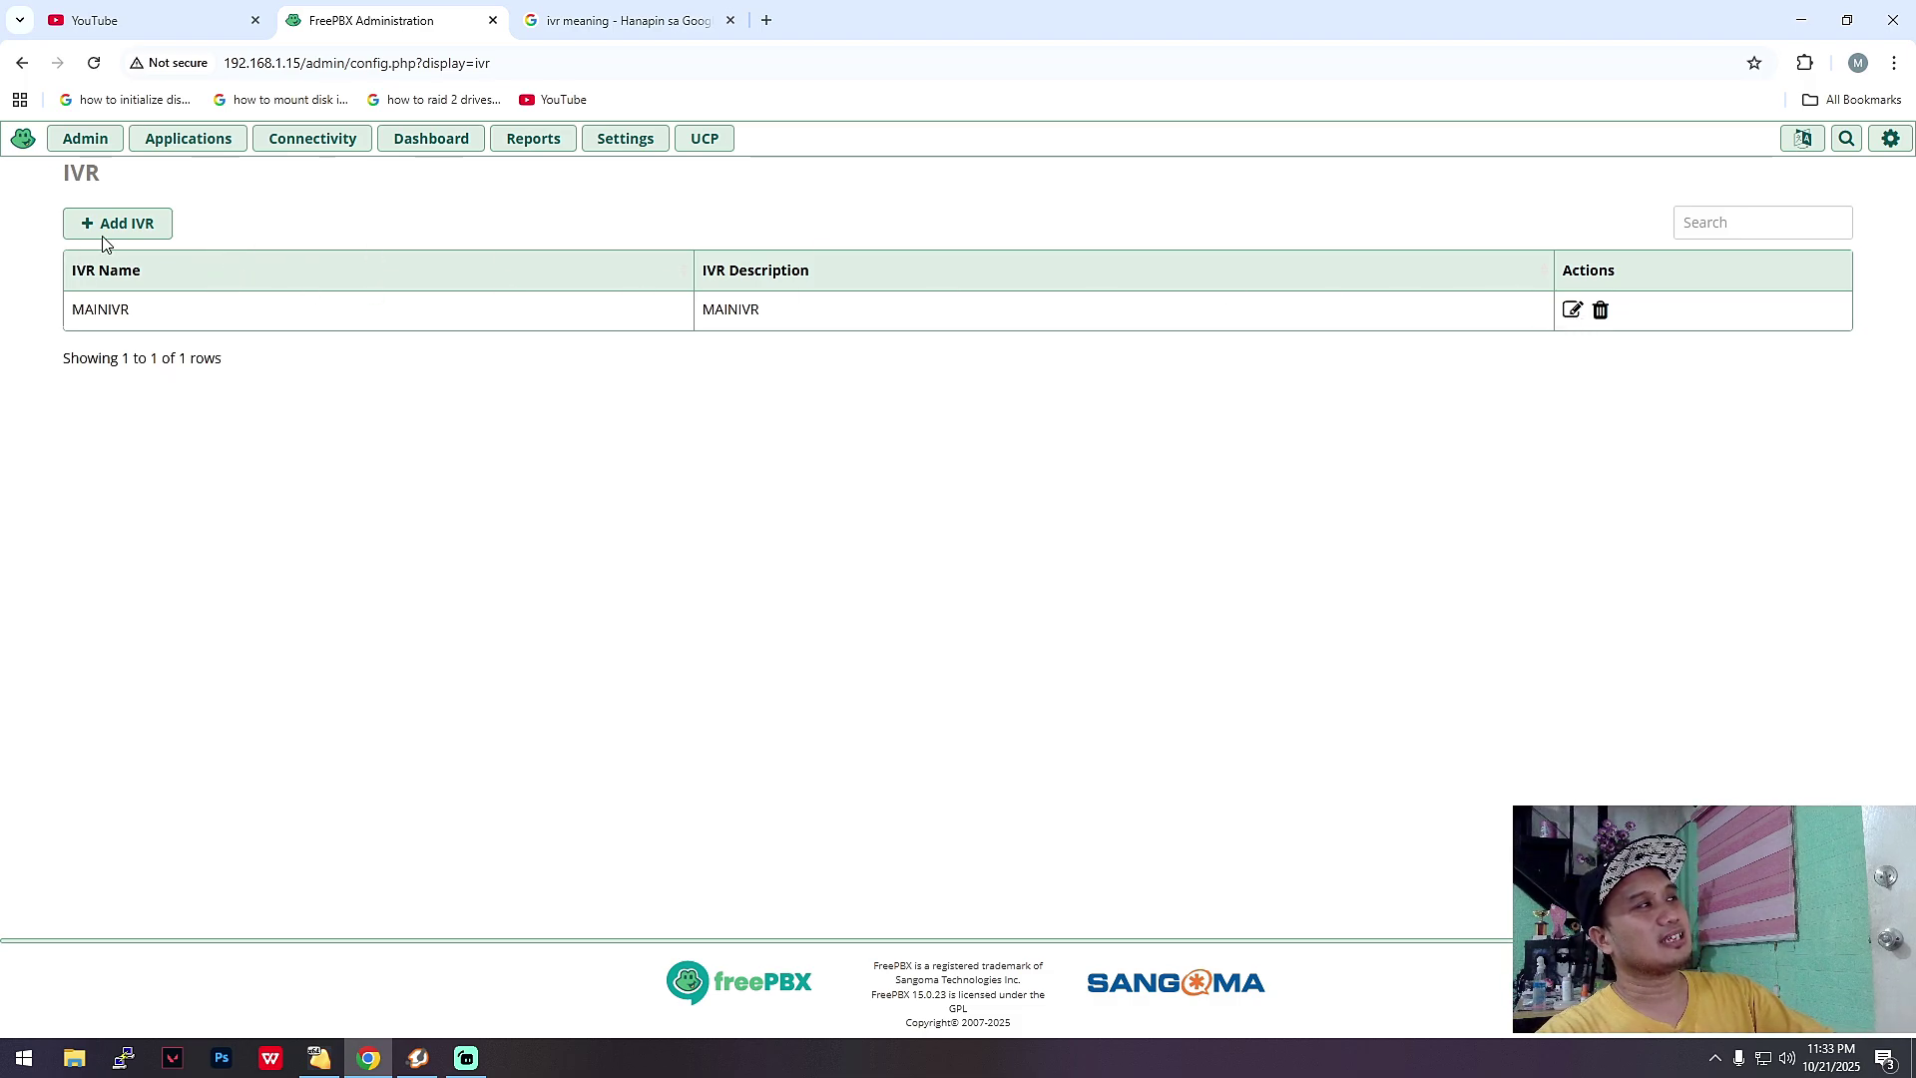
click(182, 142)
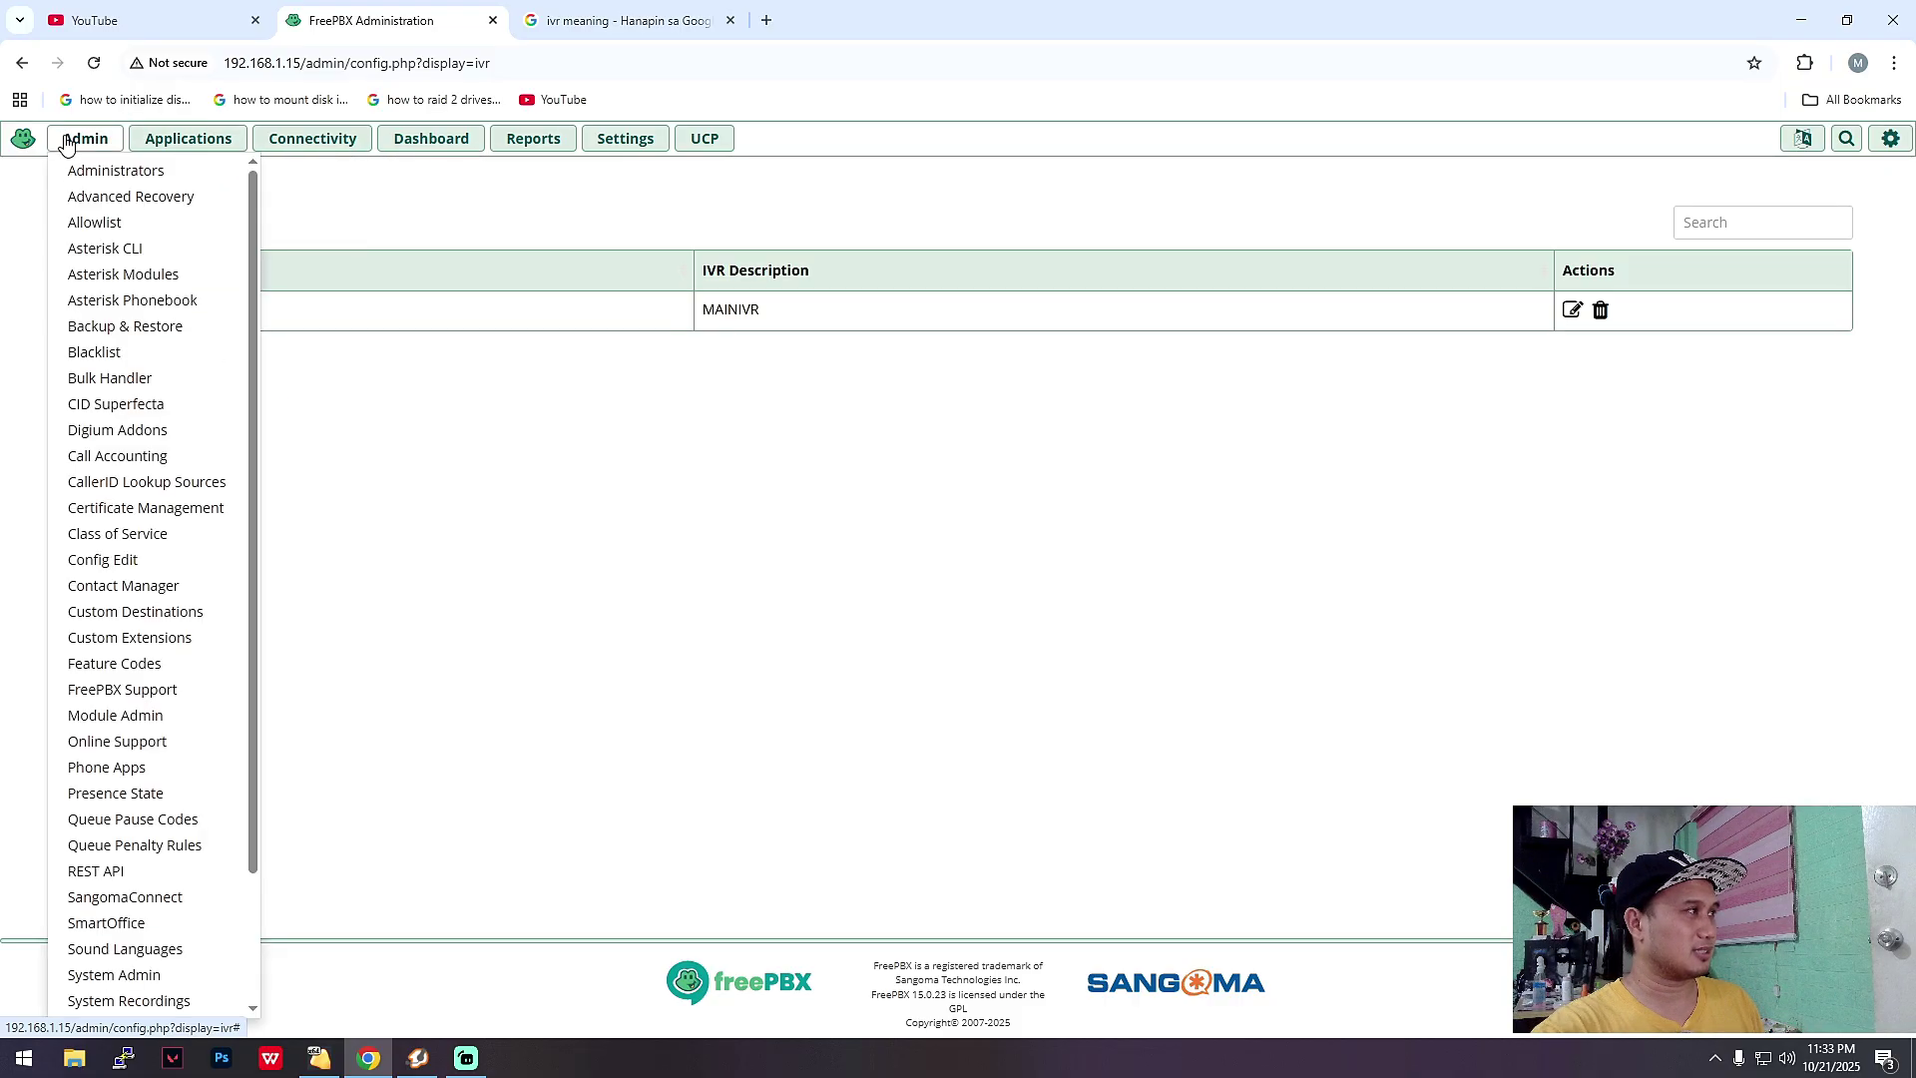
mouse_move(87, 138)
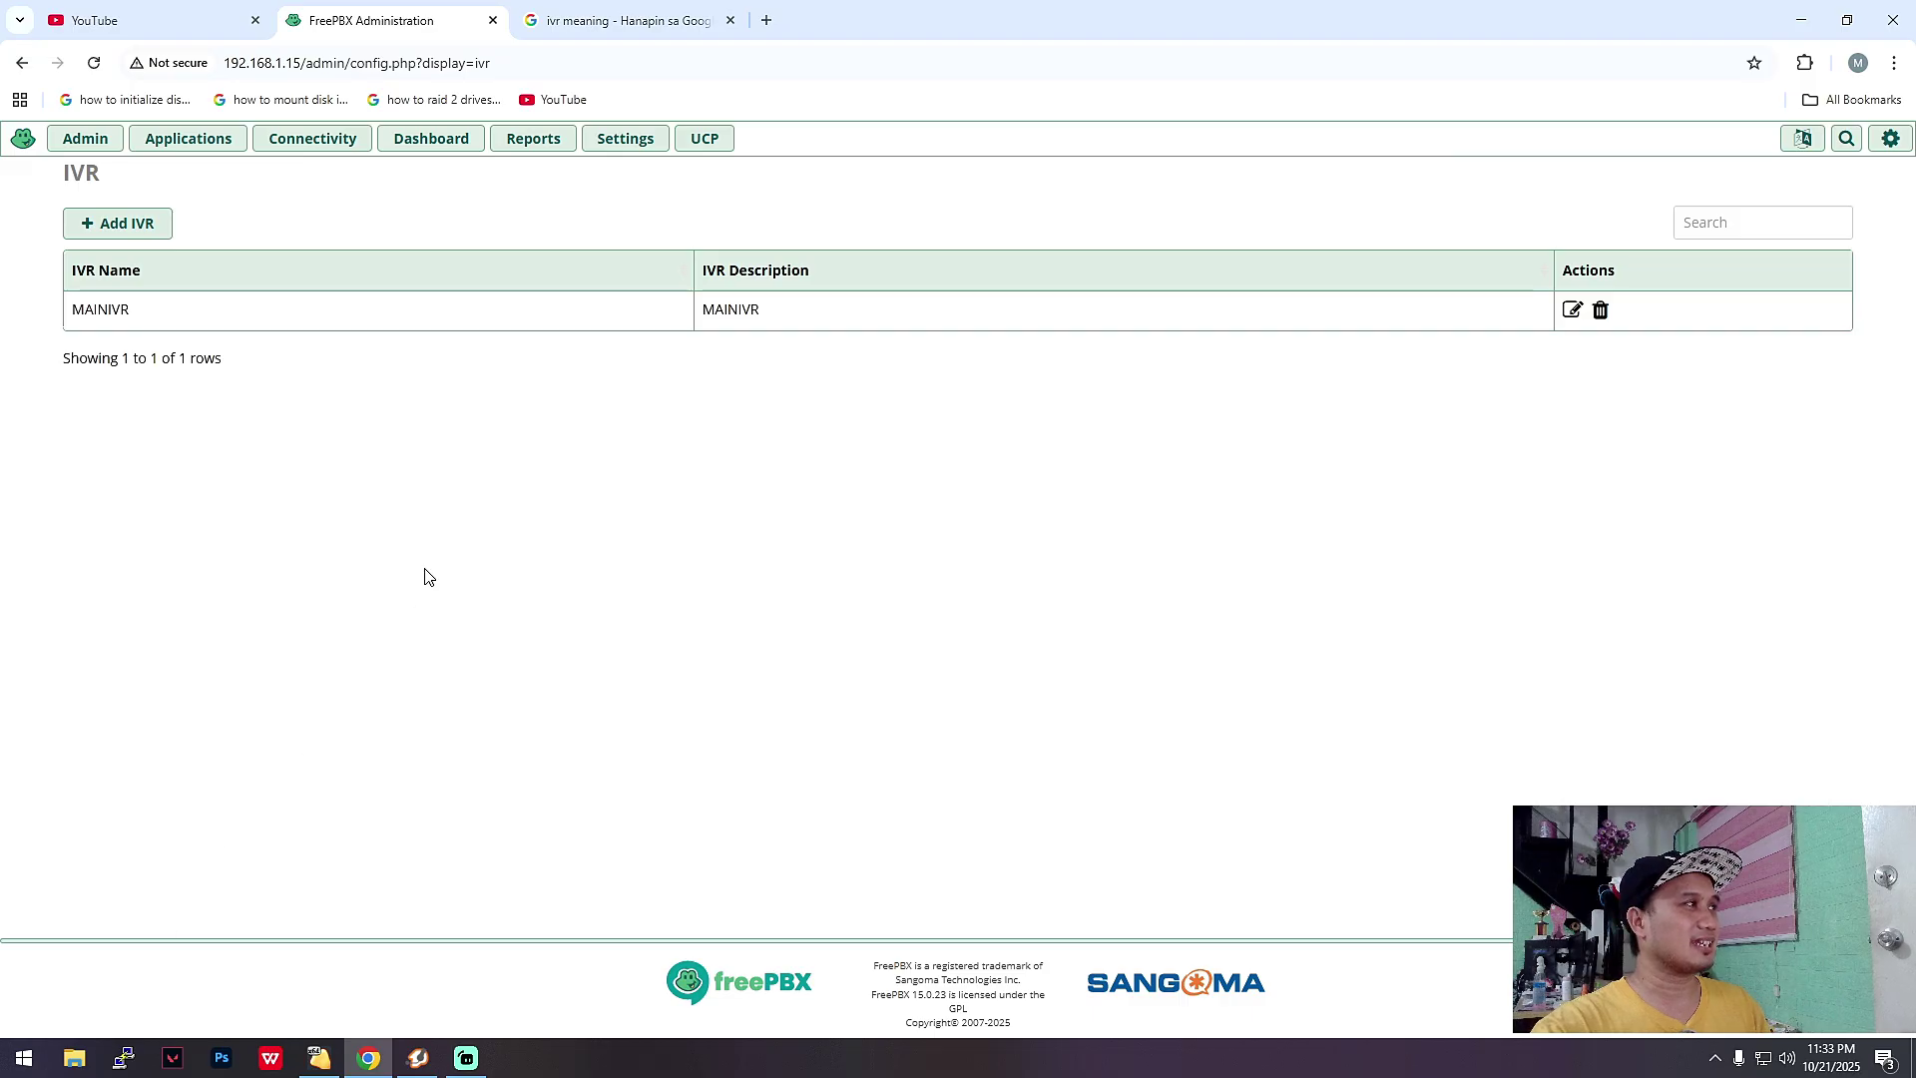
Reopen MAINIVR for editing from the IVR list and review its DTMF options and digit entries
click(185, 139)
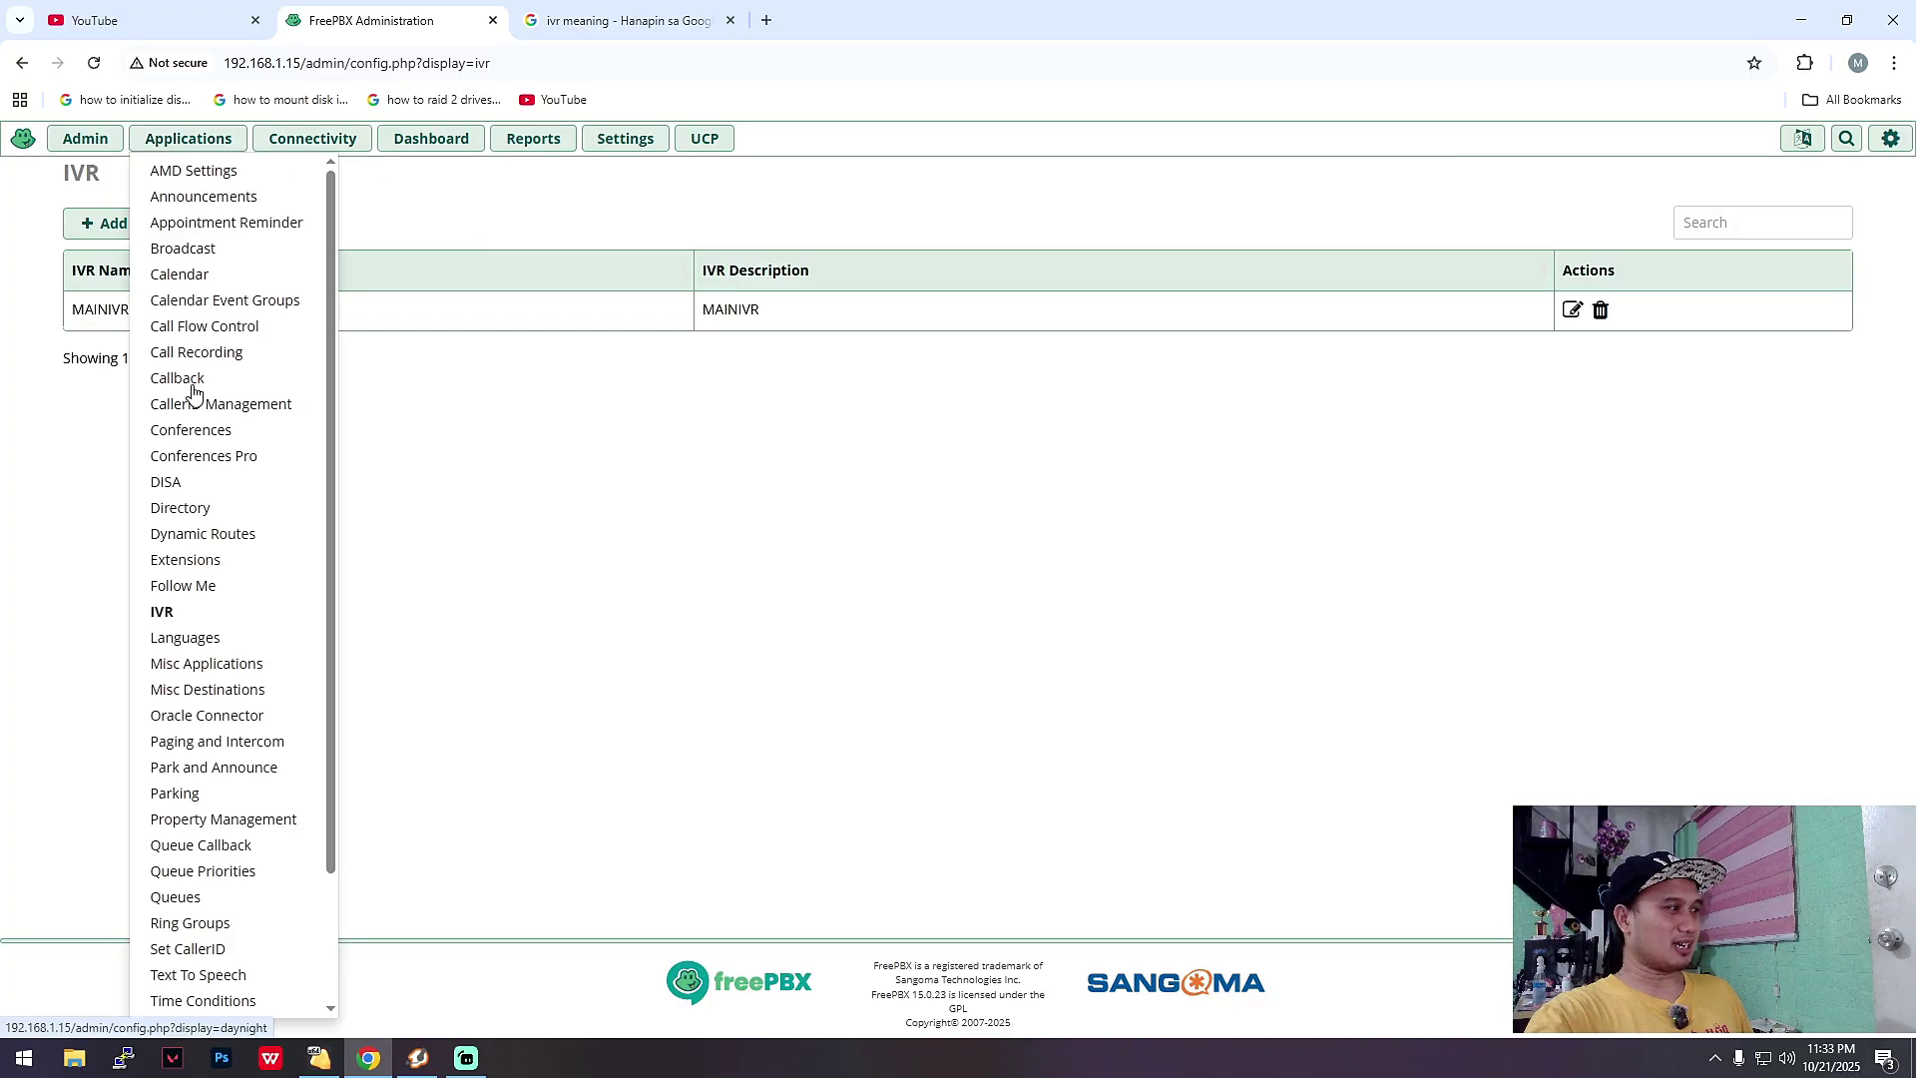
click(157, 617)
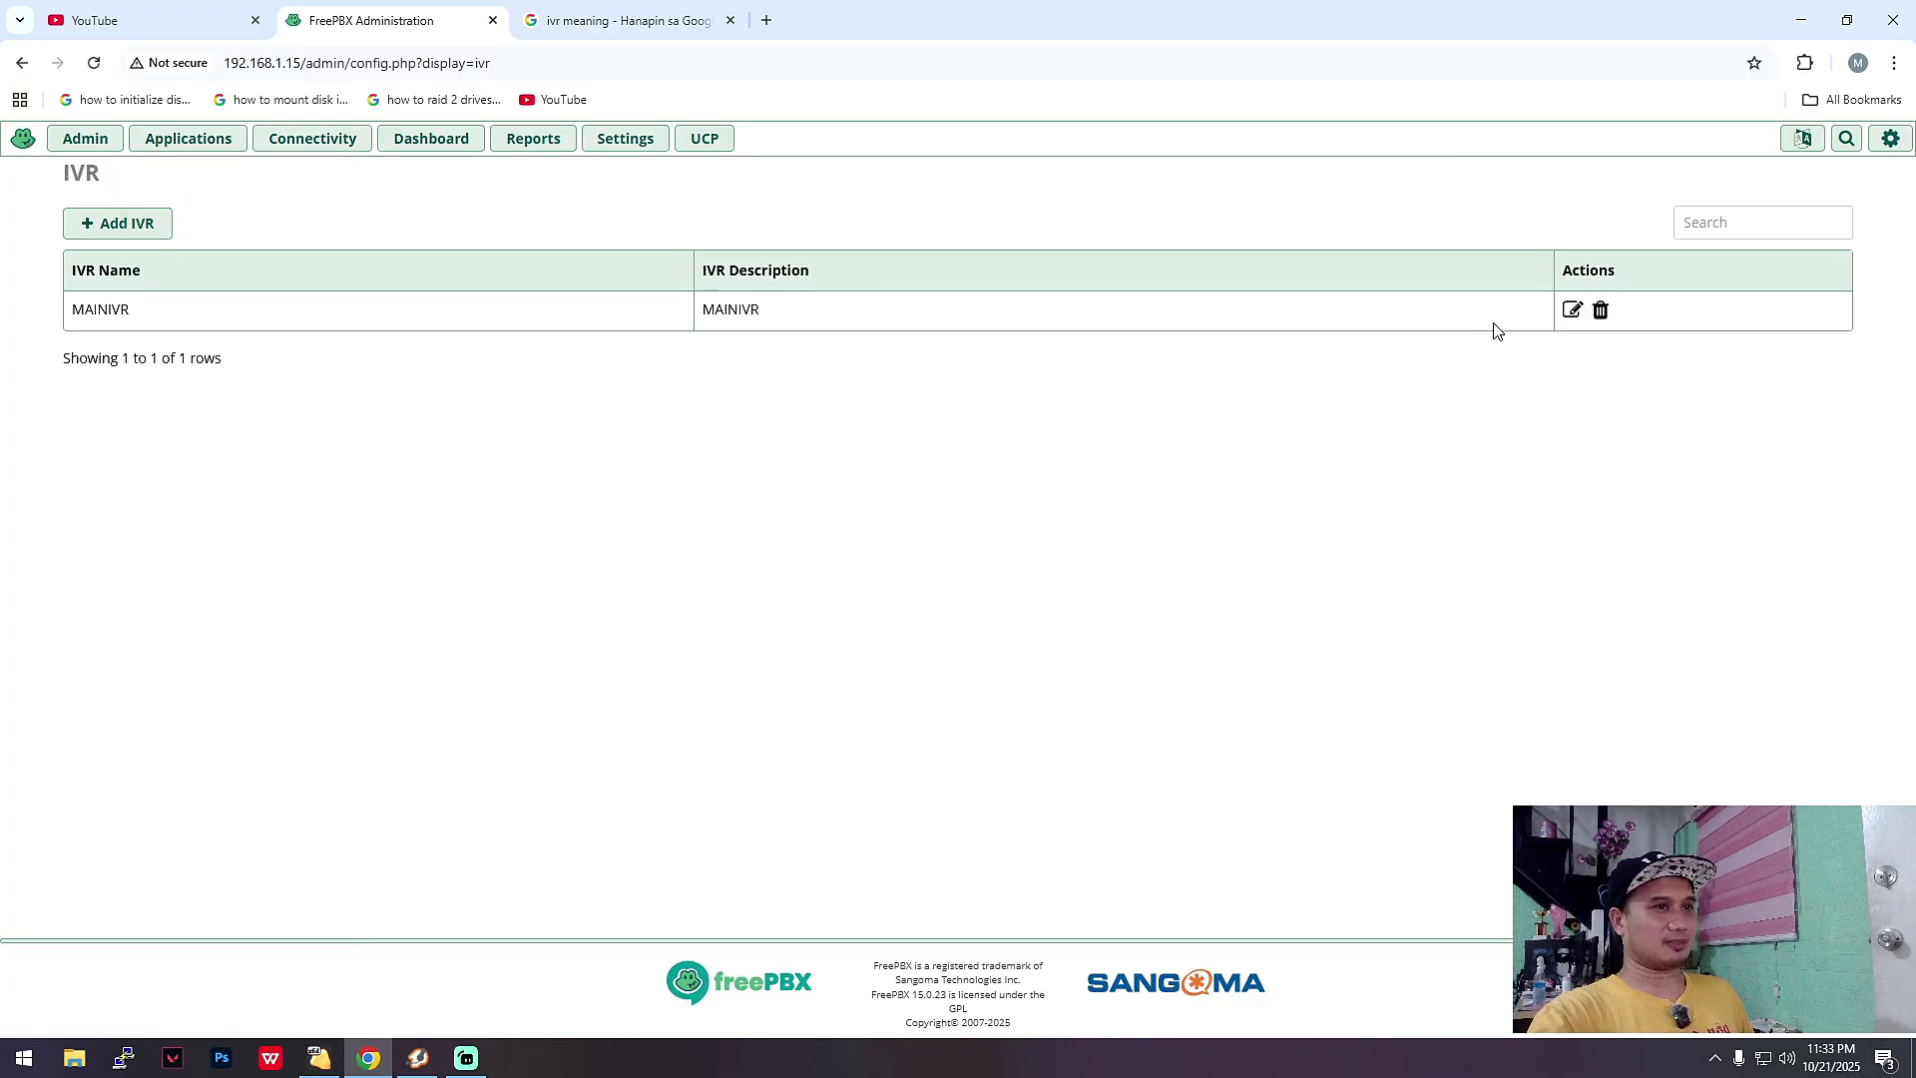
click(1571, 309)
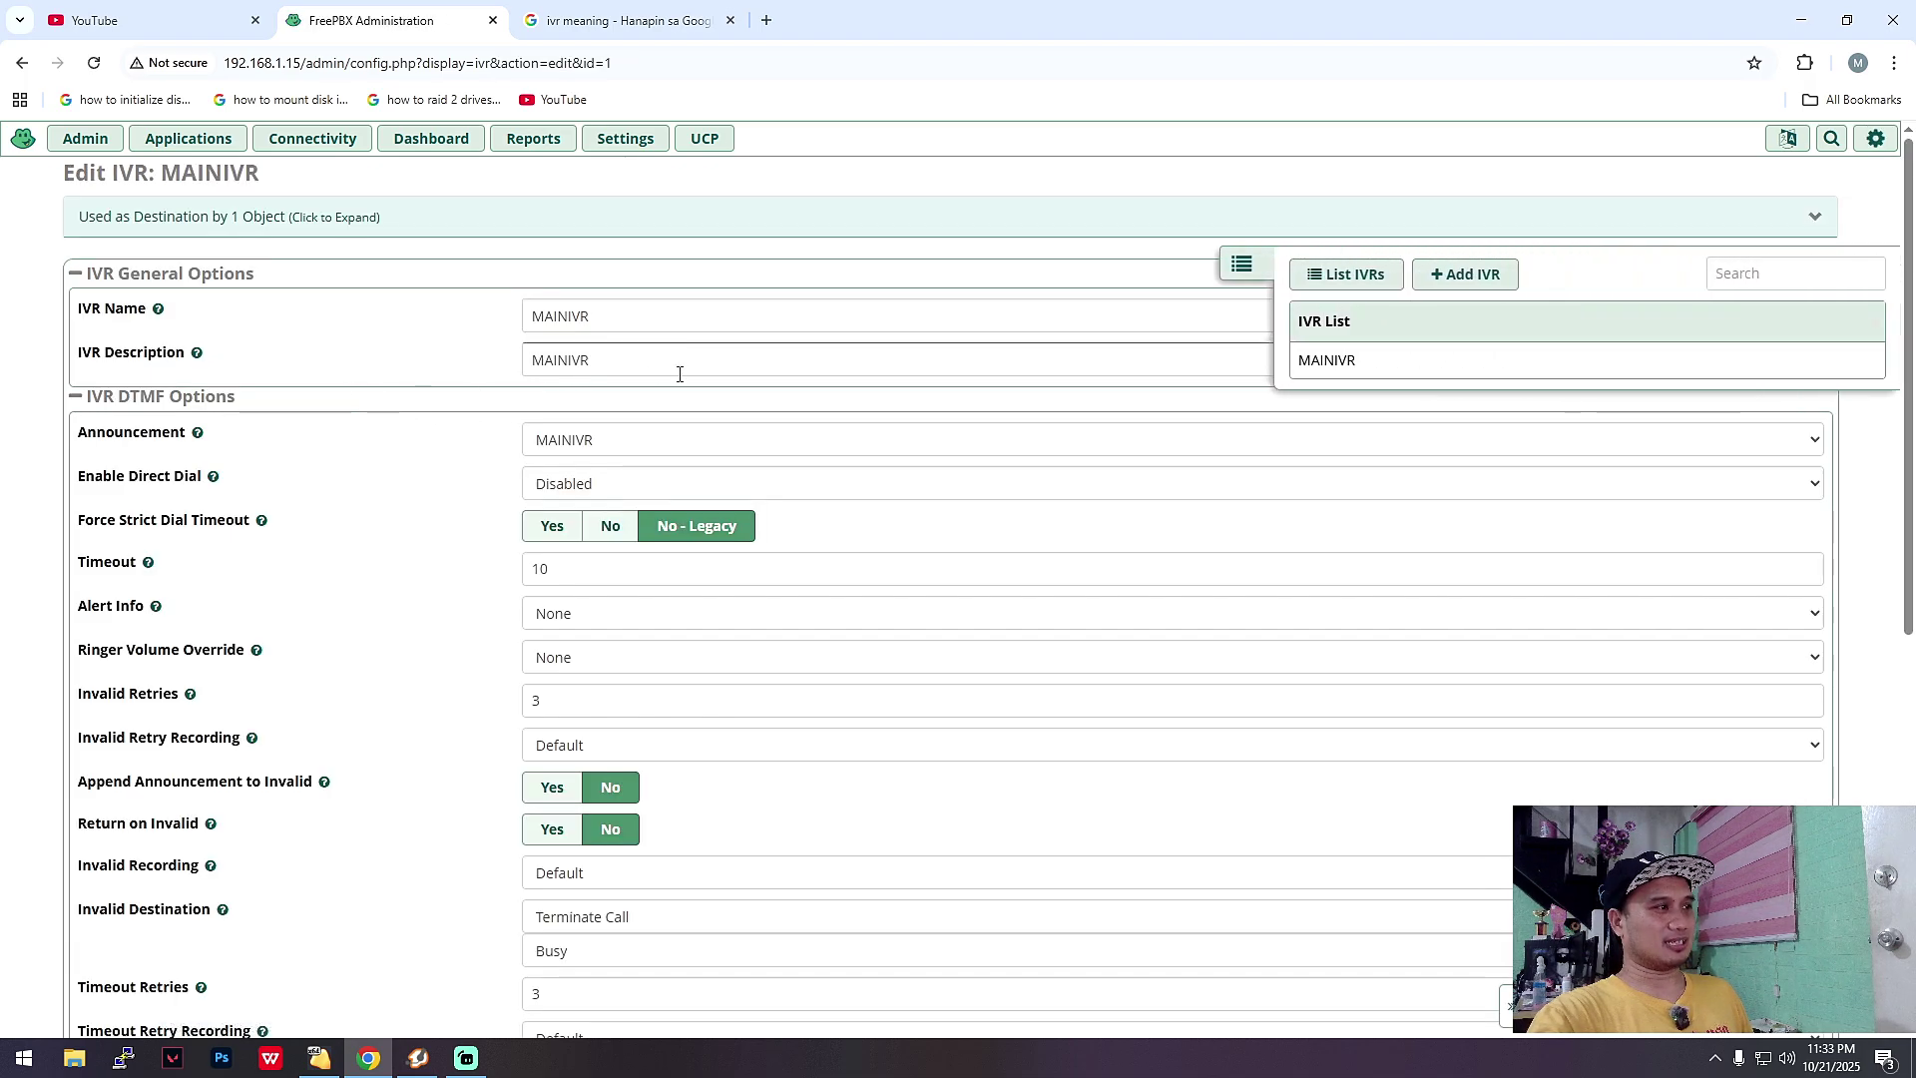
scroll(684, 410, down, 4)
scroll(695, 508, down, 3)
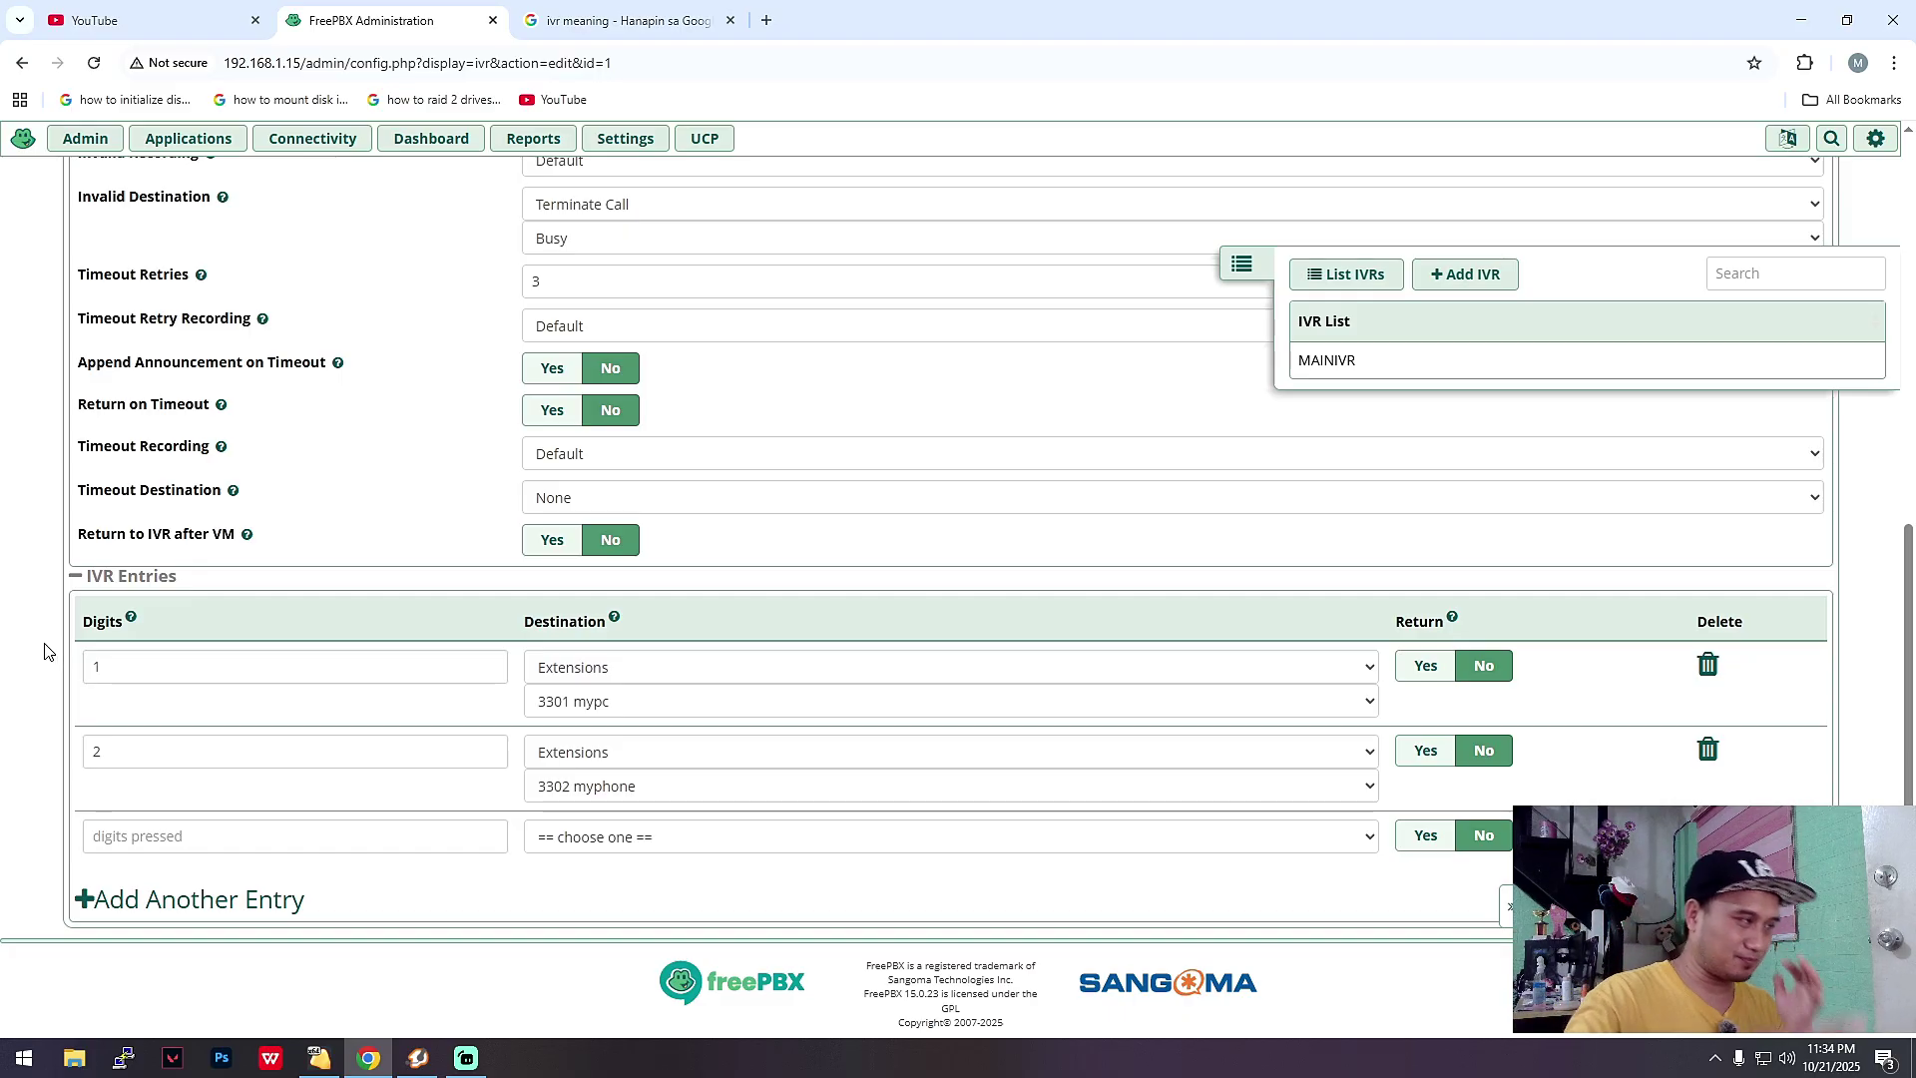
scroll(363, 693, up, 7)
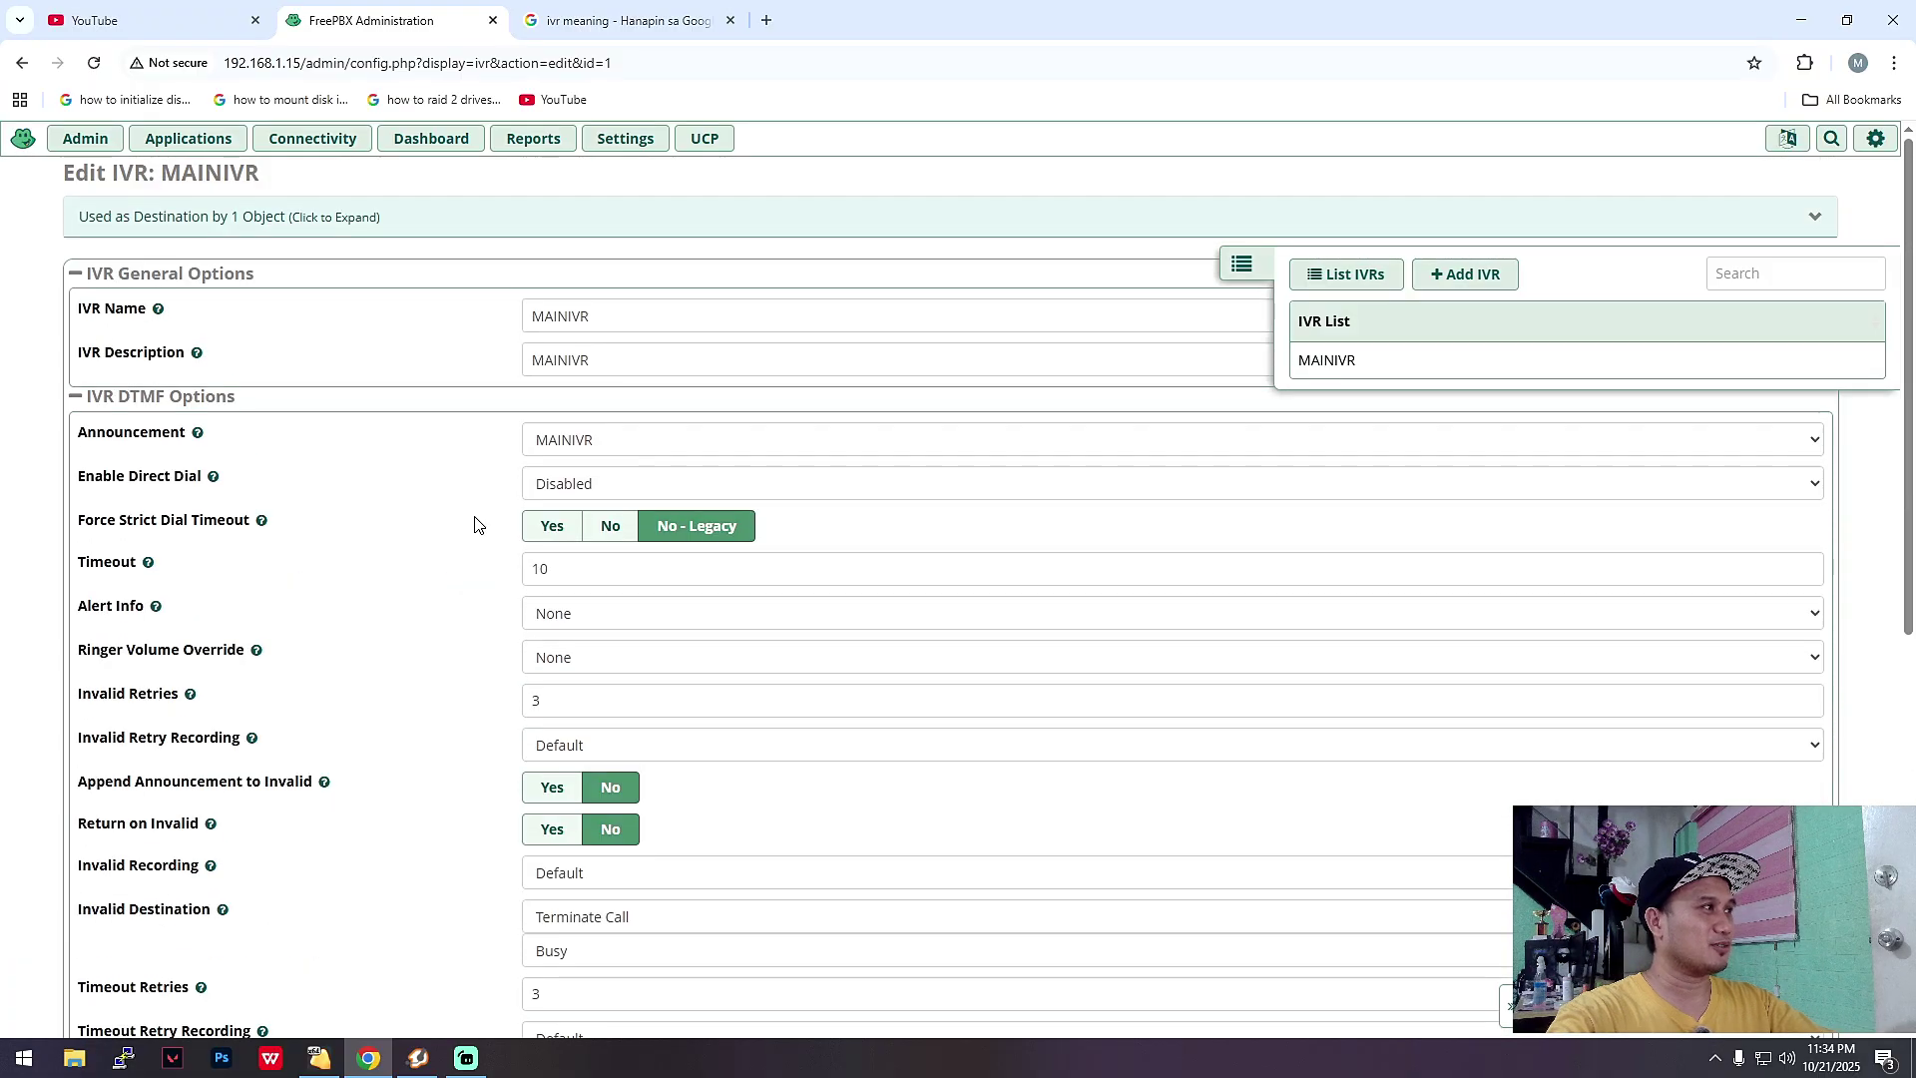
Return to the list of IVRs in FreePBX and bring up the 7777 entry in Zoiper5
click(189, 150)
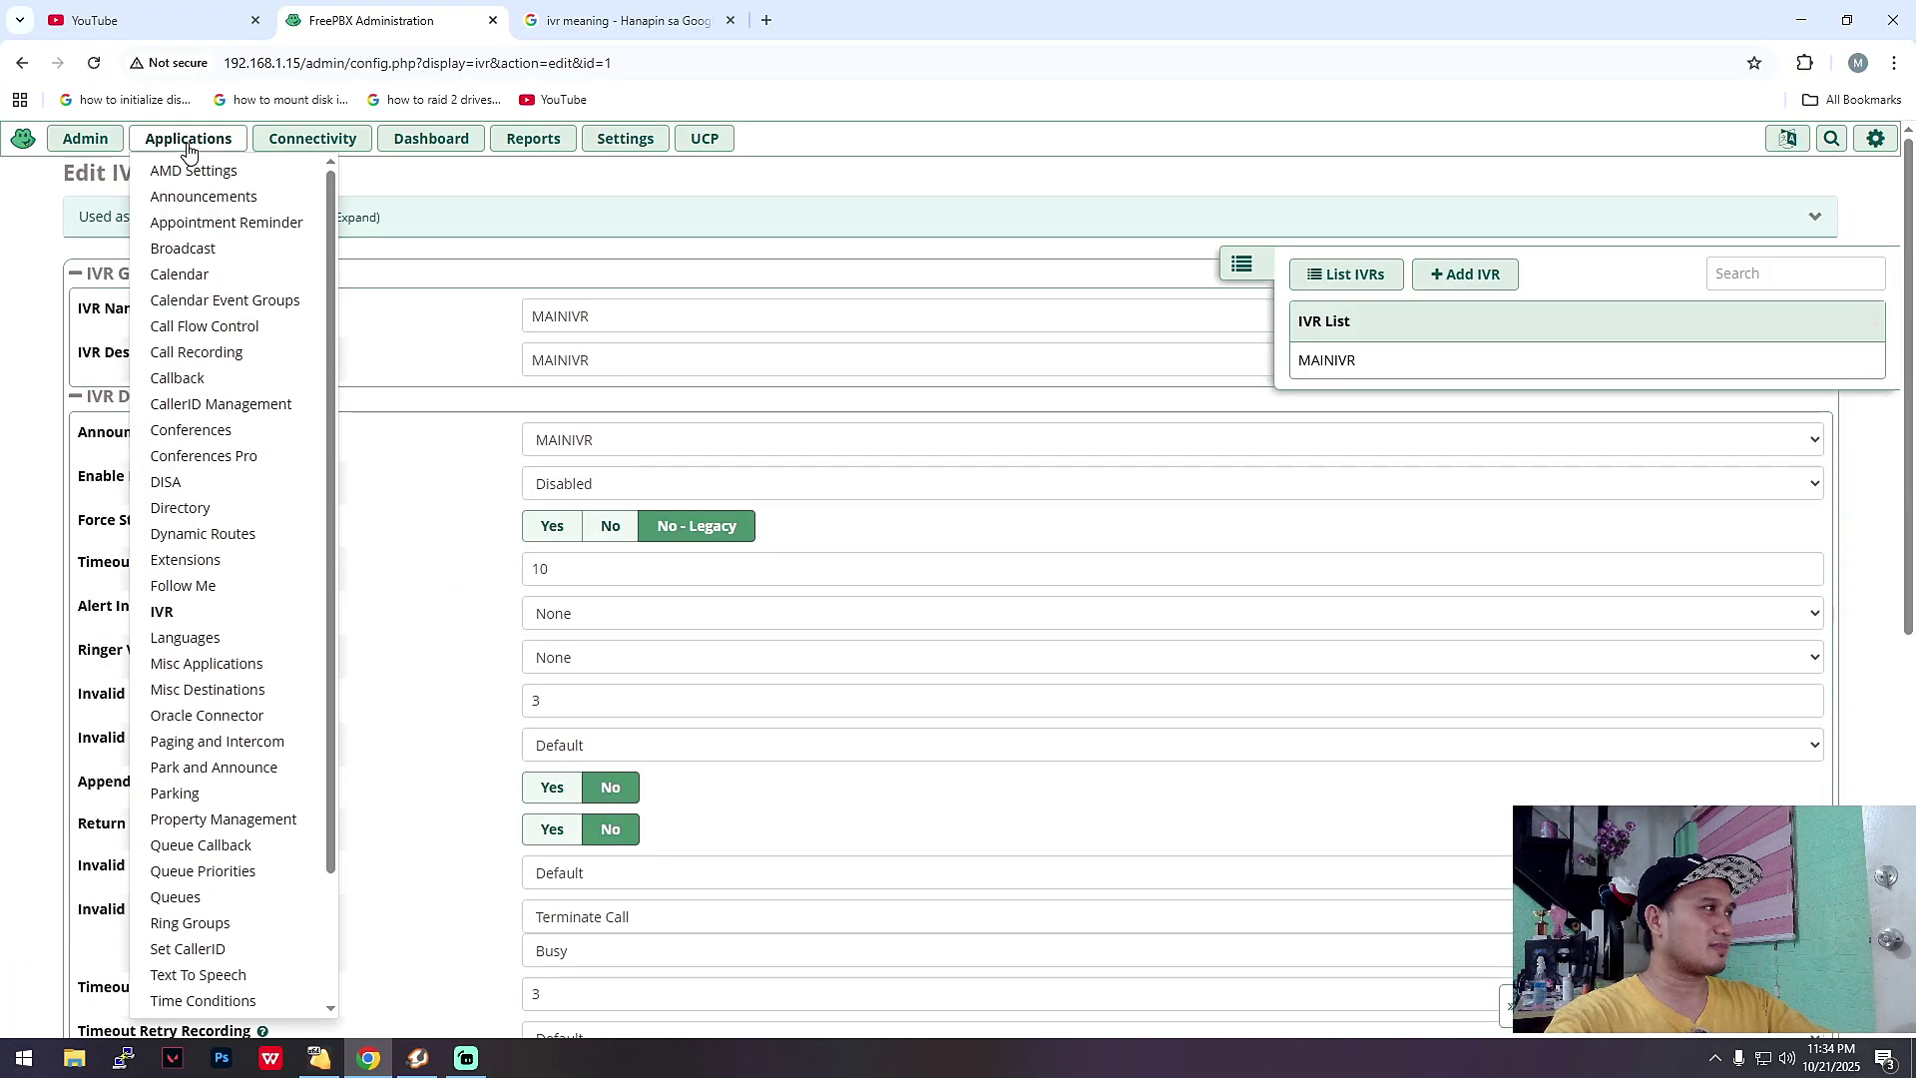
click(165, 612)
click(417, 1057)
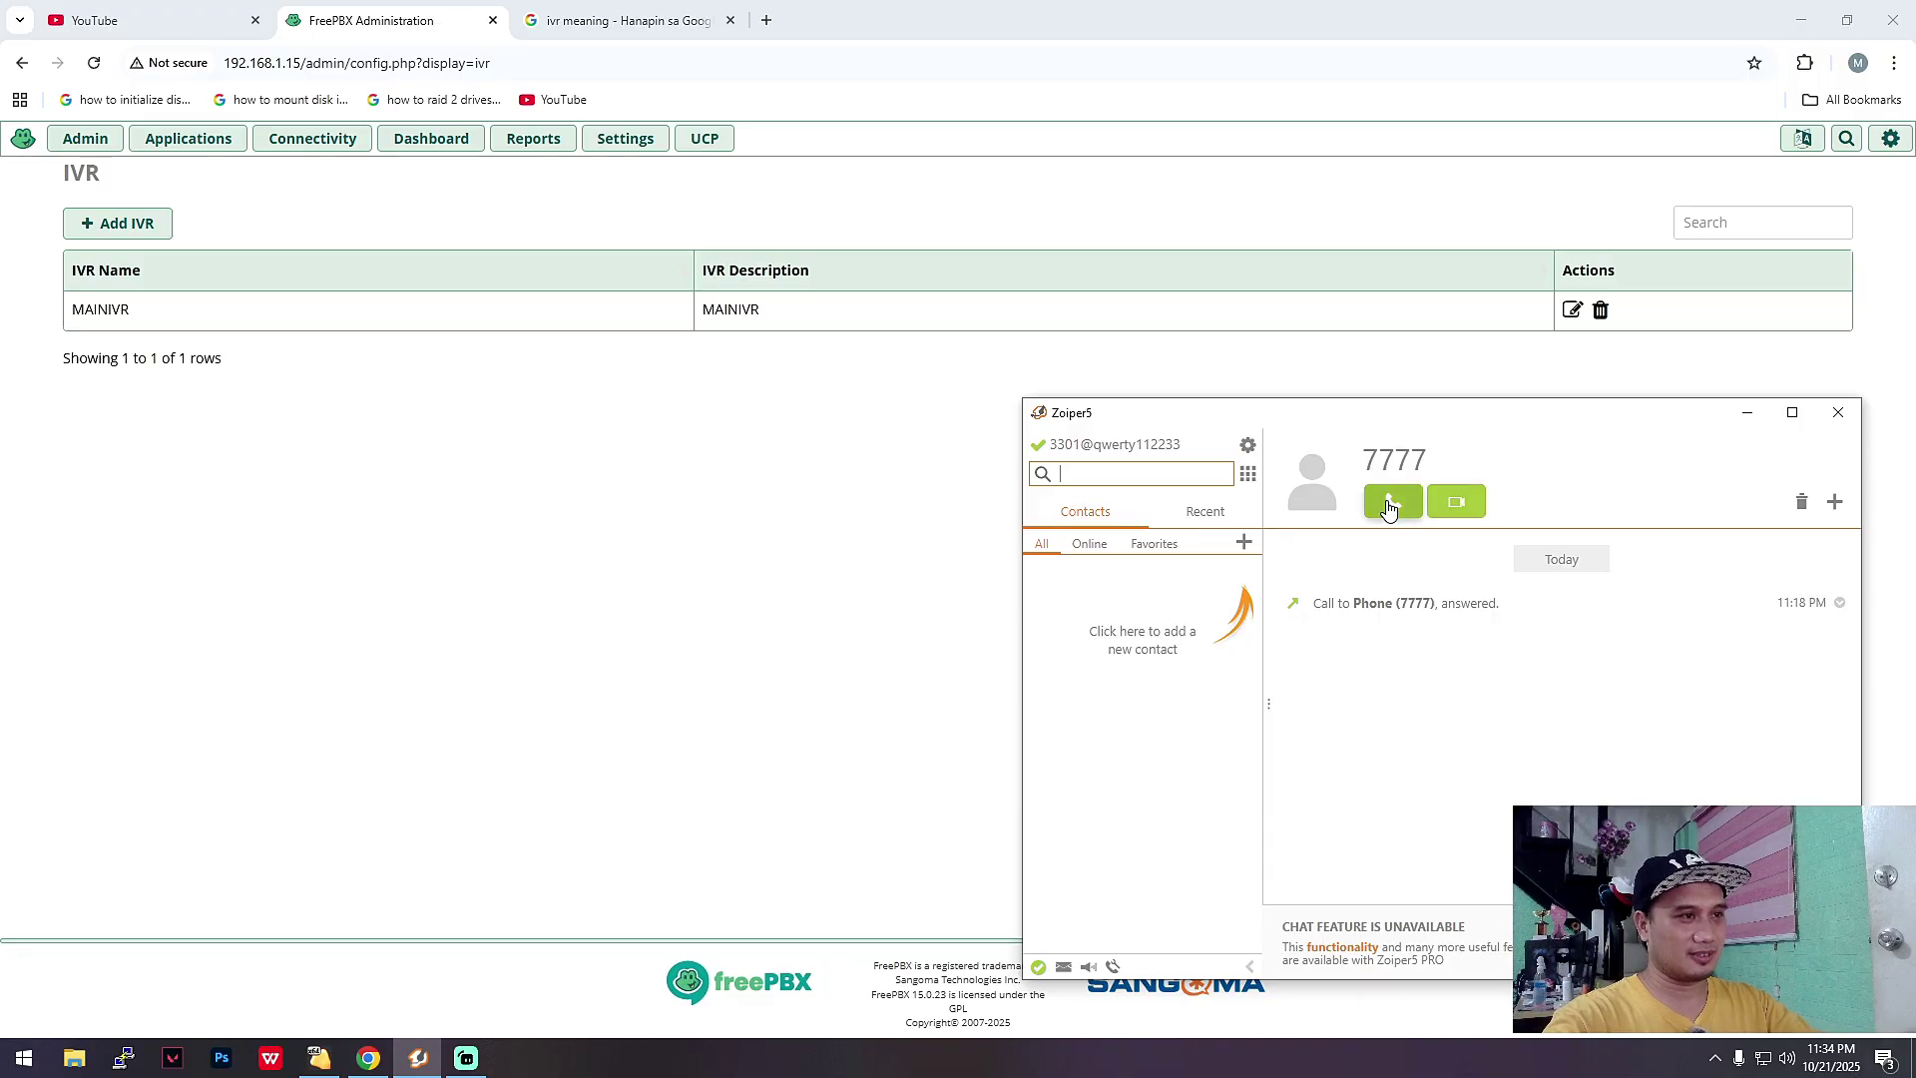
Reopen MAINIVR for editing from the IVR list and review its settings down to the entries for digits 1 and 2
mouse_move(172, 146)
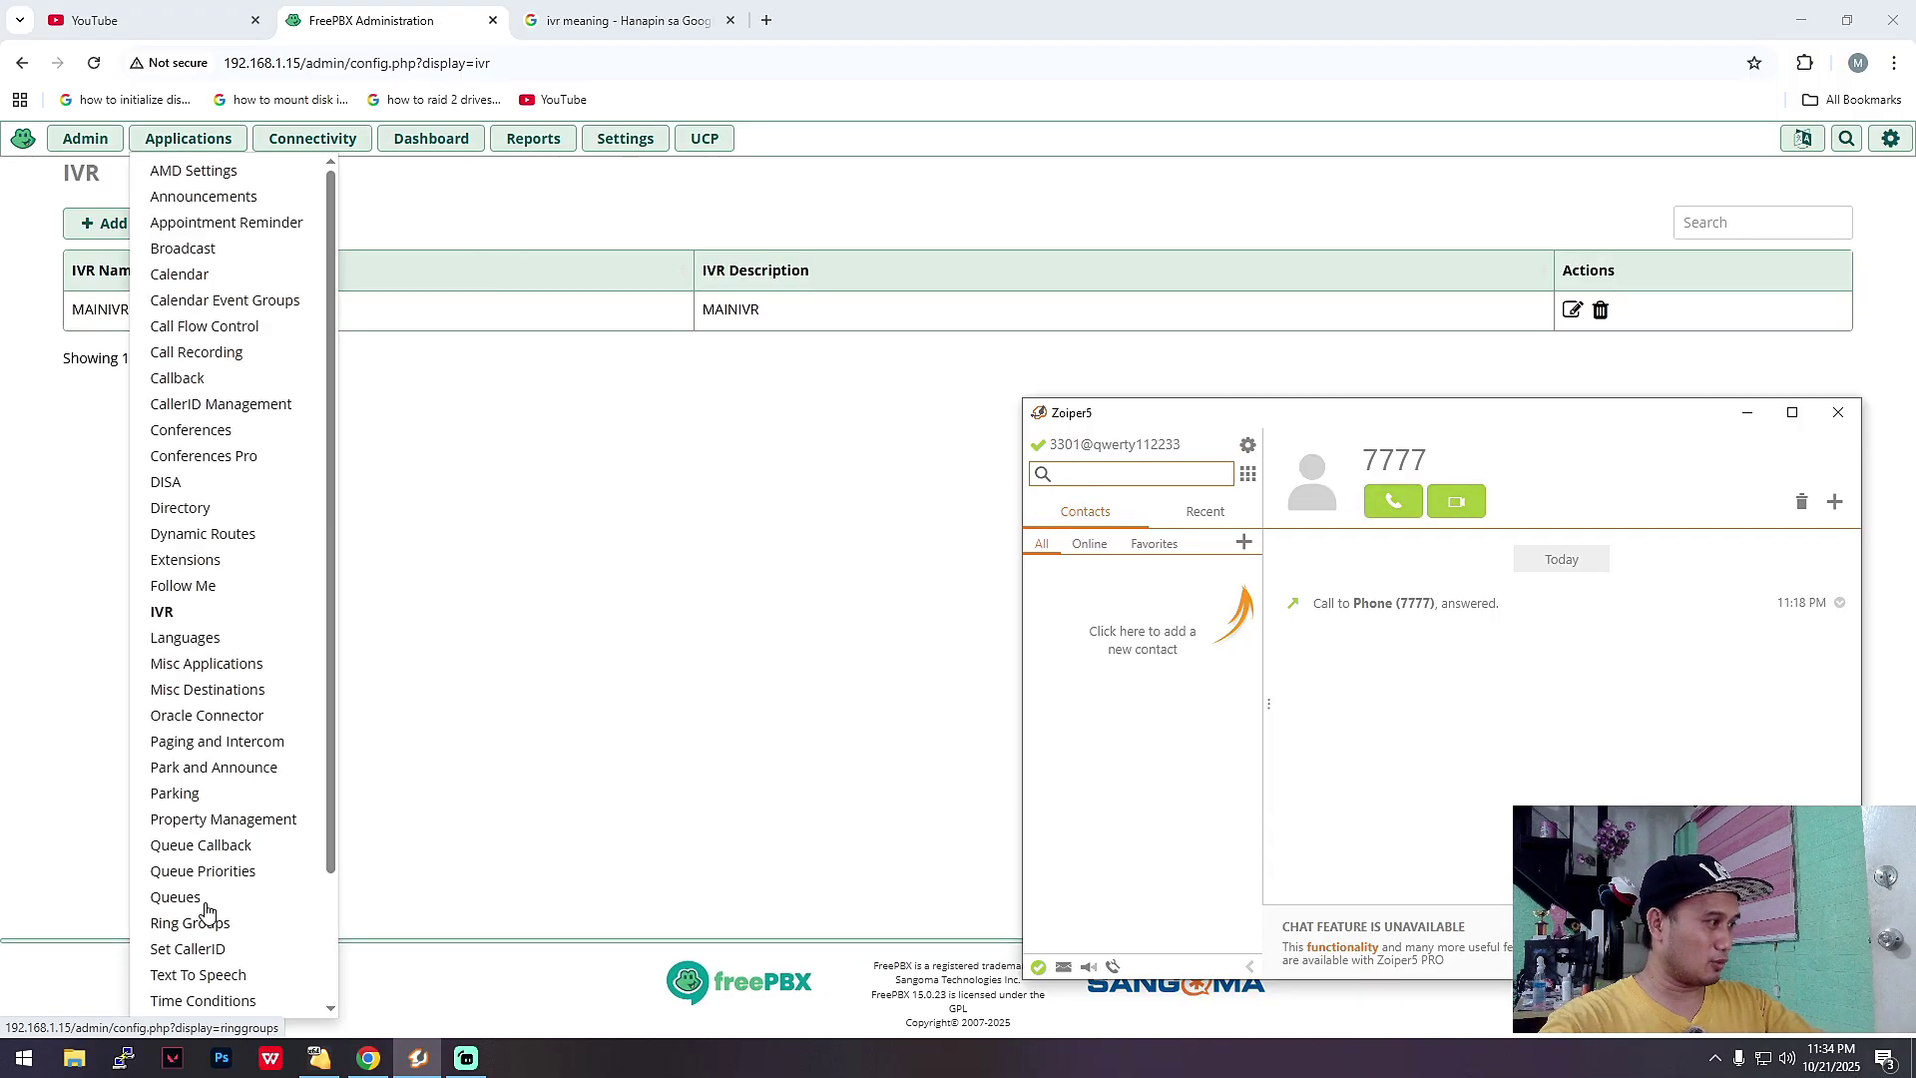
click(162, 611)
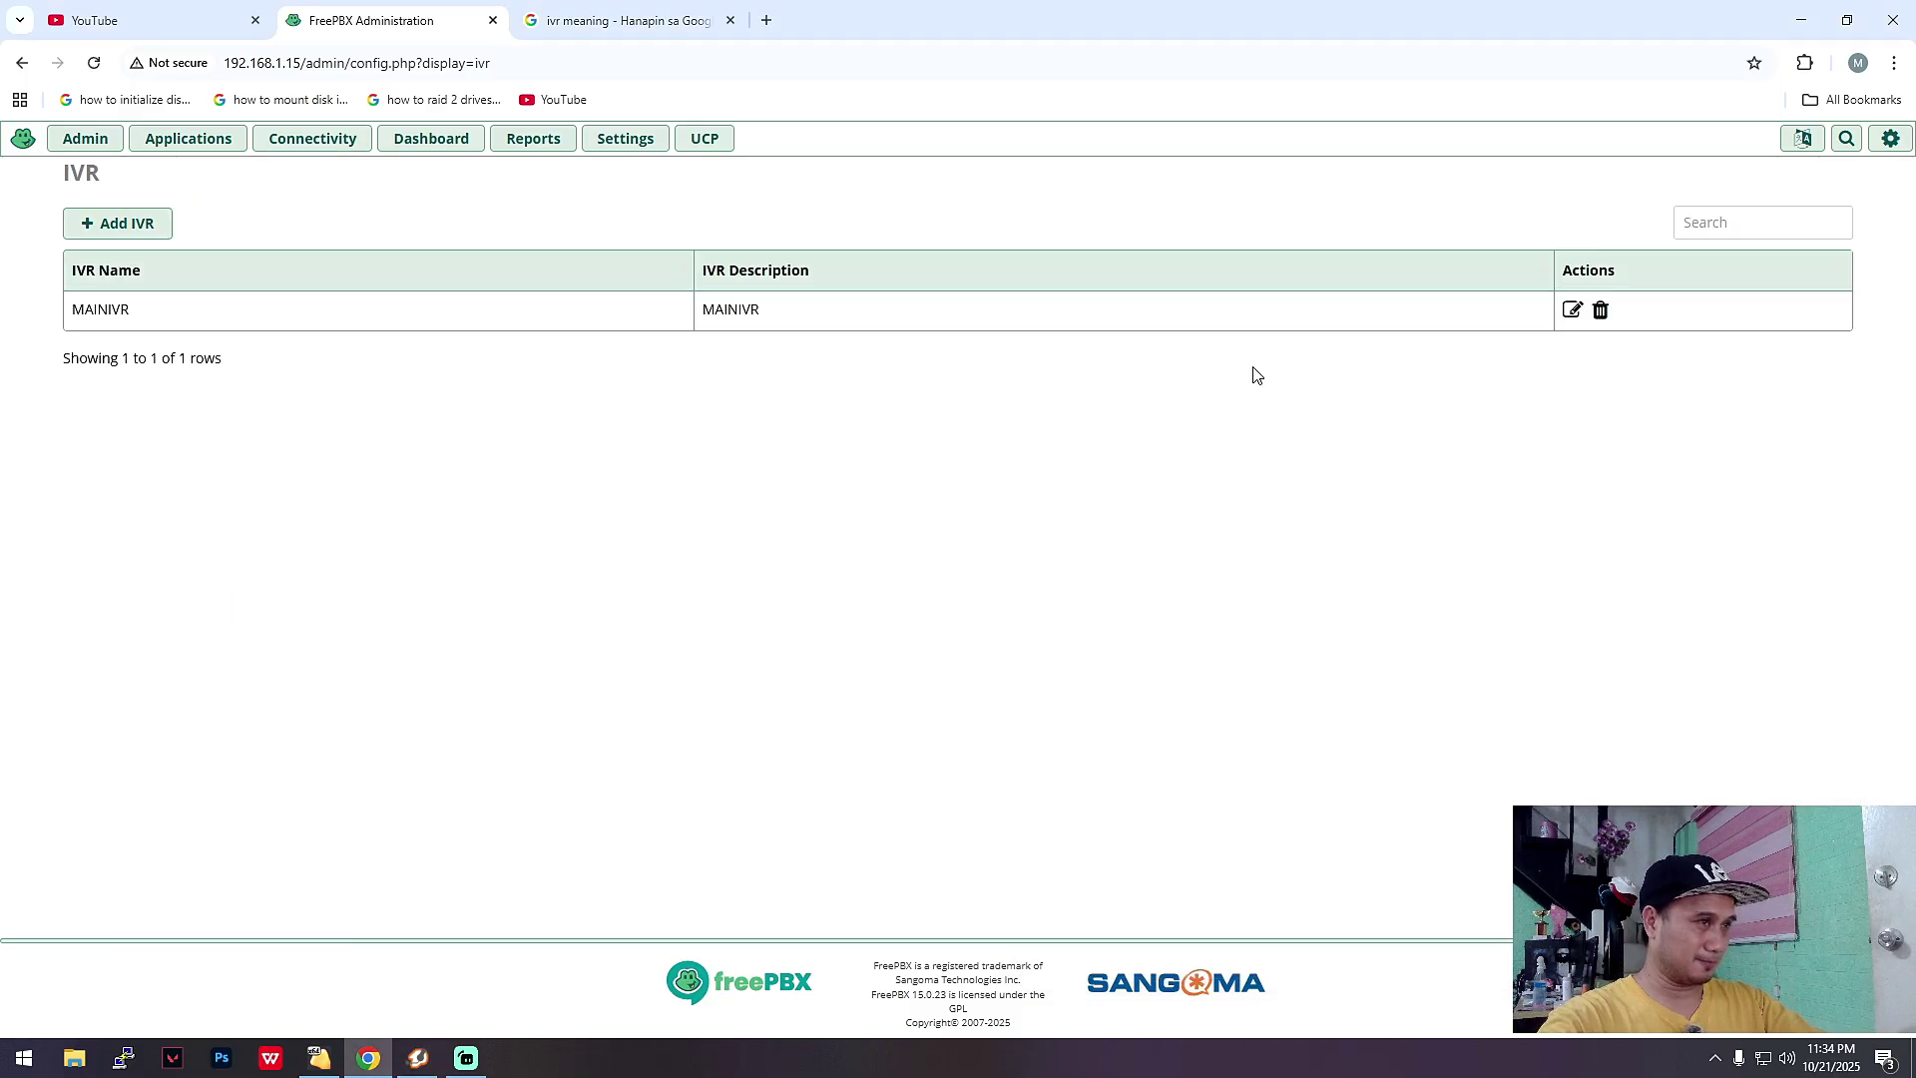
click(1571, 310)
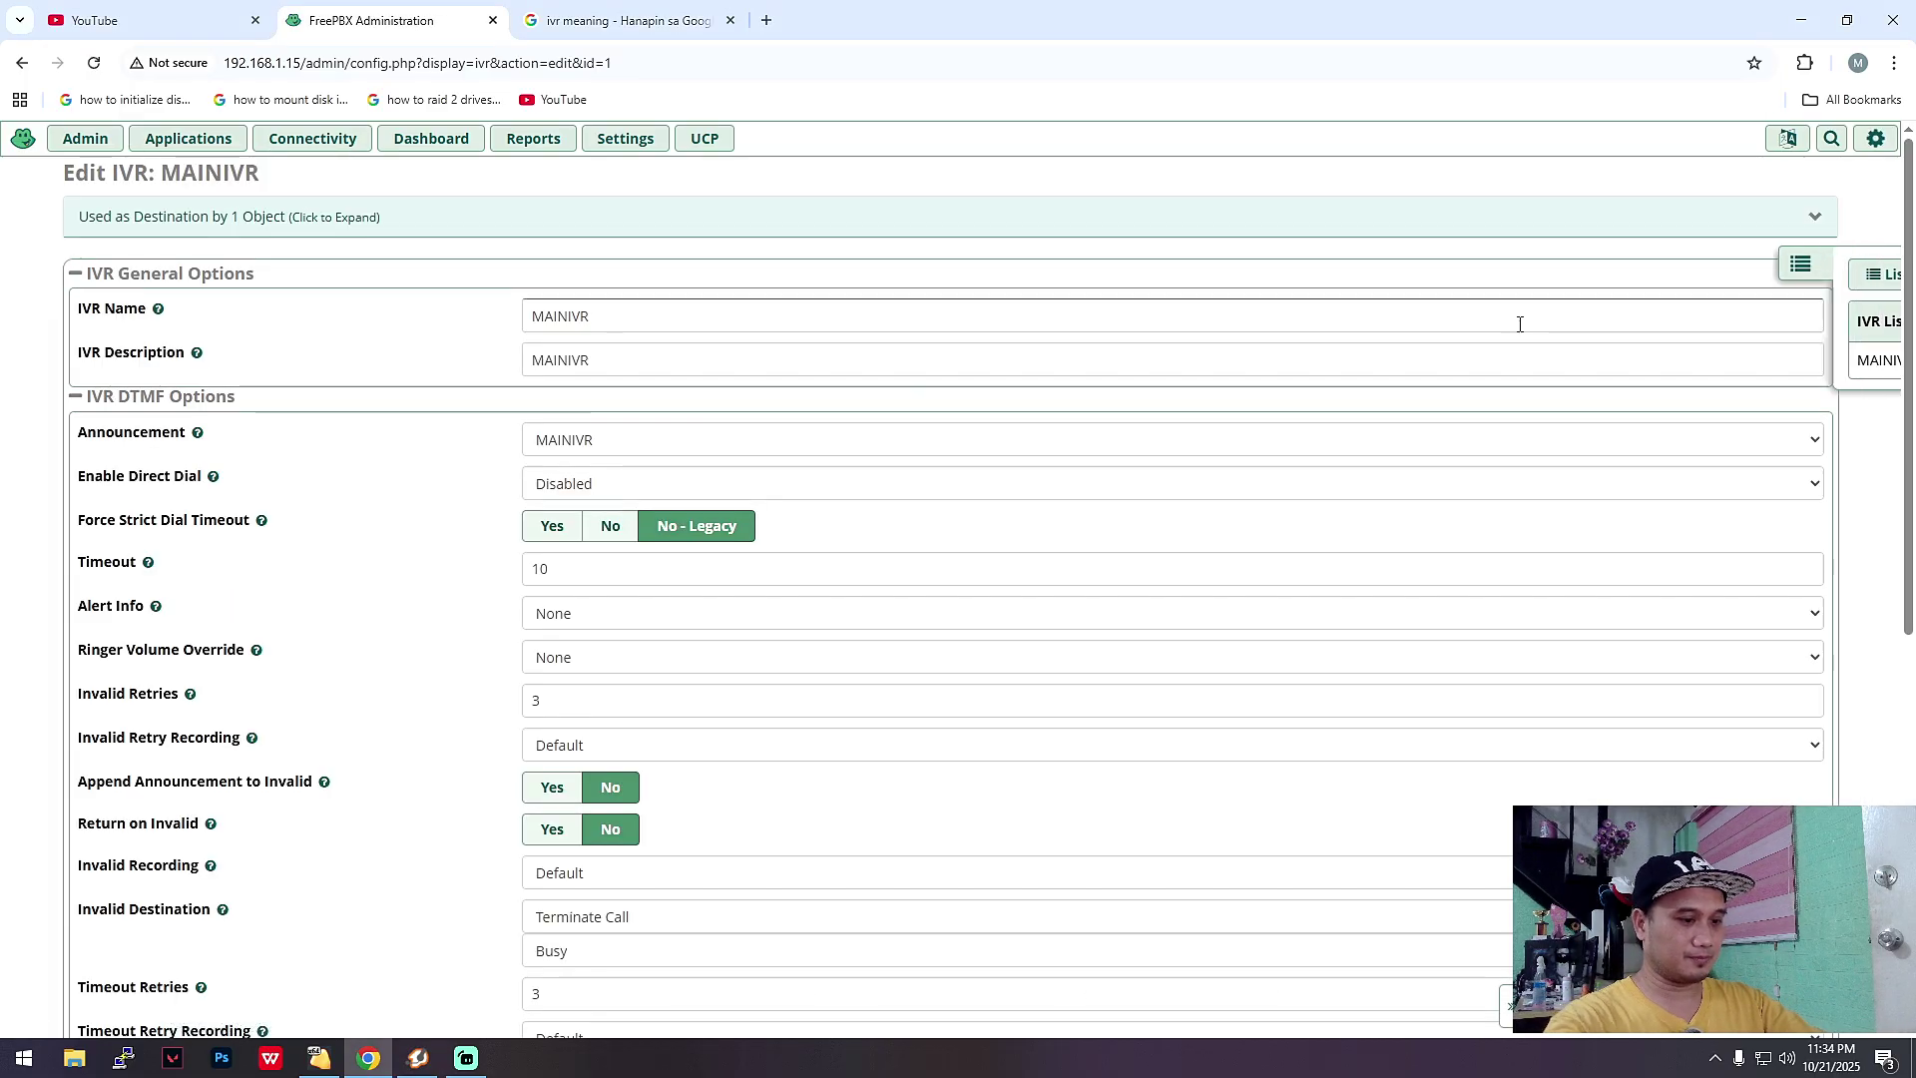
scroll(1319, 775, down, 4)
scroll(1319, 774, down, 3)
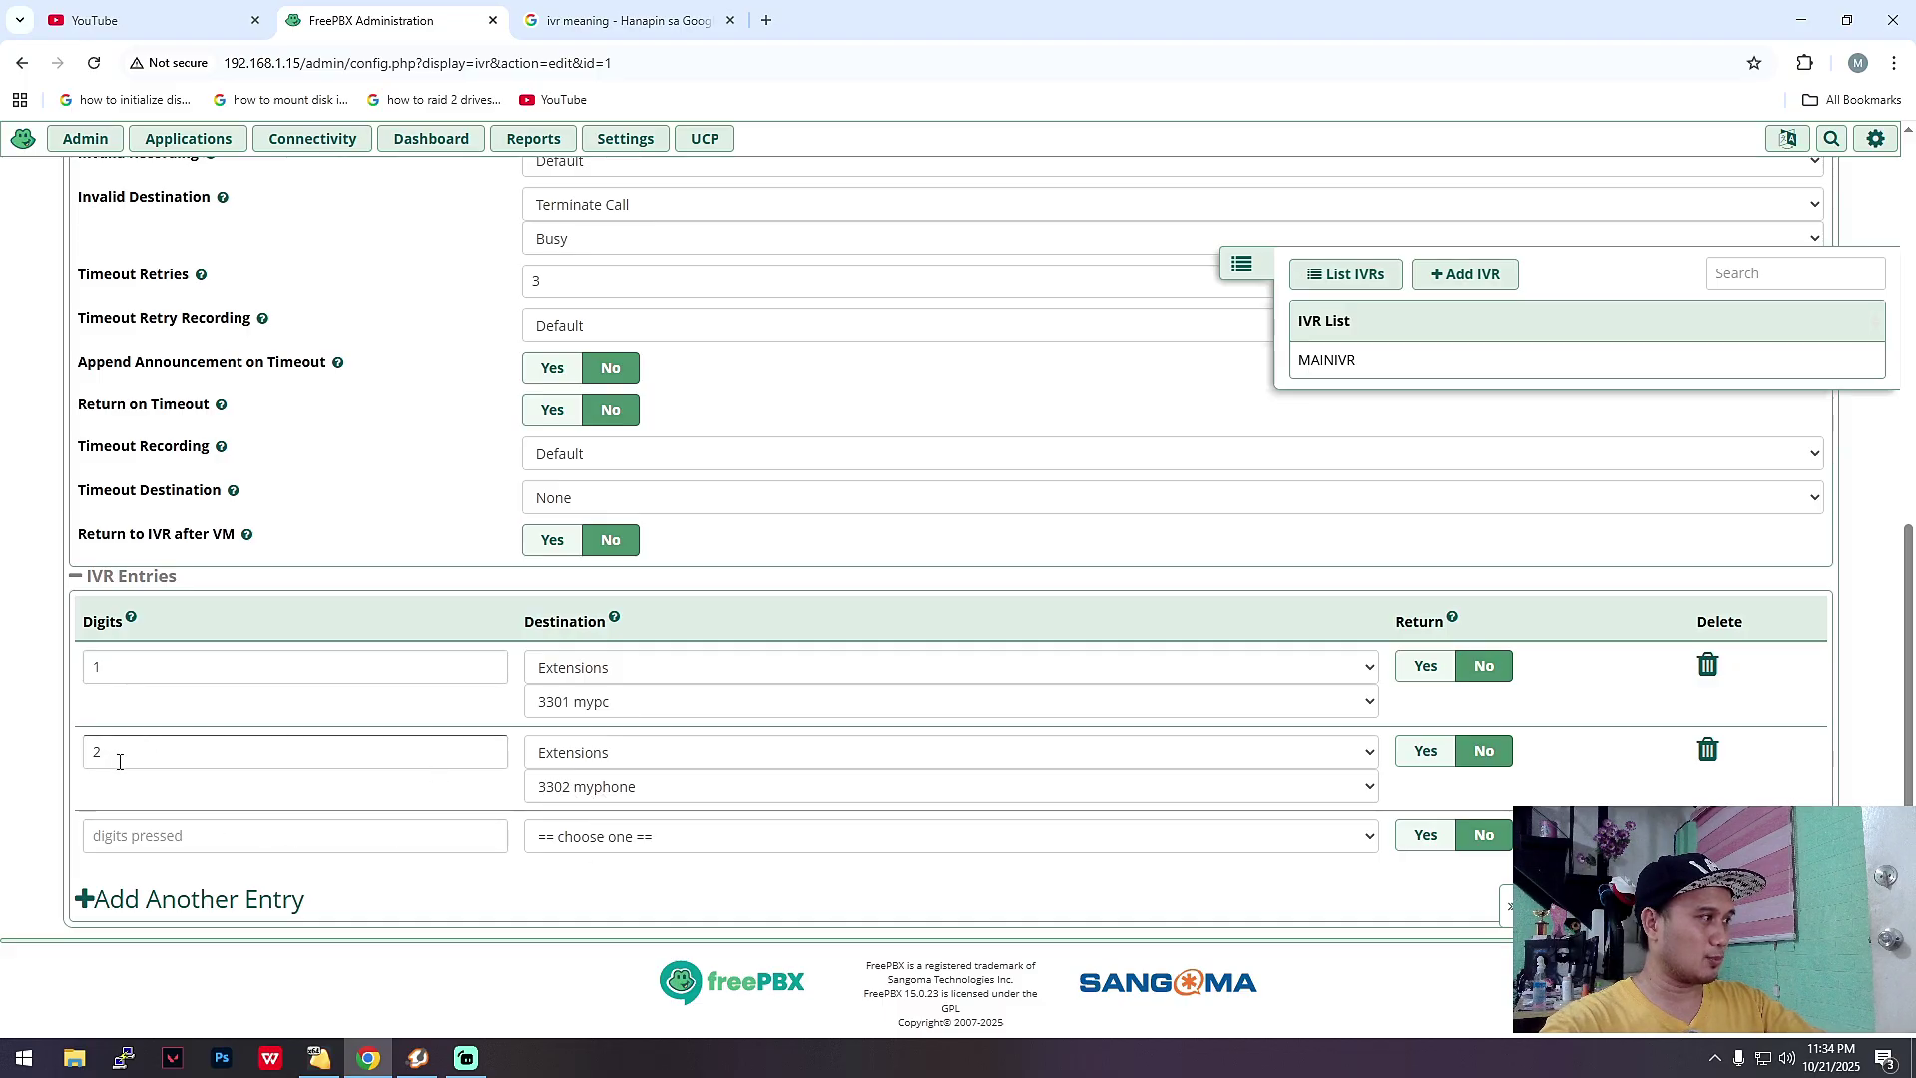
scroll(779, 449, up, 7)
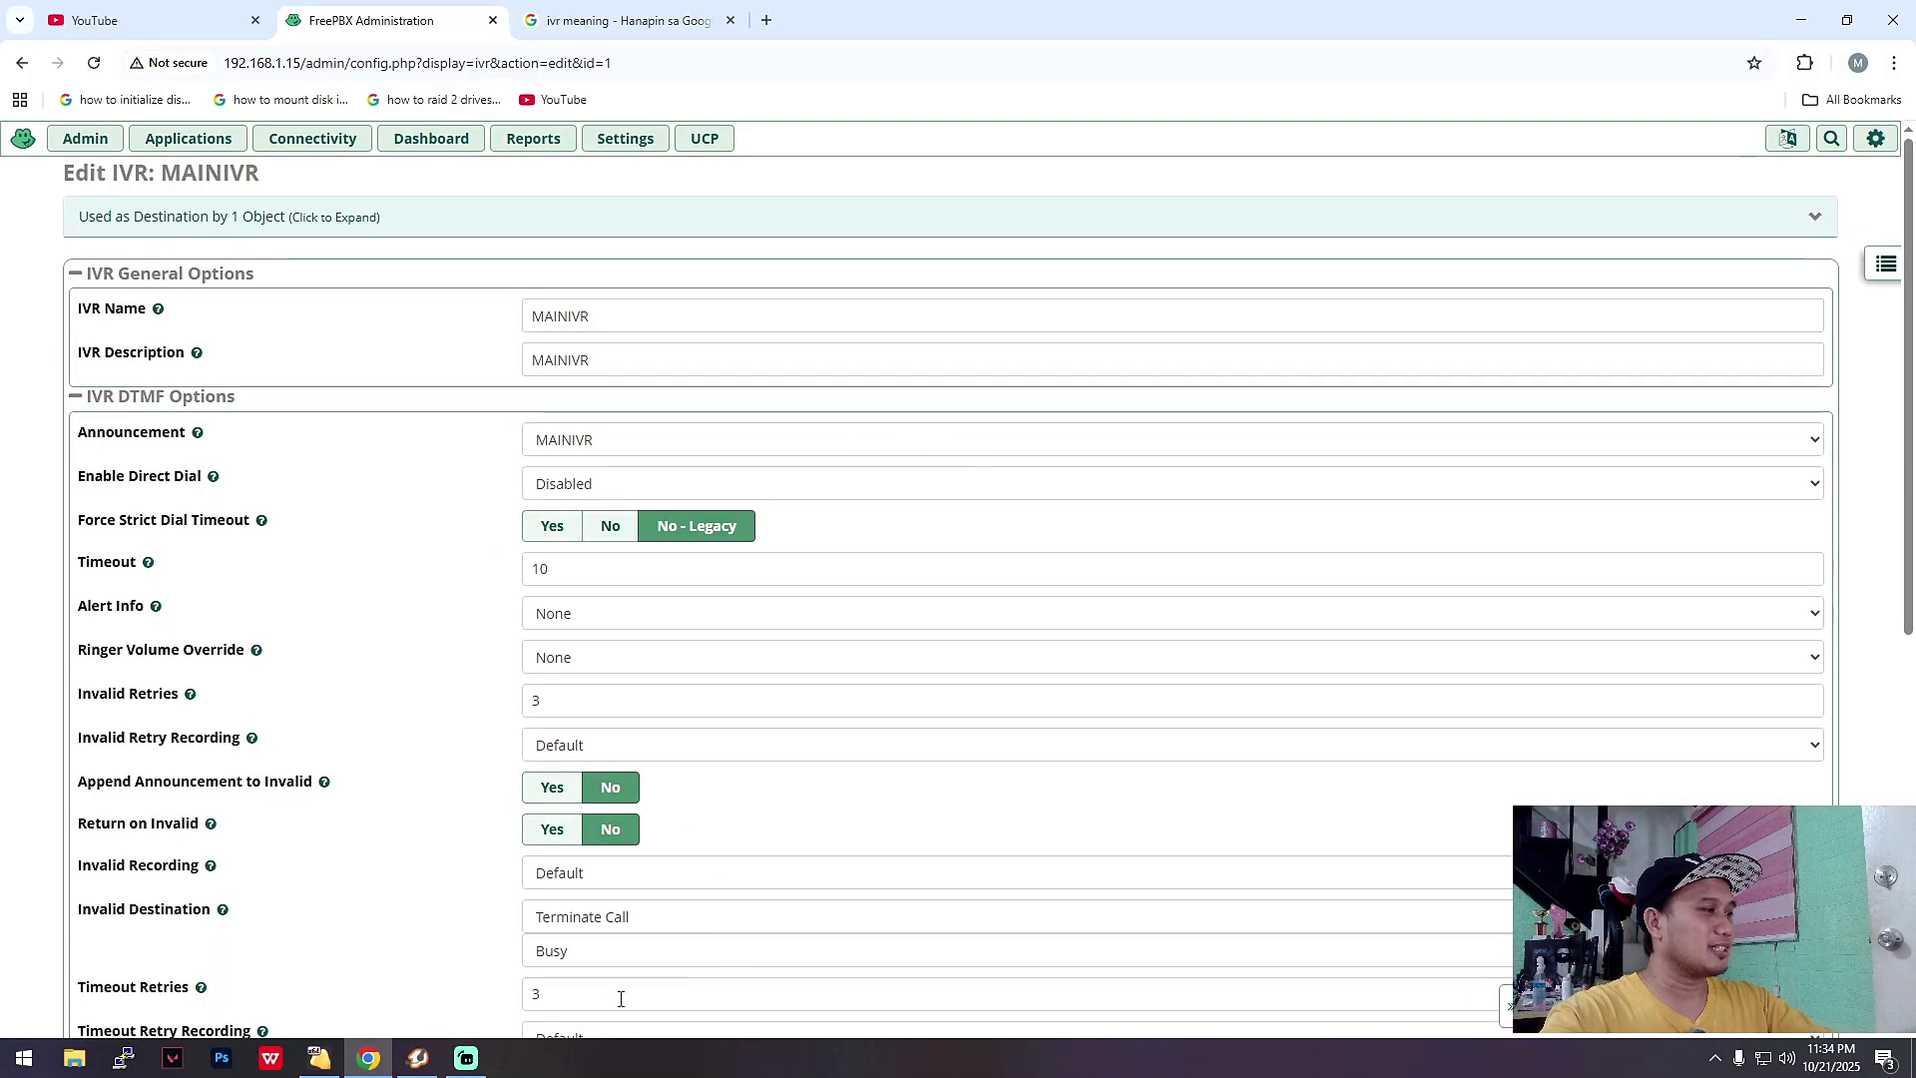
Show the FreePBX dashboard, switch to Zoiper5 and call 7777
click(418, 1057)
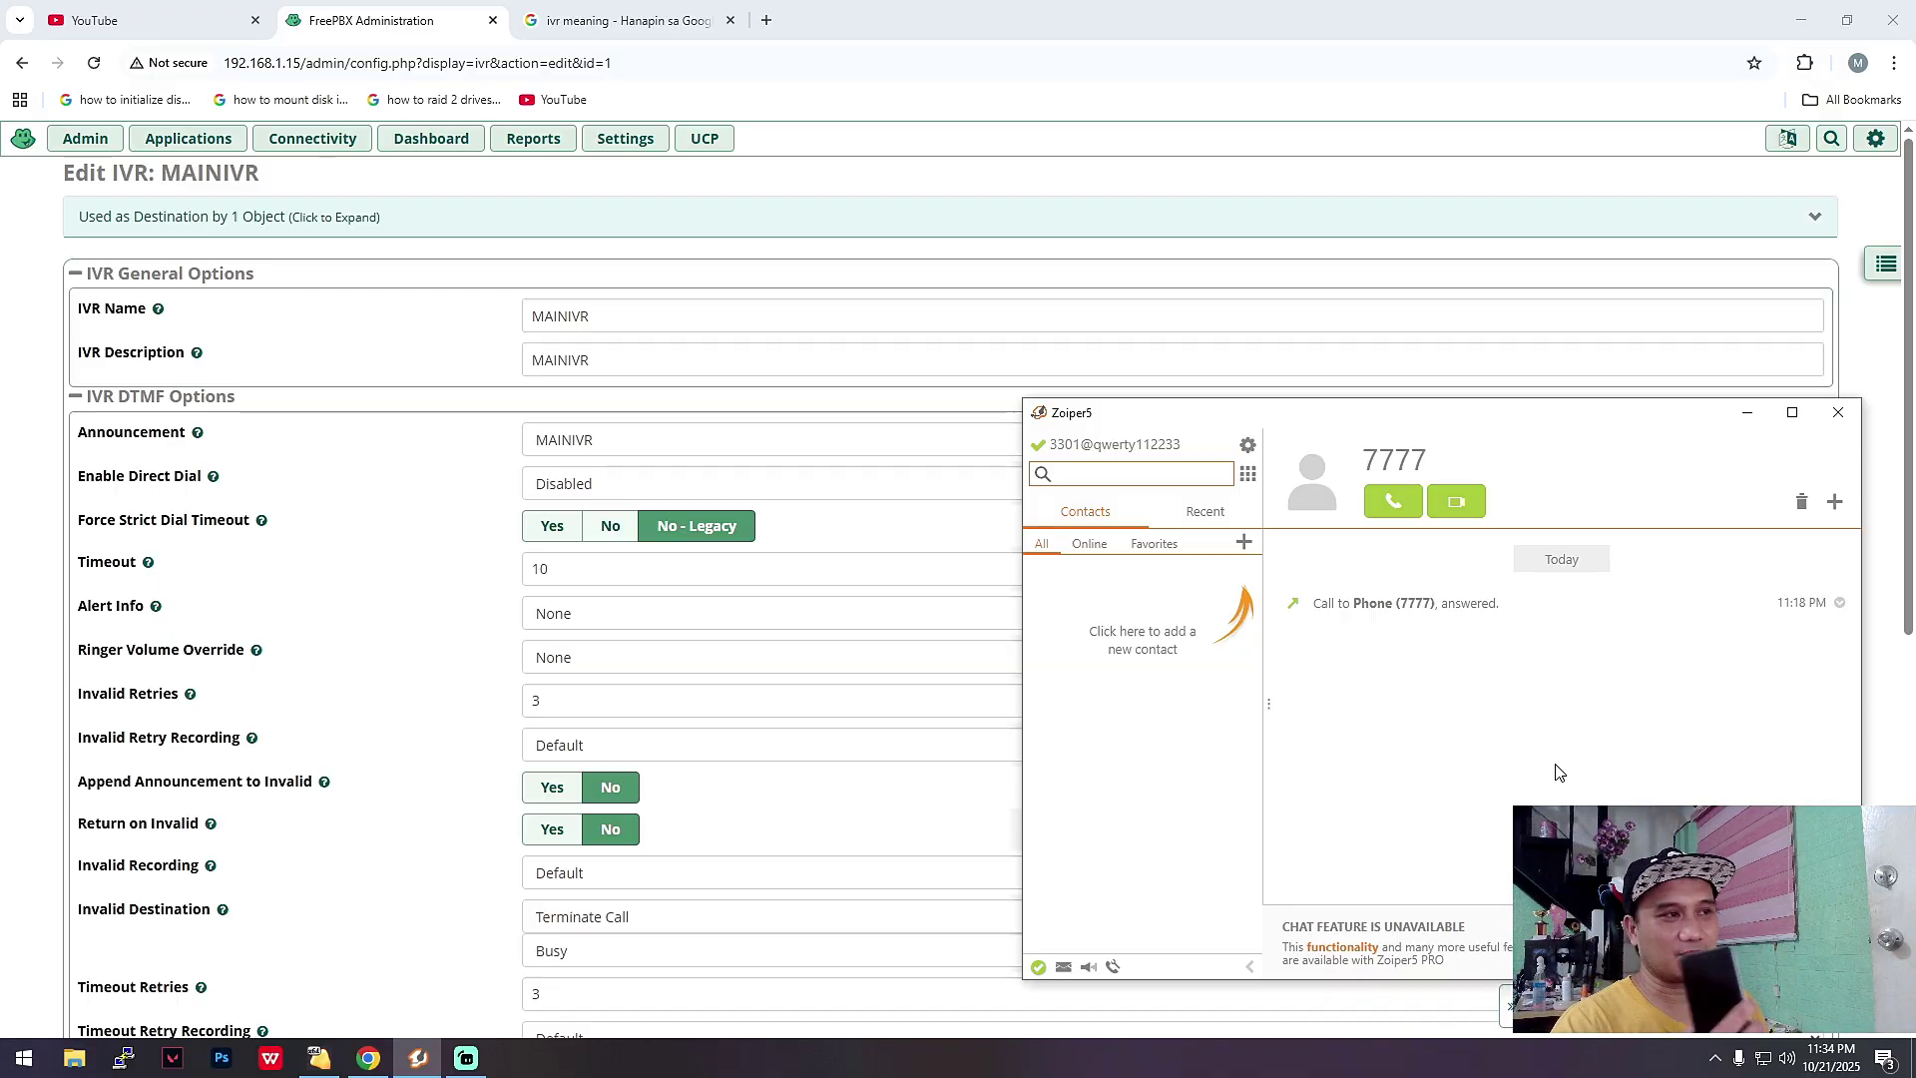
click(187, 139)
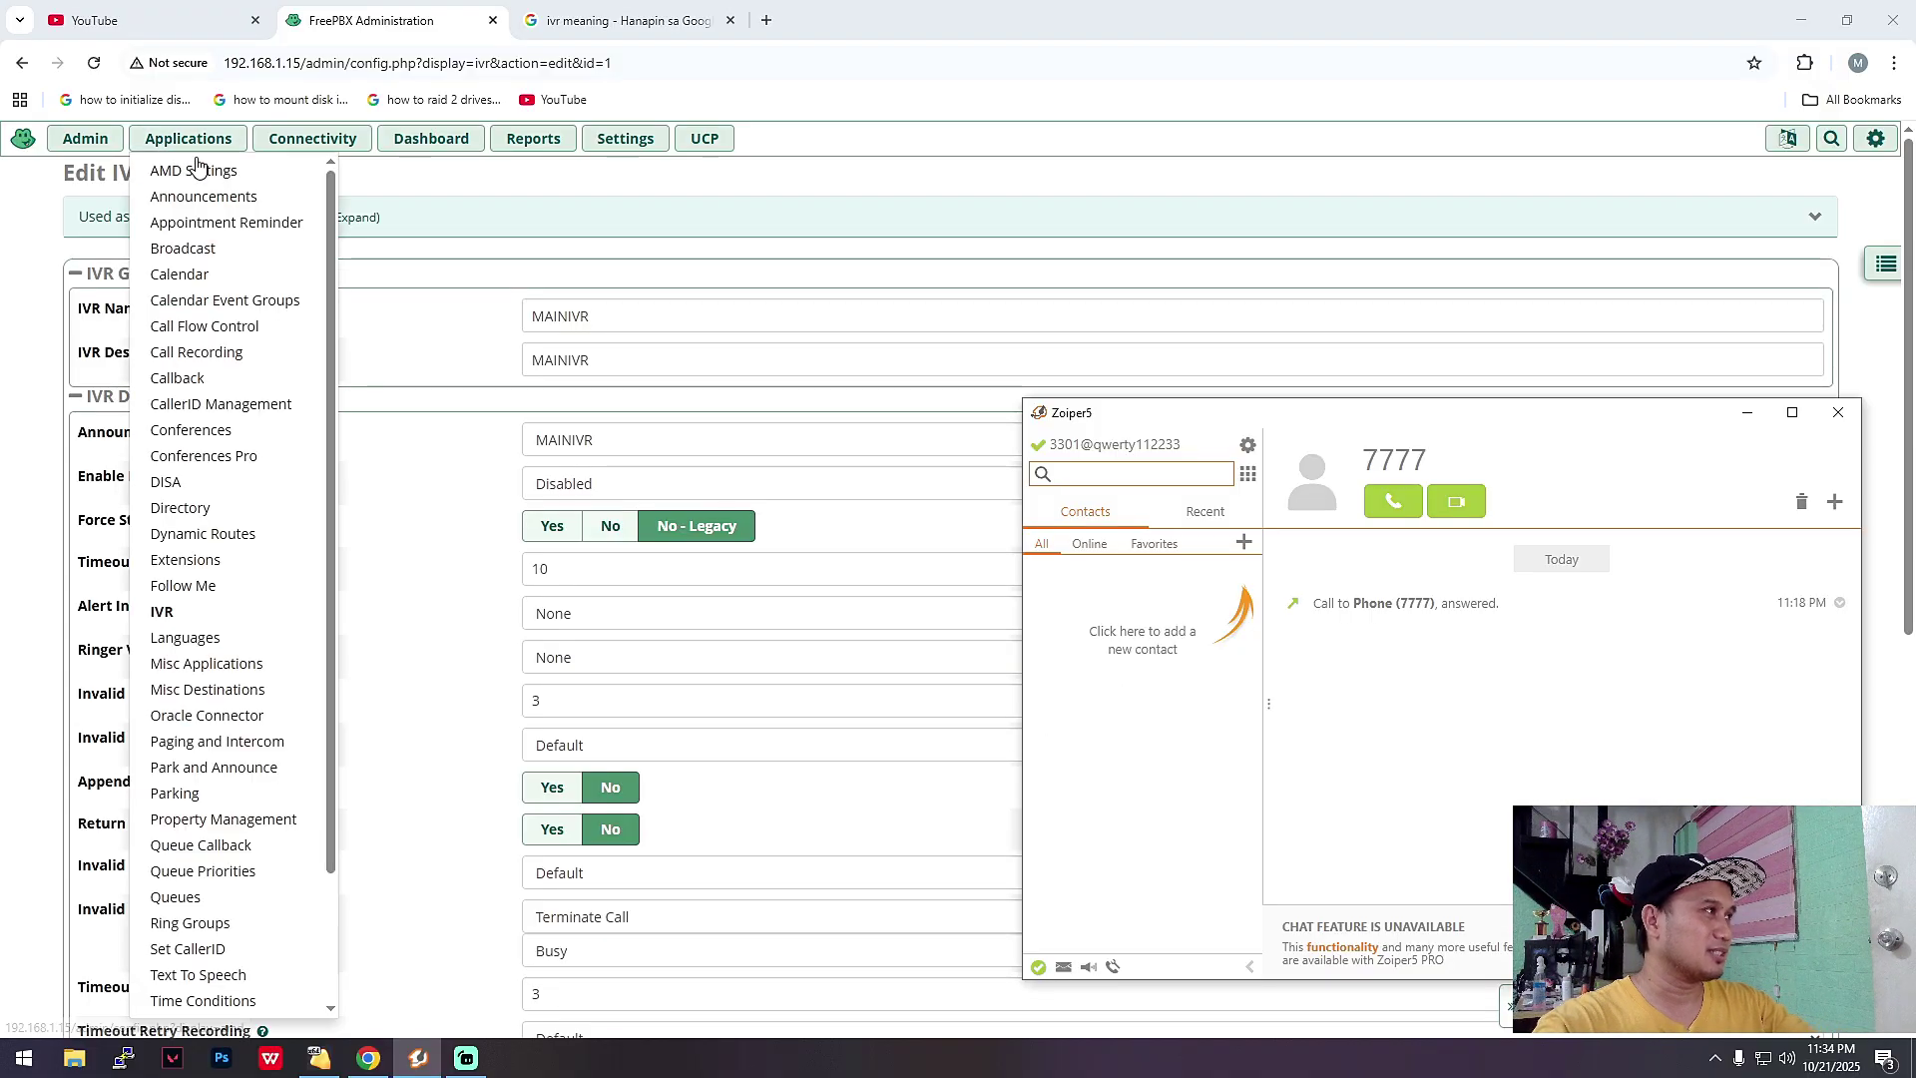
click(429, 139)
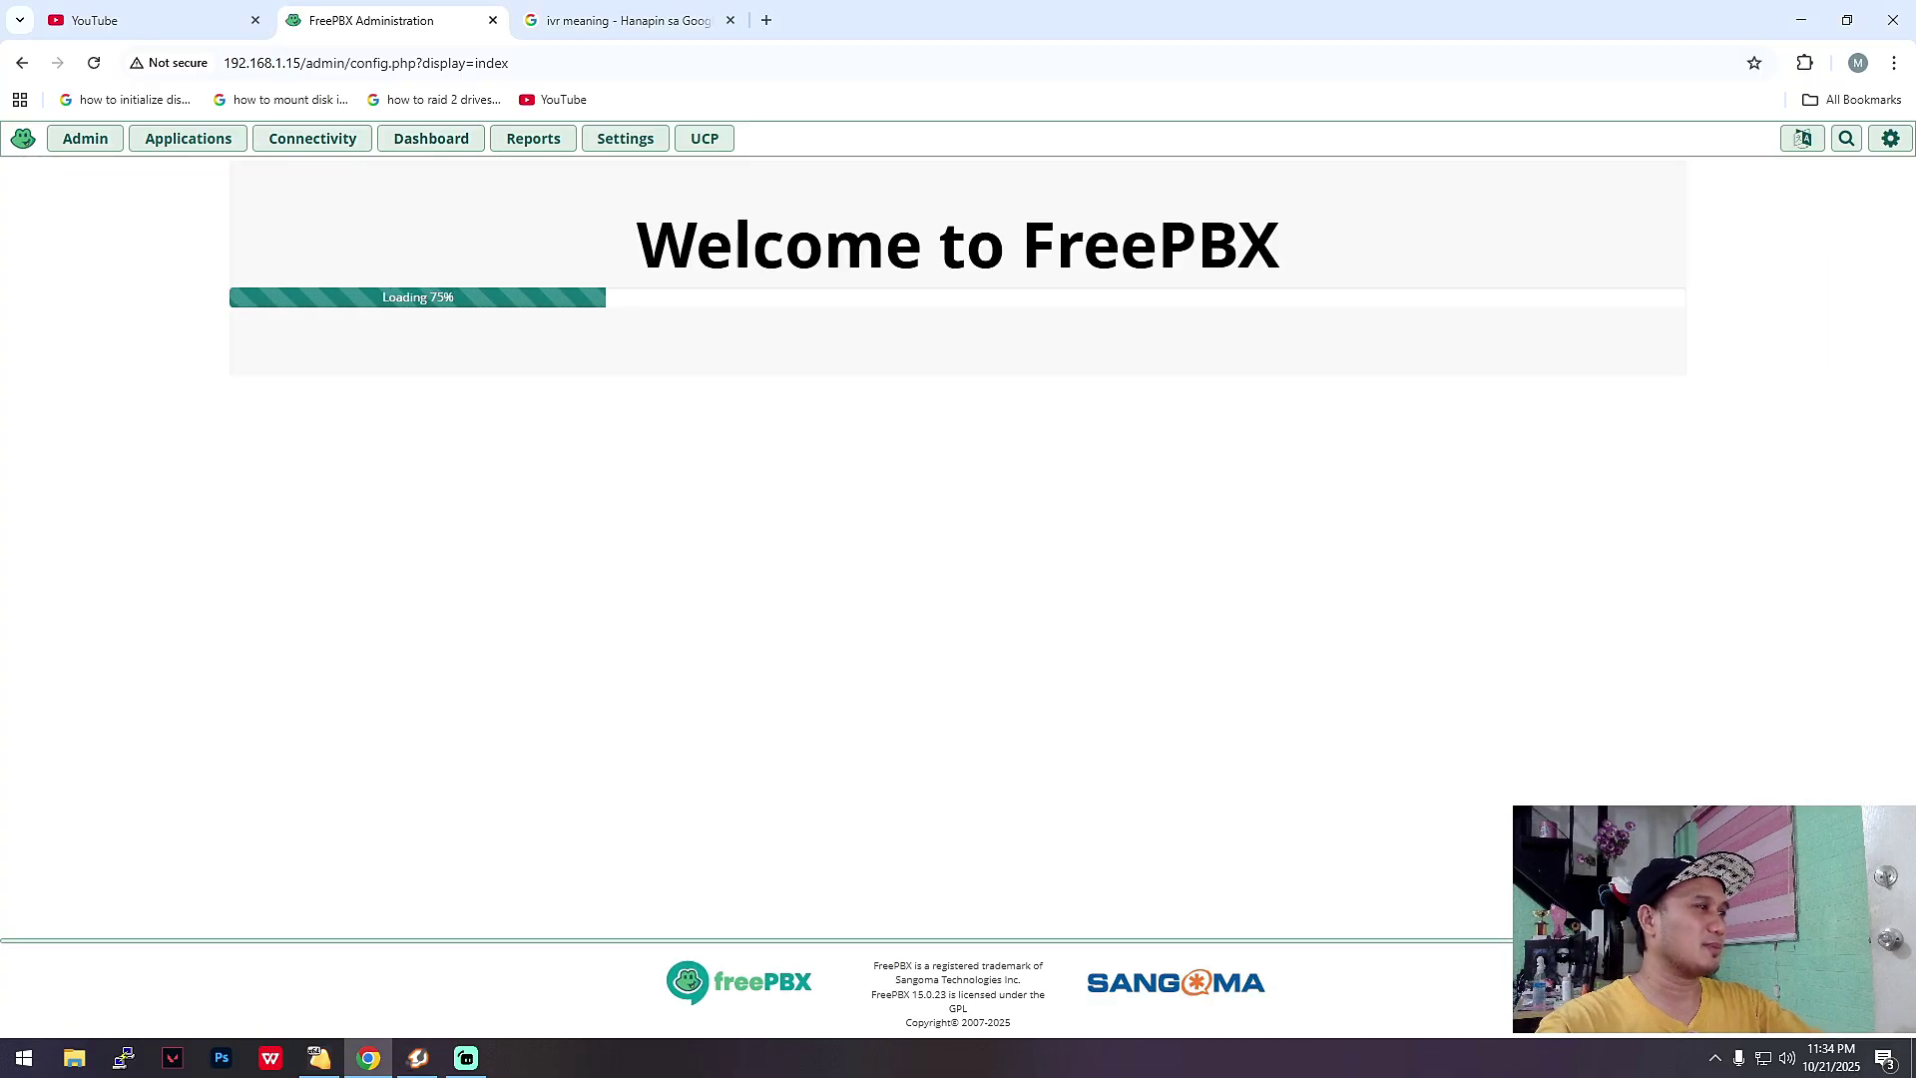
click(467, 1058)
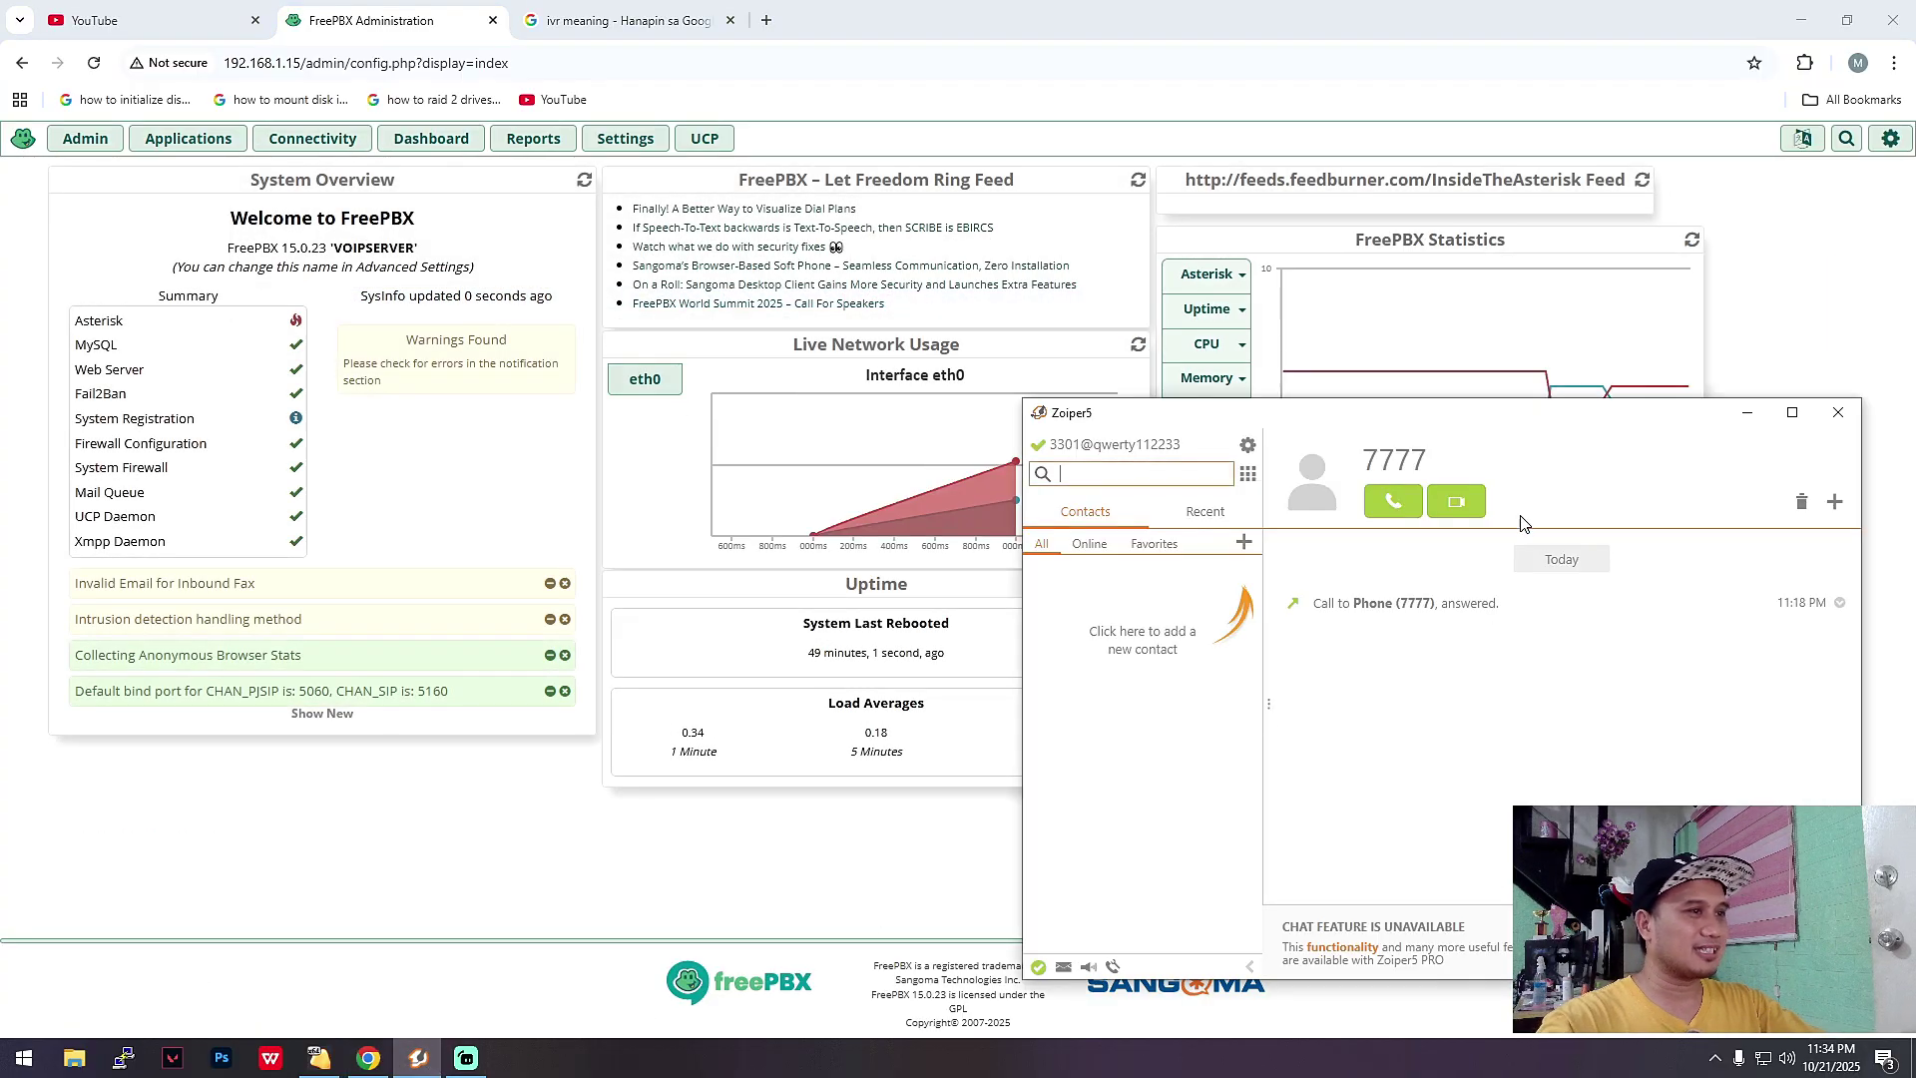
click(1383, 506)
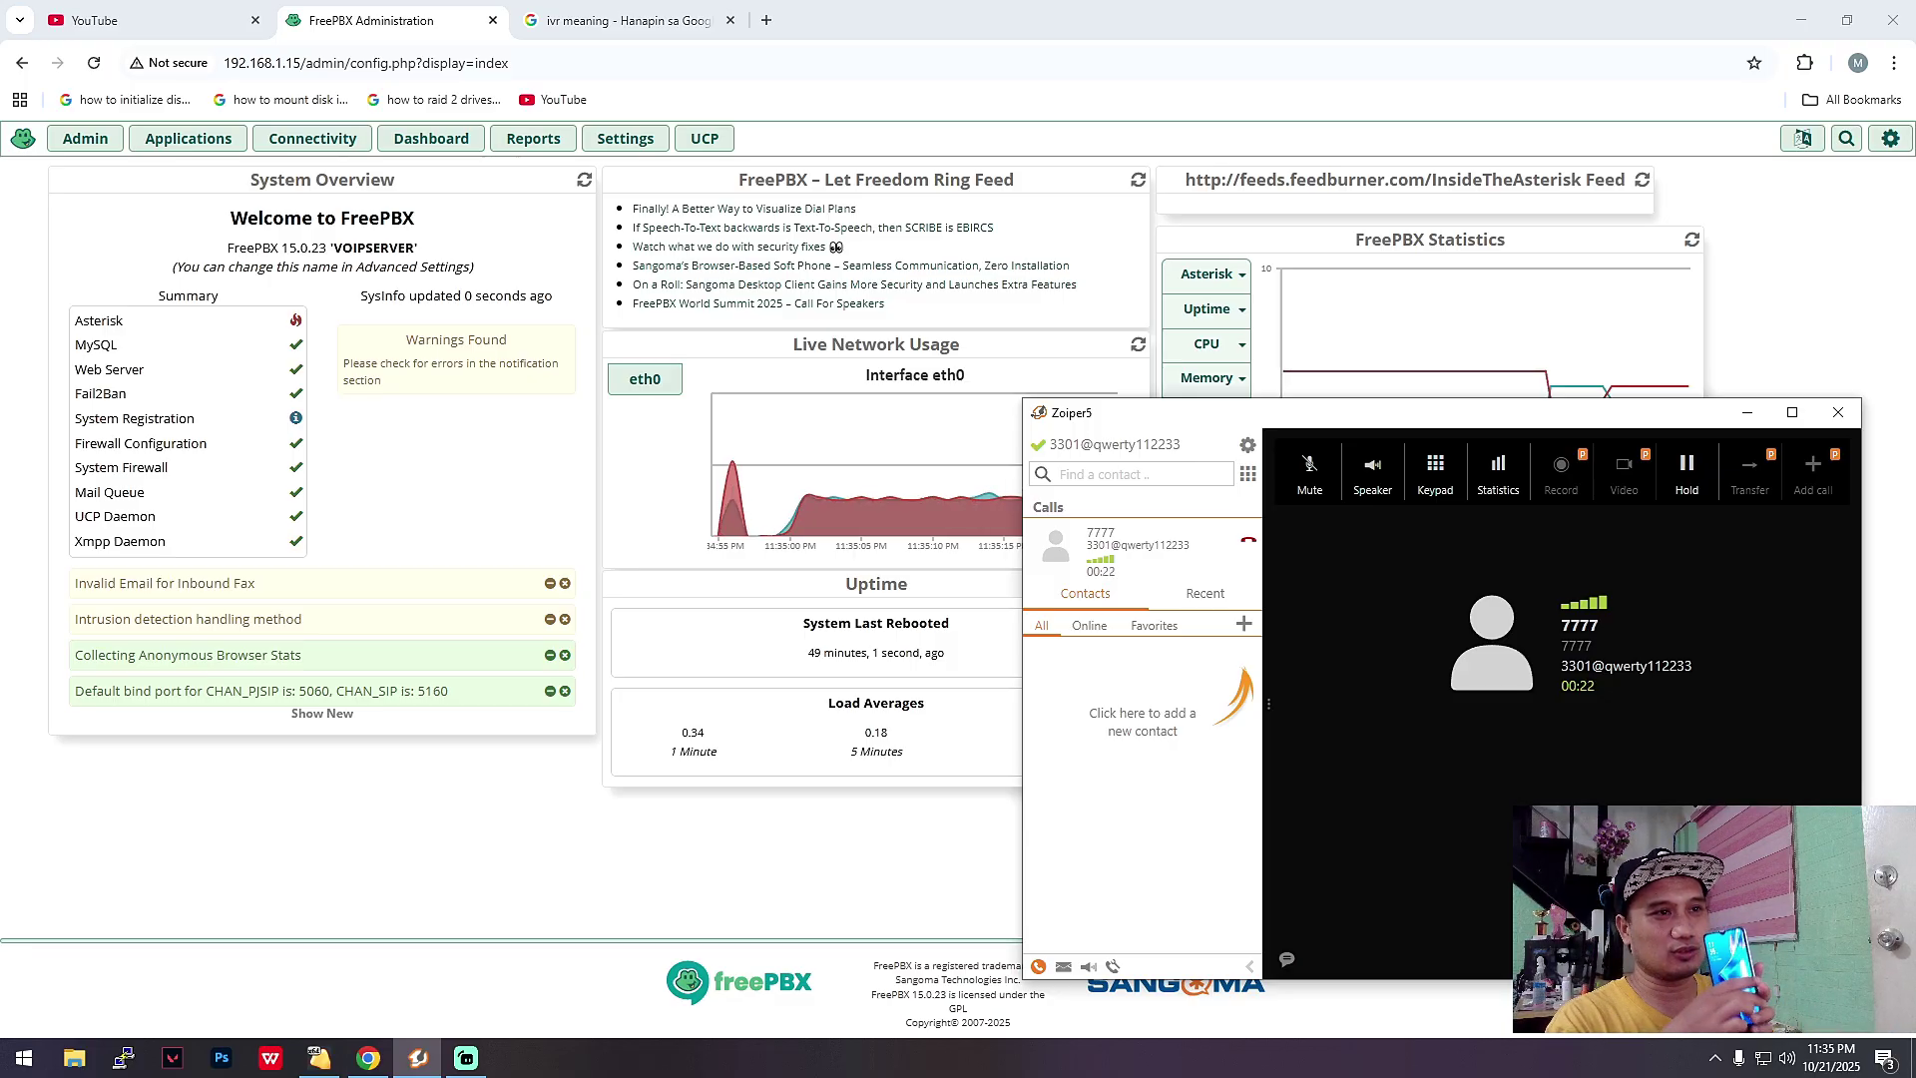
Try to choose IVR option 2 by dialing 2 from the softphone's main dial pad during the 7777 call
click(1247, 475)
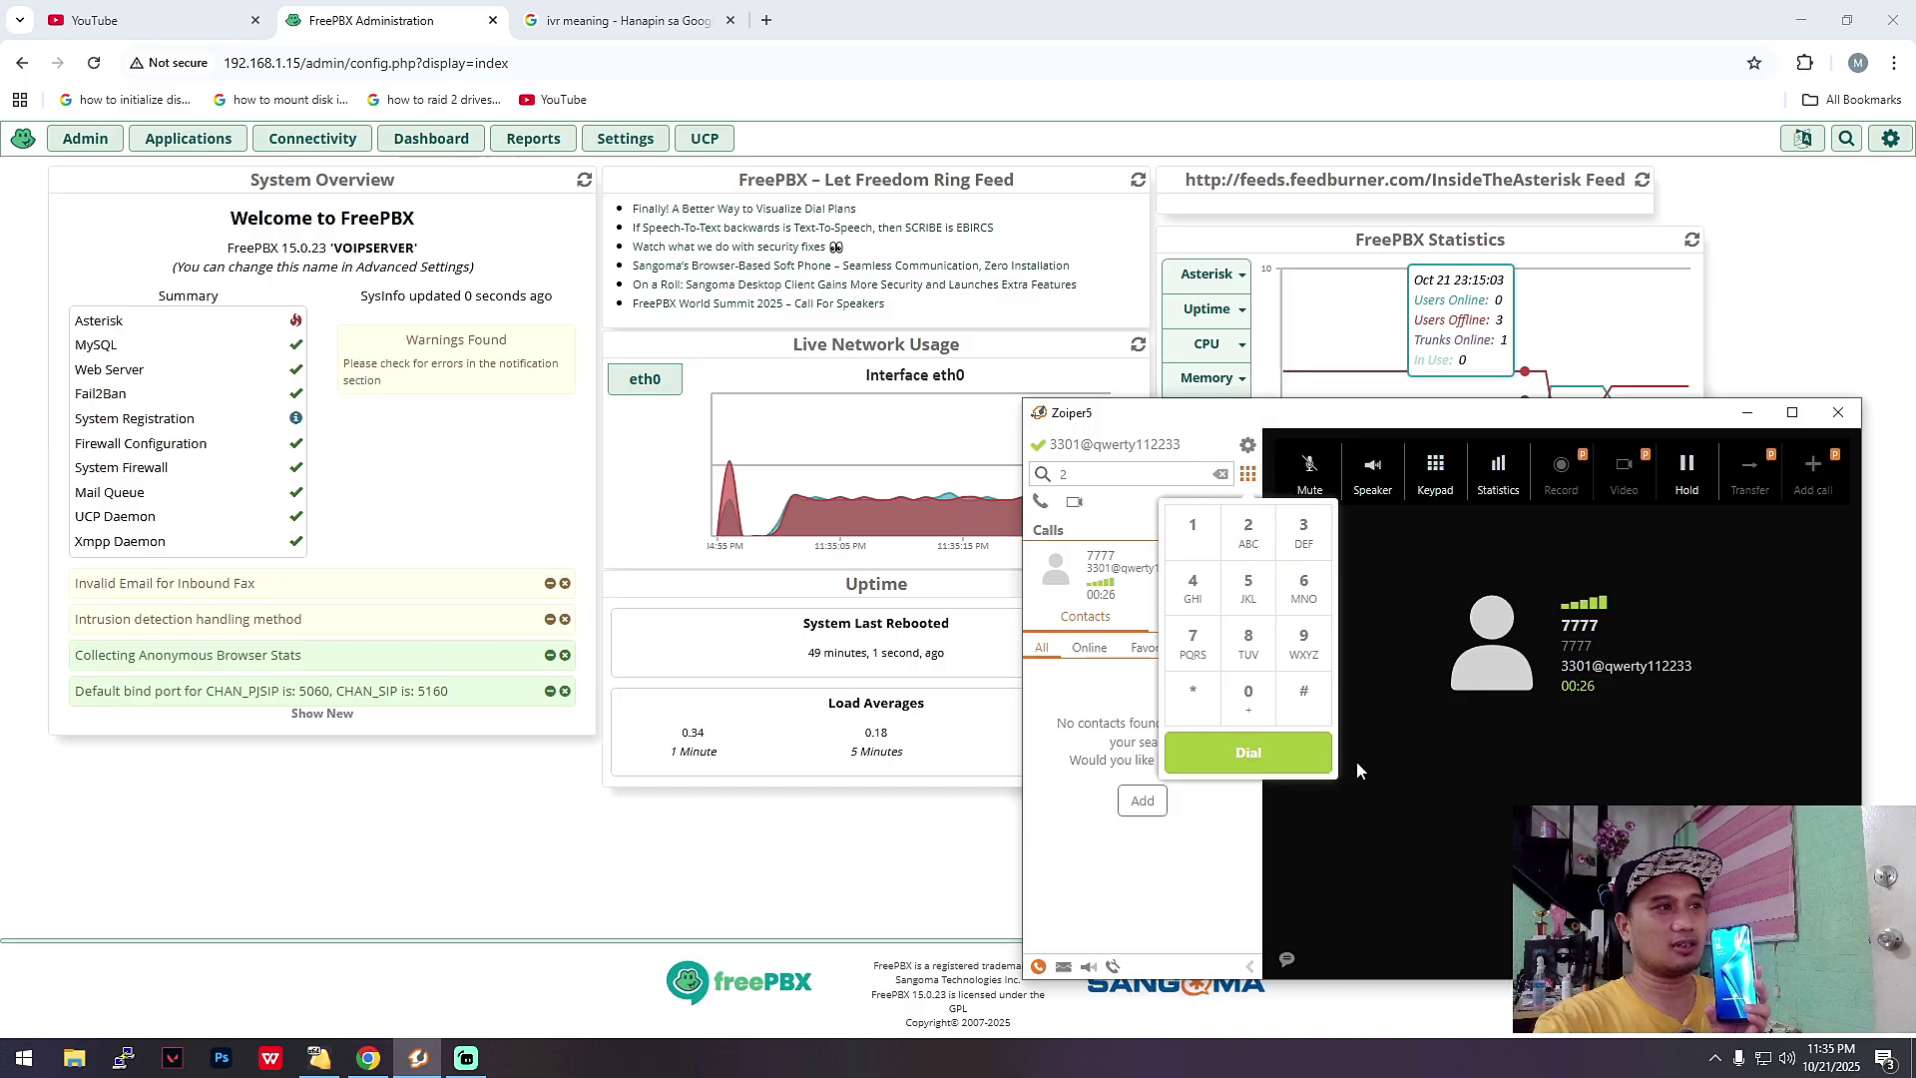
click(1282, 758)
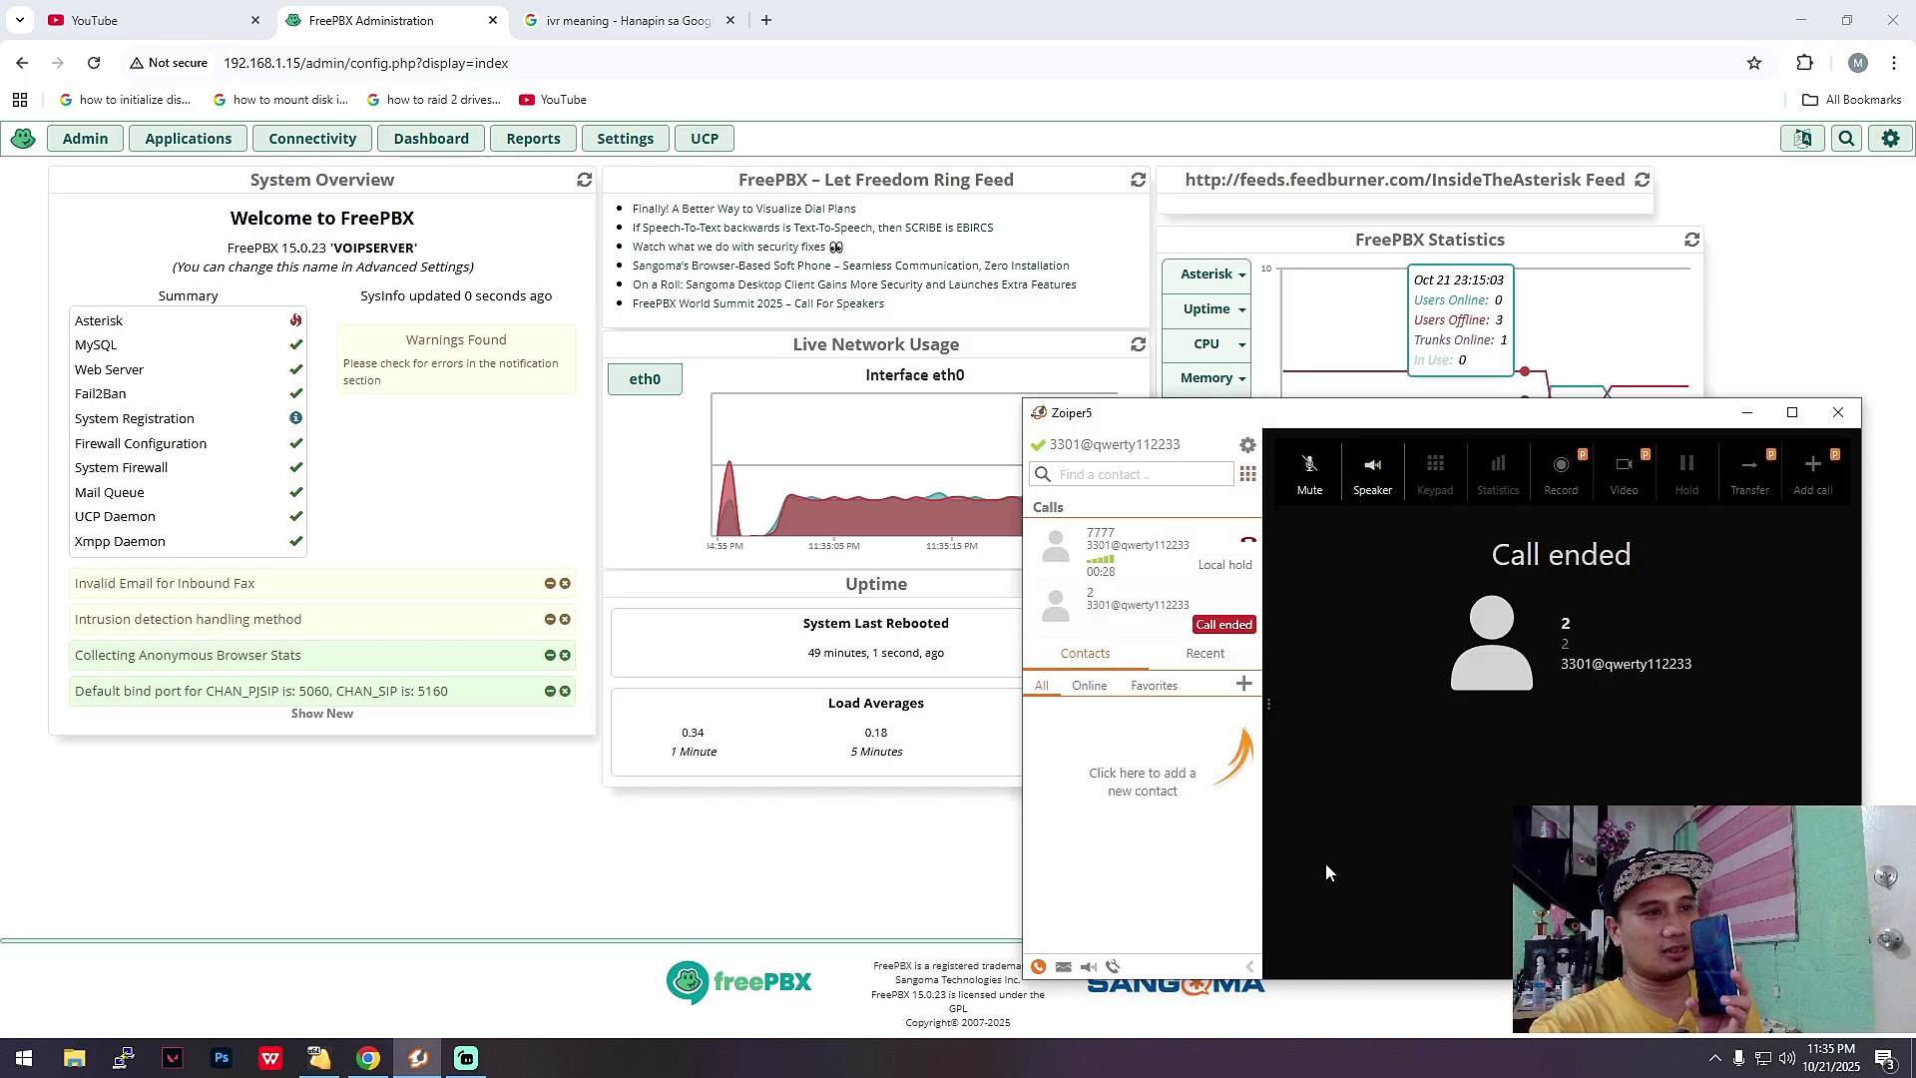
click(1219, 626)
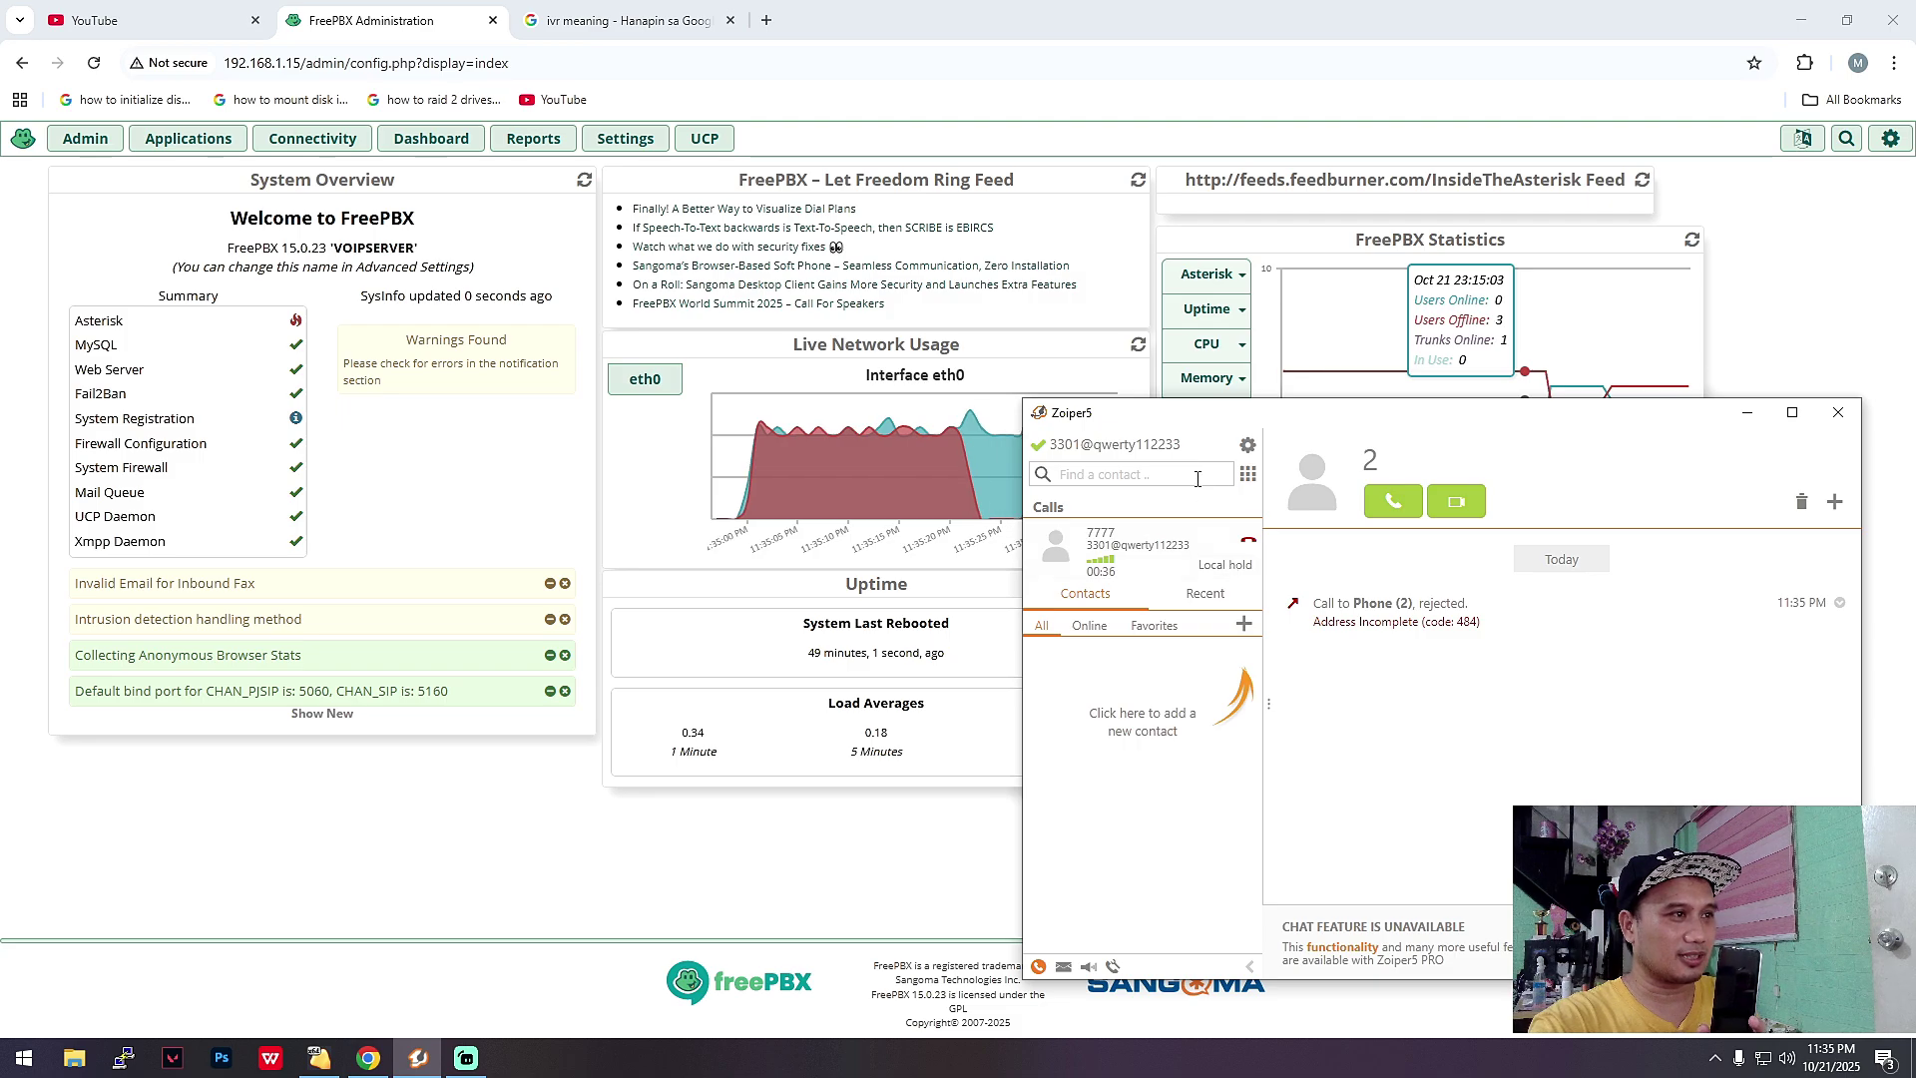
Place a second call to 7777 and open the in-call keypad for choosing an IVR option
click(1247, 474)
triple_click(1195, 649)
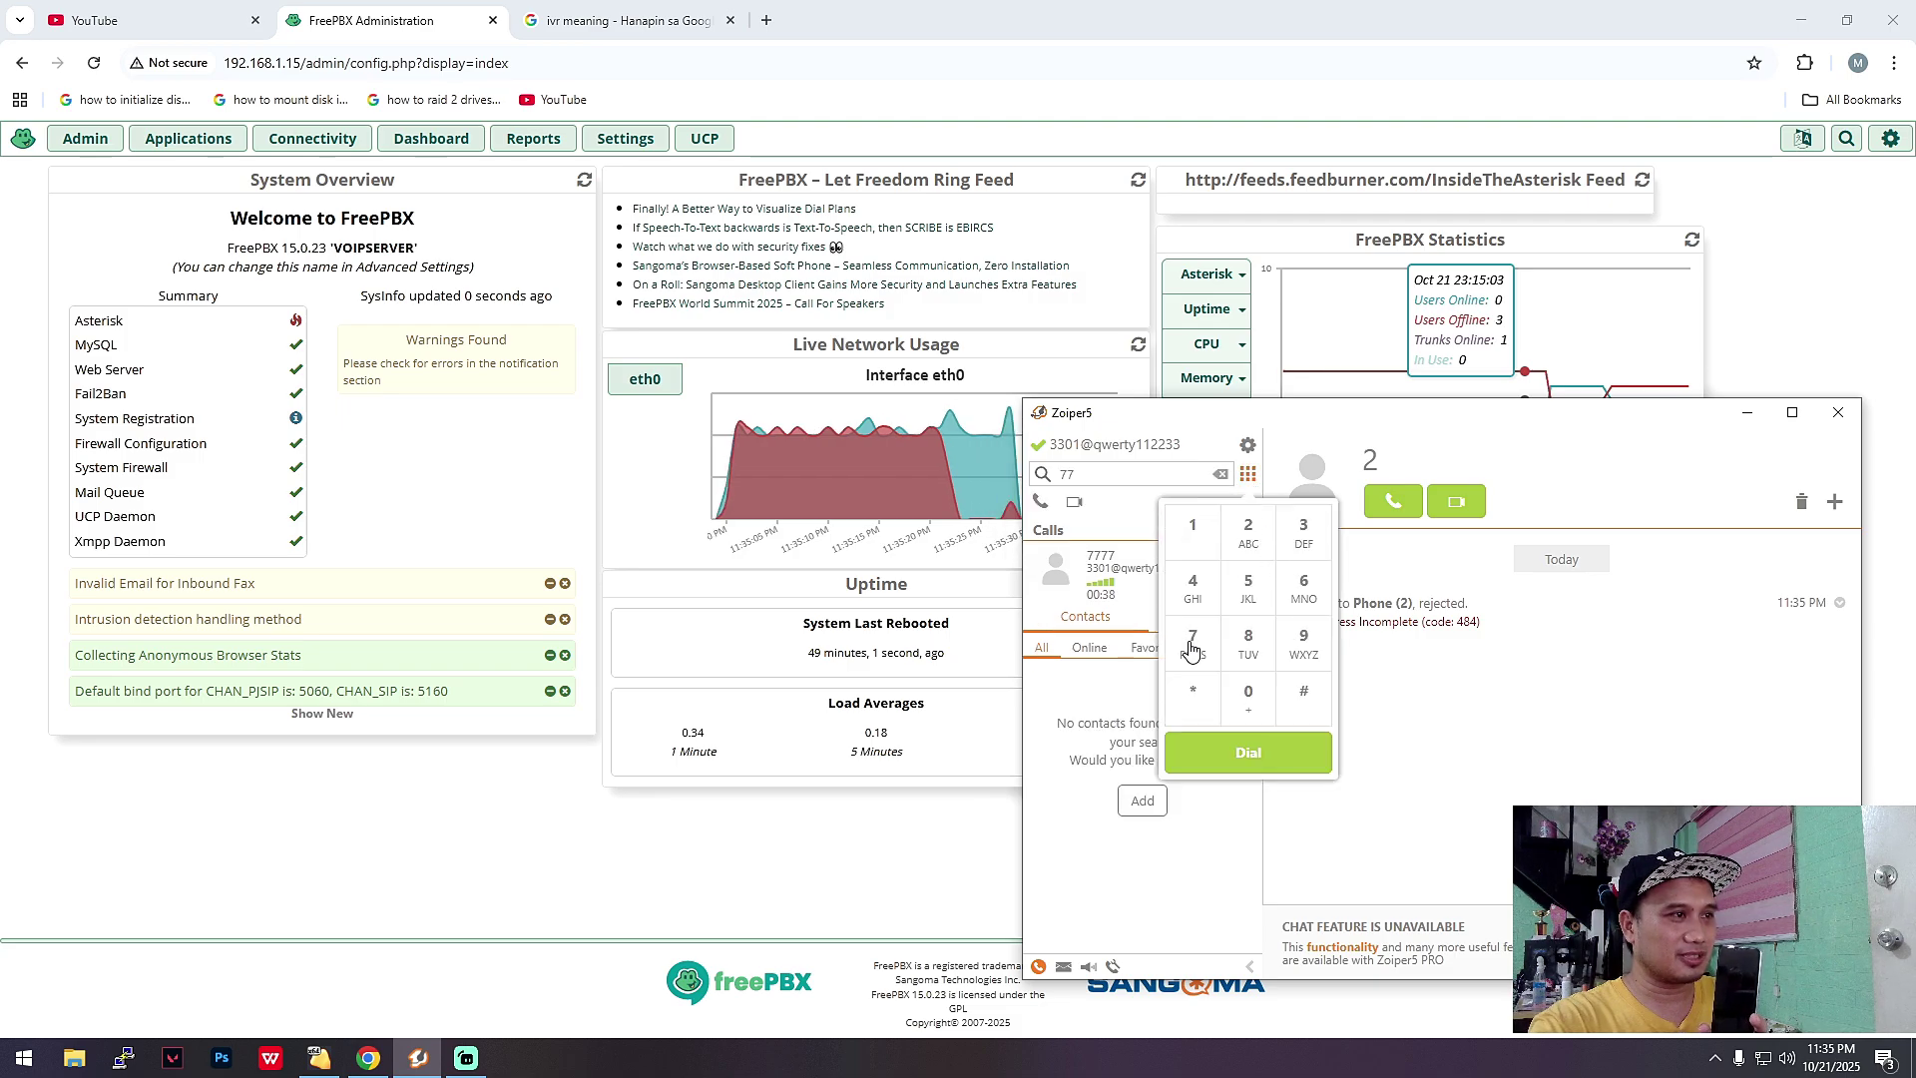
click(1201, 646)
click(1237, 751)
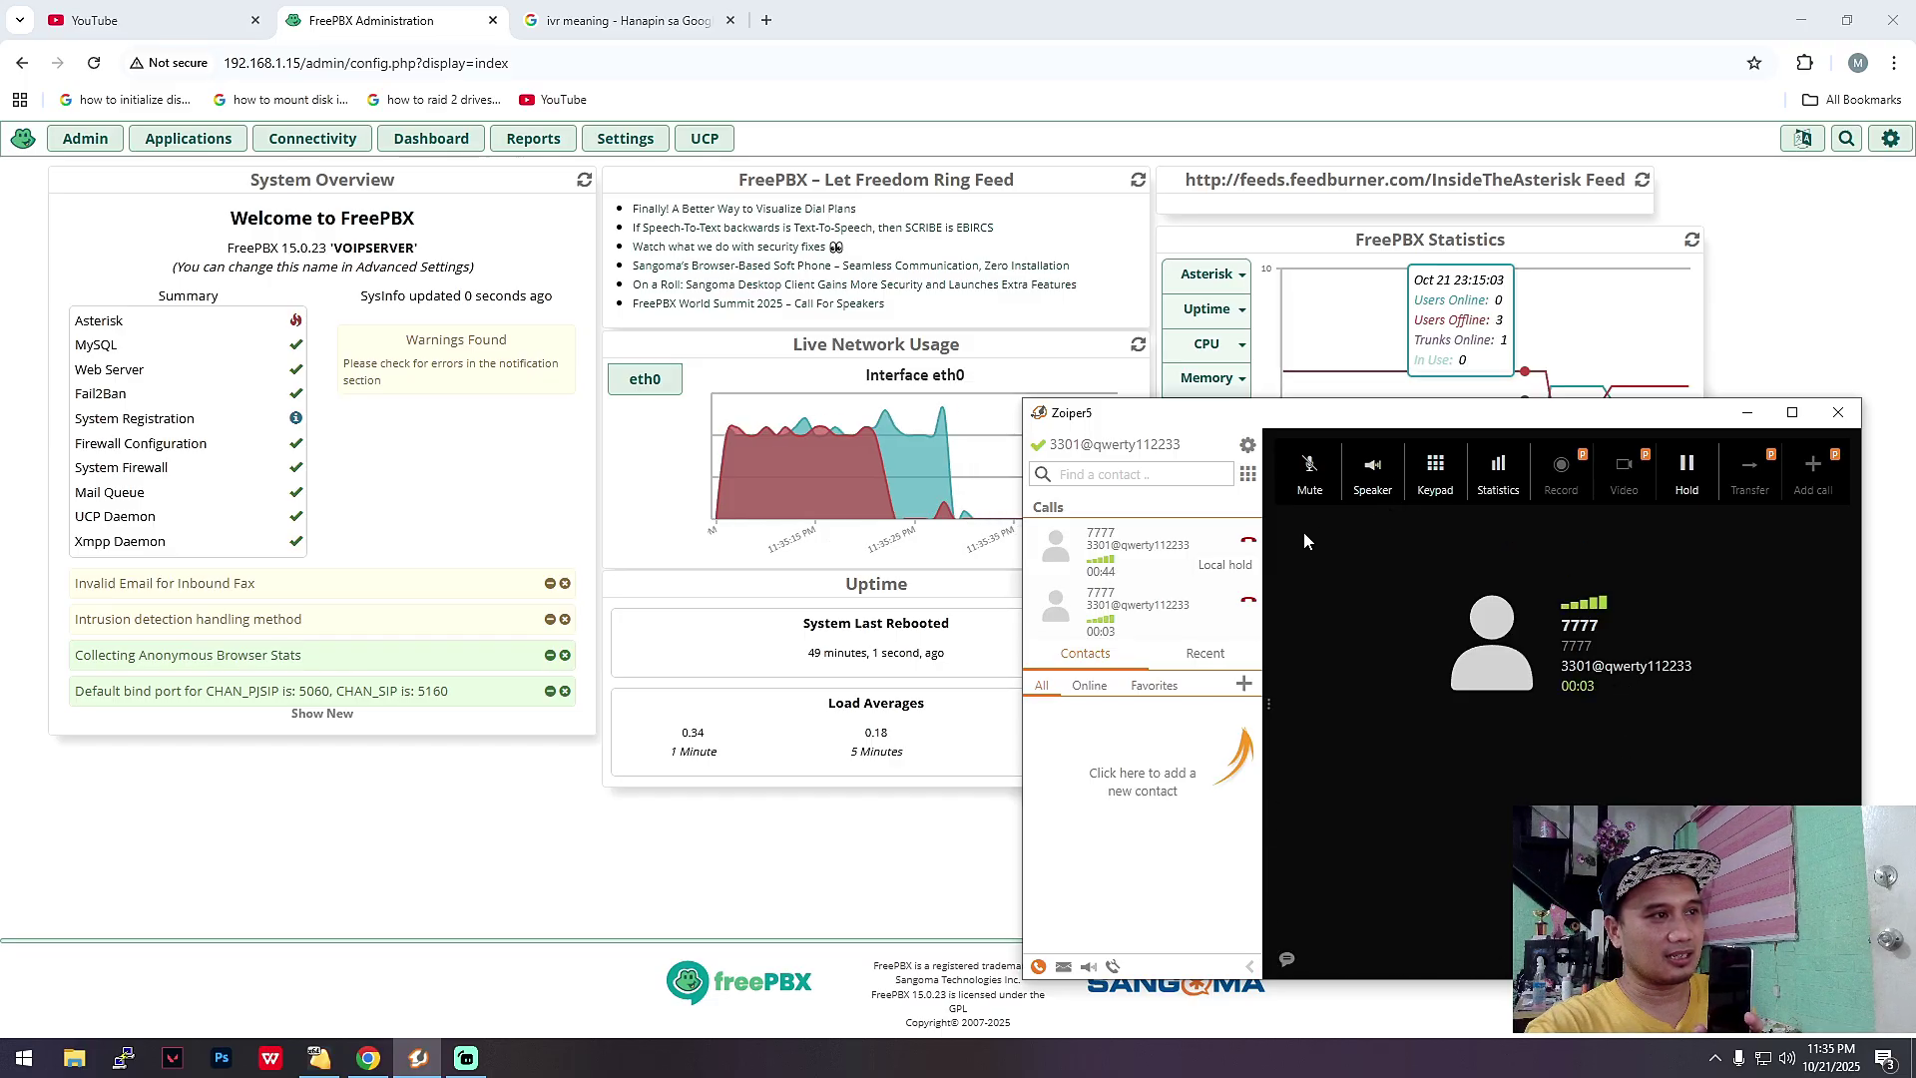
click(1435, 474)
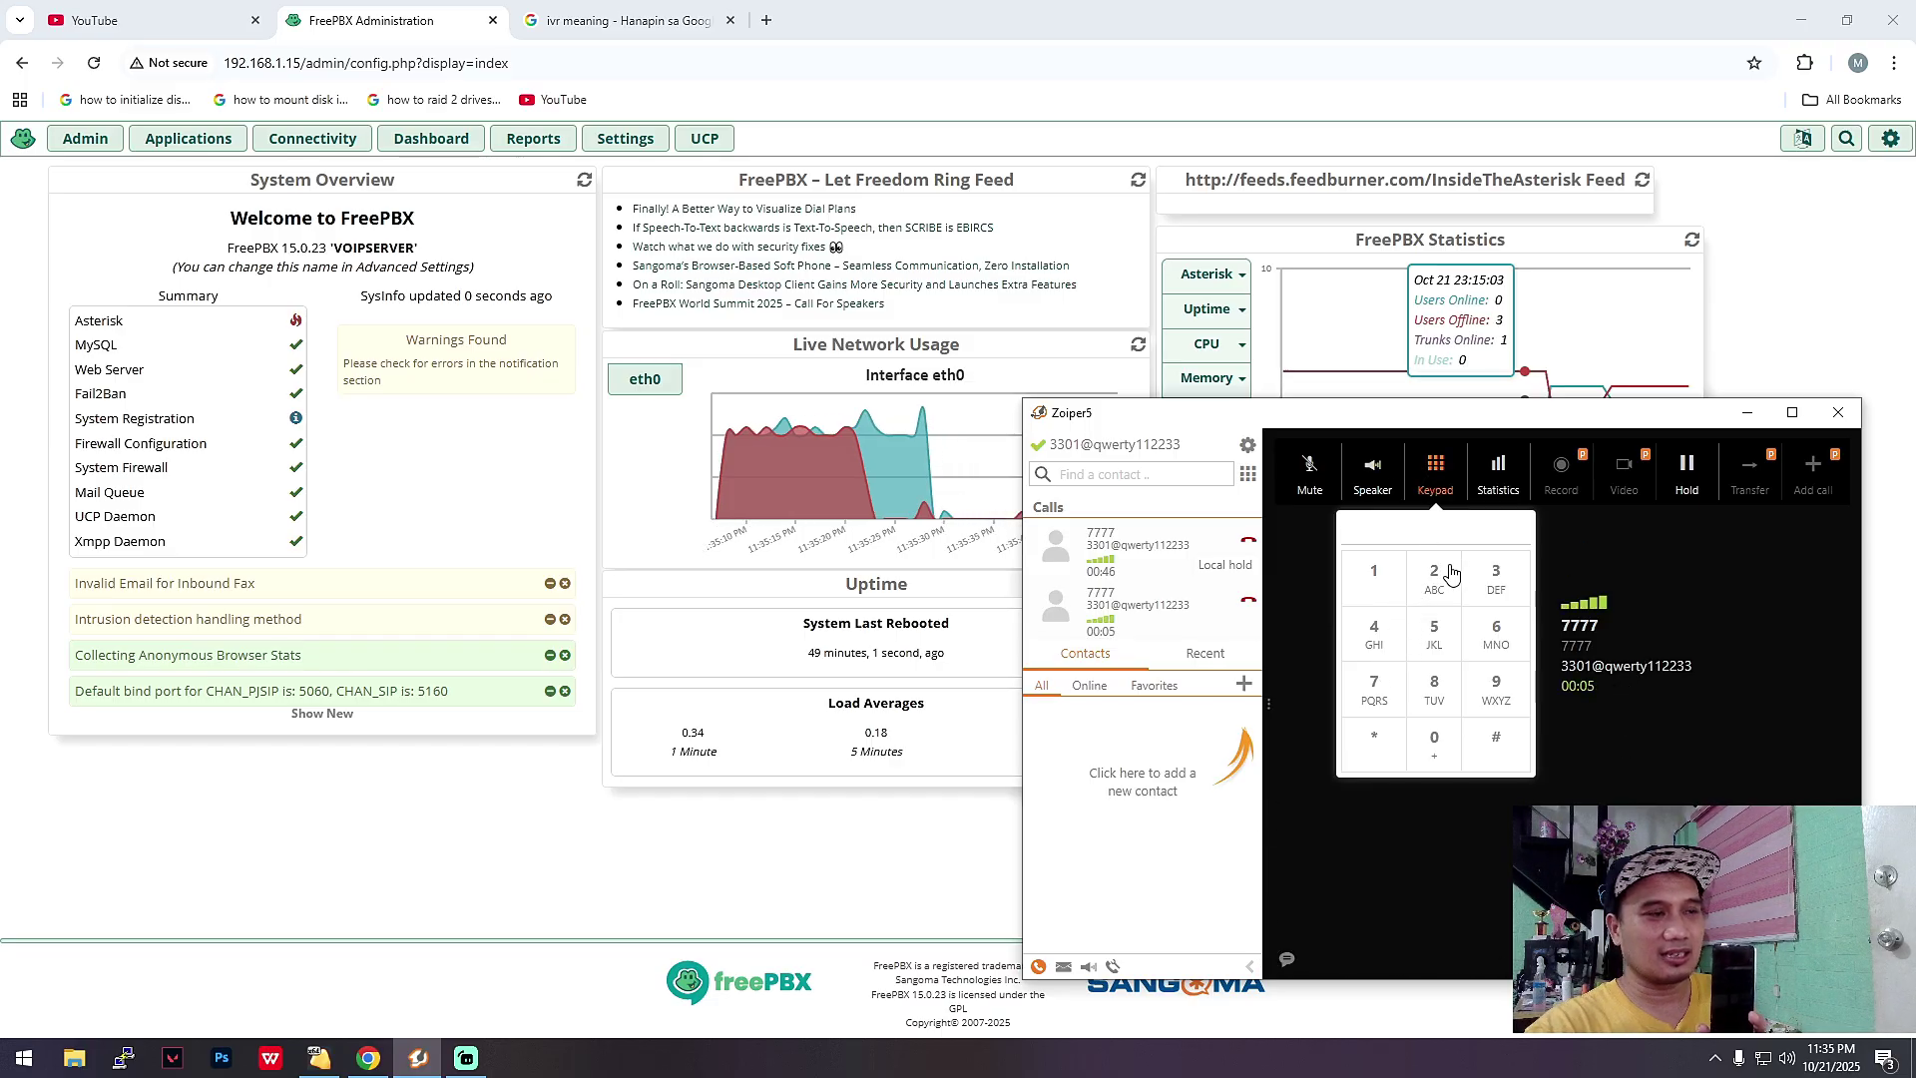